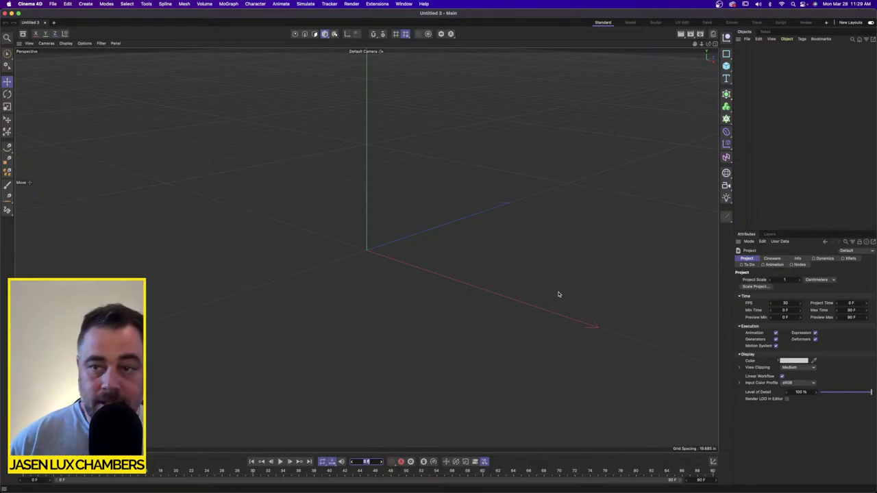
Step: Show the four-view layout, switch to Finder and open pineapple_float_v01.c4d from the pineapple_float folder inside Turbosquid_March_02 on the T7 drive
click(715, 44)
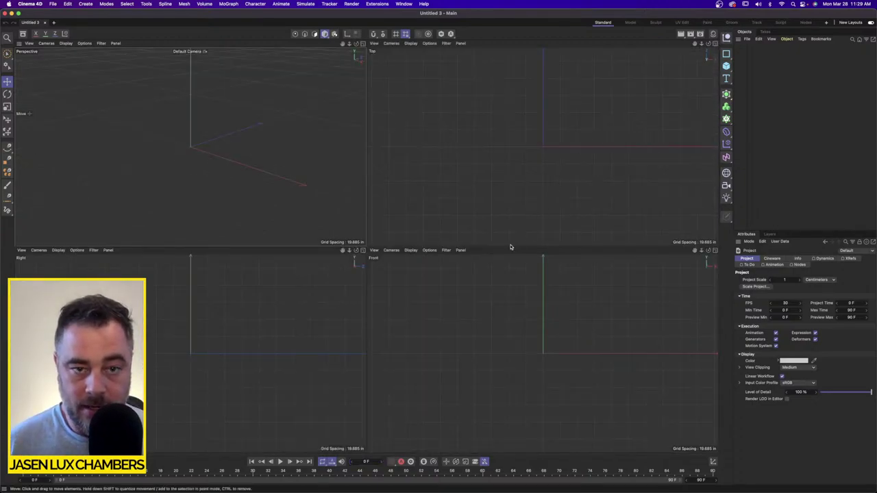
key(super+Tab)
key(super+Tab)
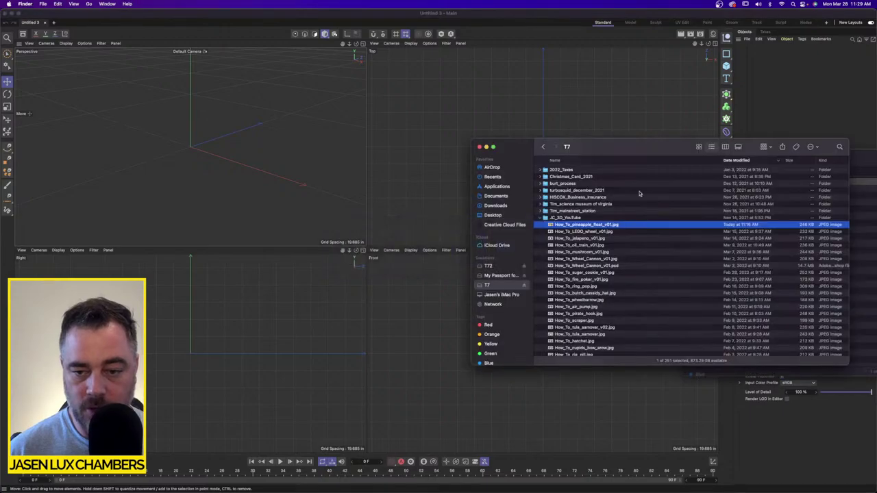
click(541, 218)
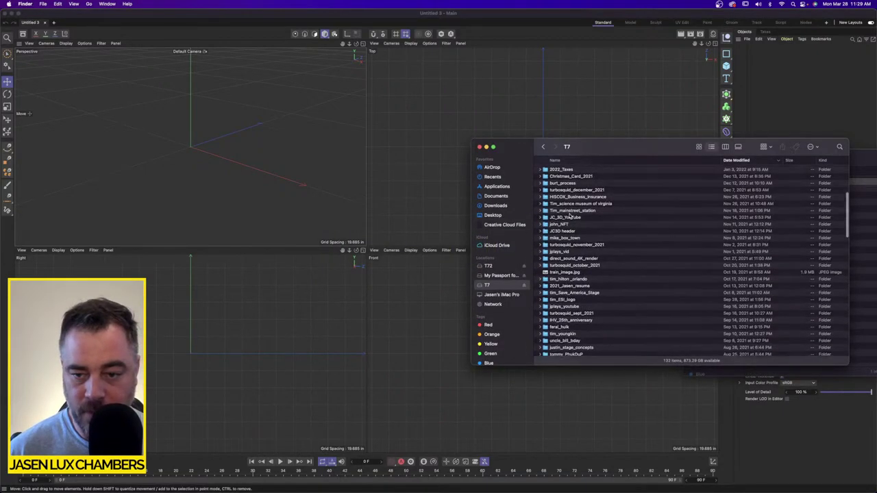
scroll(570, 215, down, 8)
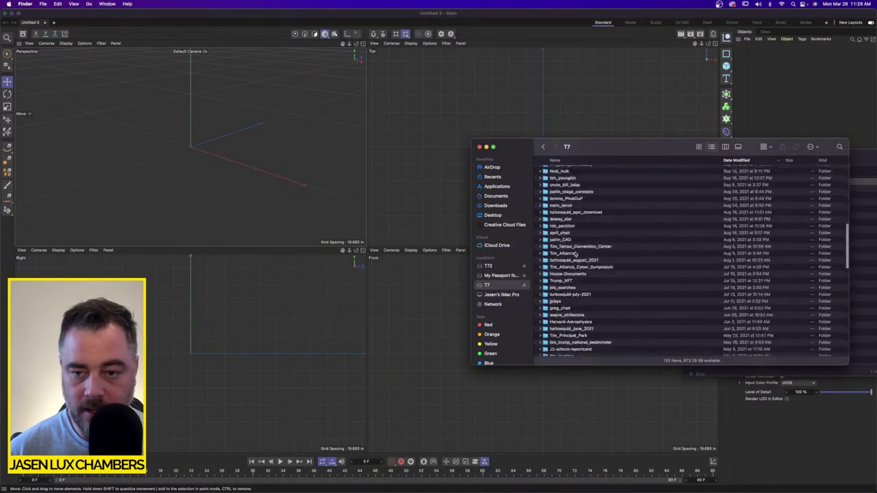
scroll(576, 254, up, 10)
click(539, 192)
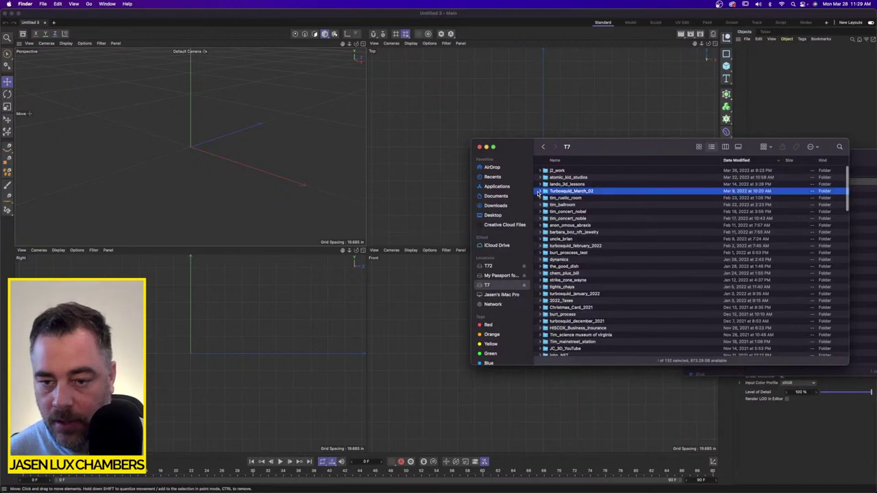
click(540, 192)
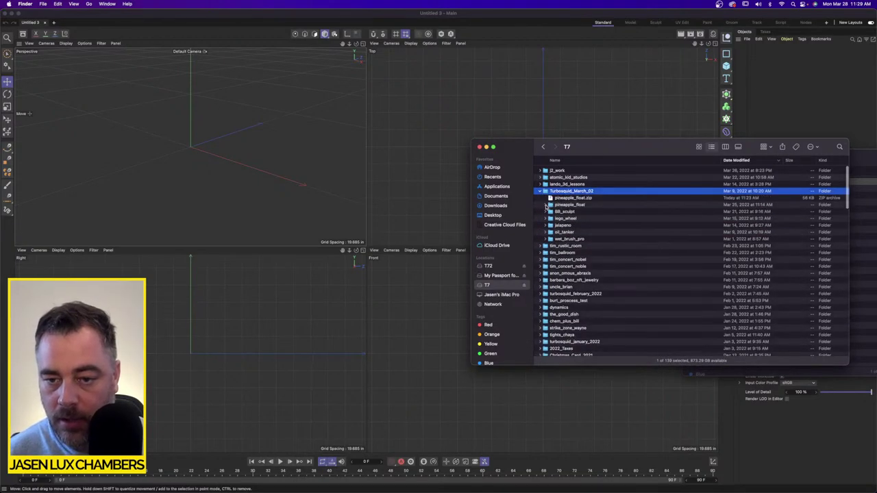
click(547, 204)
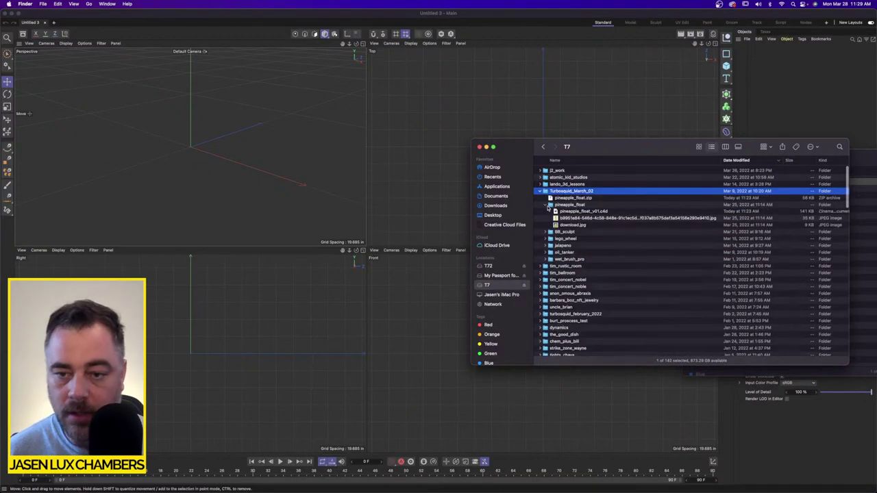
double_click(584, 213)
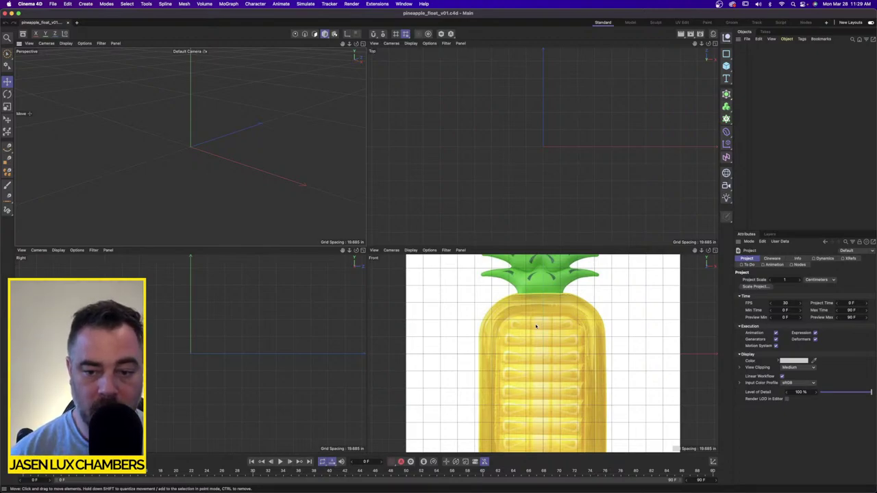
Step: Maximize the Front view and set its background picture's Offset X to 6 to centre the pineapple float on the vertical axis
scroll(536, 326, down, 5)
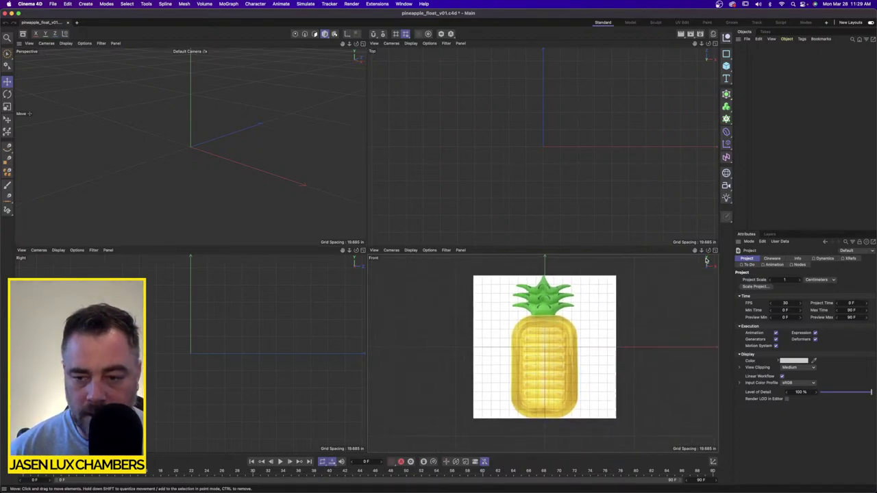
middle_click(707, 260)
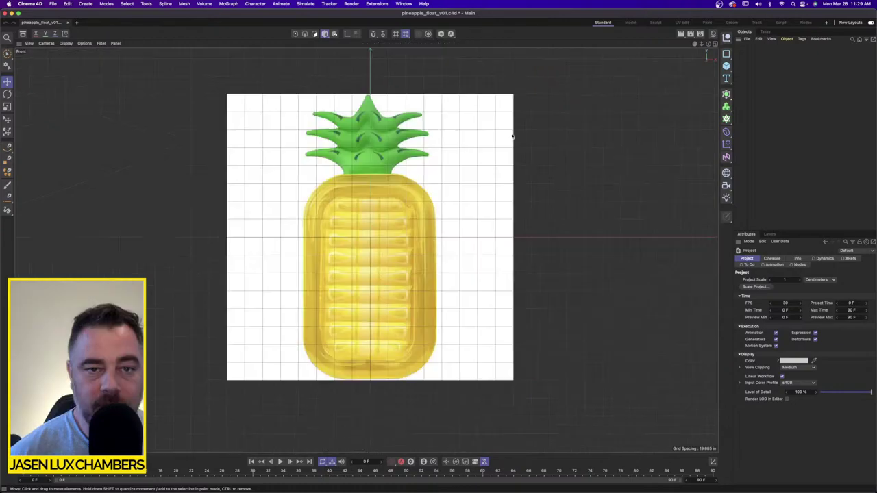
scroll(438, 116, up, 2)
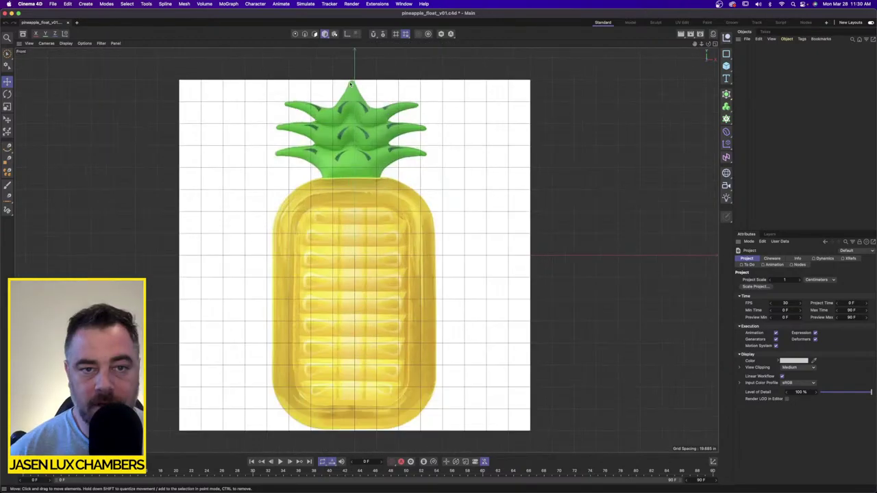
click(30, 43)
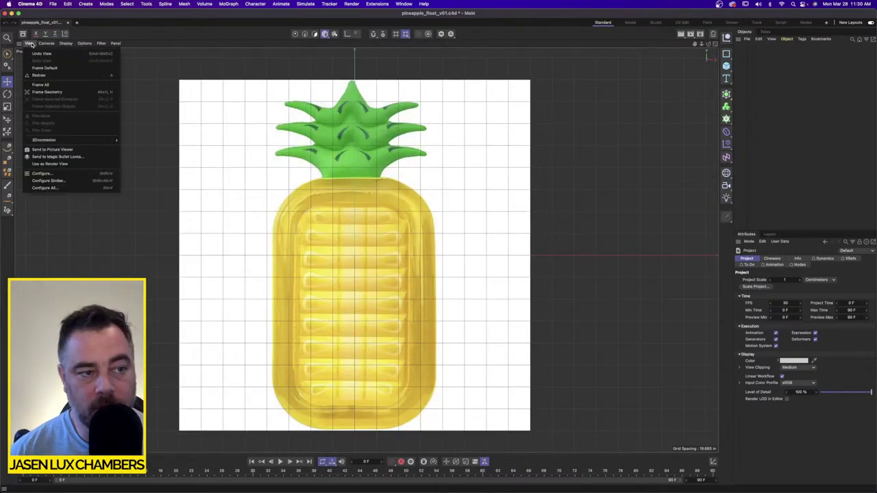
click(41, 173)
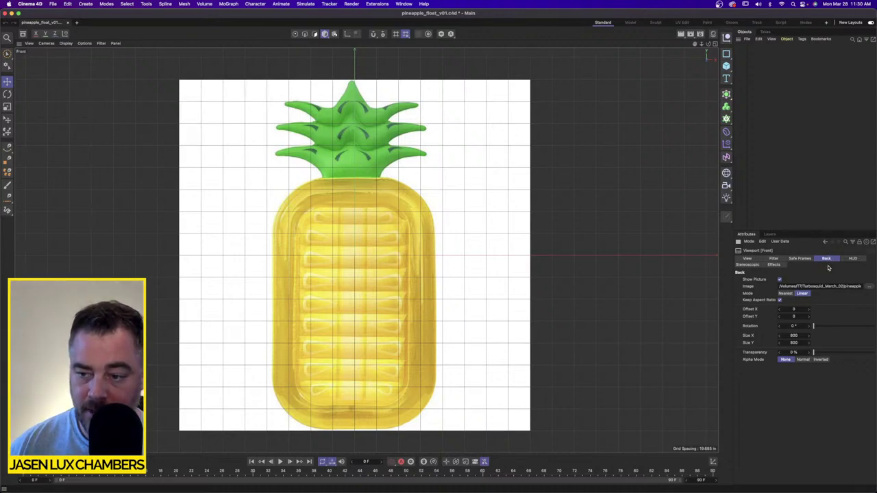
drag(809, 312, 809, 311)
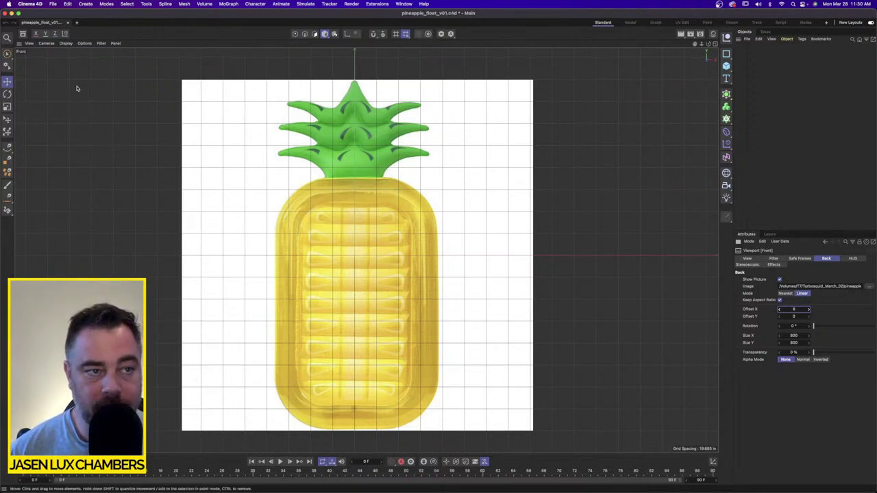
Step: Hide the workplane grid and the world axis in the Front view
click(100, 43)
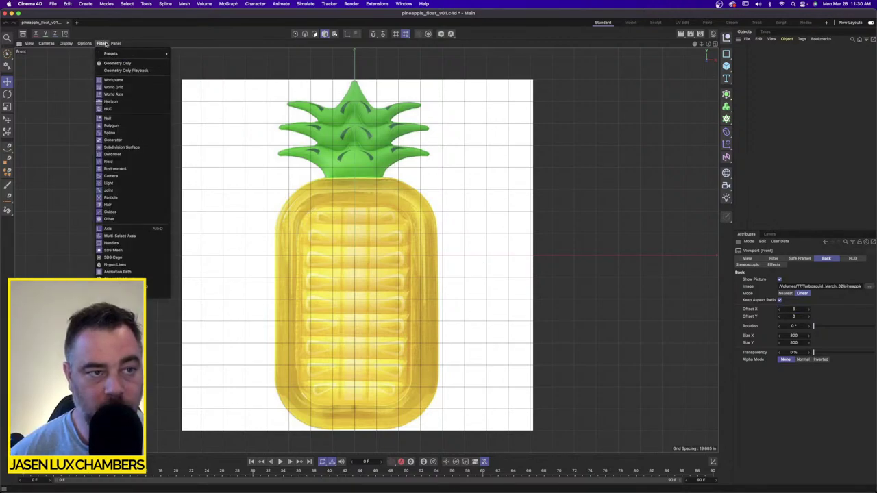
click(113, 80)
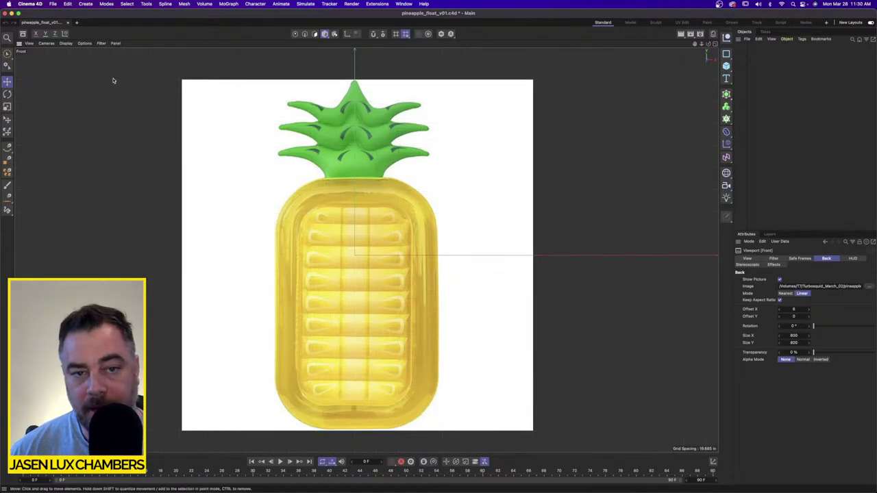
click(100, 43)
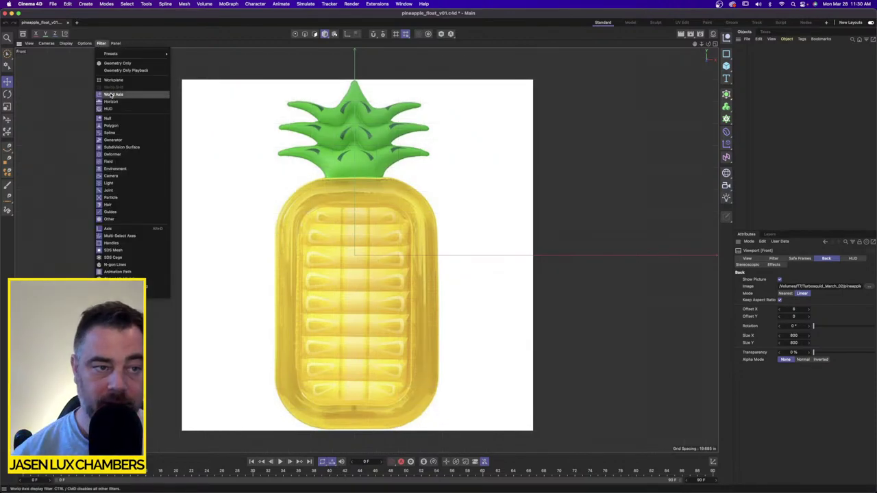
click(112, 95)
Step: Add a rectangle spline over the pineapple float reference in the Front view
scroll(333, 303, down, 4)
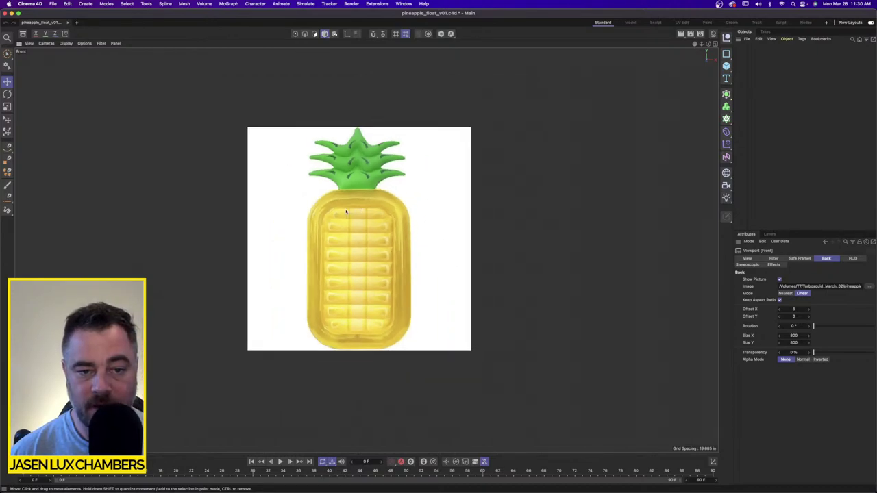
scroll(356, 204, up, 5)
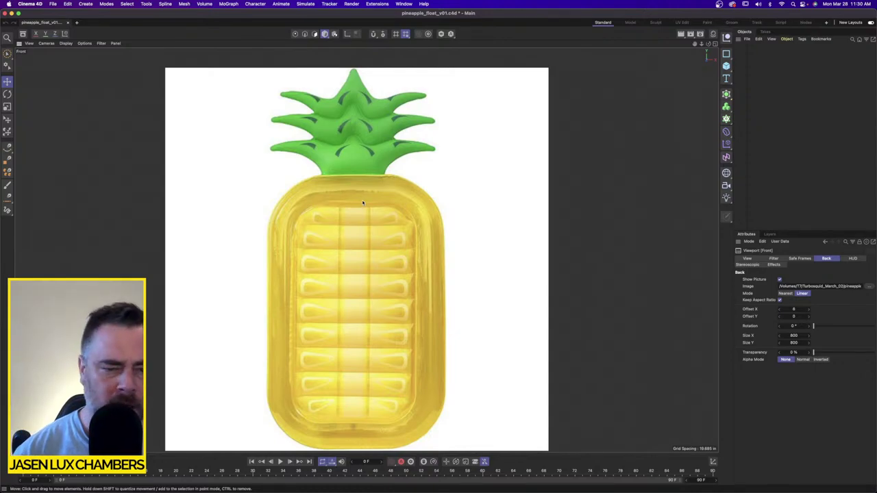
scroll(356, 229, down, 2)
alt+middle_drag(356, 229, 366, 167)
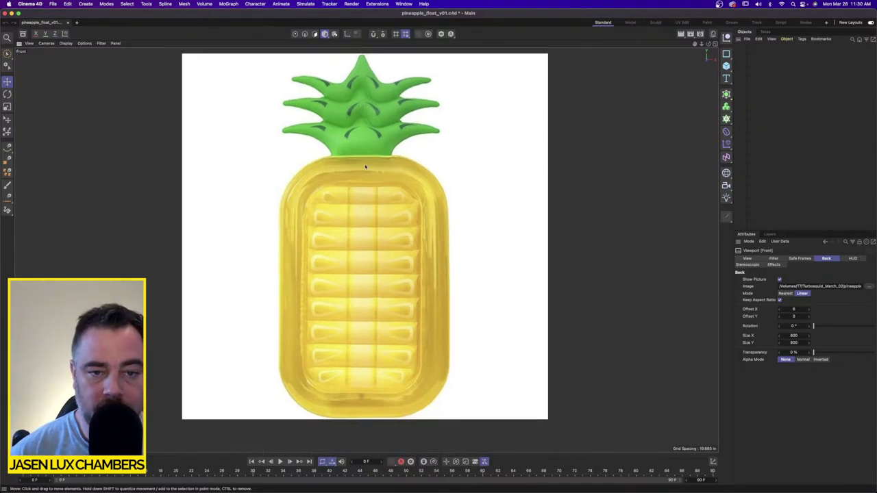
click(727, 54)
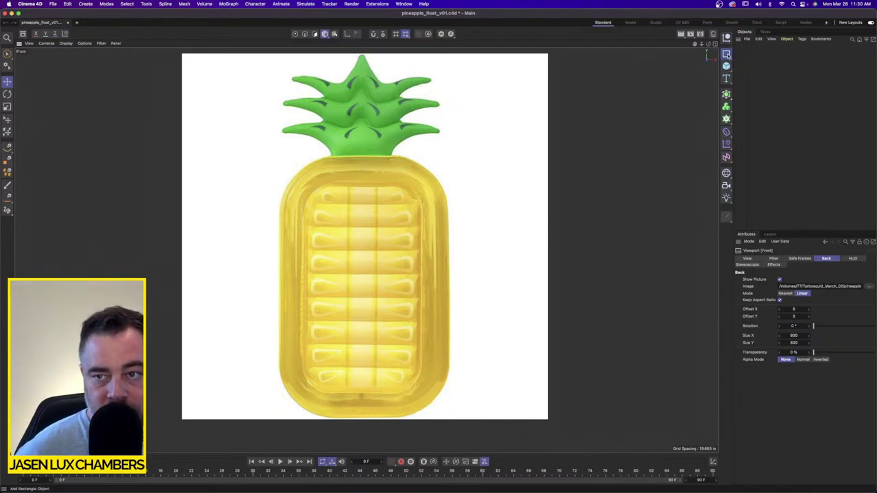
click(751, 87)
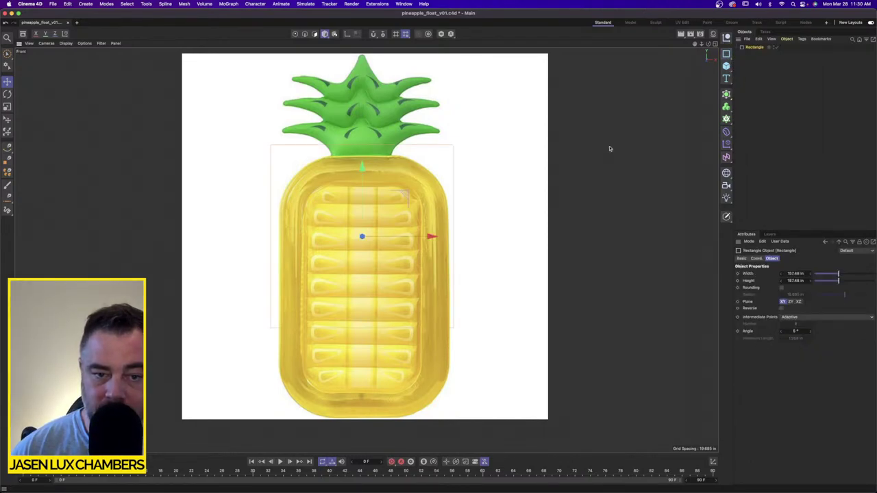
Step: Scale the rectangle uniformly down to about 123 in square and move it down to the middle of the yellow float body
click(7, 106)
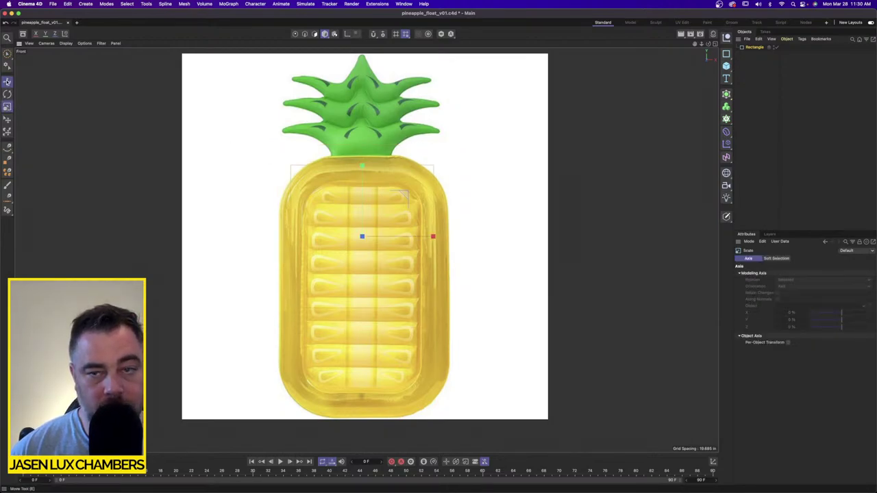
key(e)
click(726, 94)
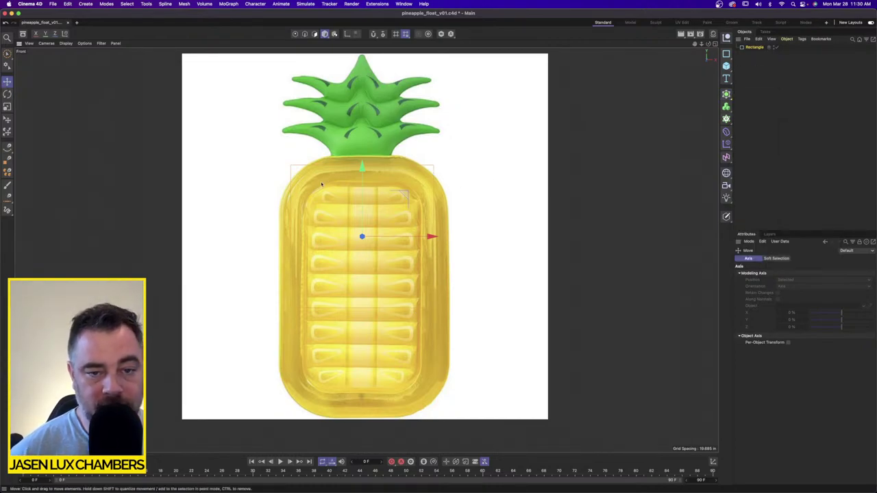
drag(364, 188, 364, 243)
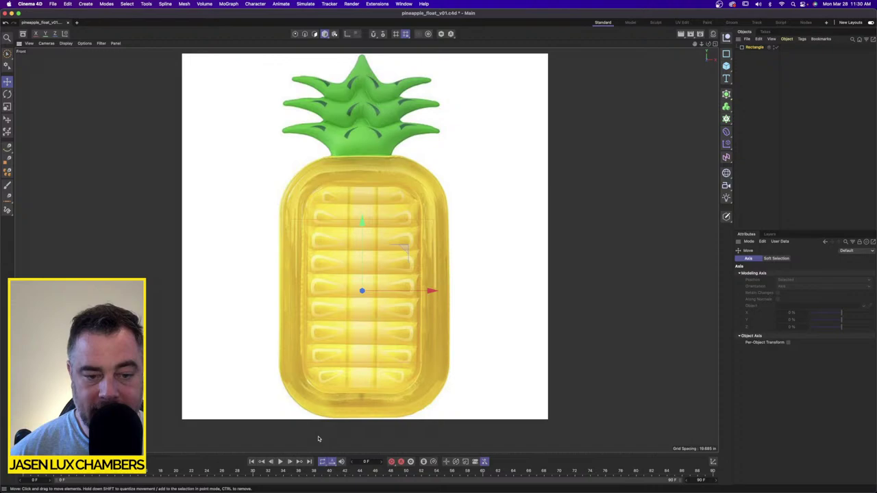
Step: Set the rectangle's height to about 207 in and nudge it slightly up to centre it on the yellow body
click(754, 47)
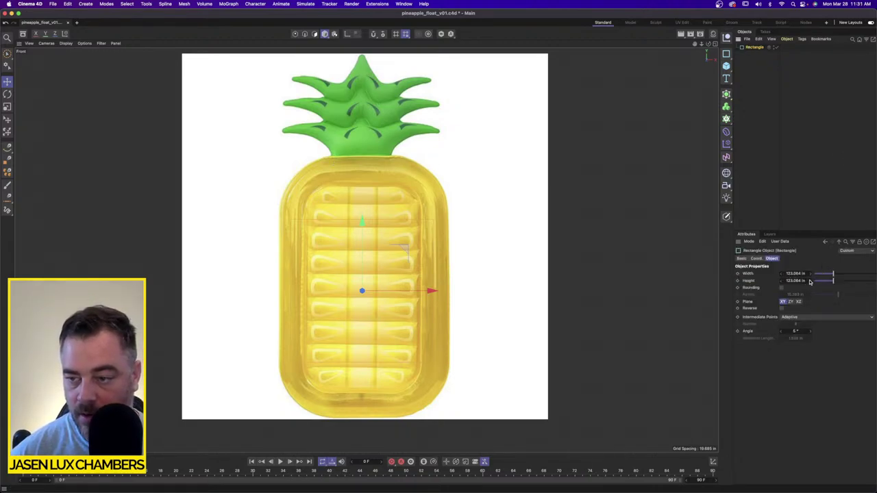
drag(835, 281, 846, 281)
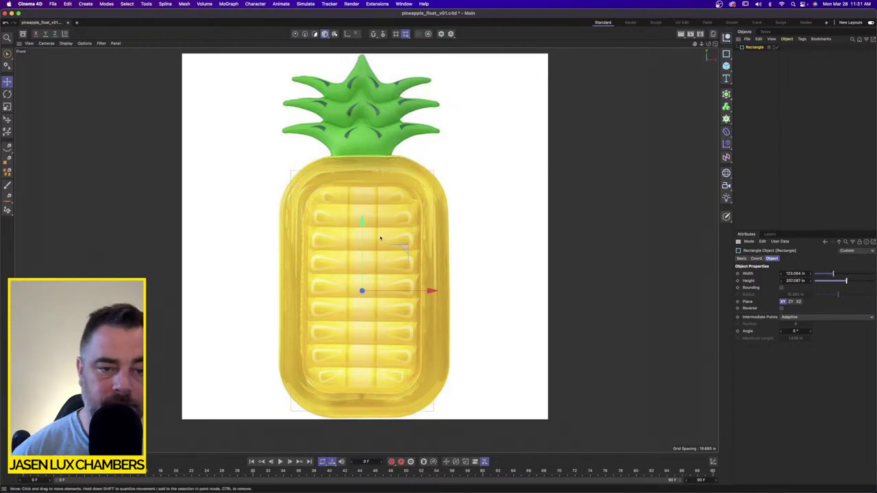
drag(361, 222, 361, 220)
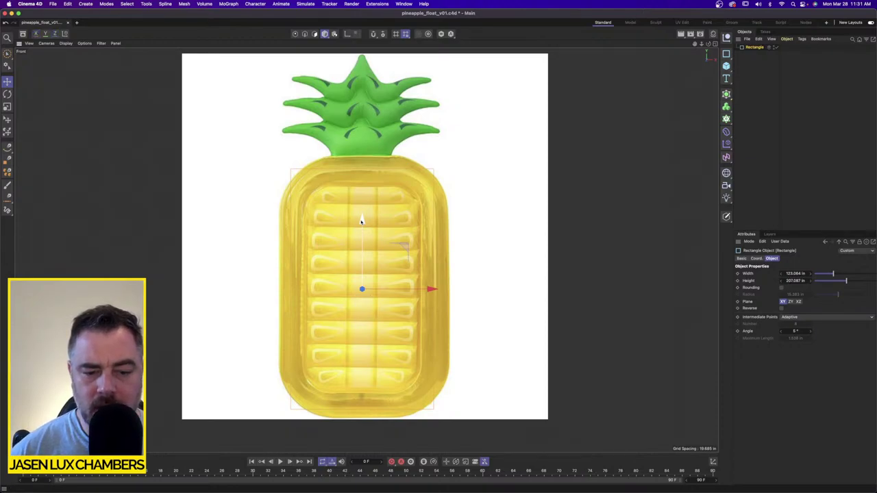
Step: Scale the rectangle slightly down to a height of 204.695 in and set its width to 124.643 in to follow the float's outer tube
key(t)
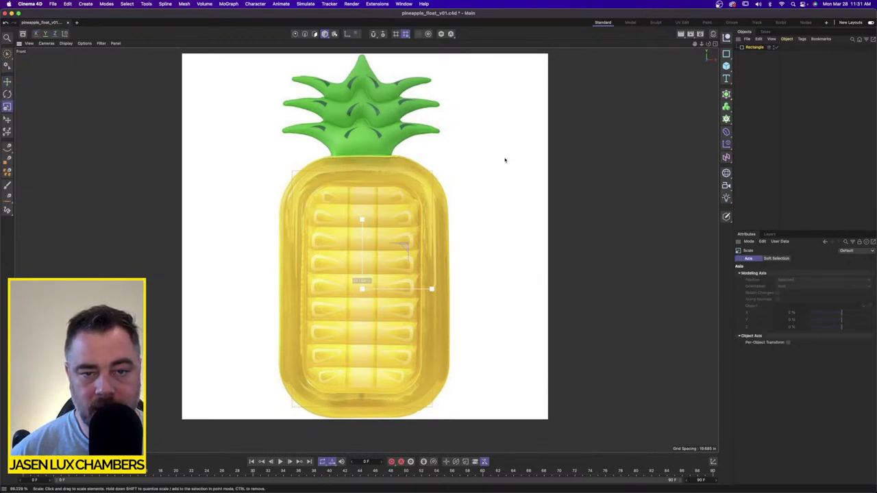
click(773, 50)
drag(780, 276, 780, 275)
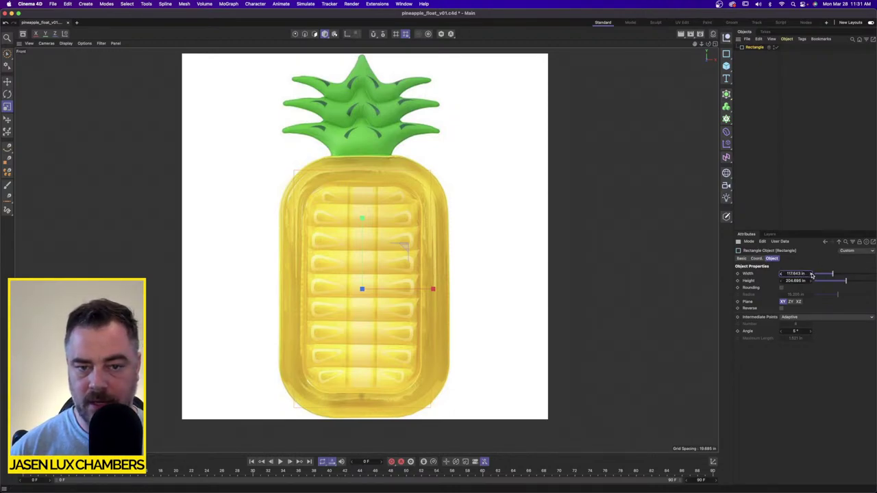
click(812, 275)
click(812, 275)
click(812, 275)
click(812, 275)
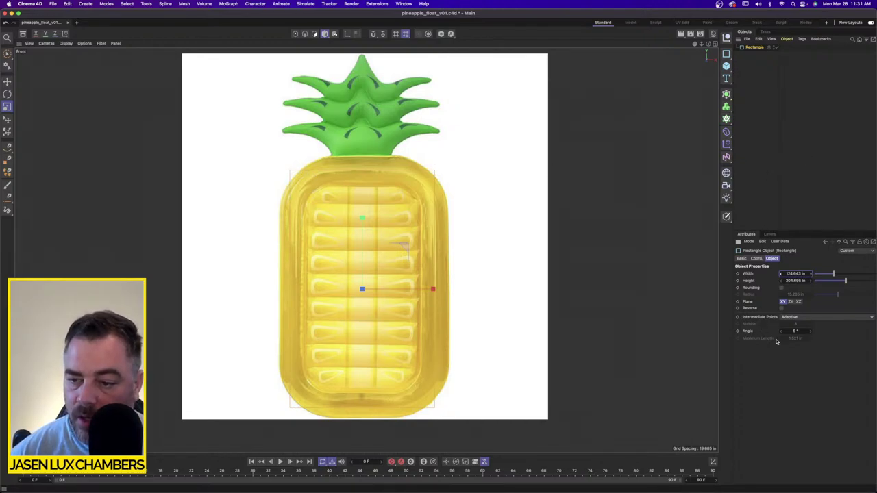
Step: Enable rounding on the rectangle and set the corner radius to 38.37 in to match the float's rounded corners
click(781, 288)
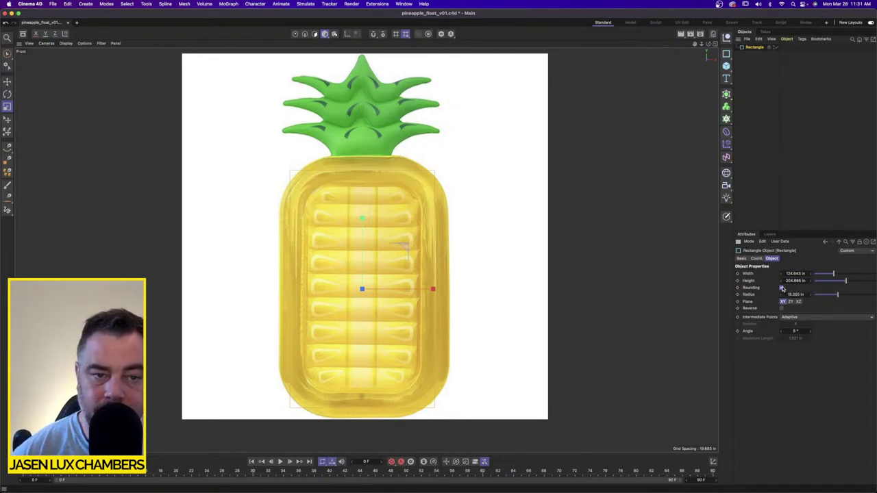
scroll(290, 166, up, 5)
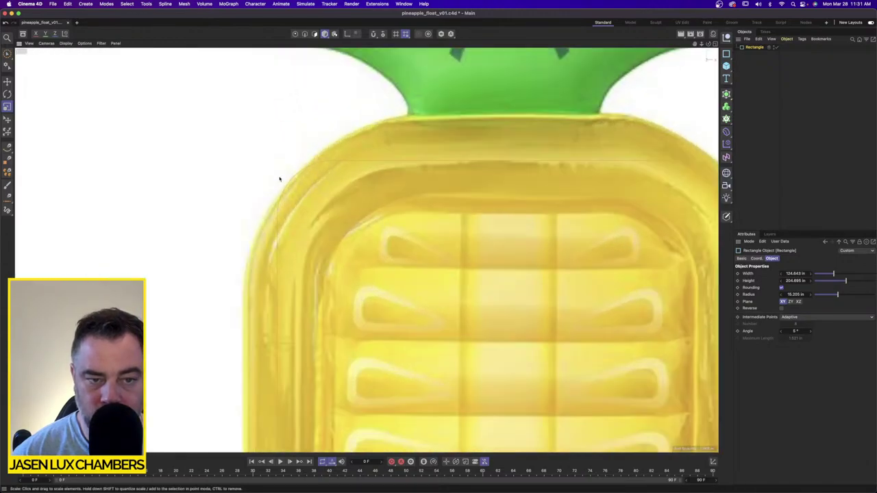
scroll(376, 167, down, 5)
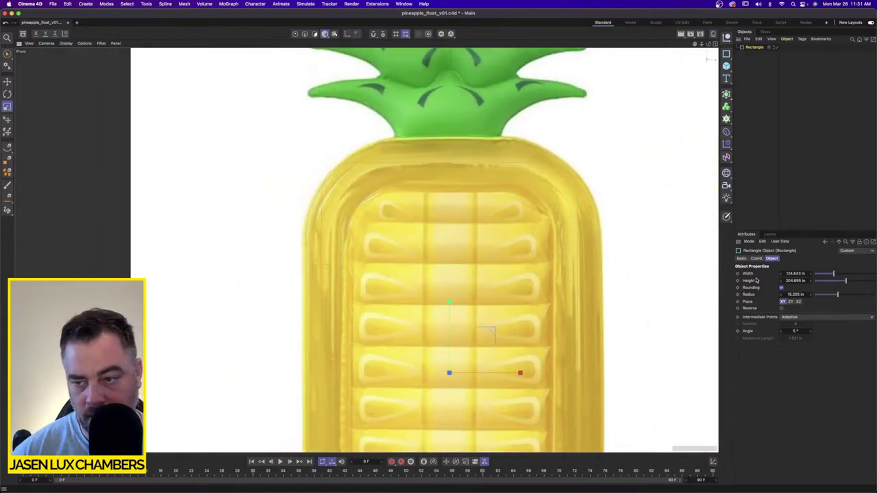
drag(838, 295, 874, 294)
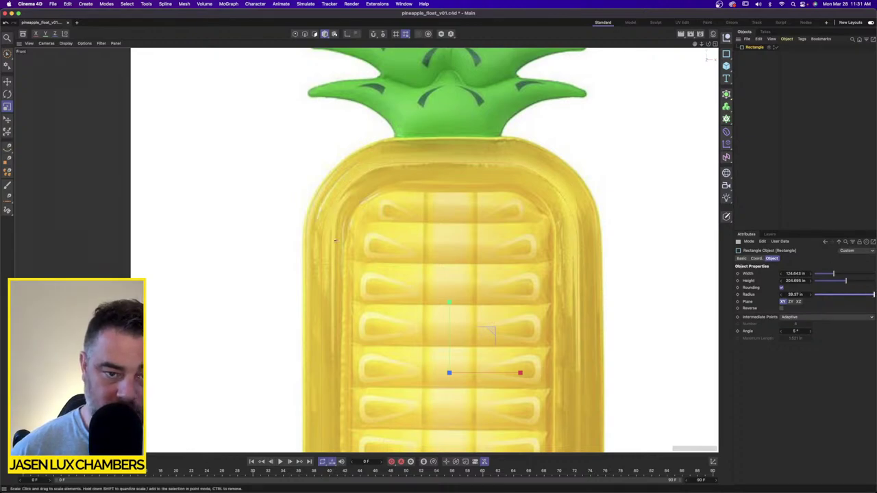
Step: Add a circle spline and a Sweep generator, and nest the circle above the rectangle inside it to form a tube
scroll(507, 261, down, 5)
scroll(480, 261, up, 3)
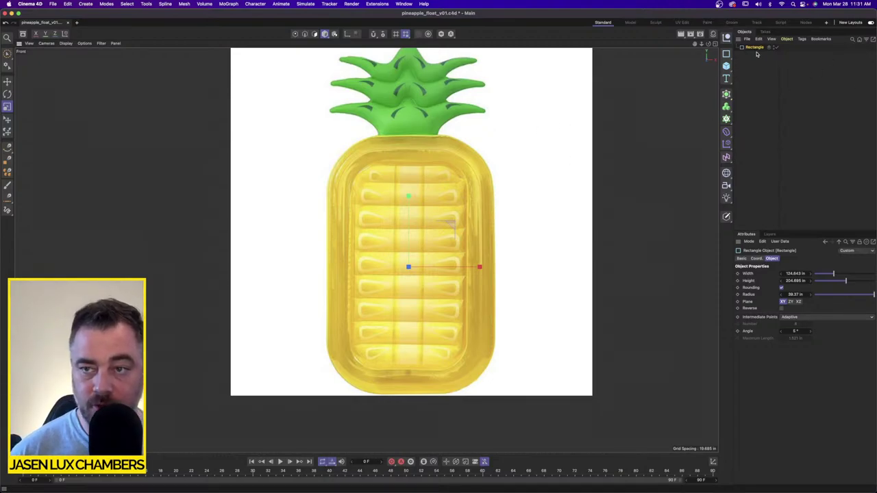
drag(727, 54, 811, 66)
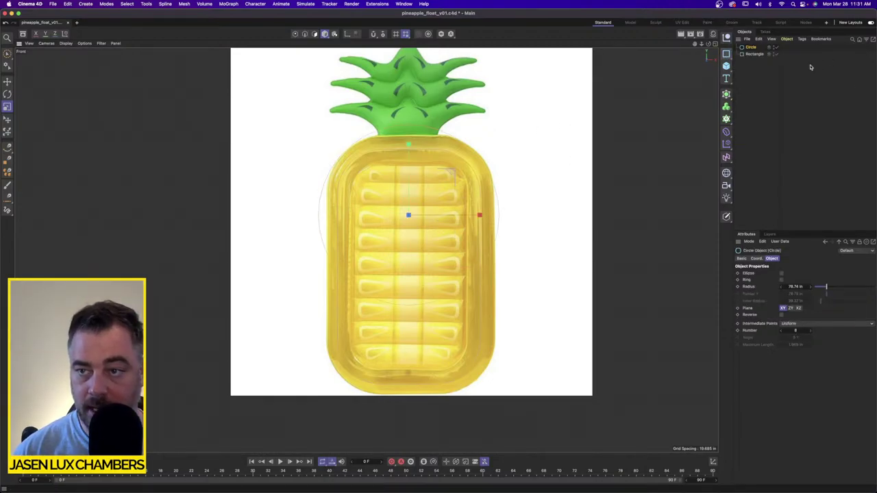
click(726, 95)
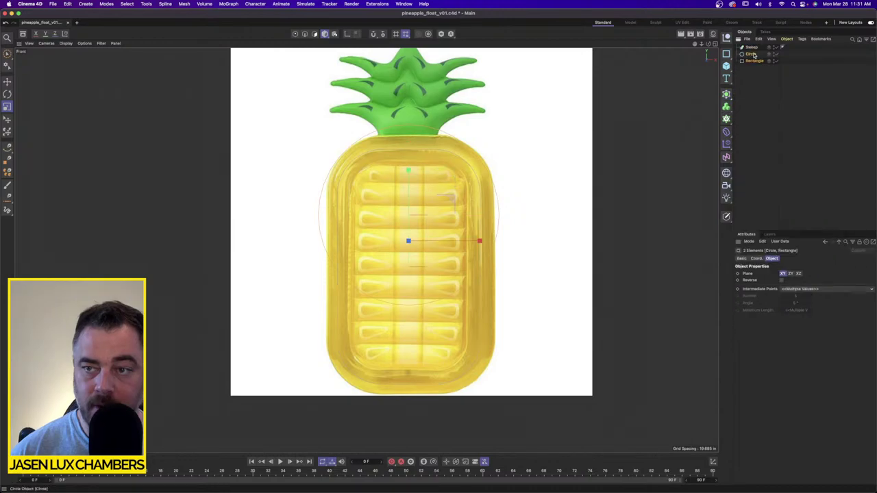
drag(755, 56, 756, 48)
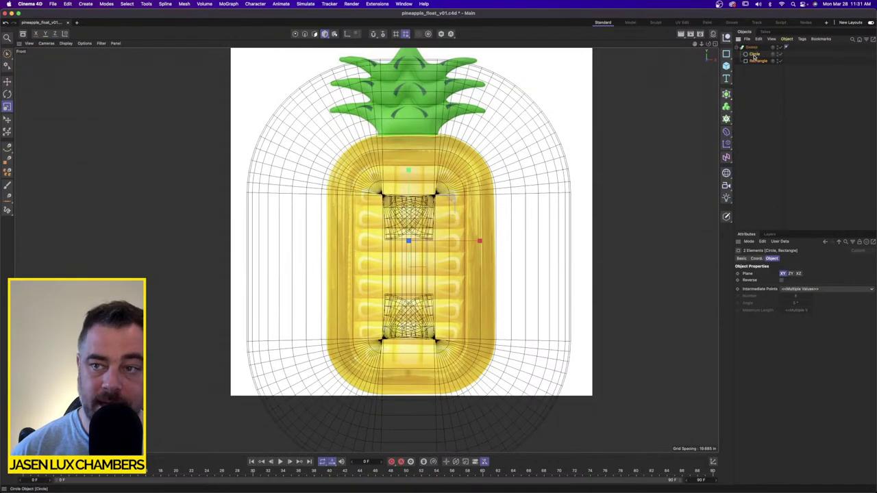
Step: Scale the circle profile down uniformly until the swept tube matches the thickness of the float's outer tube, and check it in perspective
click(754, 56)
click(8, 106)
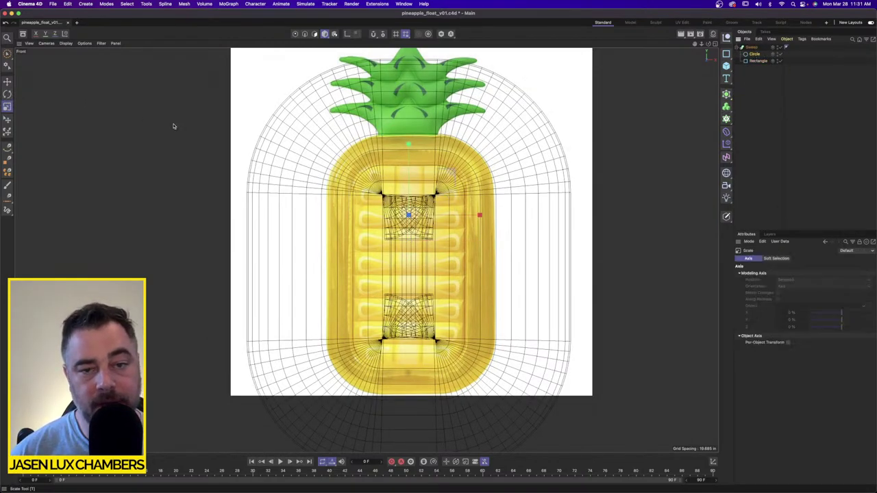
drag(546, 140, 309, 163)
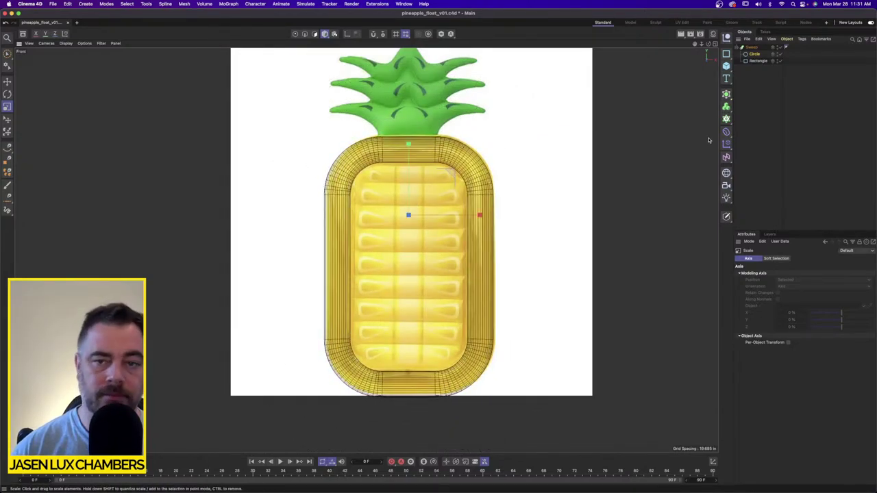
click(714, 43)
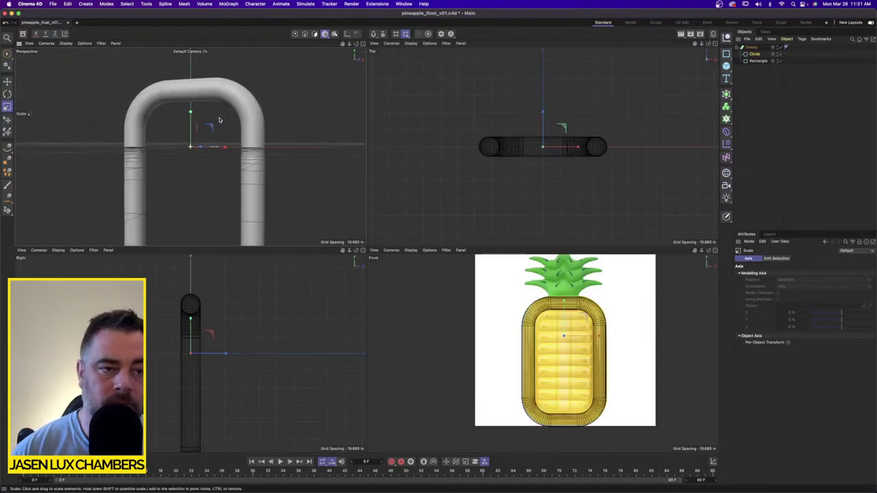
alt+drag(220, 120, 253, 131)
scroll(254, 131, down, 4)
alt+middle_drag(254, 131, 245, 104)
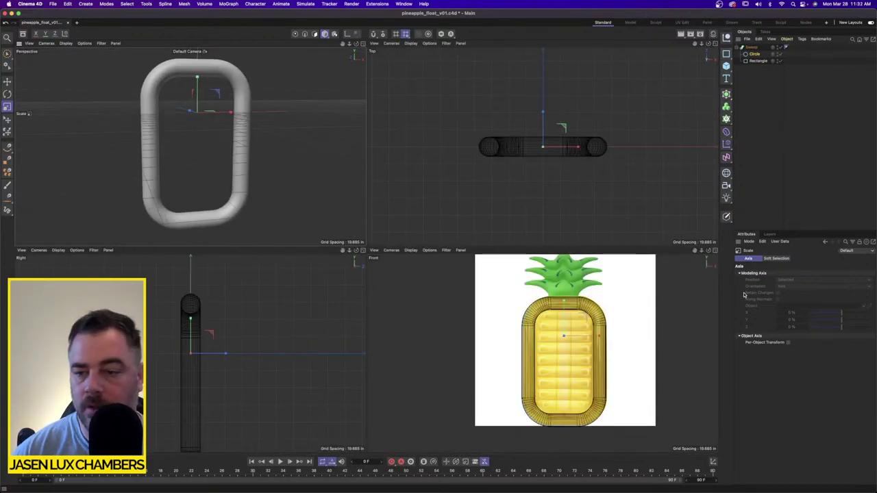
Step: Add a plane primitive and rotate it upright so that it faces the front view
click(714, 250)
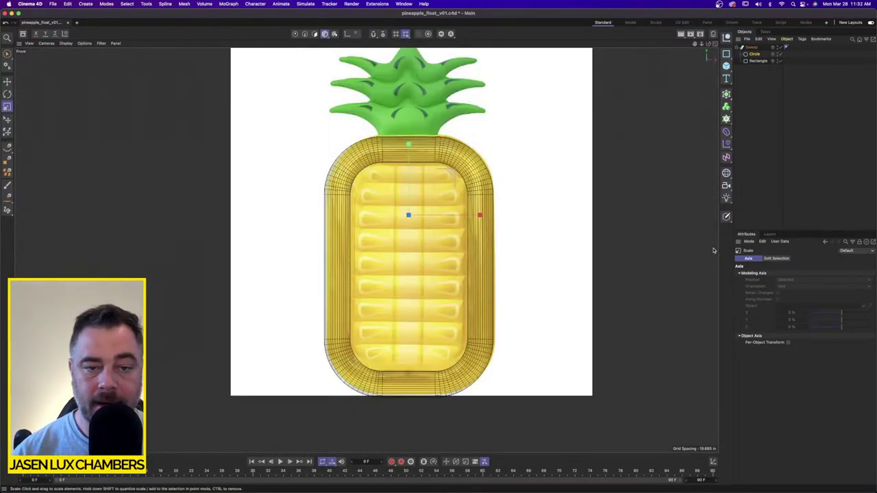
scroll(446, 256, up, 5)
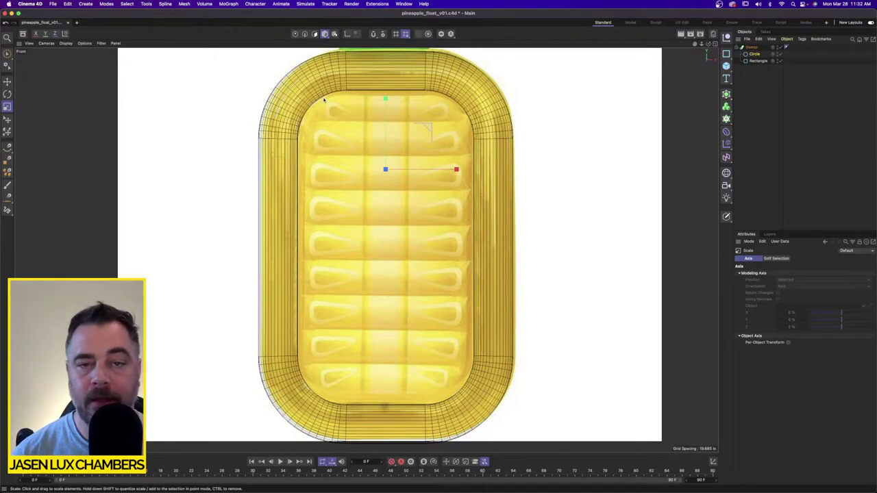
click(750, 84)
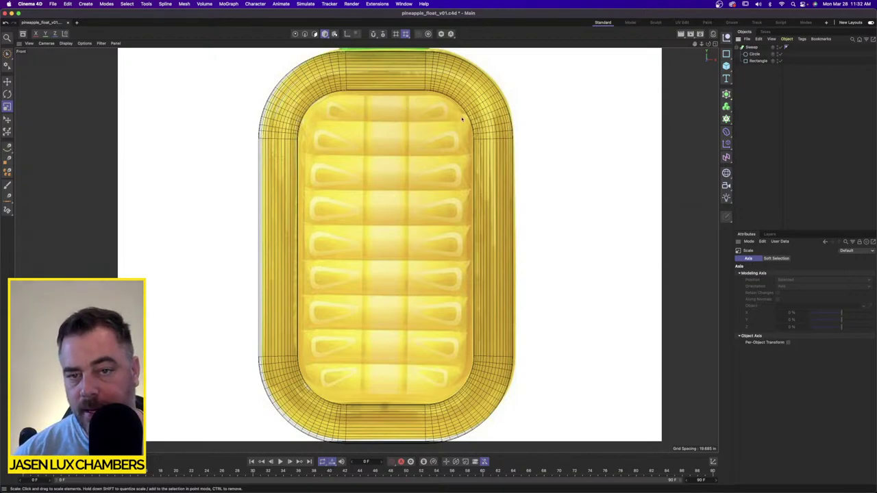
click(726, 66)
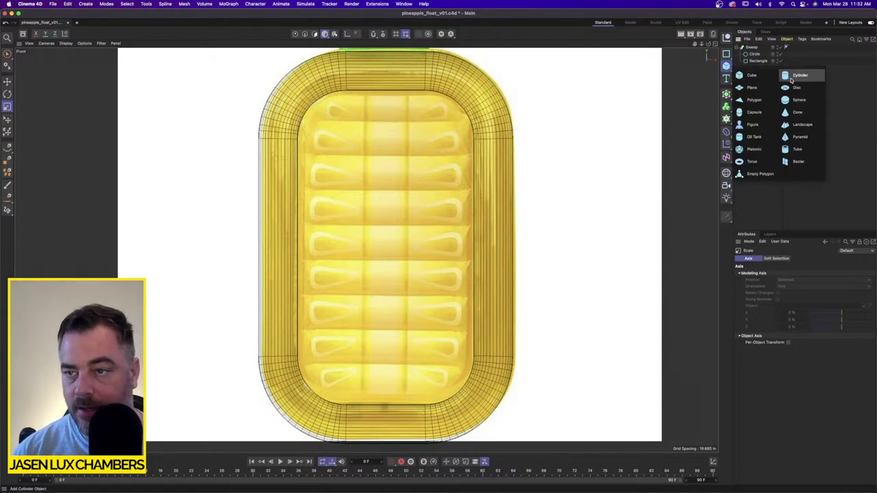
click(767, 89)
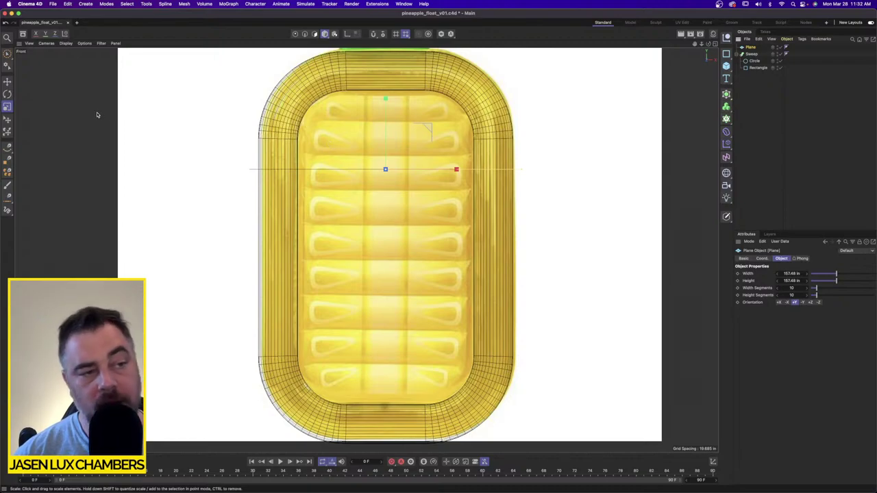
key(r)
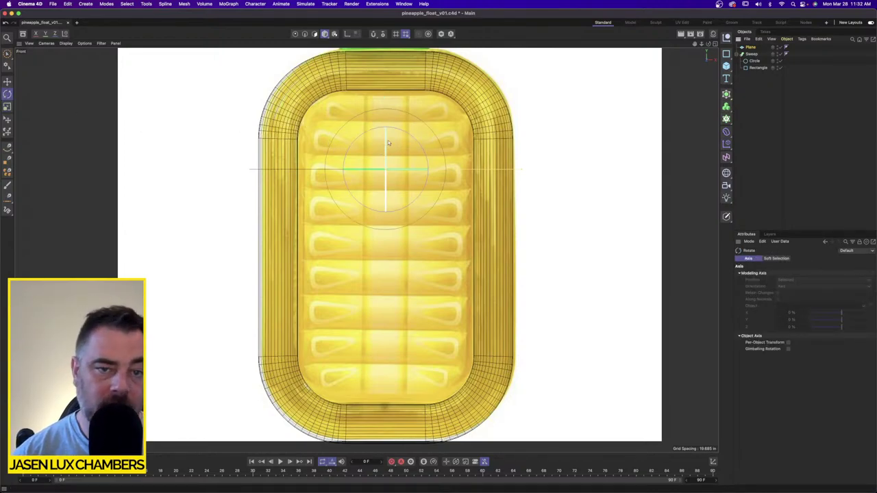
drag(388, 140, 389, 221)
Step: Move the plane down to the middle of the float's inner panel and extend its height to 180.014 in
key(e)
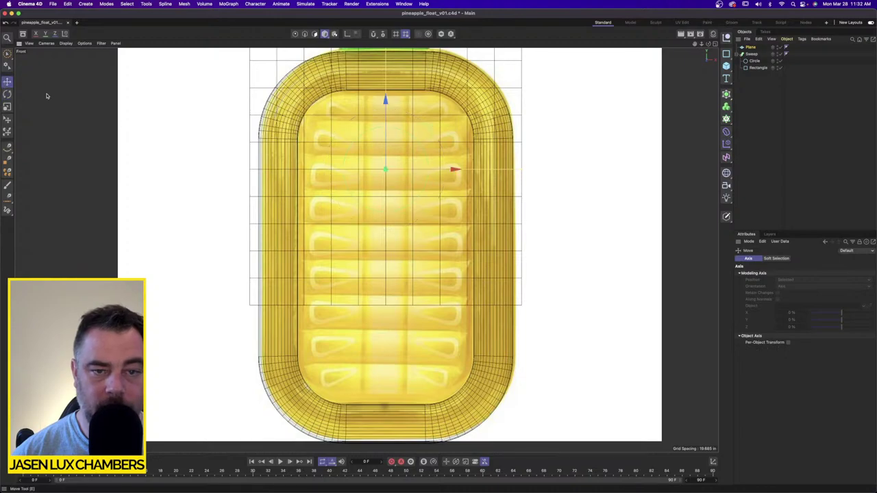
drag(386, 111, 385, 195)
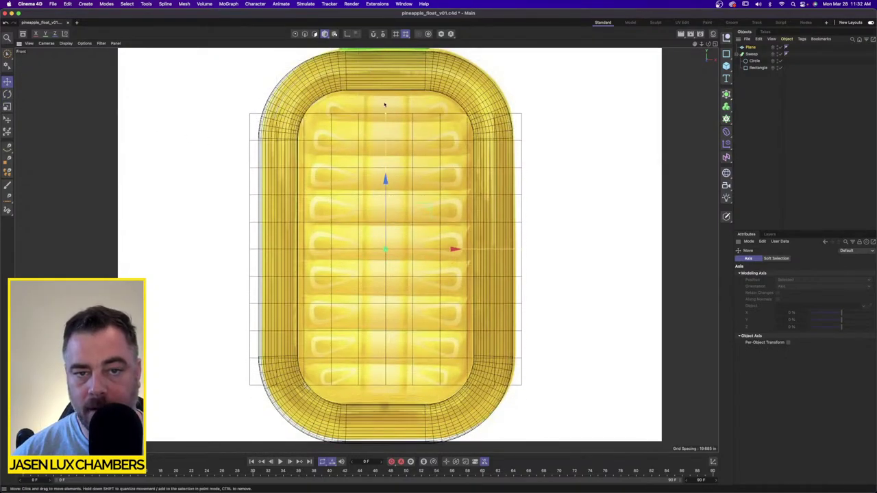
drag(384, 105, 384, 96)
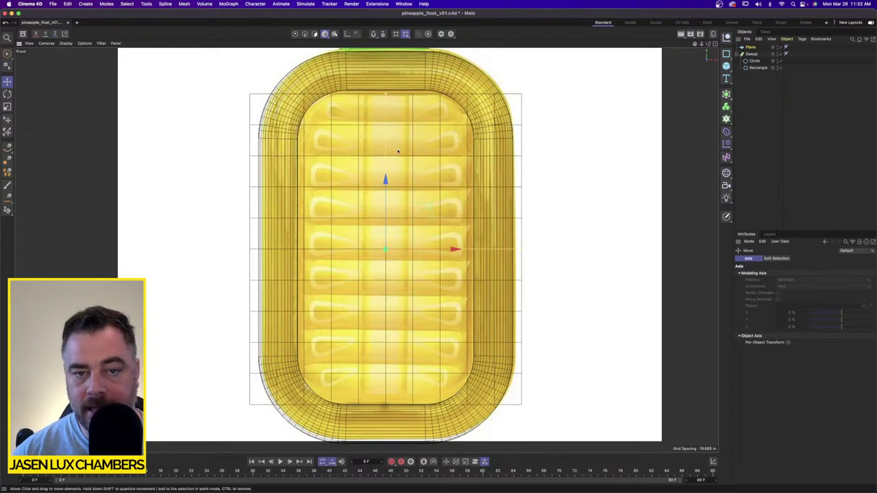
alt+middle_drag(372, 285, 372, 253)
scroll(436, 272, down, 1)
alt+middle_drag(434, 270, 429, 290)
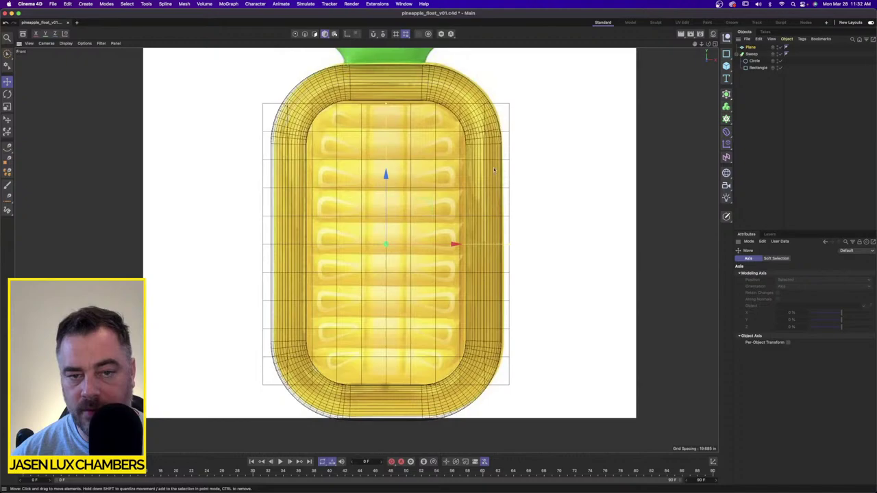
Step: Adjust the plane's height to 184.684 in and its height segments to 11 to approximate the float's ridges
click(750, 47)
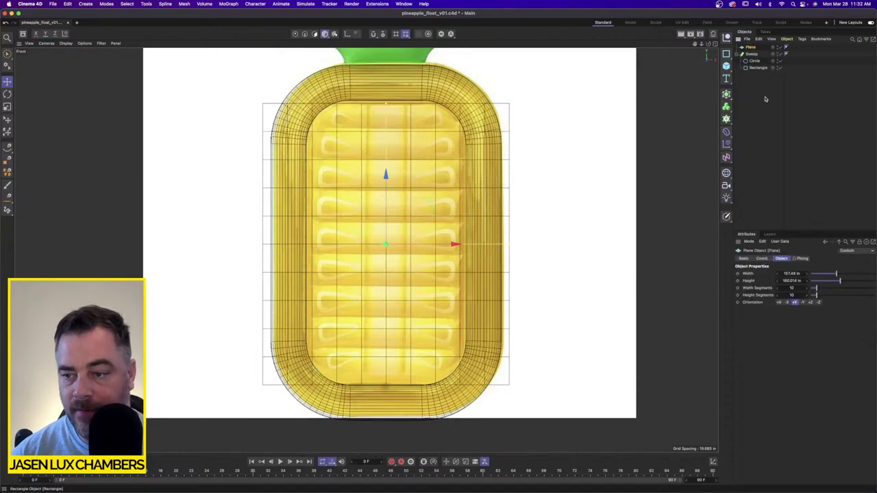
click(778, 295)
click(778, 295)
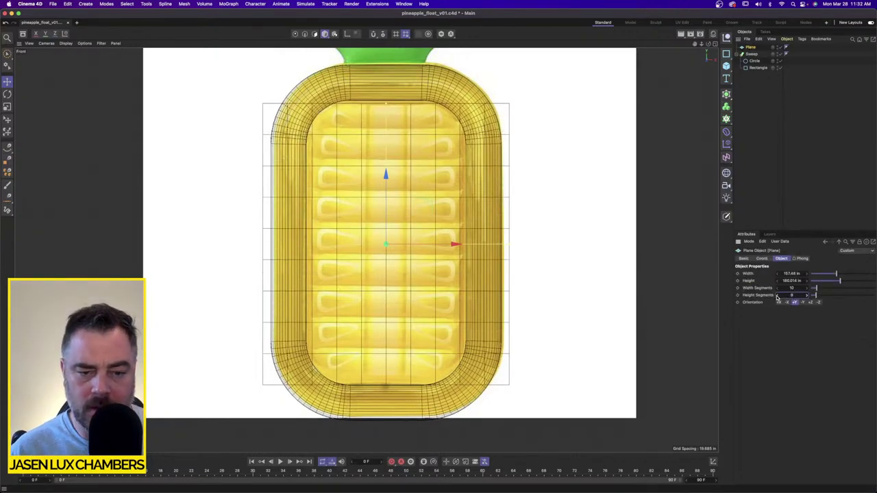
drag(386, 104, 386, 102)
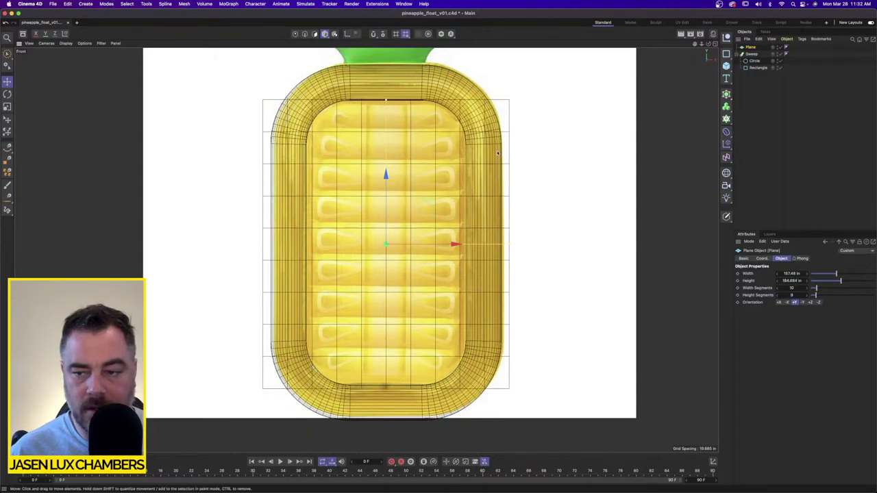
click(778, 297)
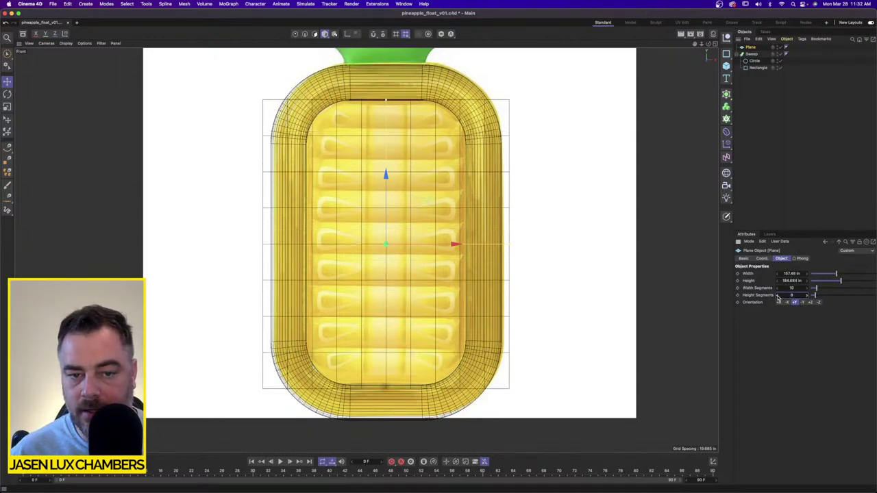
drag(382, 178, 383, 183)
click(807, 296)
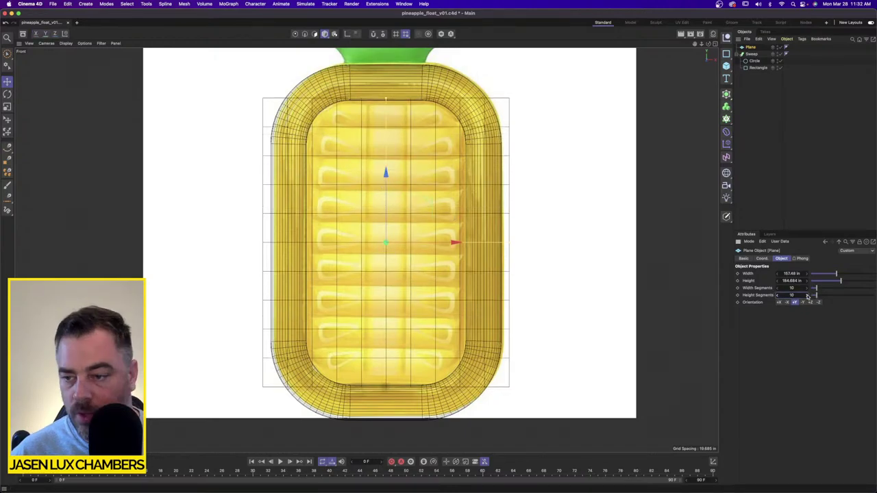
click(807, 296)
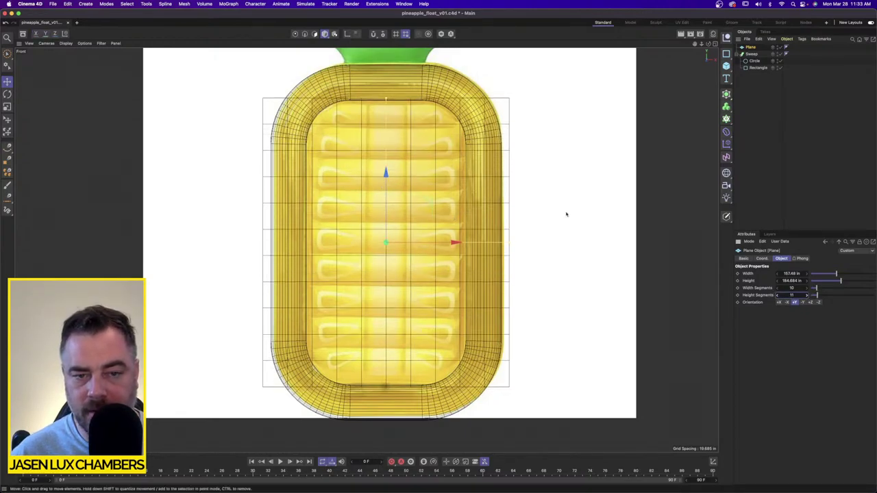
Step: Shift the plane up, extend its height to 197.455 in, and slide it aside and back to compare it with the float's rows
drag(386, 196, 384, 186)
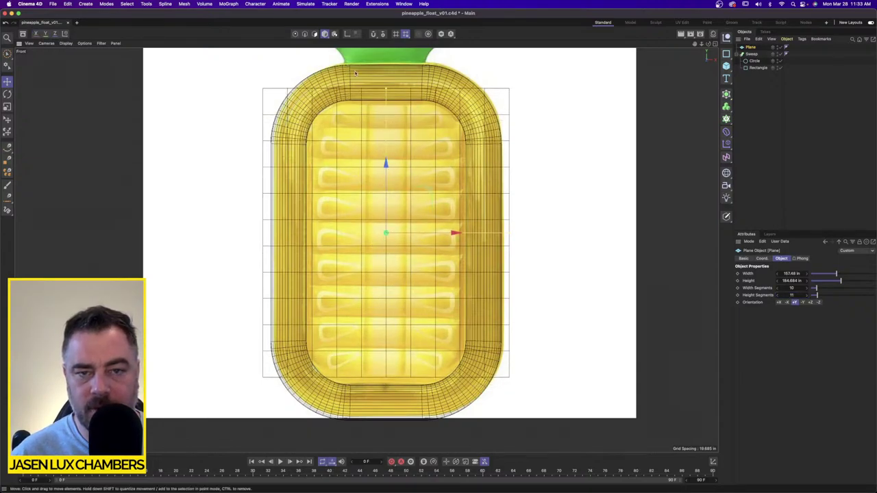
drag(386, 89, 385, 79)
drag(386, 200, 387, 201)
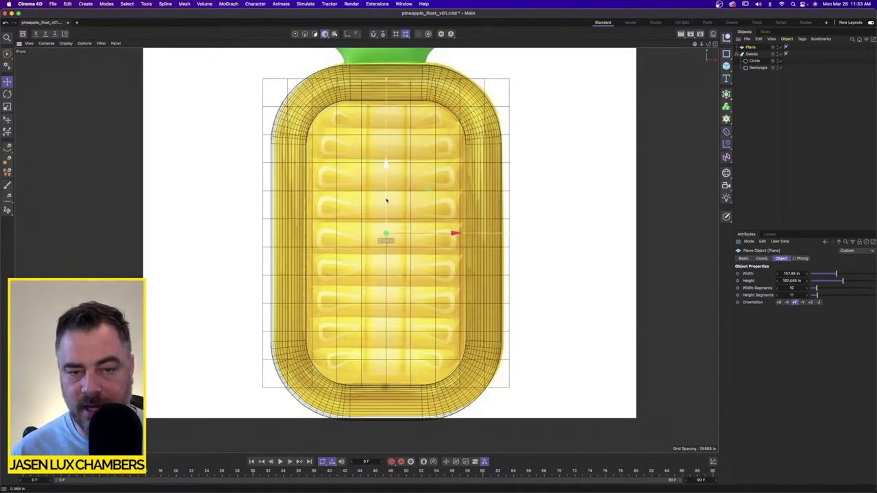
drag(448, 231, 134, 226)
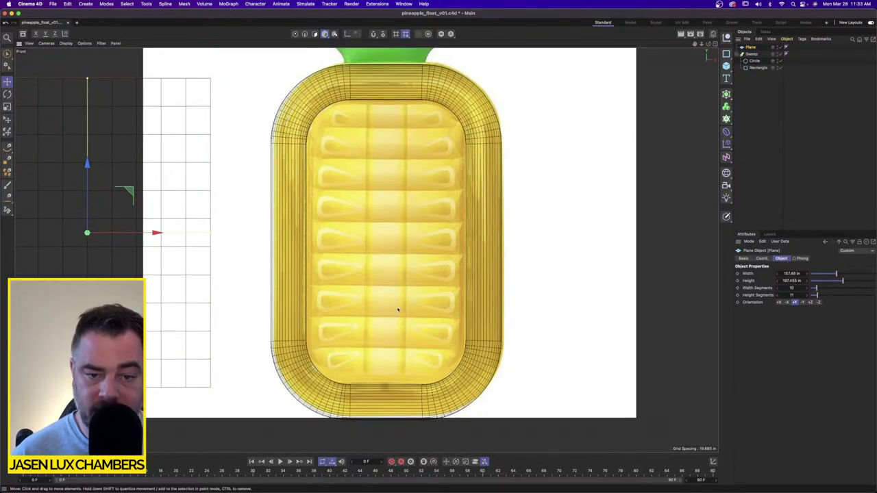
drag(129, 233, 426, 237)
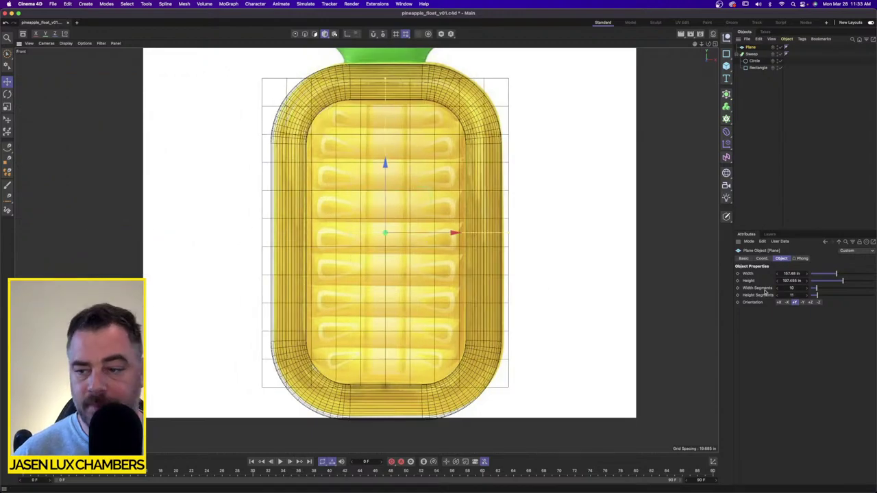
Step: Set the plane to 1 width segment and 9 height segments to match the float's rows
double_click(801, 290)
text(9)
key(Return)
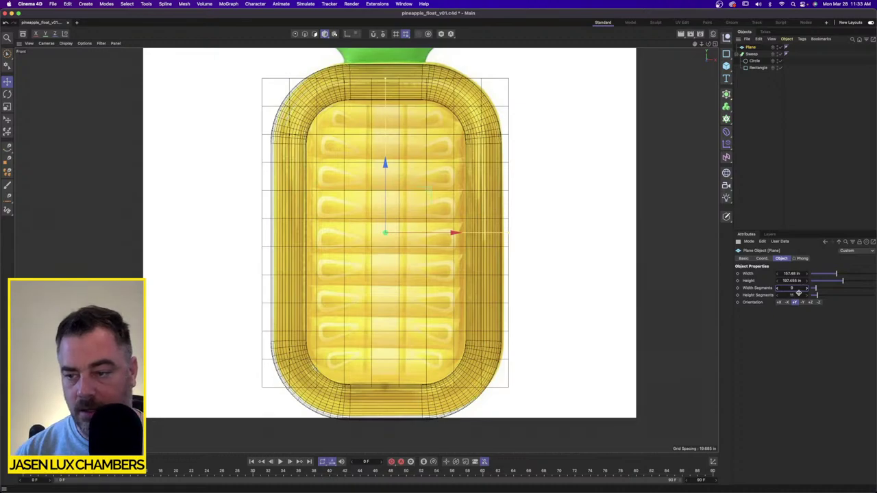
double_click(798, 294)
text(9)
key(shift+Tab)
text(1)
key(Return)
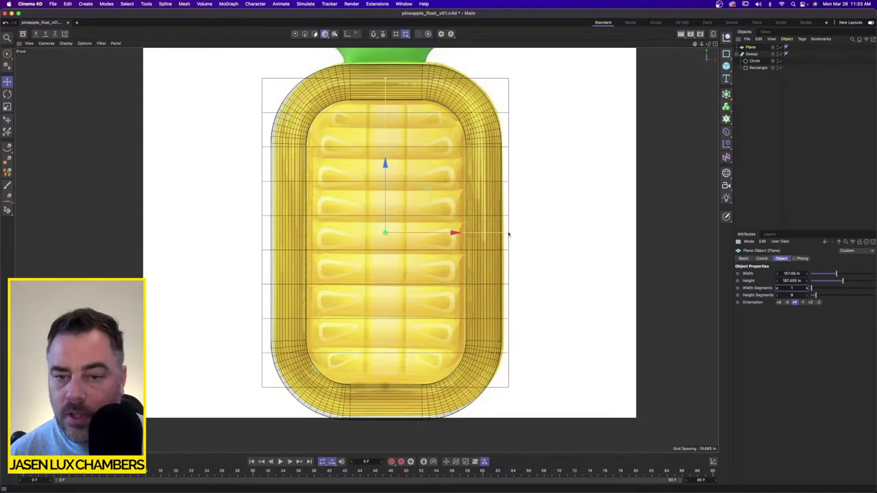
Step: Resize the plane to 103.323 in wide and 181.66 in high and move it down to fit inside the tube
drag(508, 233, 468, 231)
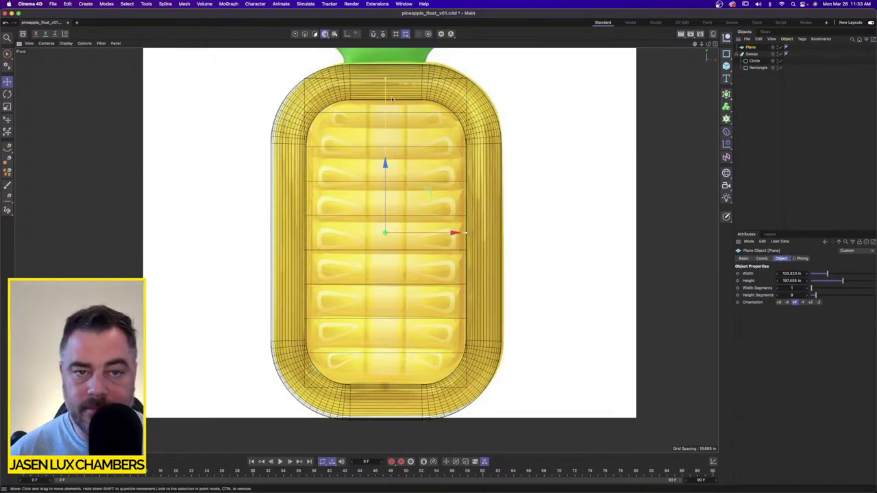
drag(386, 78, 384, 177)
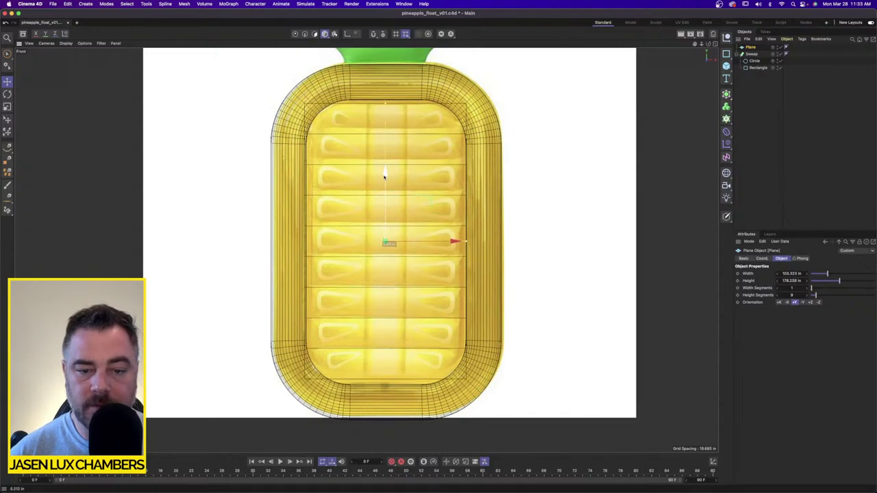
drag(386, 103, 386, 100)
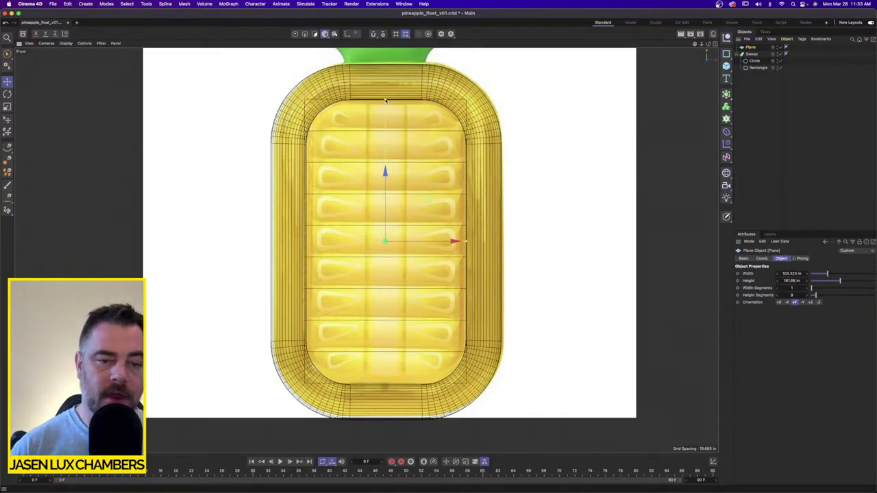
Step: Restore the four-view layout and hide the workplane, world axis and horizon in the perspective view
click(716, 44)
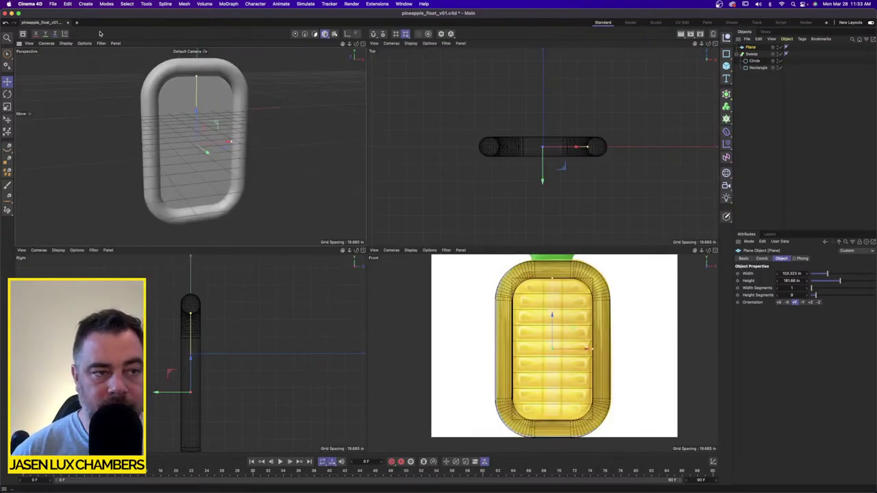
click(101, 43)
click(105, 81)
click(102, 44)
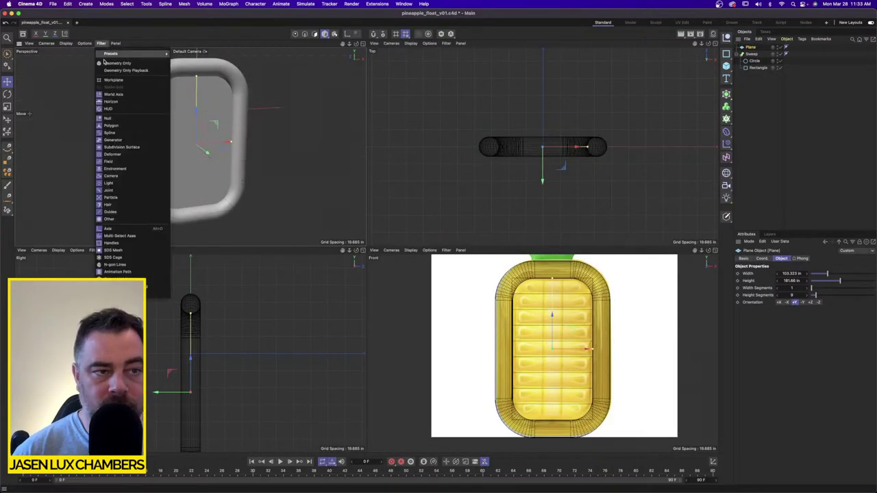
click(109, 94)
click(102, 45)
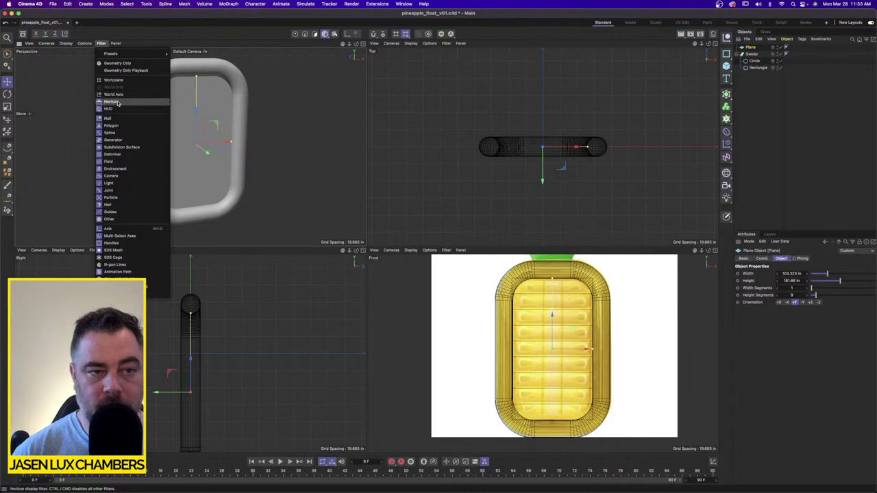
click(117, 104)
alt+drag(299, 157, 254, 130)
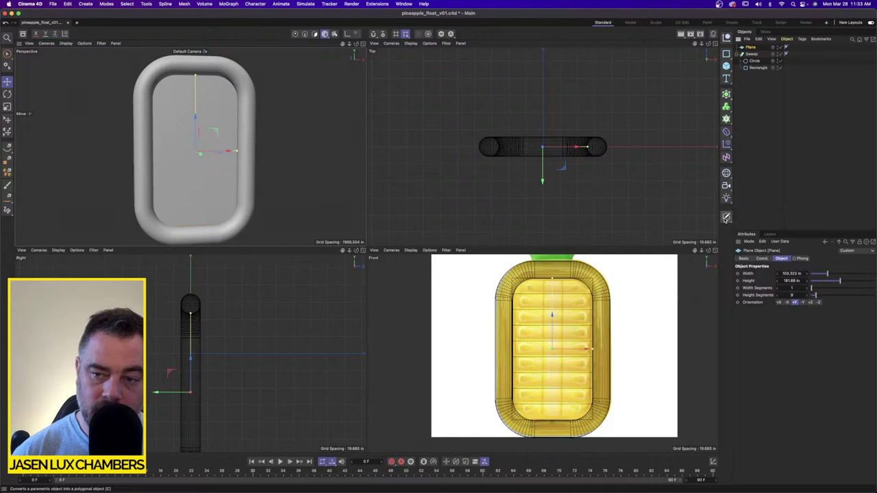
Step: Convert the plane to an editable polygon object and select all of its polygons
click(727, 218)
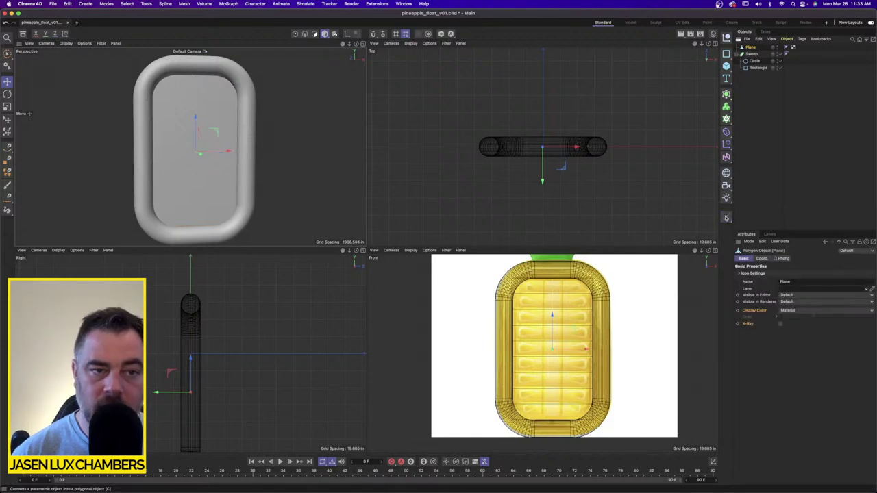
click(314, 34)
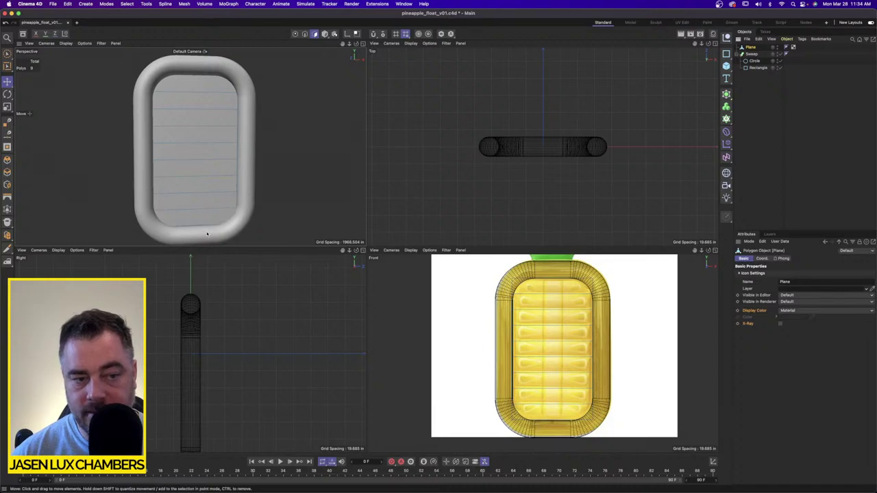
key(super+a)
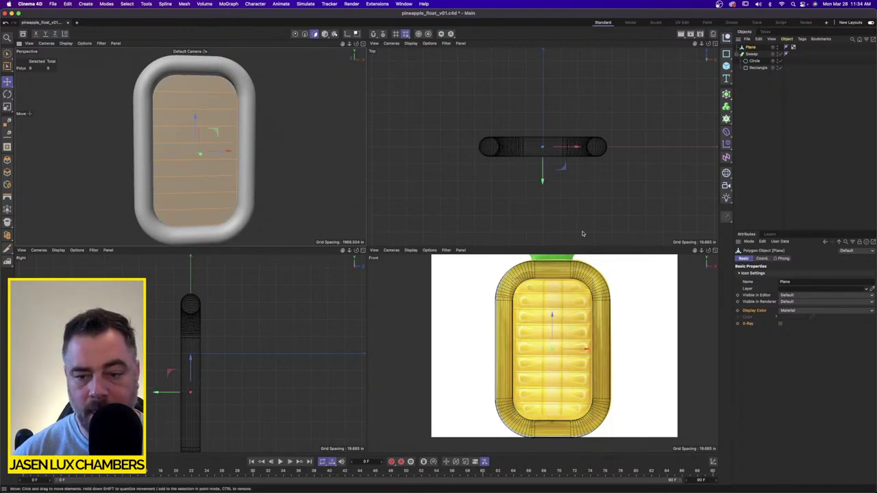
Step: Extrude the selected polygons as separate rows with Preserve Groups turned off and an offset of 10.598 in
key(d)
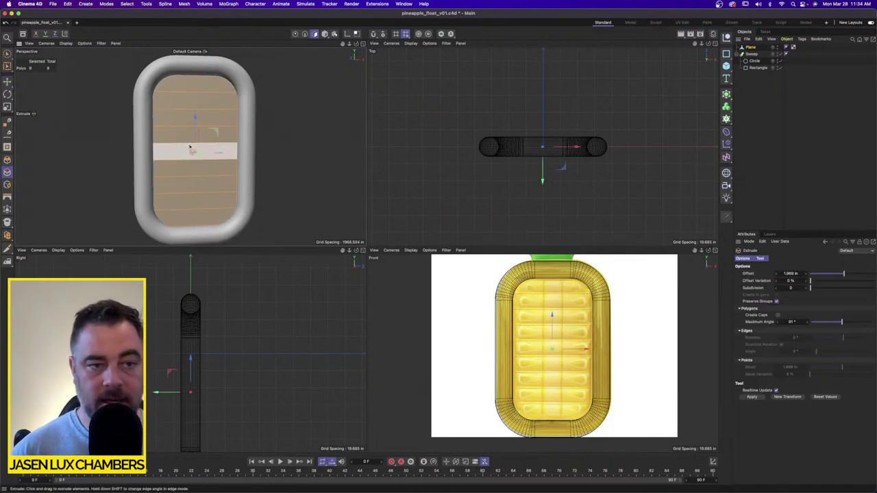
alt+drag(191, 147, 140, 154)
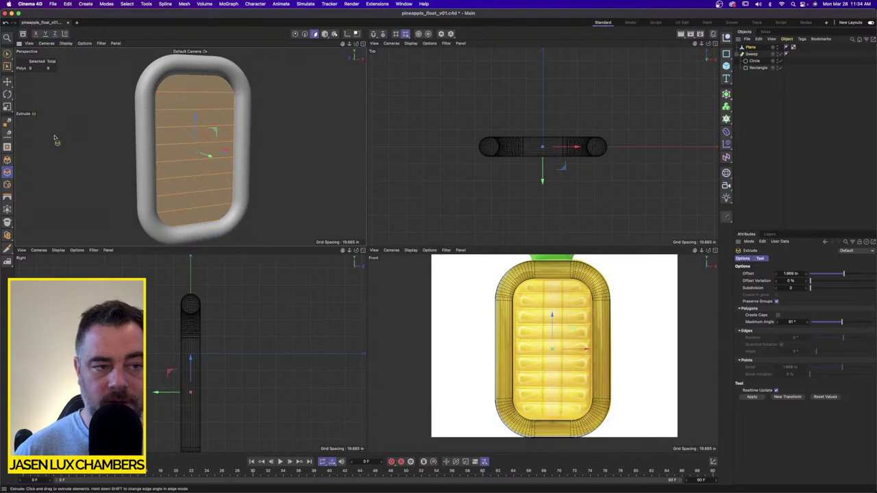
drag(55, 138, 7, 138)
key(super+z)
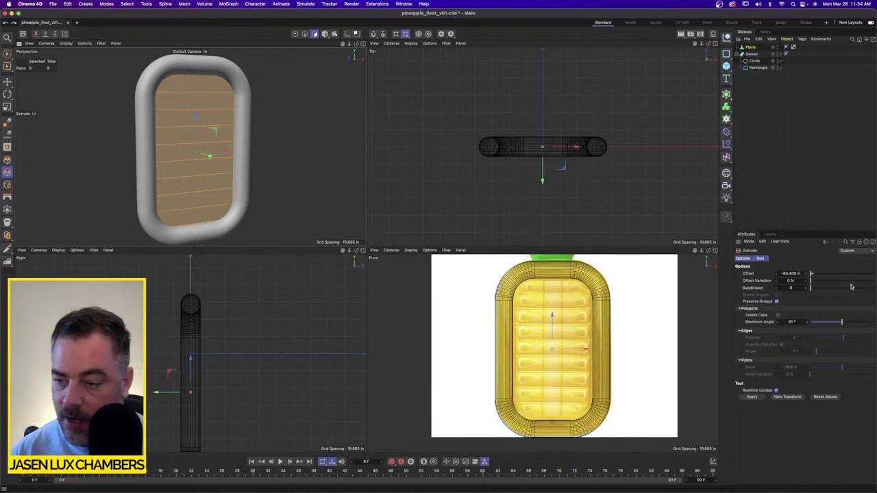
click(776, 301)
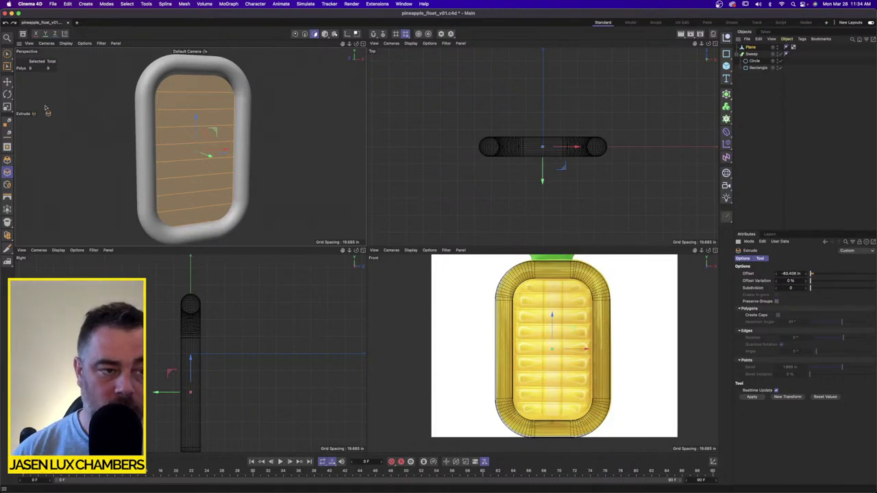
drag(73, 92, 3, 91)
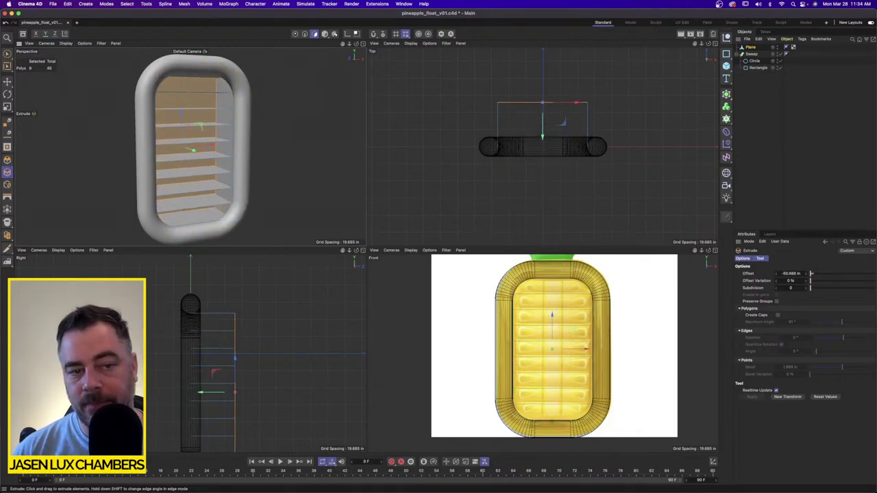
drag(76, 95, 124, 94)
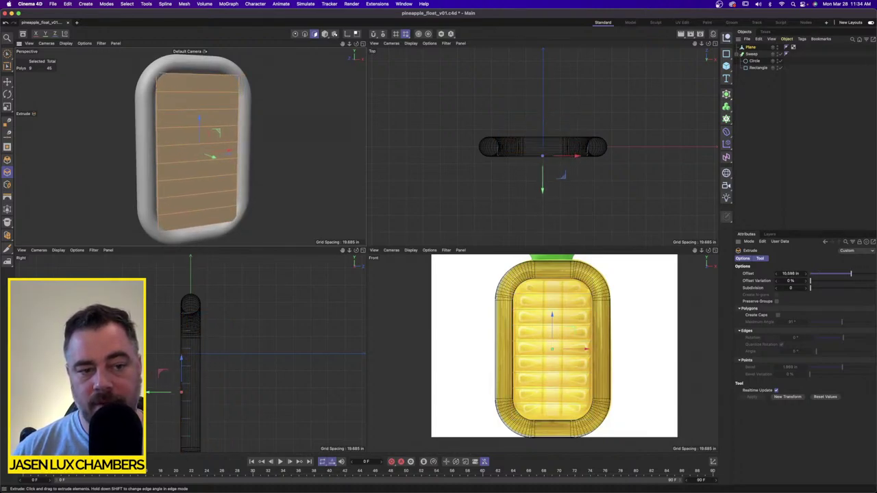
Step: Add a Subdivision Surface generator and make the extruded plane its child to round off the ridges
click(726, 107)
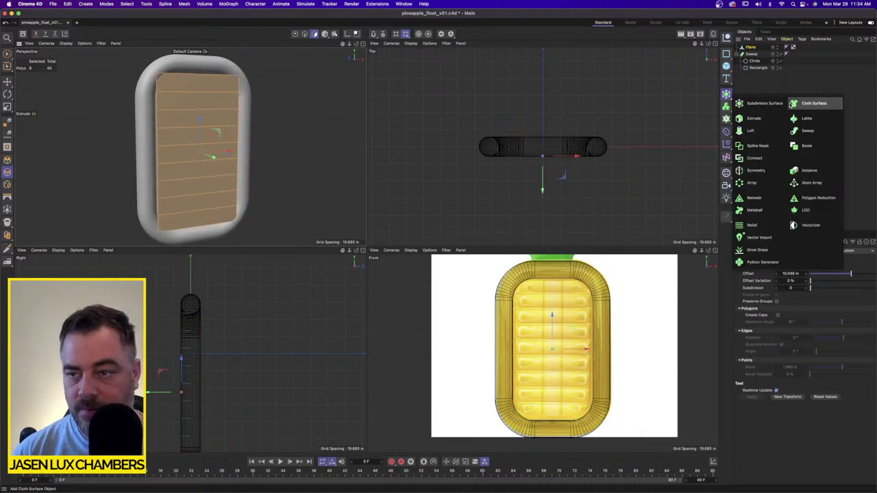
click(766, 102)
drag(755, 55, 770, 49)
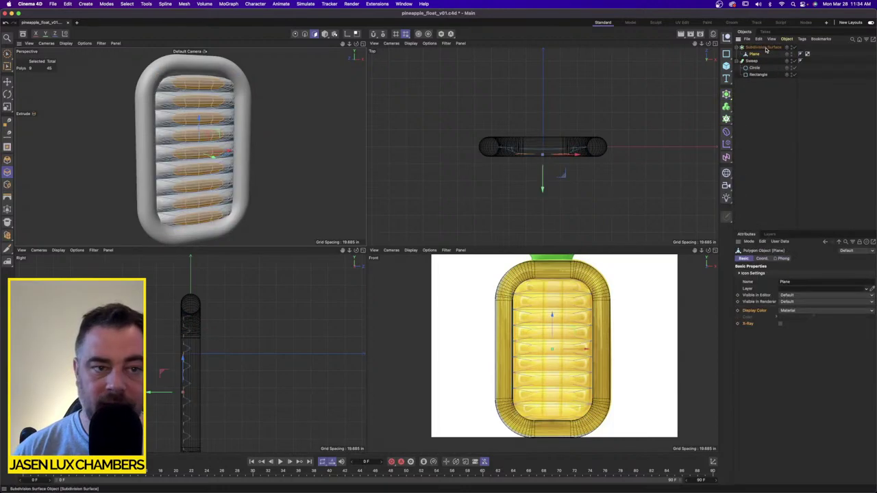
Step: Inspect the smoothed ridges and how they sit inside the outer tube from several angles in the perspective view
click(195, 124)
alt+drag(178, 124, 199, 122)
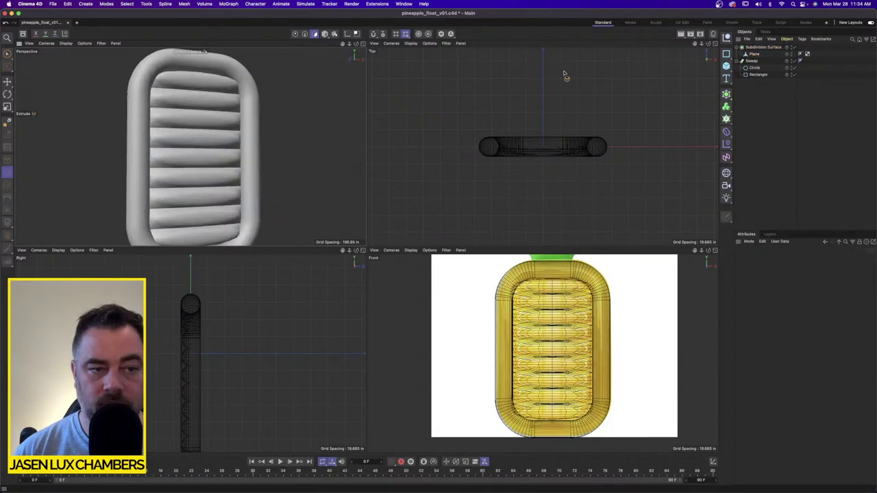
click(755, 54)
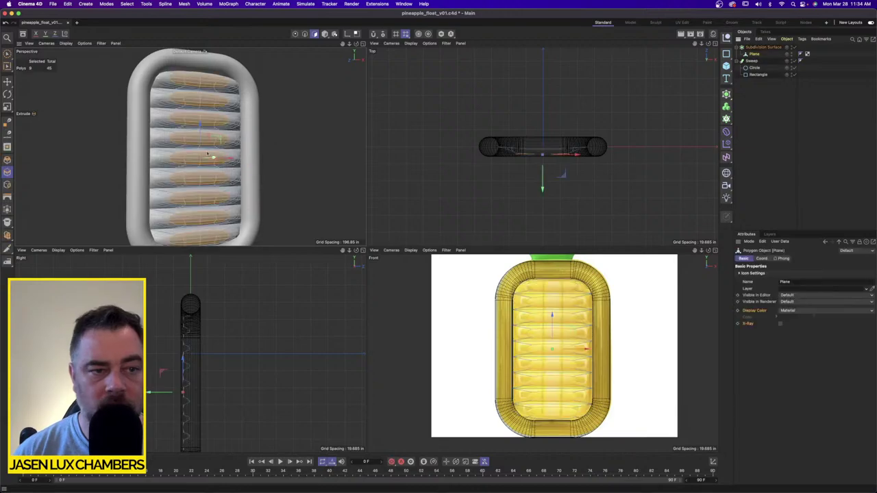
alt+drag(214, 137, 195, 166)
click(800, 99)
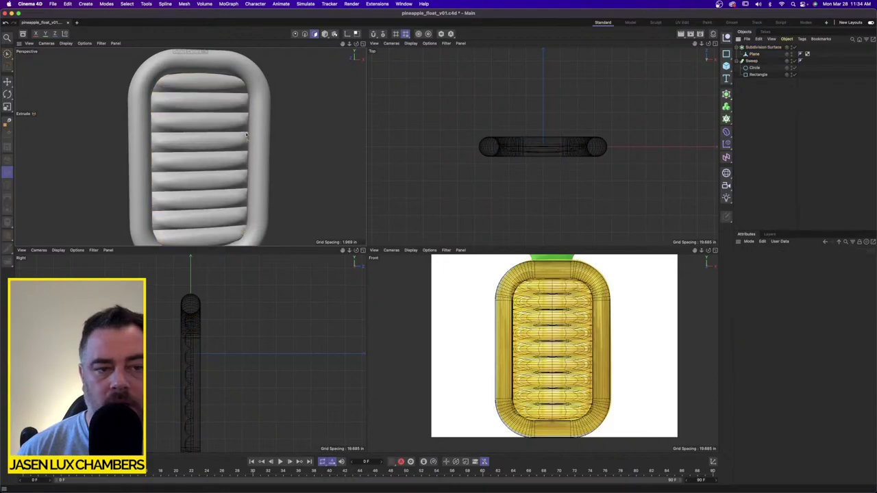
alt+drag(252, 130, 255, 113)
alt+right_drag(255, 113, 218, 116)
alt+right_drag(264, 146, 285, 141)
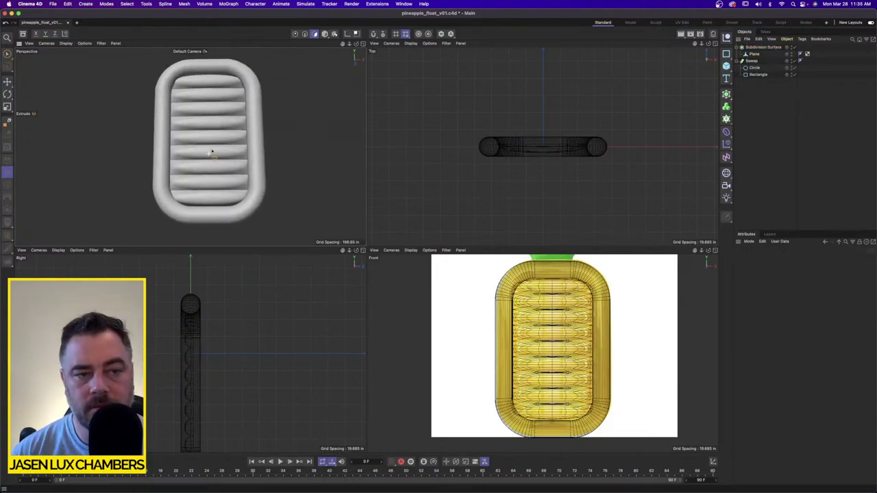
alt+drag(209, 151, 229, 157)
scroll(236, 146, up, 5)
scroll(230, 157, down, 5)
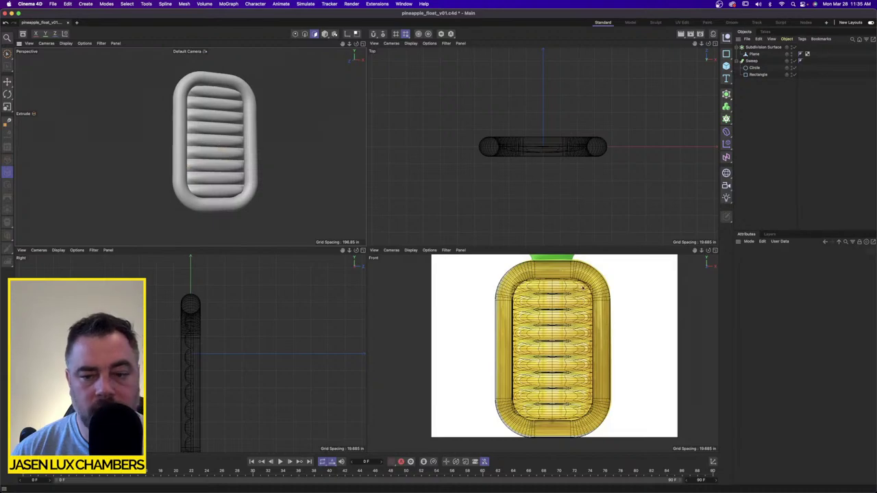
Step: Group the subdivided panel and the swept tube under one null and hide the group
alt+right_drag(592, 325, 576, 325)
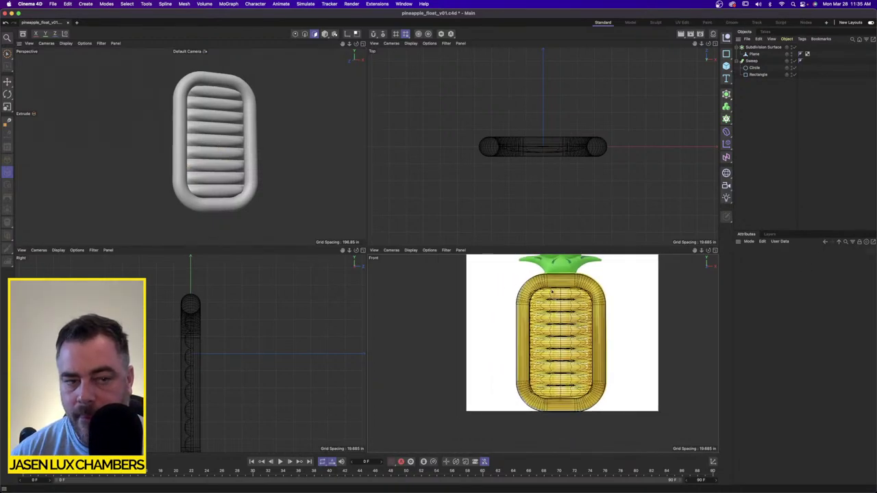
alt+middle_drag(555, 288, 546, 342)
alt+right_drag(546, 321, 553, 321)
scroll(553, 320, up, 2)
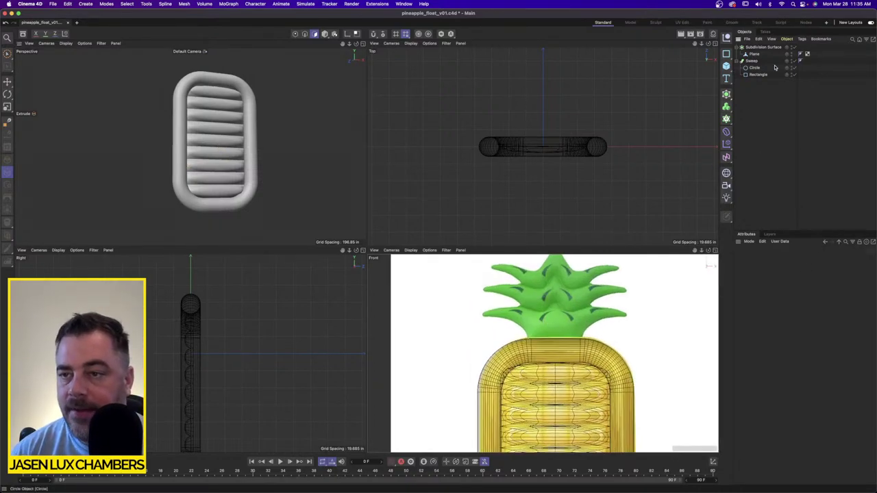
key(ctrl+a)
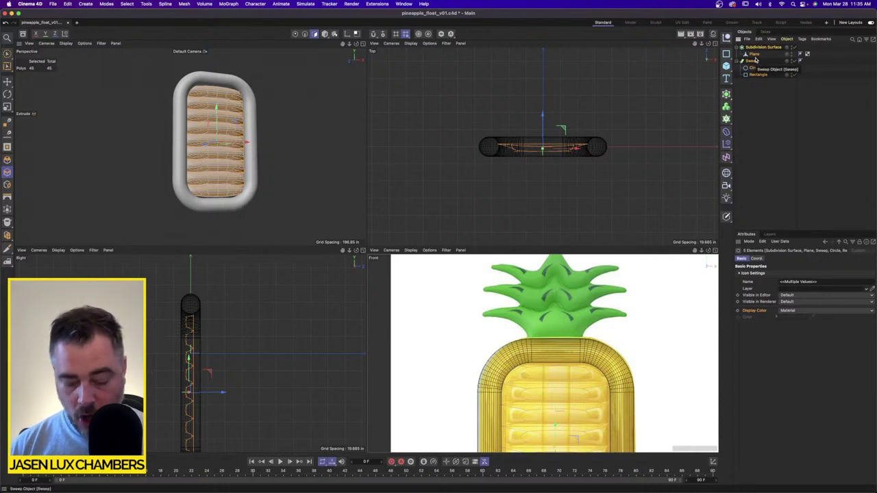
key(alt+g)
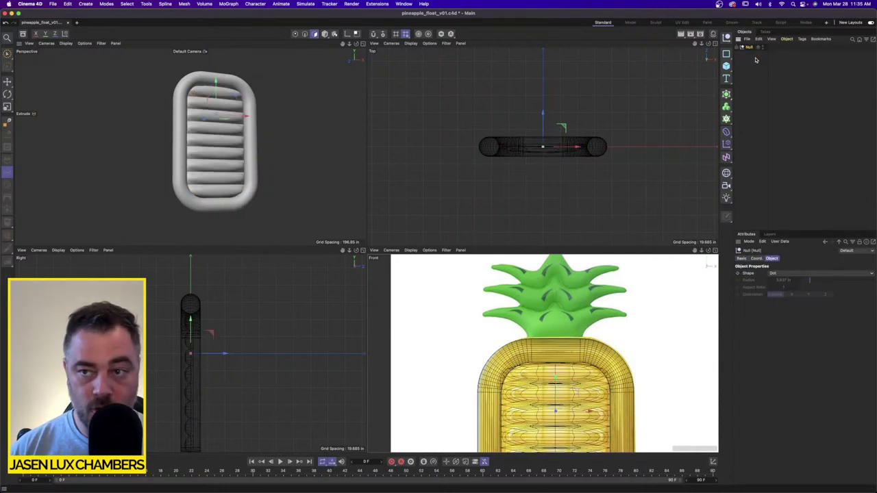
click(761, 47)
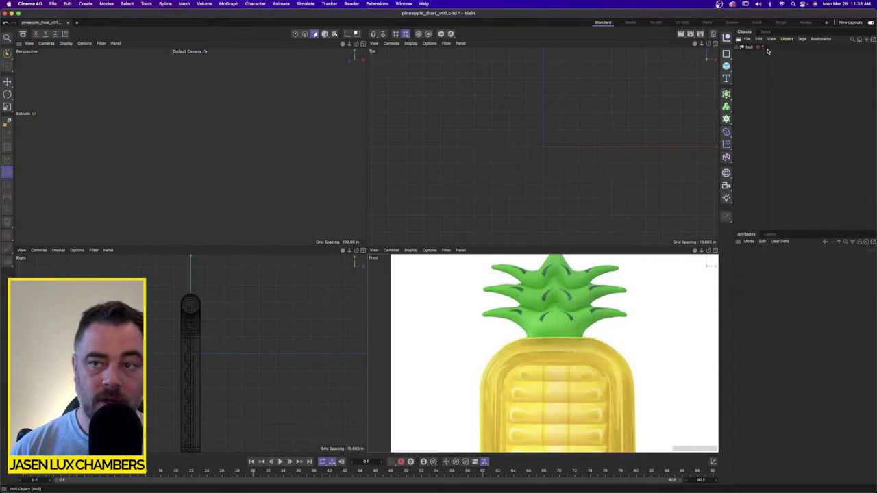
Step: Examine the reference image's inner rows, seams and rounded lower end in the front view, enlarged to full size
scroll(560, 436, down, 4)
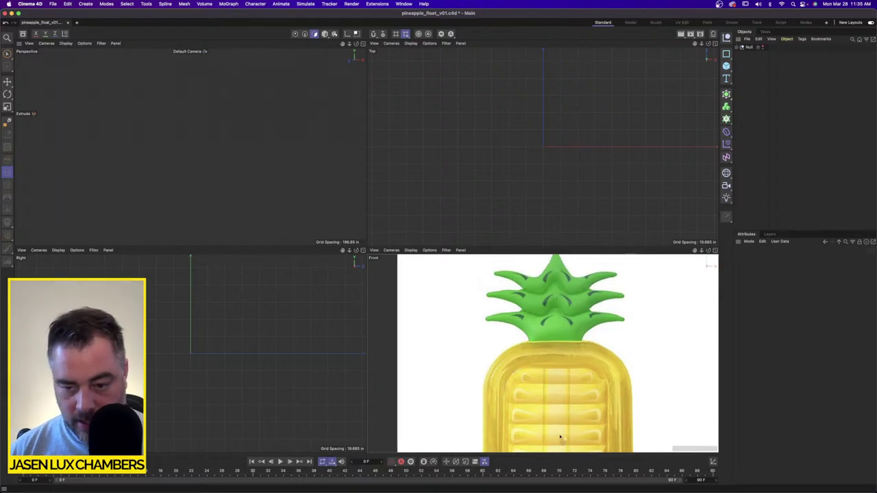
alt+middle_drag(562, 421, 545, 367)
scroll(547, 369, up, 3)
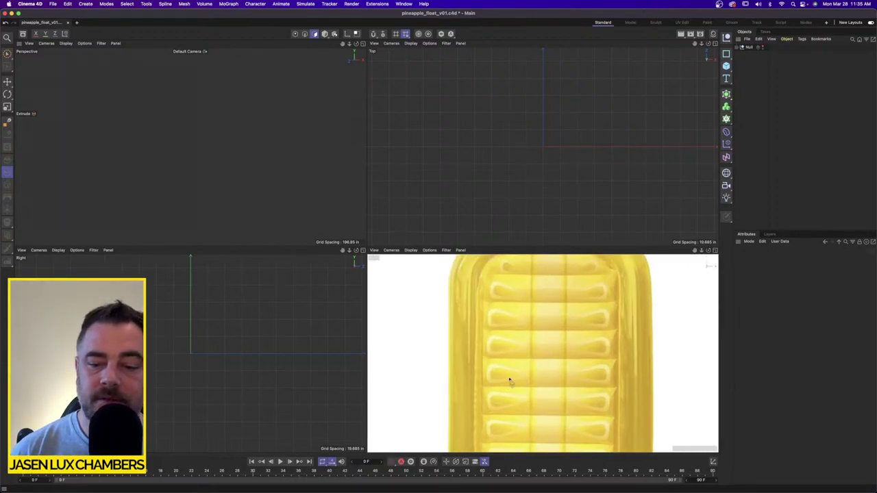
scroll(589, 384, down, 3)
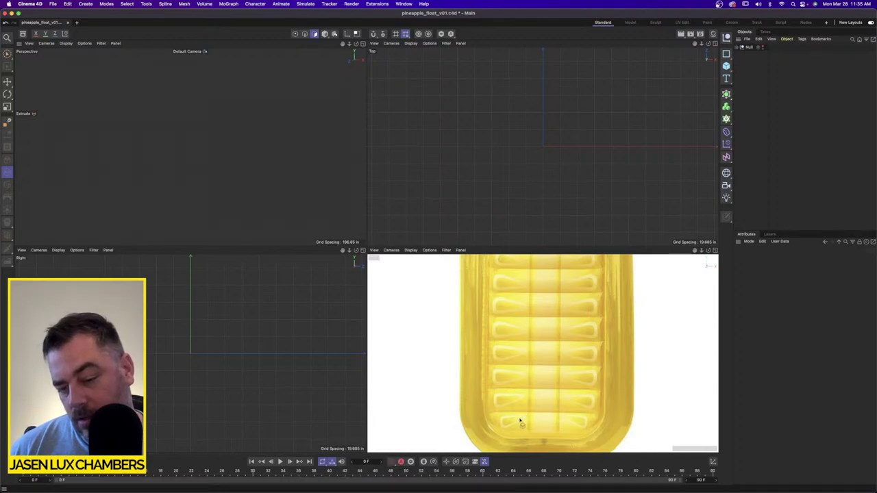
scroll(521, 419, up, 3)
middle_drag(545, 415, 541, 357)
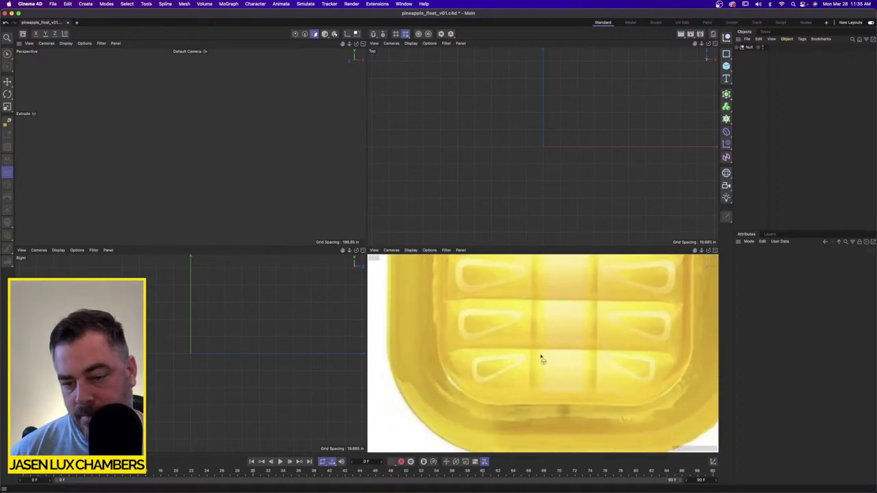
scroll(541, 358, down, 5)
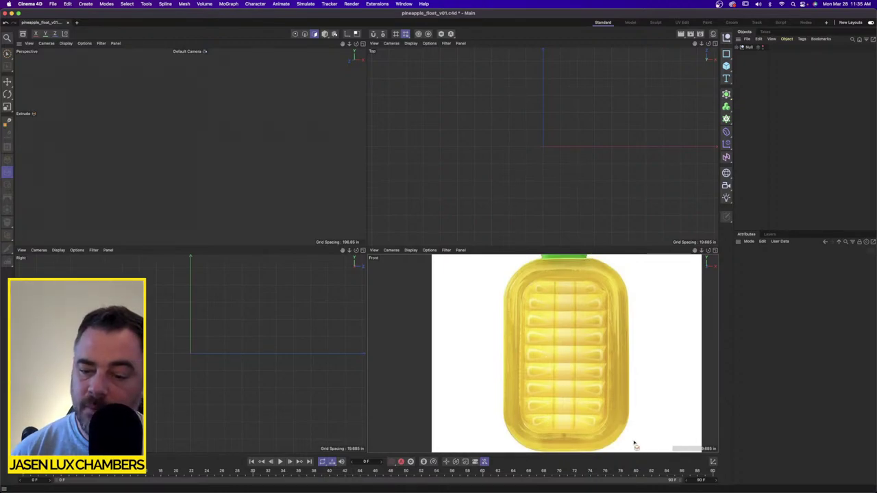
scroll(563, 425, up, 5)
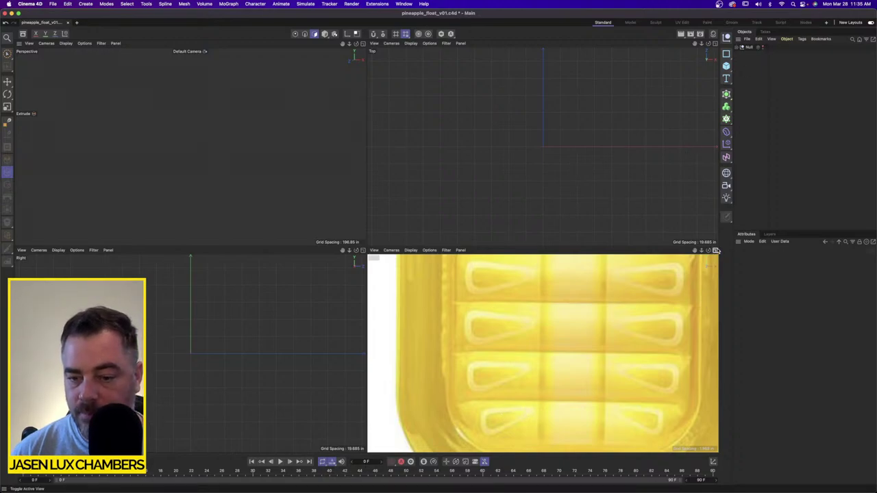
click(717, 252)
scroll(377, 315, down, 5)
scroll(361, 311, down, 3)
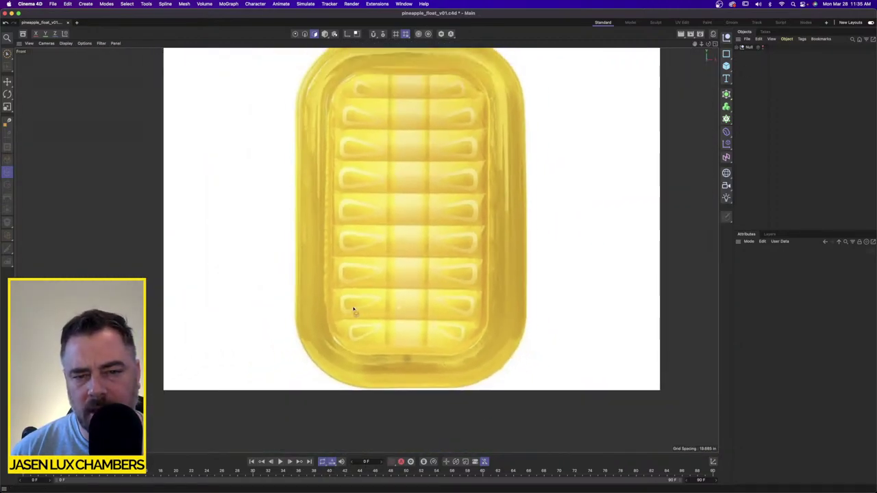
scroll(392, 281, up, 4)
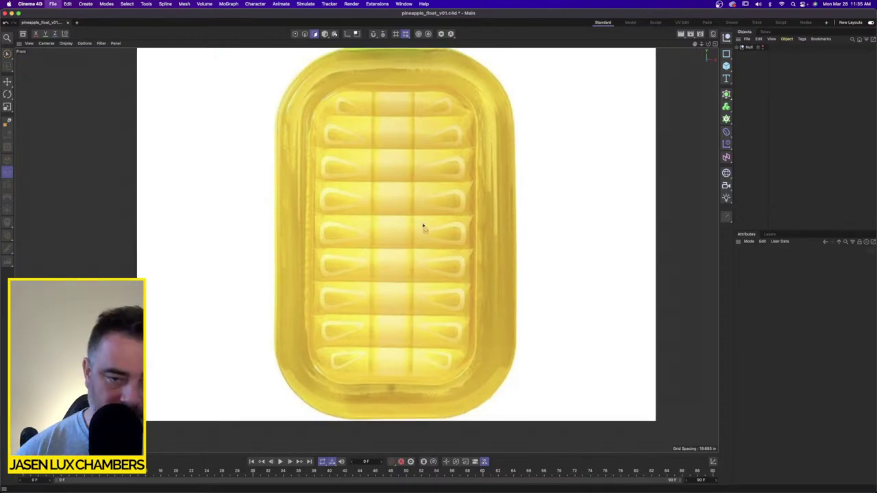
Step: Save the project under the new name seed_tex_pineapple_float_v01.c4d in the pineapple_float folder
click(55, 3)
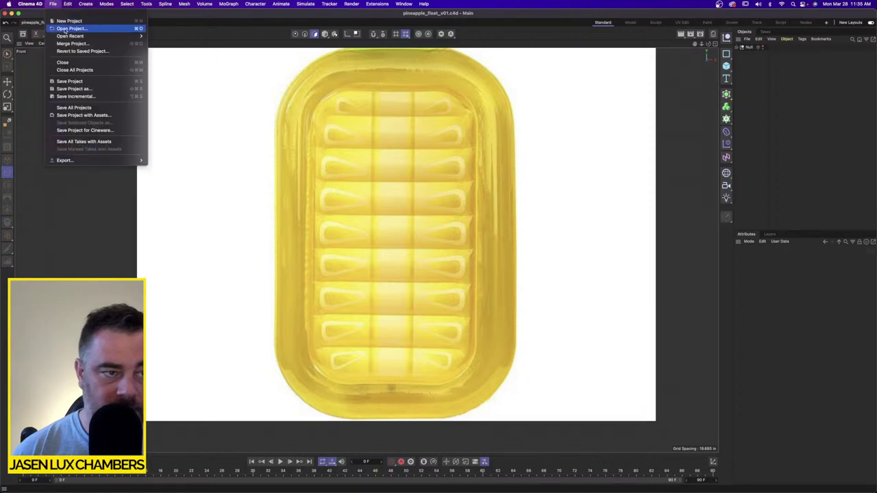
click(82, 84)
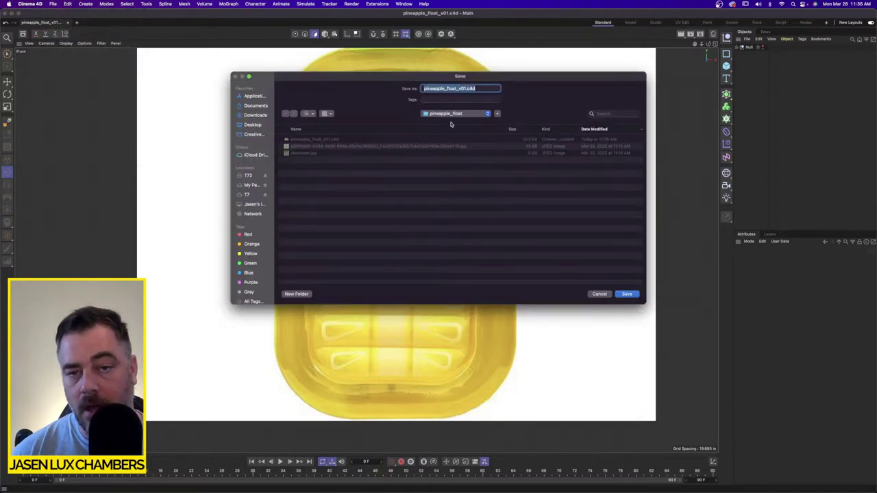
click(422, 89)
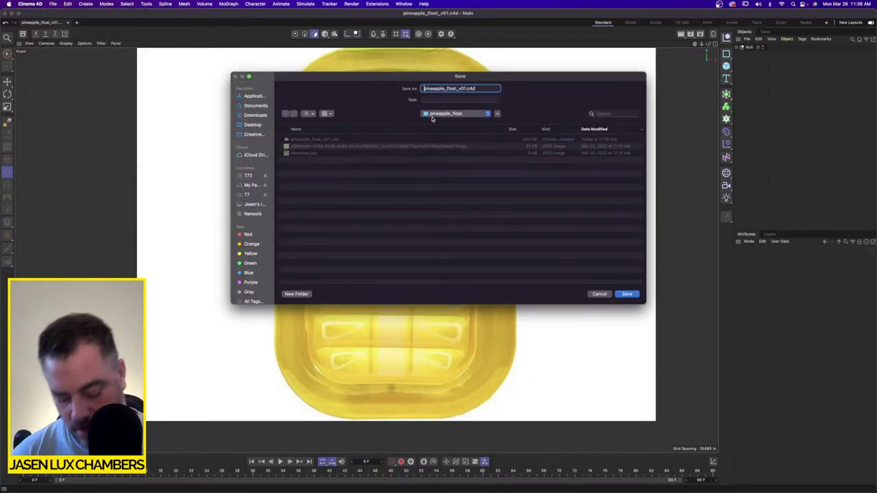
text(seed_tex)
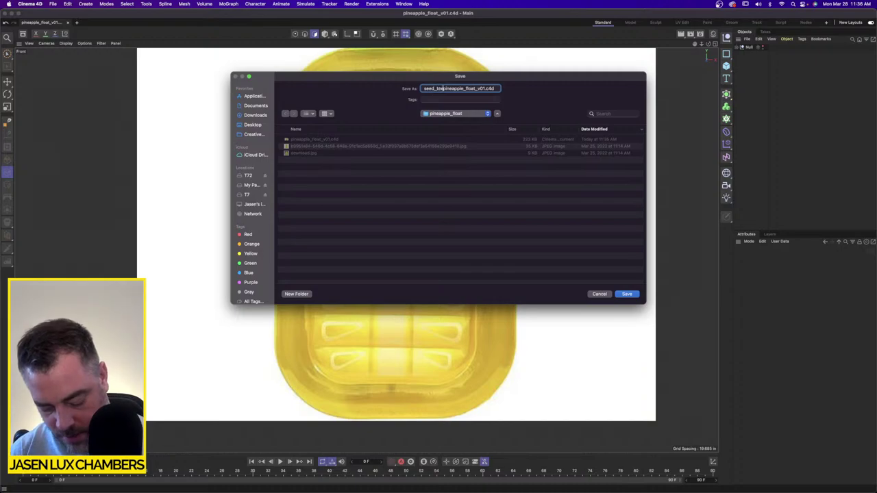
text(_)
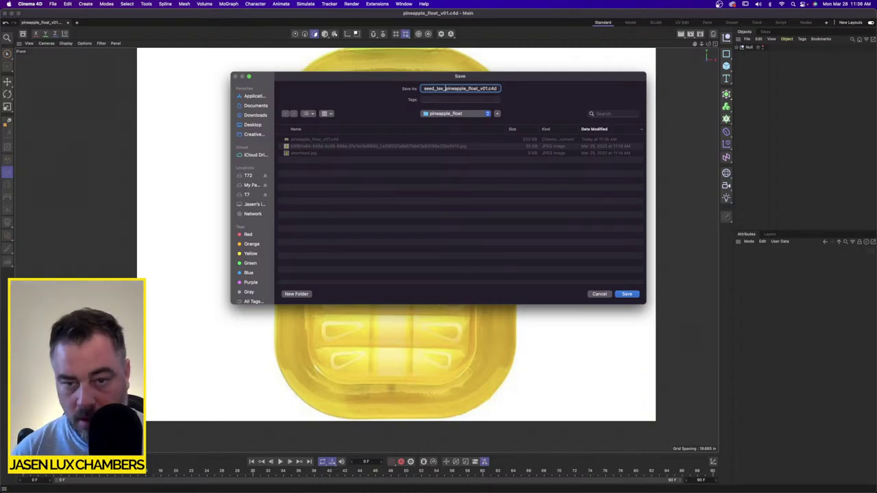
key(Return)
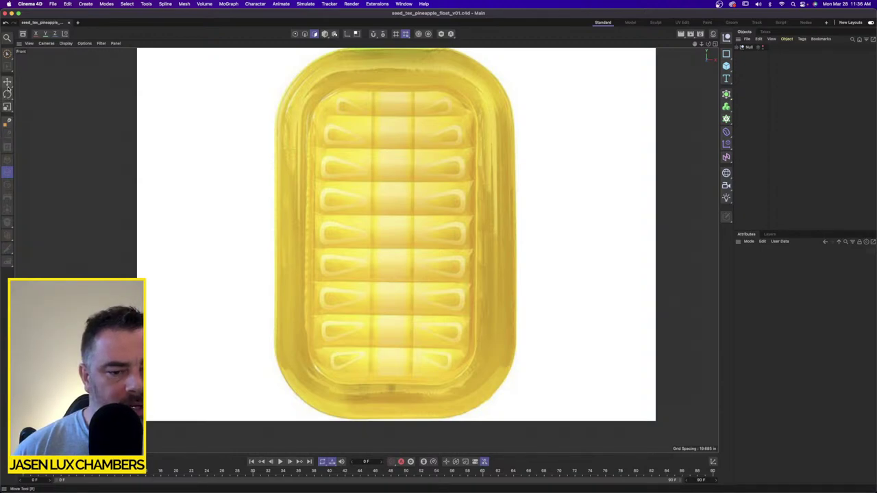
Step: Trace the left seed shape in the top row of the reference as a closed Bezier spline with the Spline Pen
click(325, 34)
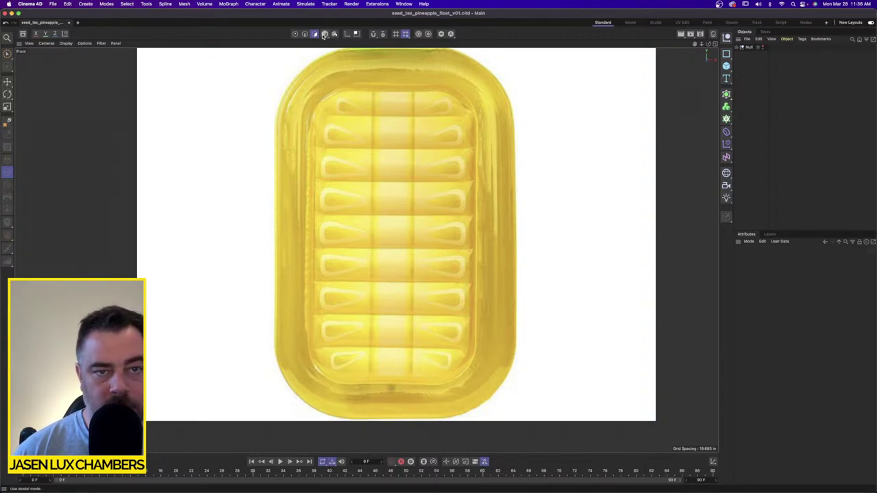
drag(8, 157, 27, 153)
scroll(348, 89, up, 3)
scroll(348, 89, up, 5)
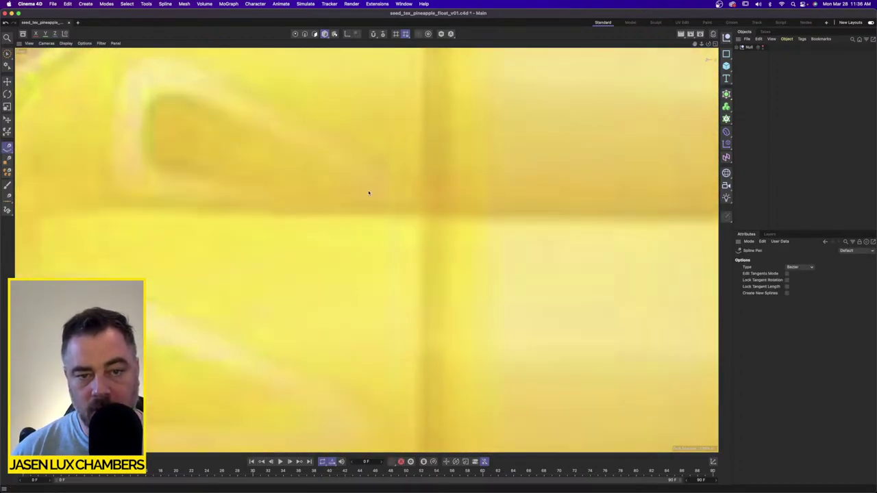
click(368, 192)
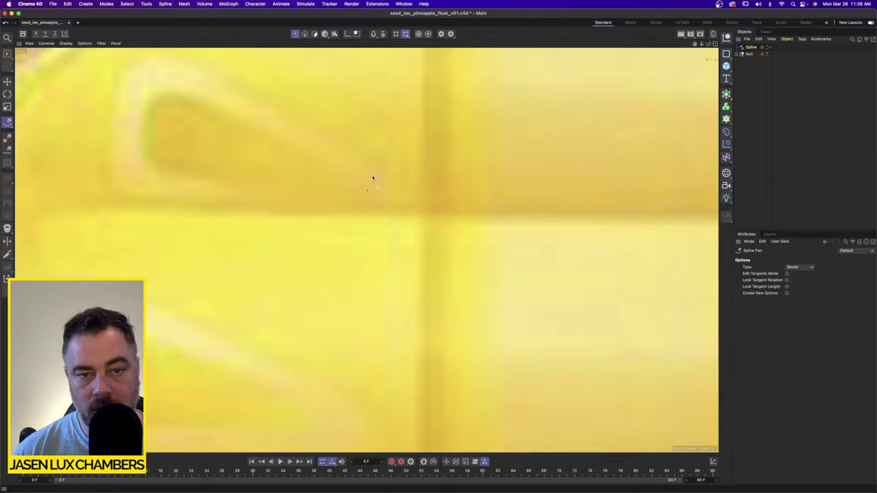
click(190, 79)
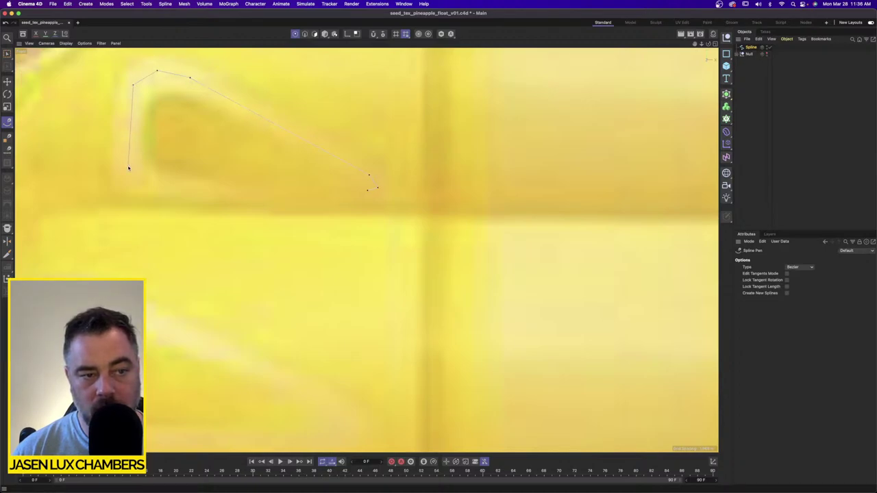
click(367, 190)
scroll(503, 253, down, 5)
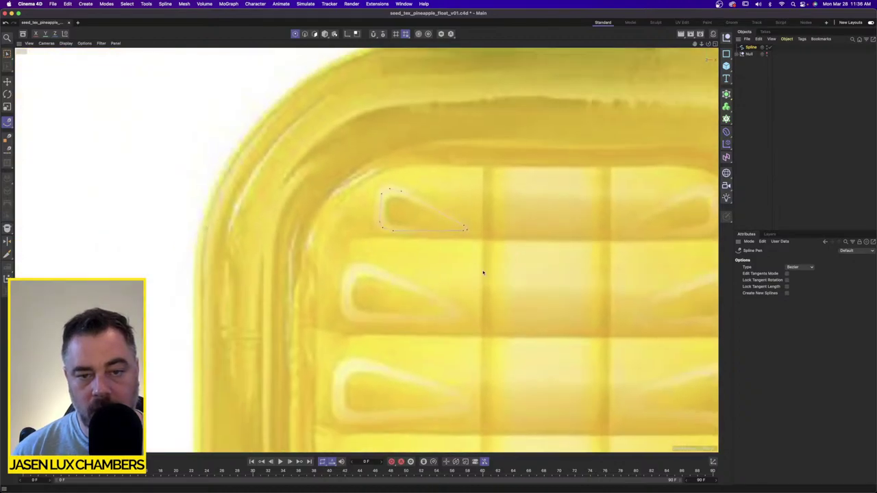
Step: Trace the left seed shape in the second row as a closed spline following its pale outline
middle_drag(484, 272, 444, 206)
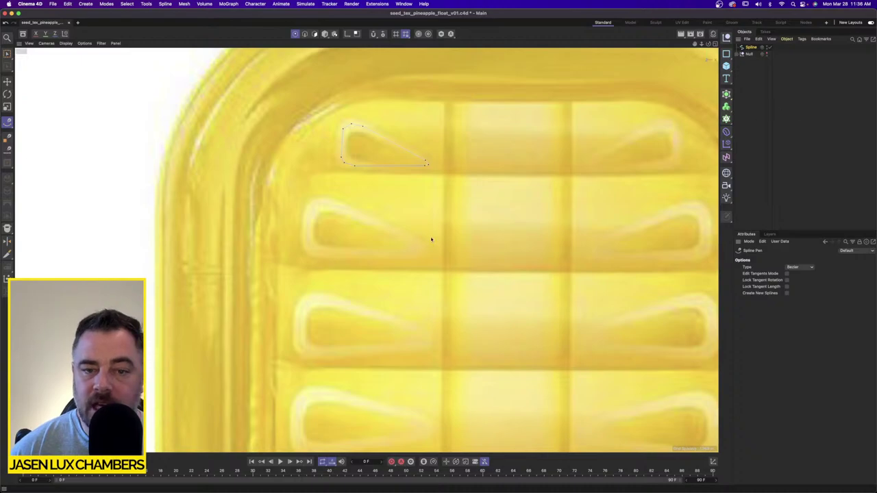
scroll(422, 209, up, 2)
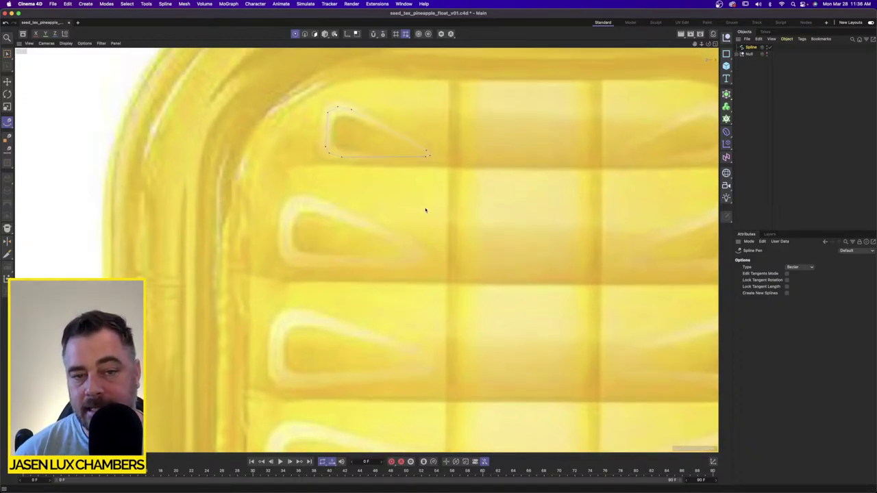
scroll(459, 240, up, 3)
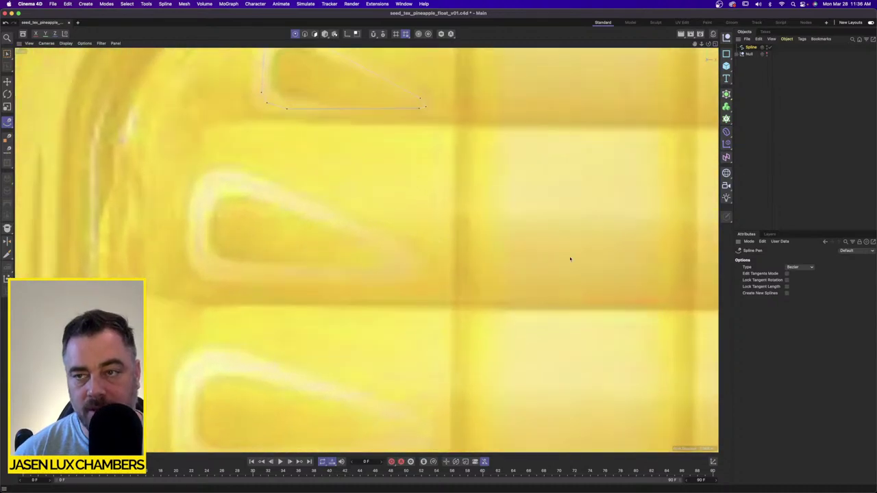
click(402, 274)
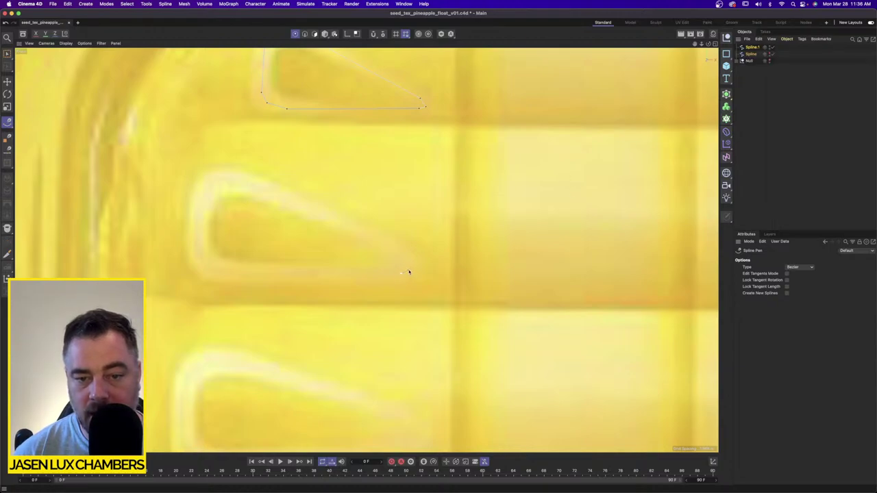
click(254, 186)
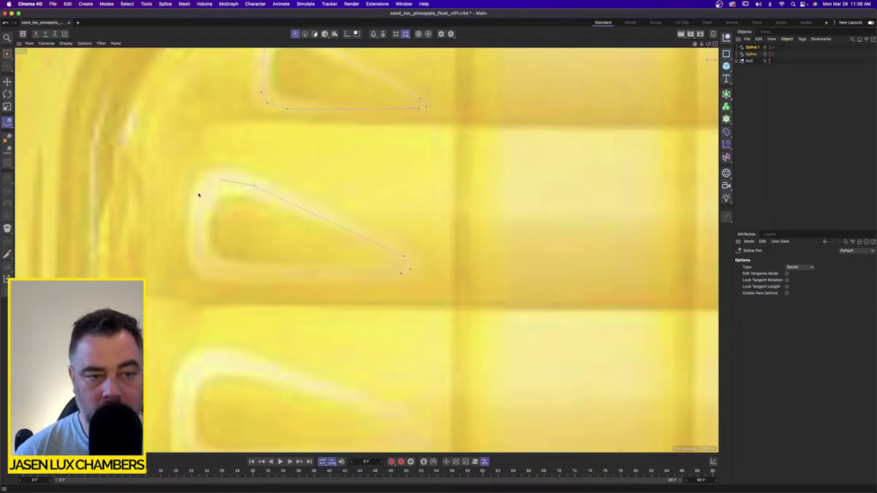
click(198, 254)
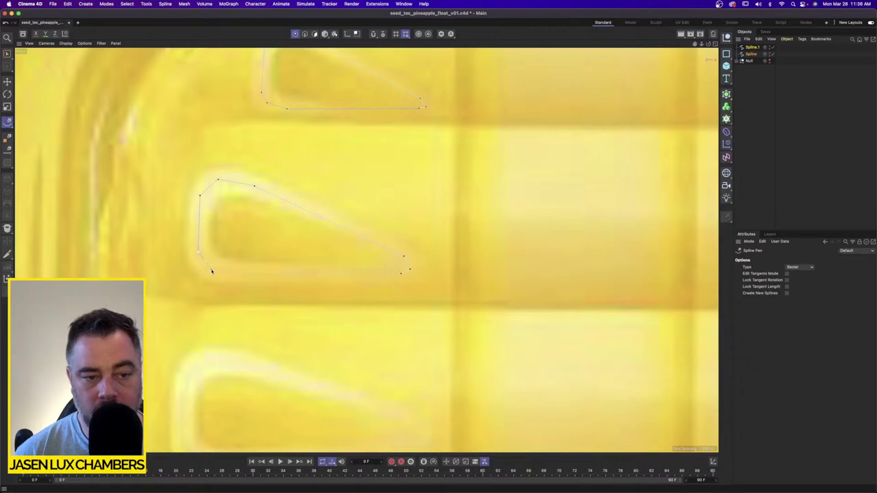
click(242, 273)
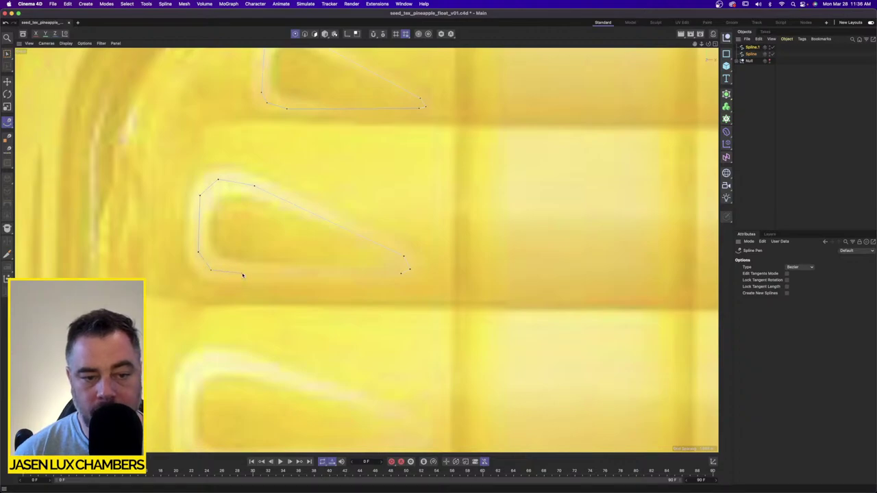
click(401, 273)
Step: Trace the left seed shape in the third row as a closed spline along its pale outline
scroll(448, 279, down, 6)
alt+middle_drag(425, 339, 404, 226)
scroll(408, 223, up, 5)
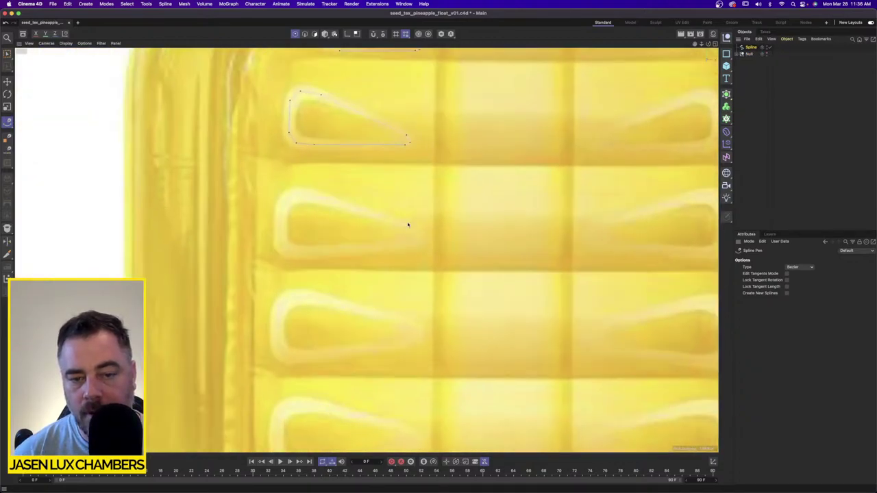
click(418, 258)
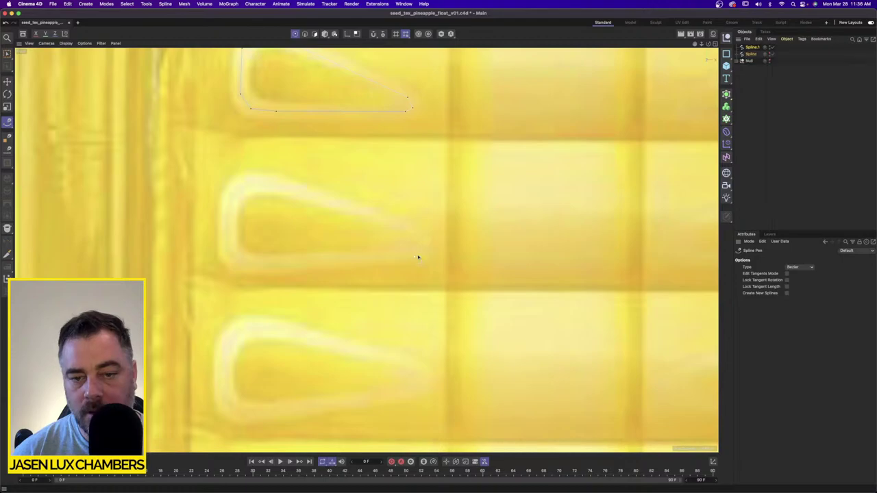
click(417, 234)
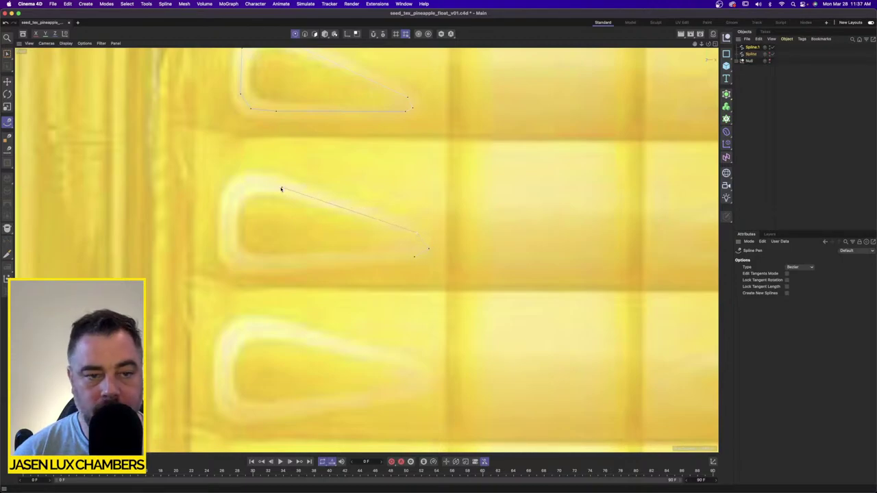
click(272, 184)
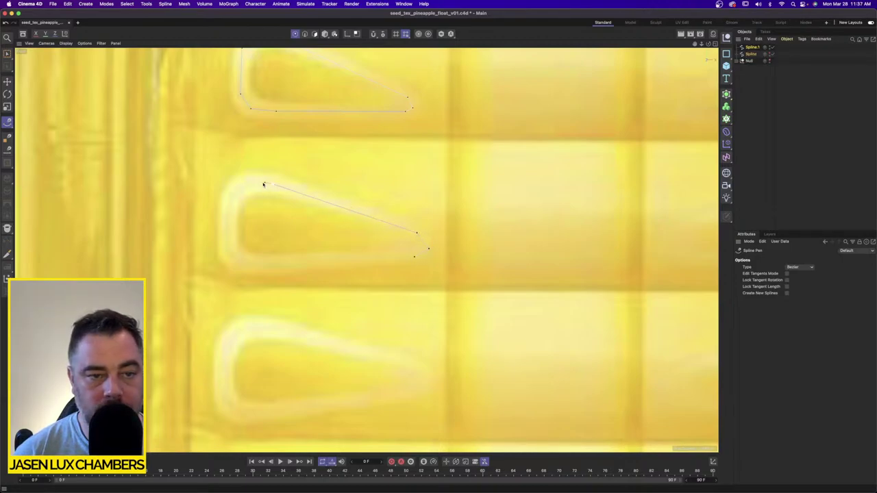
click(228, 250)
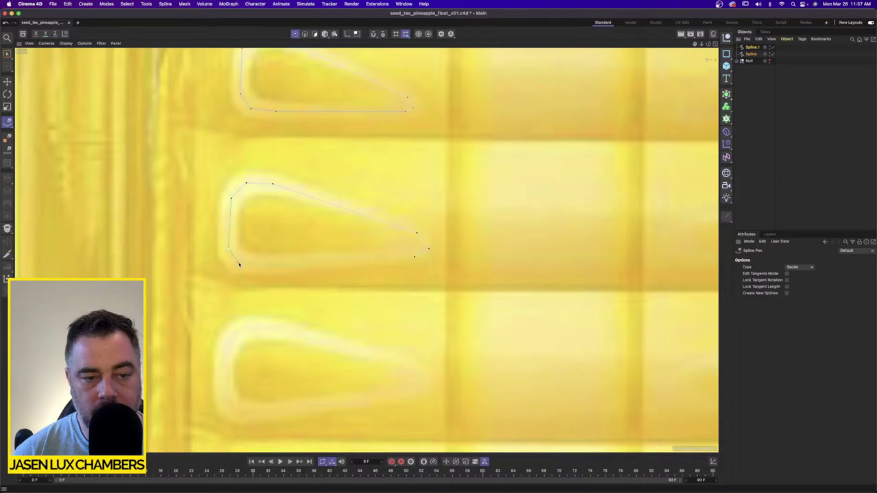
click(414, 257)
Step: Trace the left seed shape in the fourth row as a closed spline, undoing the misplaced point
alt+middle_drag(440, 286, 424, 142)
click(367, 251)
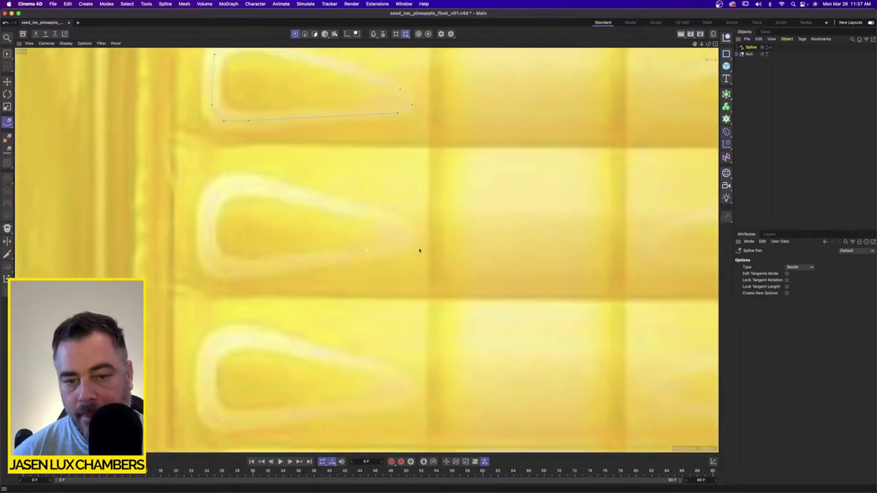
click(396, 248)
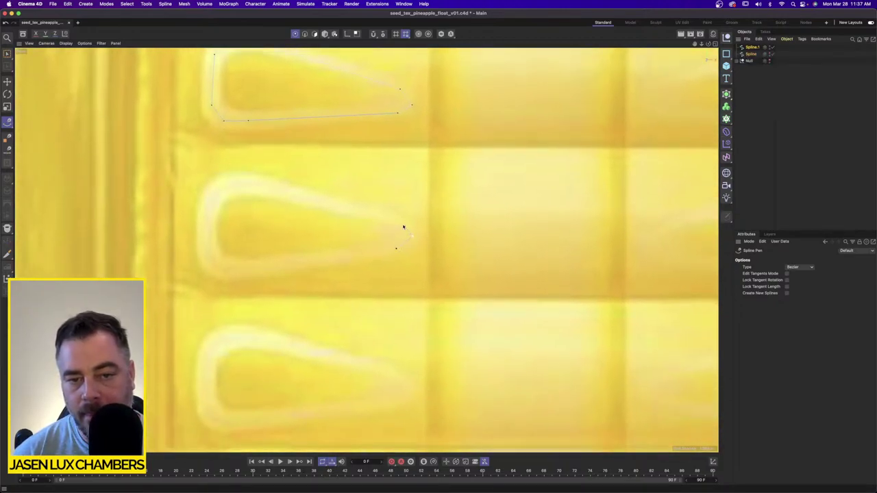
click(258, 186)
click(221, 186)
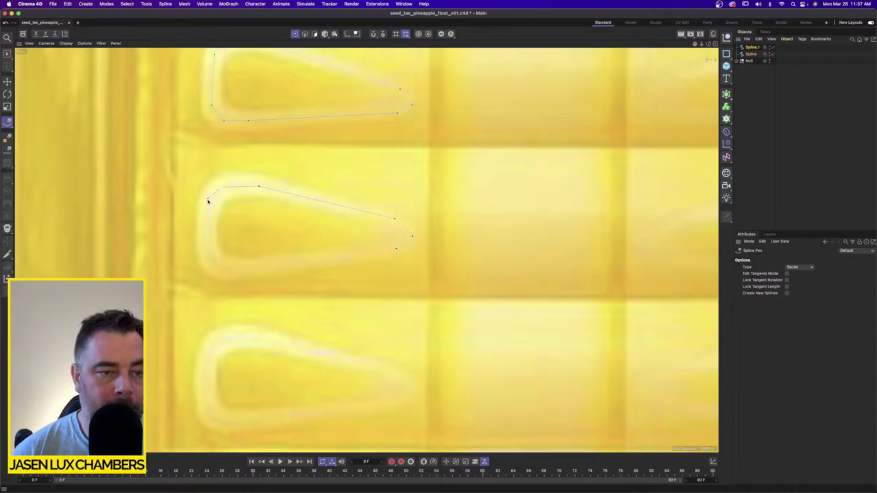
click(205, 202)
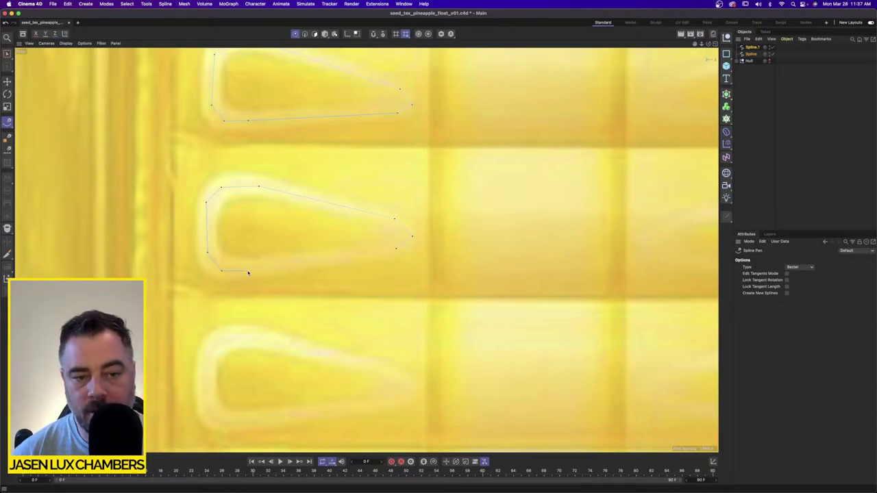
key(super+z)
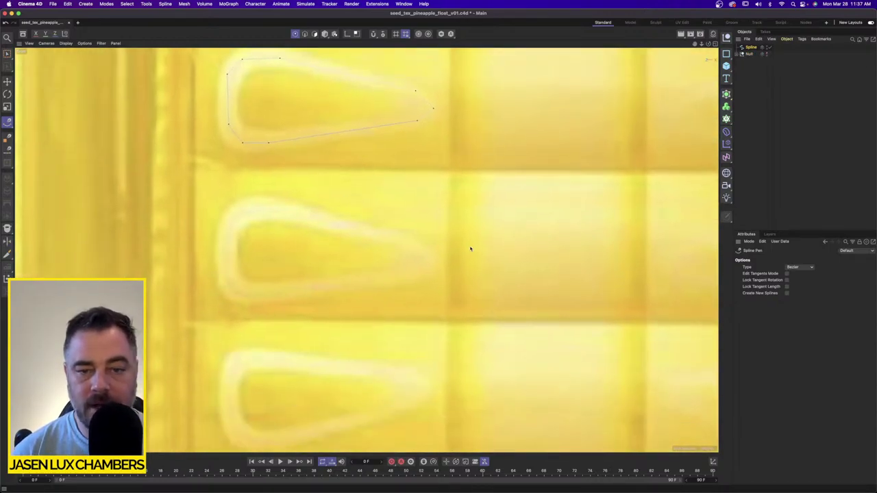
Step: Trace the left seed shape in the fifth row as a closed spline around its pale outline
click(421, 277)
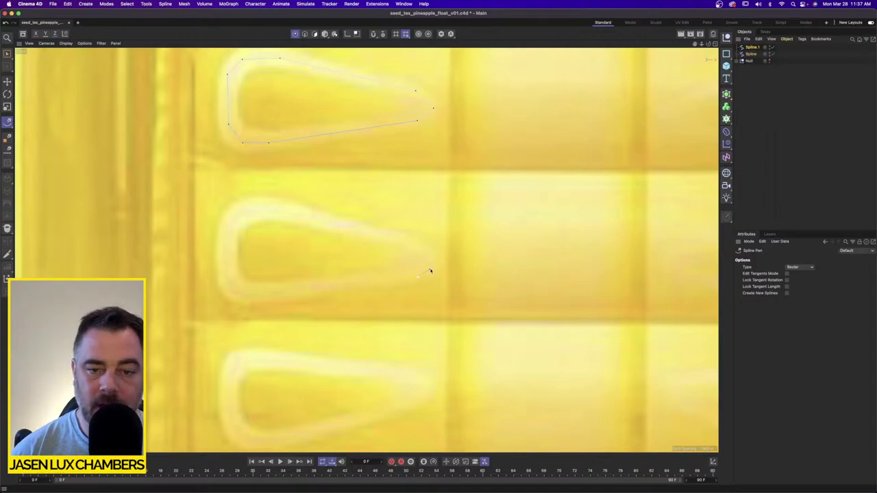
click(422, 250)
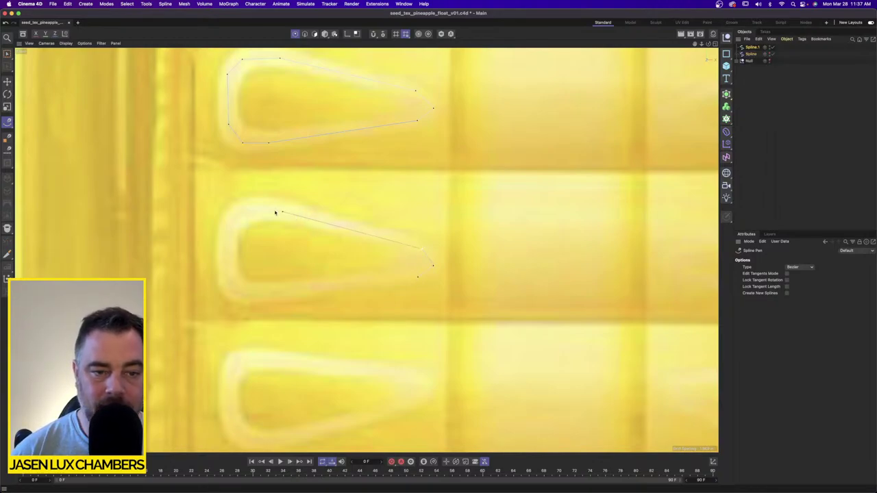
click(229, 229)
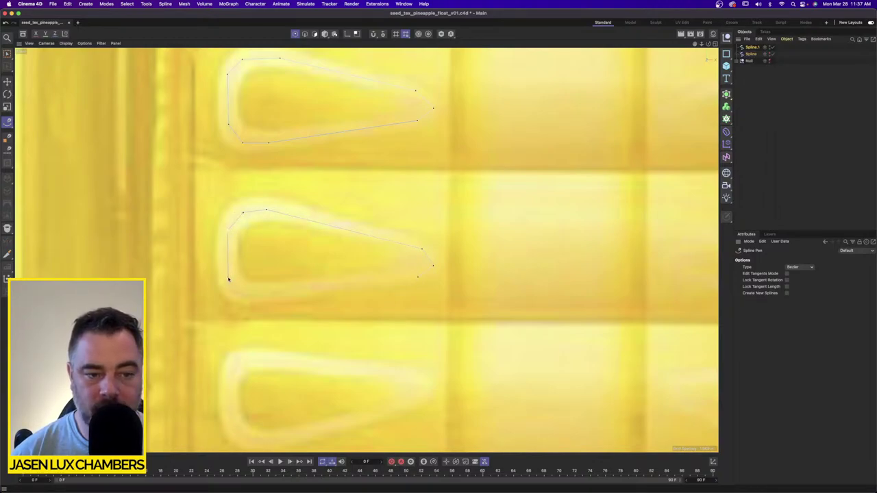
click(242, 294)
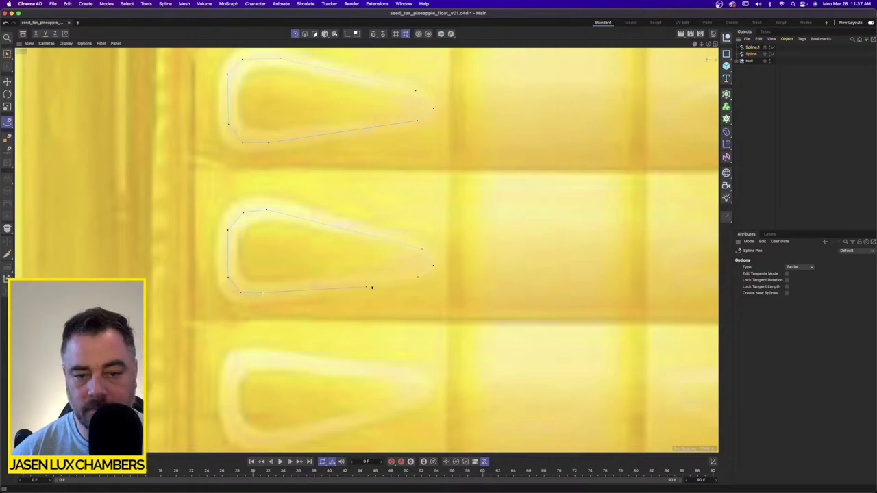
click(418, 277)
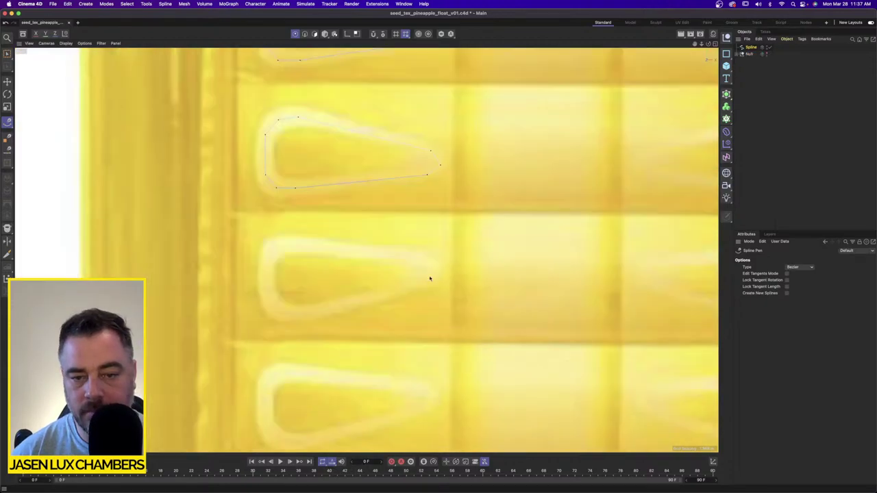
Step: Trace the left seed shape in the sixth row as a closed spline along its pale outline
click(418, 288)
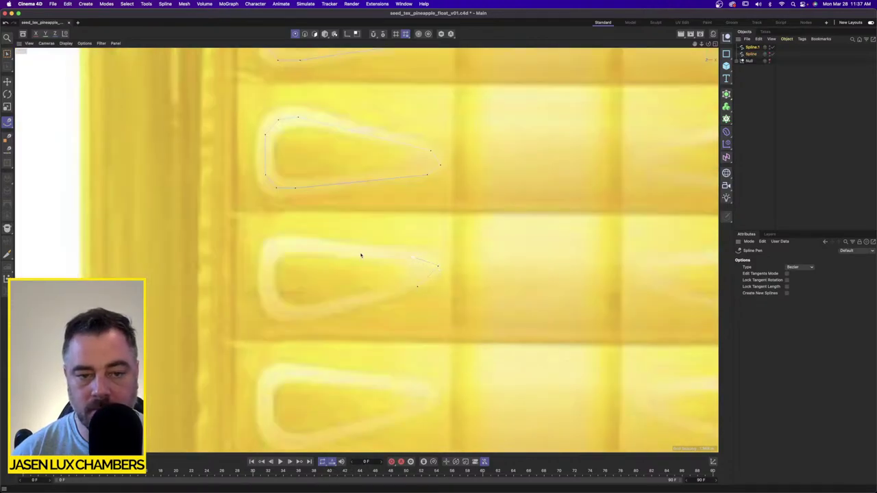
click(284, 247)
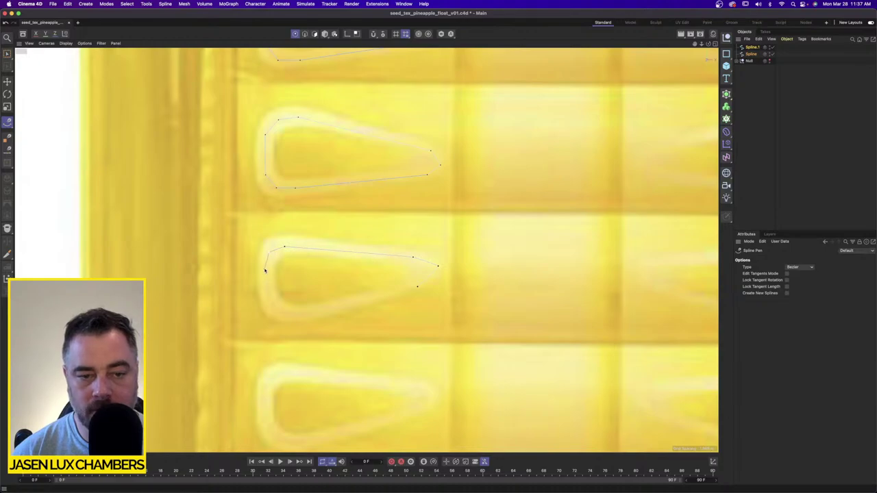
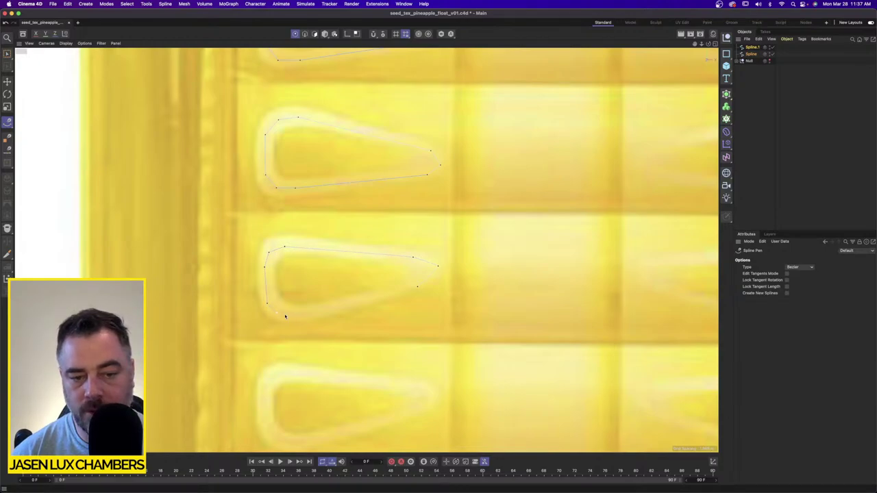
click(300, 316)
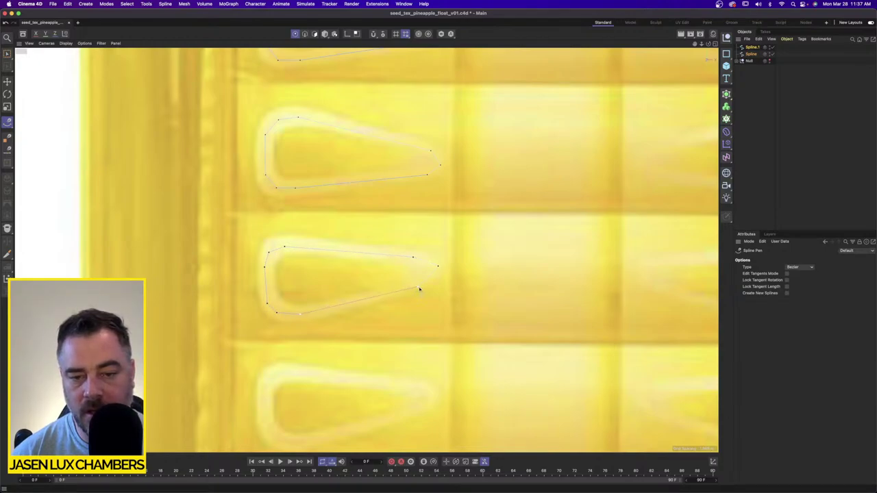
click(419, 289)
Step: Trace the left seed shape in the seventh row as a closed spline following its pale outline
alt+middle_drag(448, 333, 445, 181)
click(417, 260)
click(431, 242)
click(413, 233)
click(286, 221)
click(269, 223)
click(259, 242)
click(265, 277)
click(279, 293)
click(309, 291)
click(417, 259)
Step: Trace the left seed shape in the eighth row as a closed spline around its pale outline
alt+middle_drag(448, 314, 450, 220)
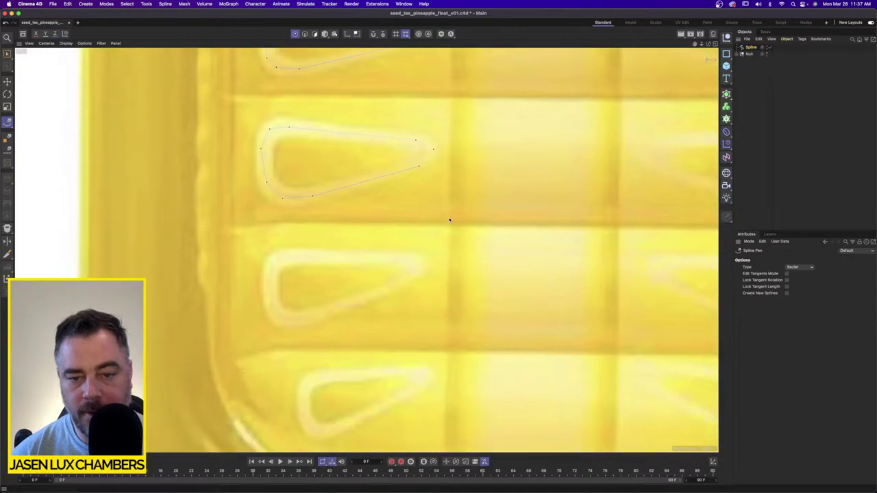
click(413, 277)
click(425, 262)
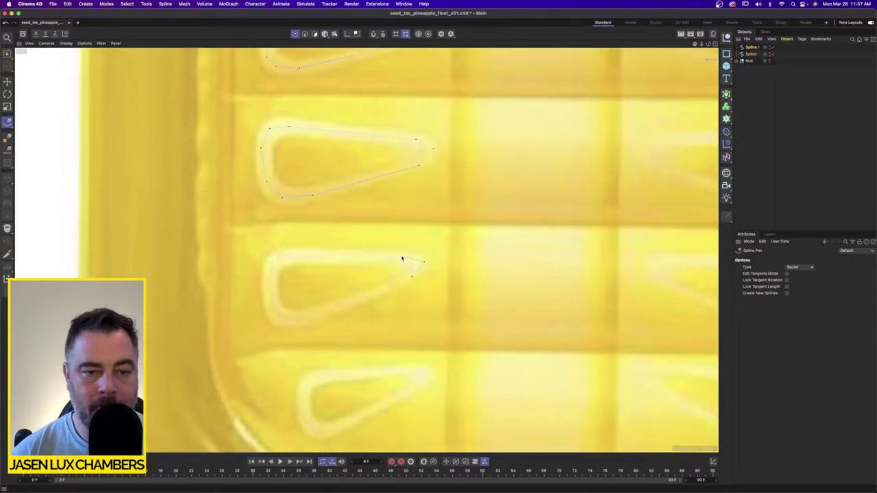
click(284, 257)
click(270, 261)
click(270, 279)
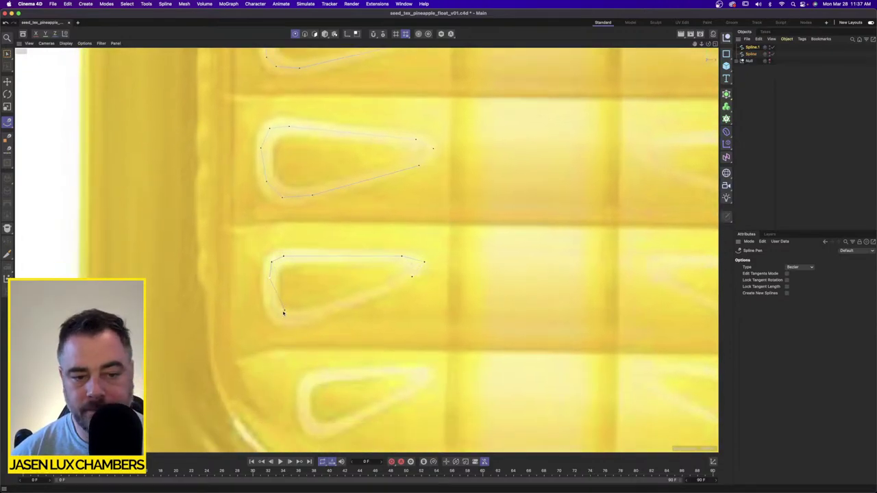
click(272, 311)
click(283, 320)
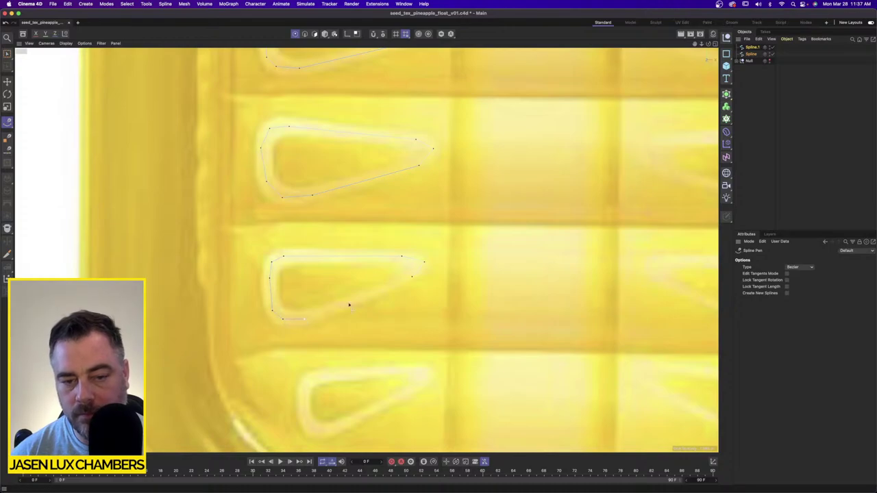
click(411, 277)
Step: Trace the left seed shape in the ninth row as a closed spline along its pale outline, undoing the misplaced starting point
scroll(419, 298, down, 3)
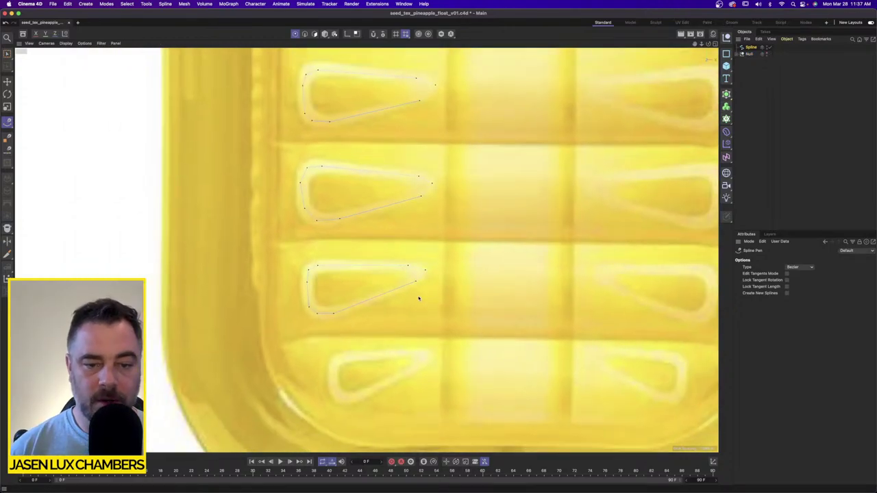
alt+middle_drag(419, 298, 387, 204)
scroll(392, 263, up, 3)
click(393, 261)
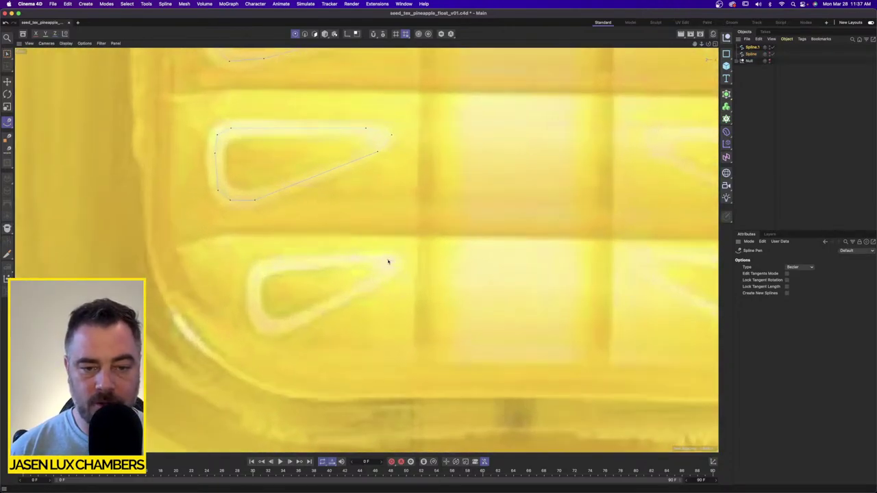
key(super+z)
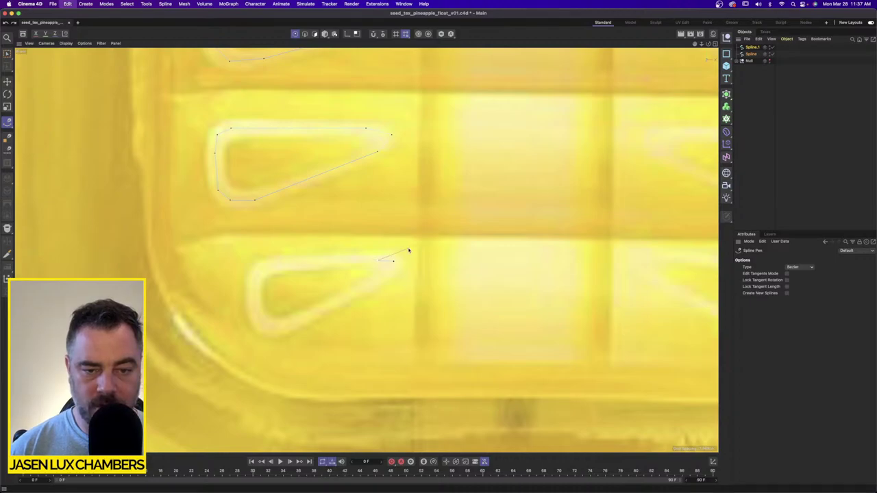
click(388, 271)
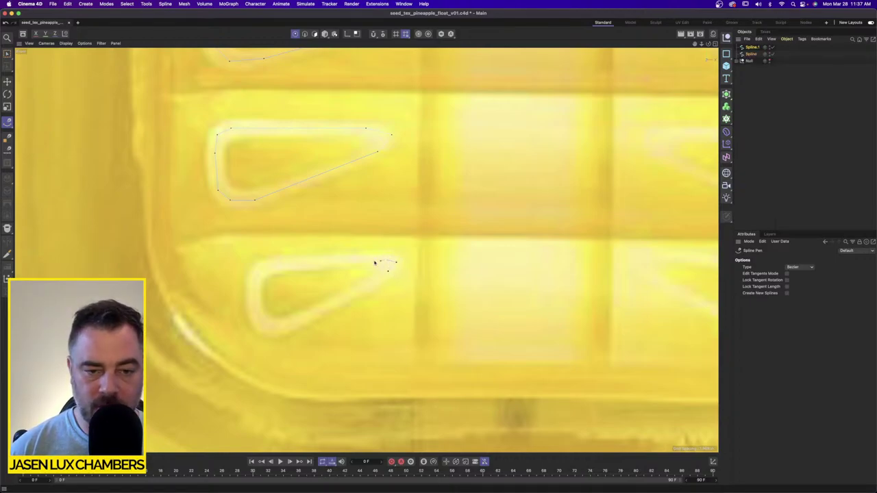
click(267, 267)
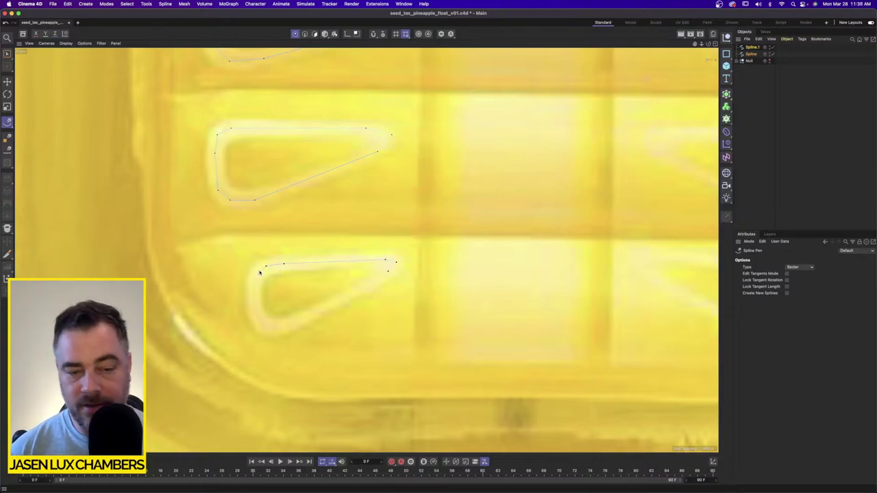
click(258, 275)
click(257, 316)
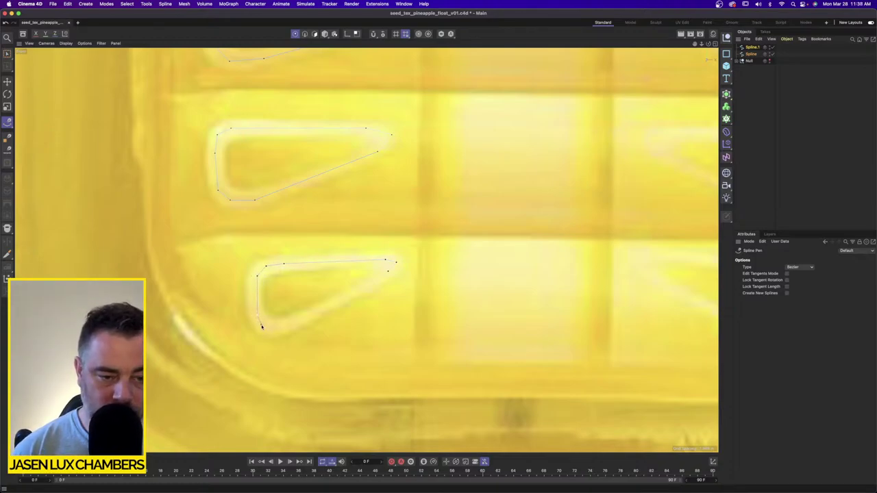
click(388, 272)
Step: Change the type of the traced seed spline from Bezier to B-Spline to round its corners
scroll(396, 332, down, 3)
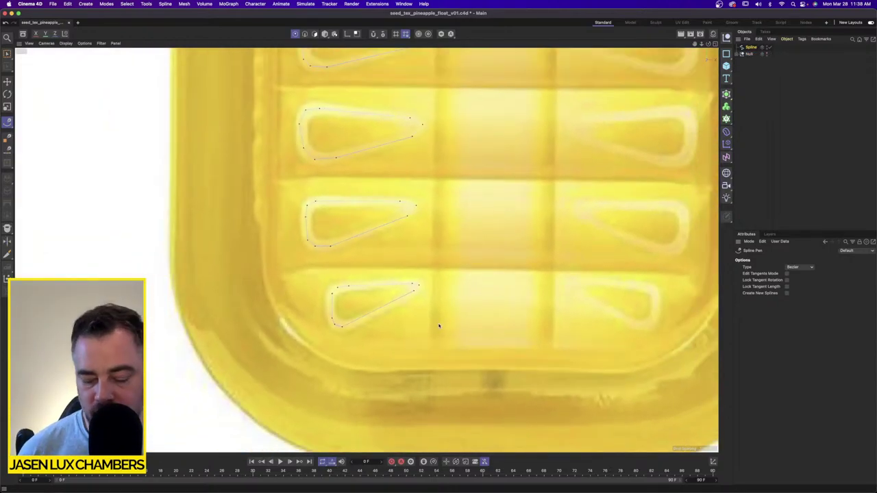
scroll(393, 199, down, 3)
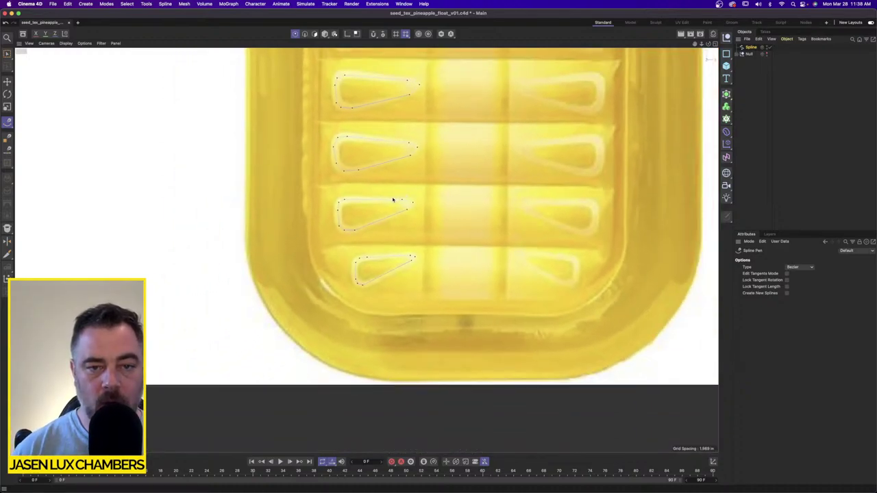
alt+middle_drag(449, 161, 413, 240)
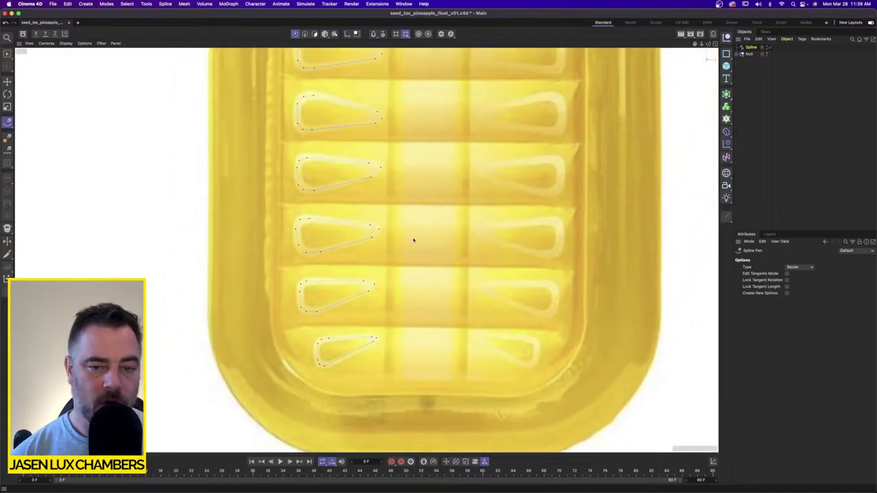
scroll(405, 161, down, 5)
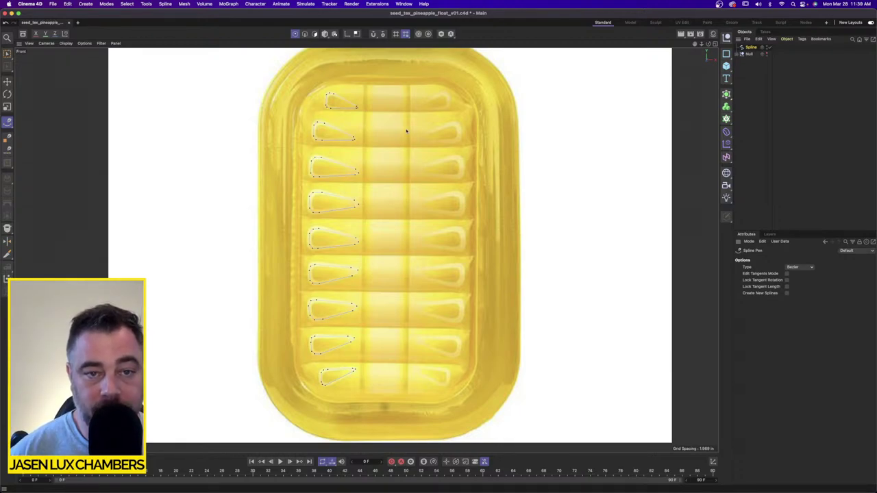
scroll(396, 91, up, 2)
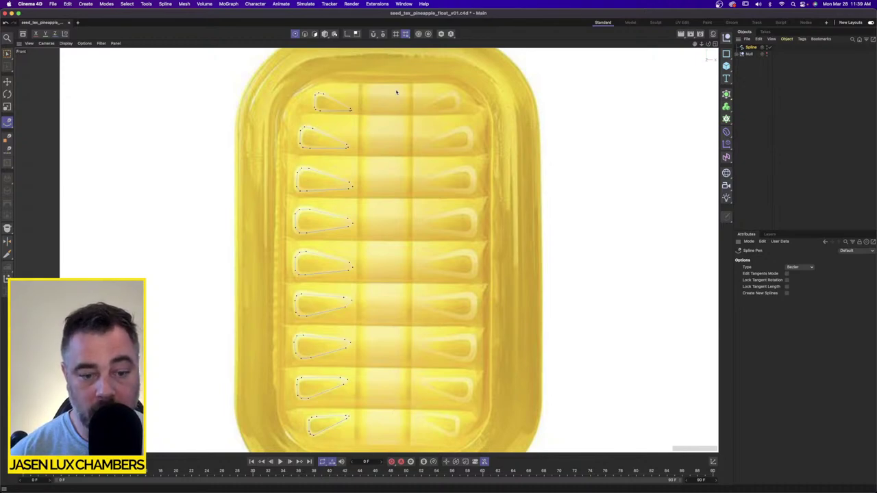
scroll(416, 145, up, 2)
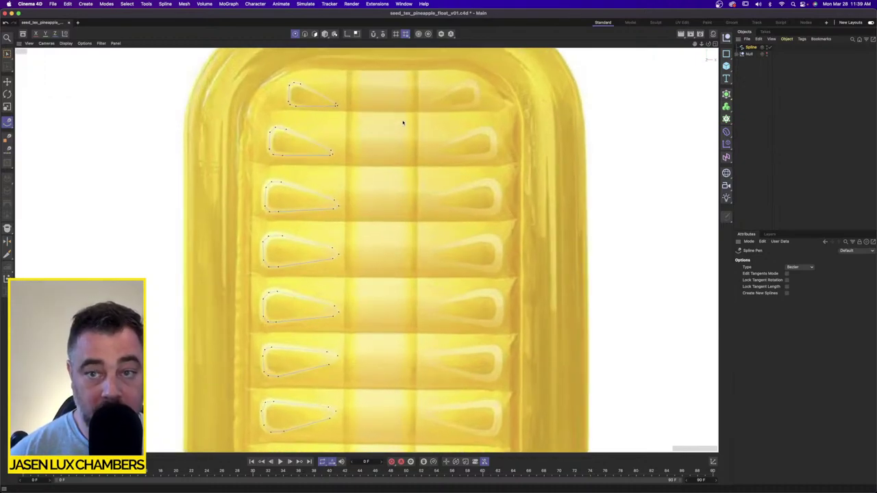
click(750, 47)
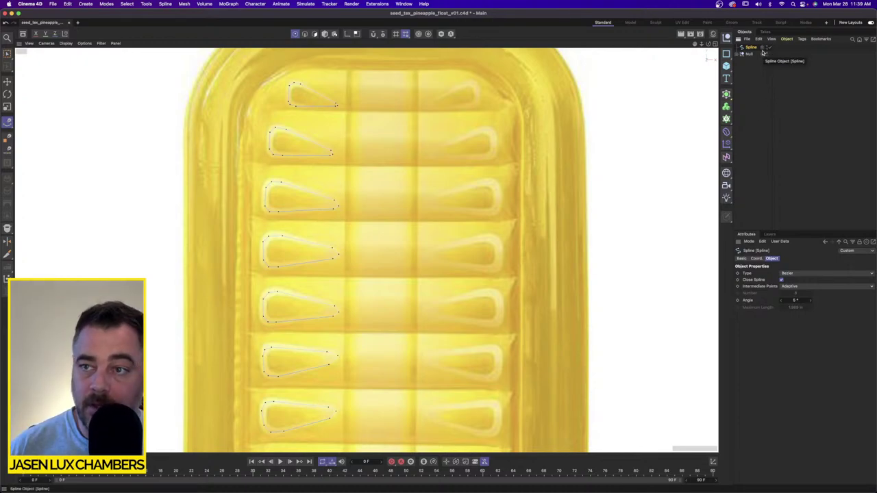
click(792, 275)
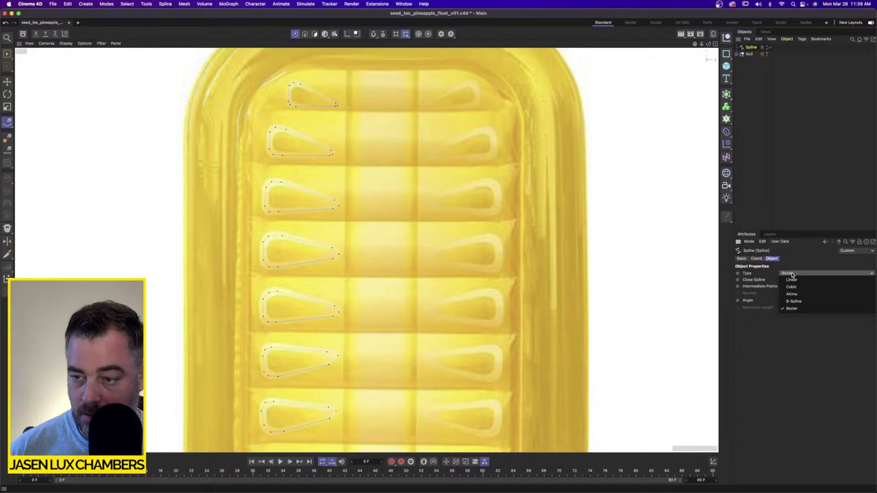
click(794, 301)
Step: Add a Rectangle spline as the profile and a Sweep generator for the seed outlines
scroll(312, 108, up, 3)
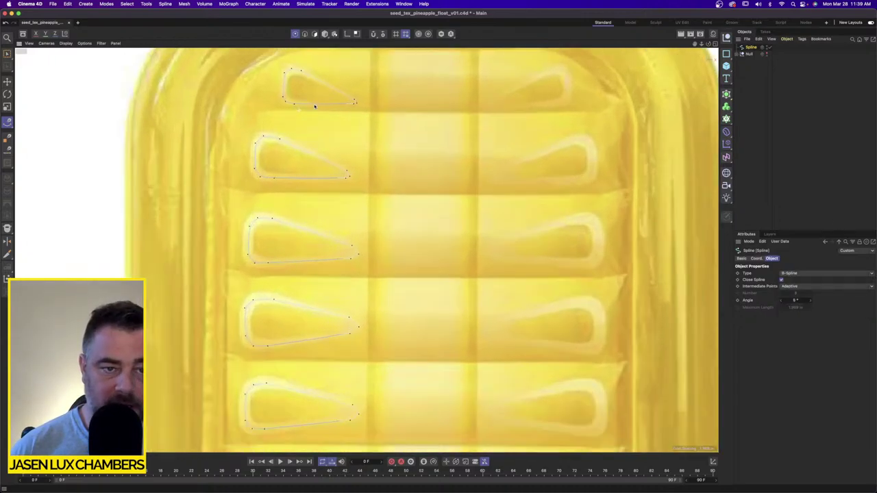
scroll(316, 106, up, 2)
scroll(411, 290, down, 8)
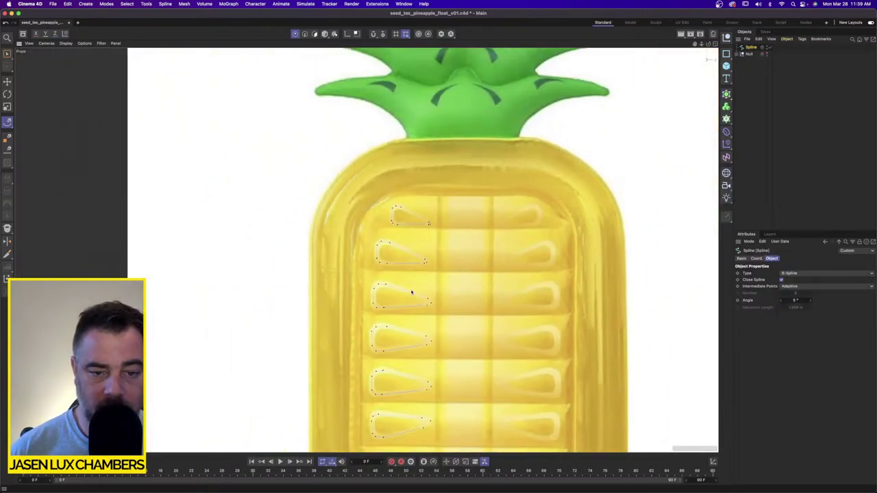
scroll(410, 219, up, 3)
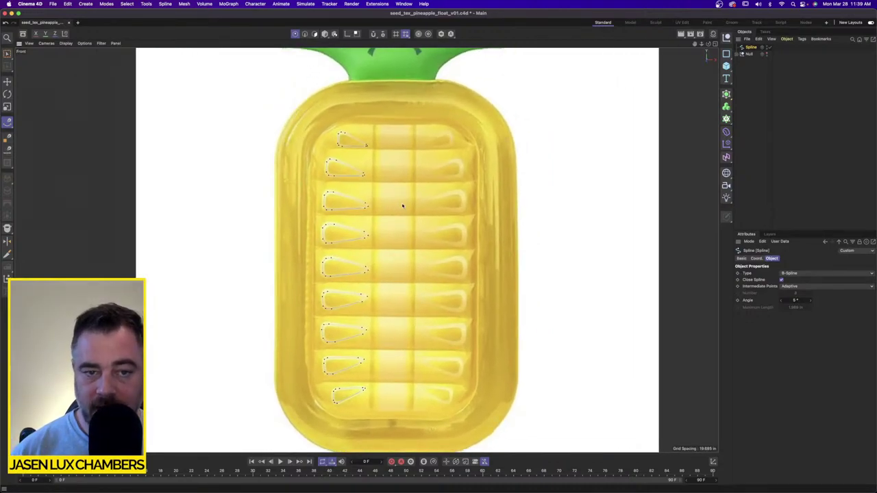
scroll(403, 205, up, 3)
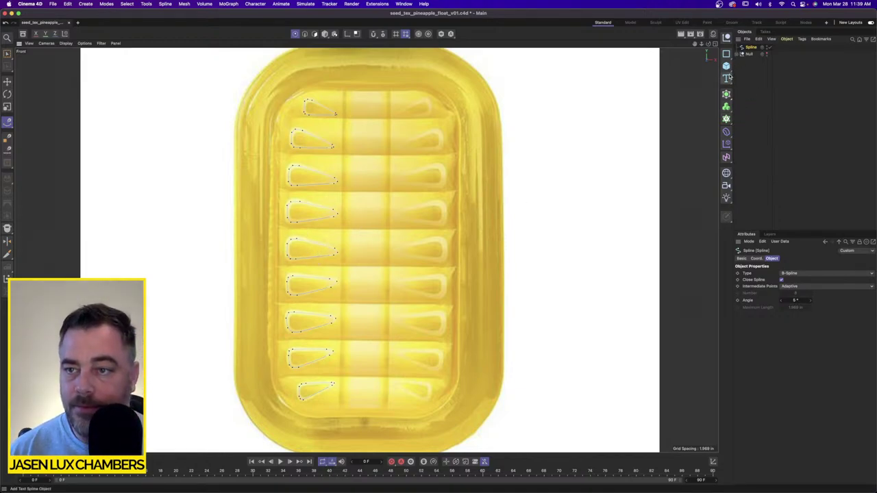
click(760, 66)
click(751, 47)
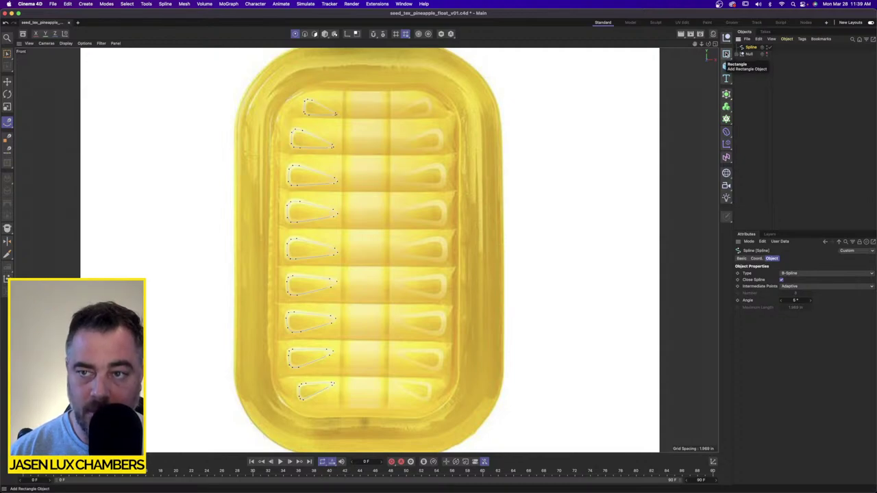
click(726, 55)
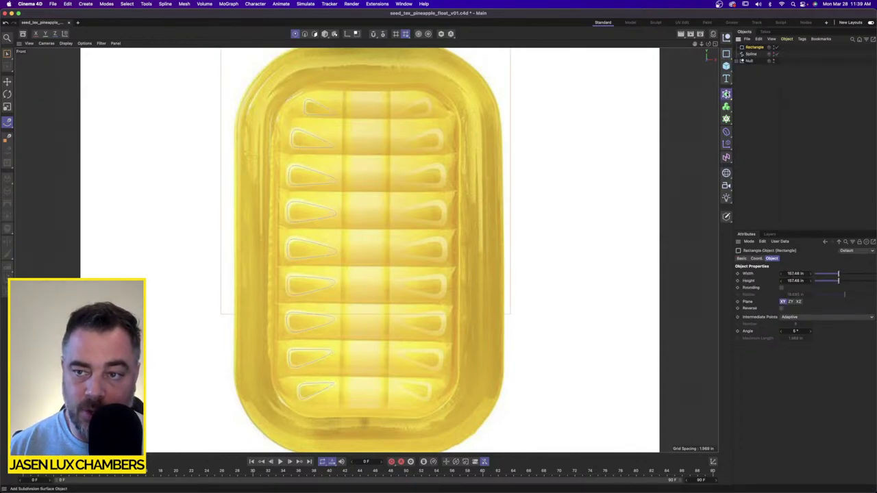
click(726, 94)
click(809, 128)
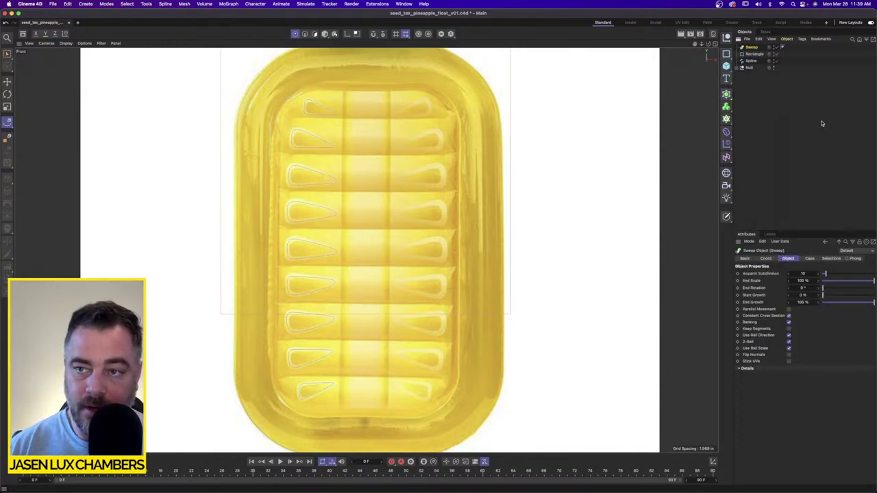
Step: Nest the rectangle and the seed spline under the Sweep, with the rectangle above the spline
click(752, 61)
ctrl+click(755, 55)
drag(757, 58, 753, 46)
Step: Scale the rectangle profile down in Model mode until the sweep matches the thickness of the pale seed outlines
click(758, 54)
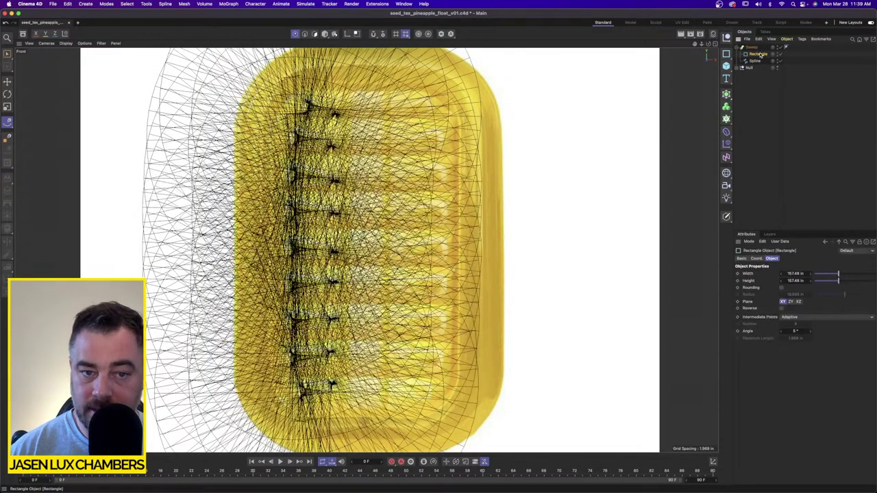
click(7, 106)
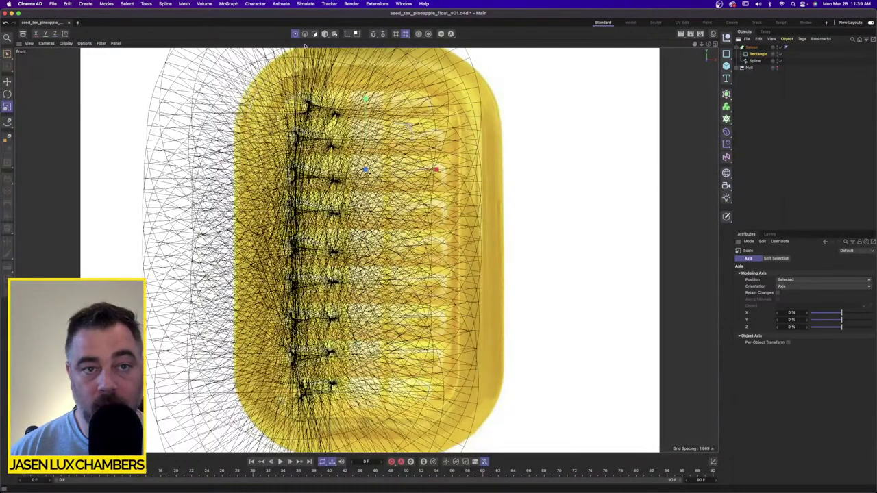
click(325, 34)
drag(484, 134, 216, 166)
scroll(334, 133, up, 6)
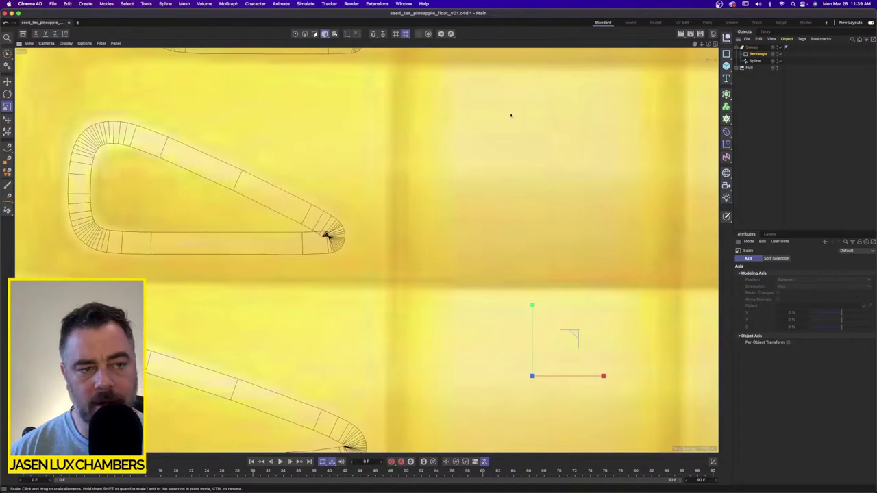
Step: Add a Cube primitive over the float reference and convert it to an editable polygon object
scroll(473, 190, down, 6)
scroll(350, 238, up, 5)
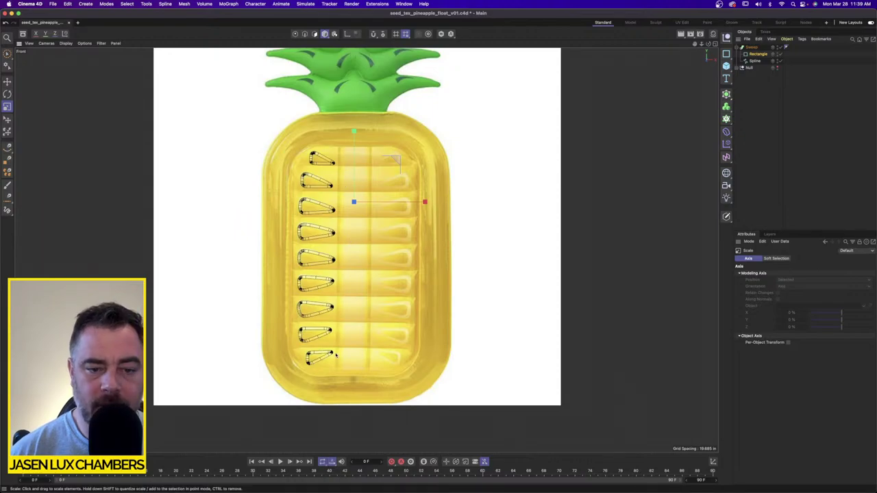
click(726, 65)
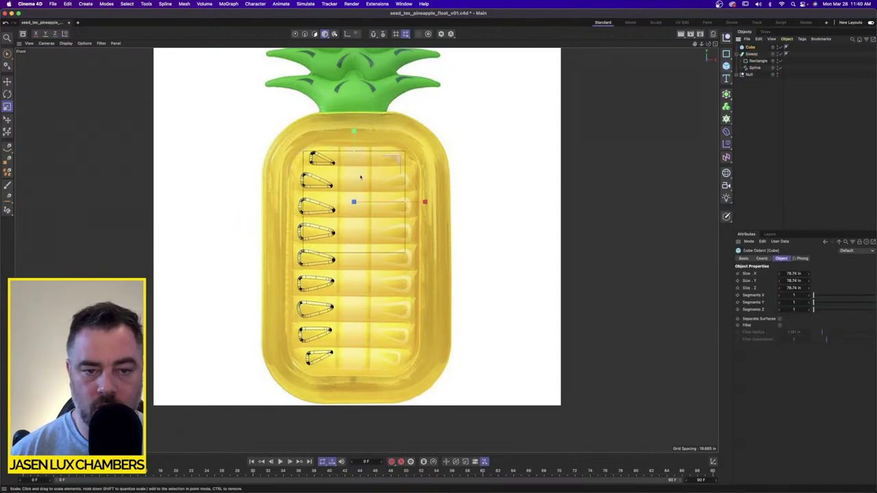
scroll(360, 177, up, 3)
key(e)
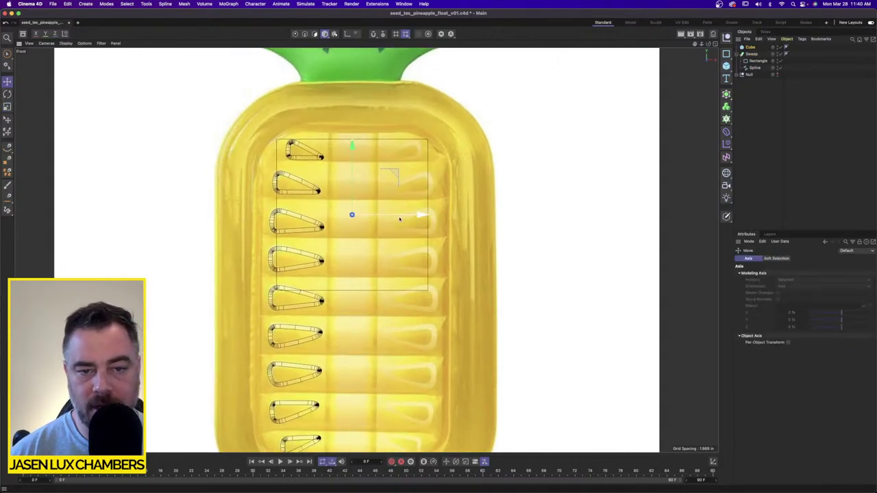
click(750, 46)
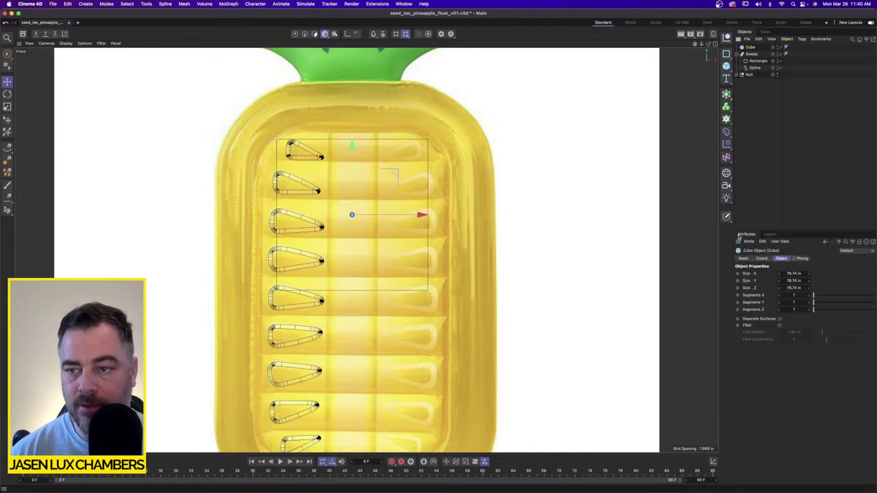
key(c)
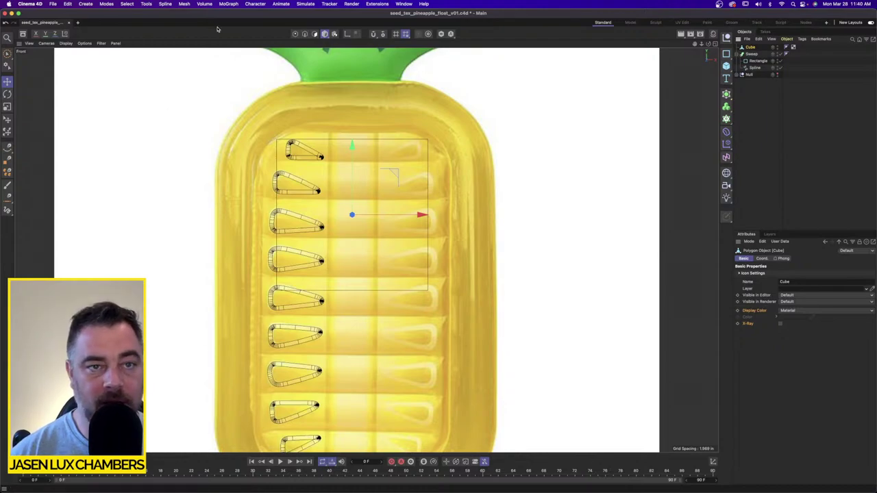
Step: Scale the cube narrower along X to fit the centre strip between the seed columns and move it down to the ribs' middle
key(t)
drag(423, 215, 374, 215)
click(7, 81)
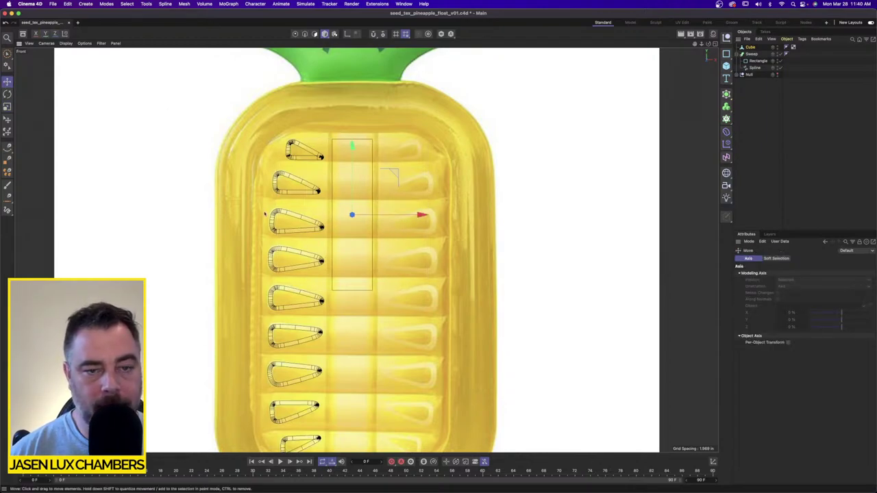
scroll(360, 196, down, 3)
drag(360, 197, 360, 248)
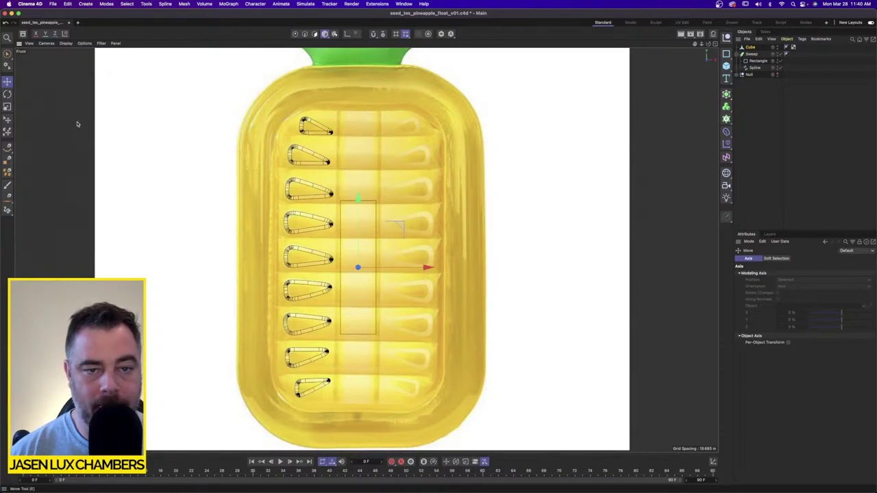
Step: Stretch the cube vertically until it extends slightly beyond the first and last ribs of the float
key(t)
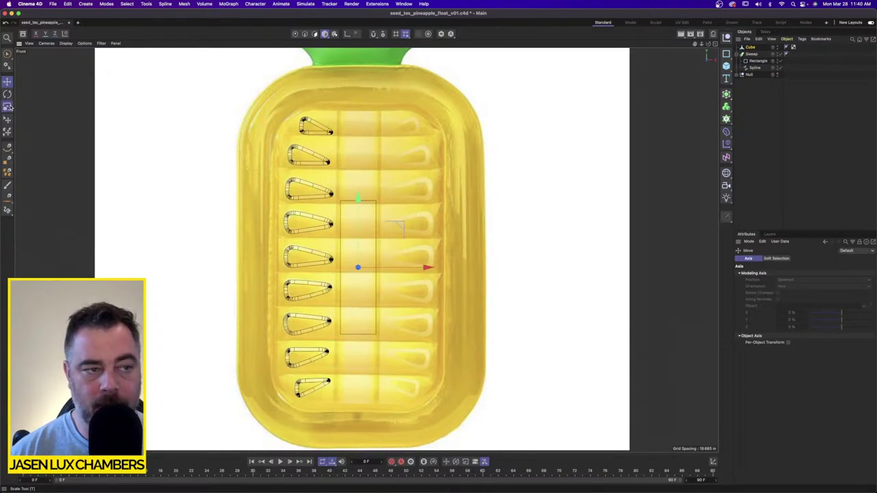
drag(358, 229, 358, 189)
key(e)
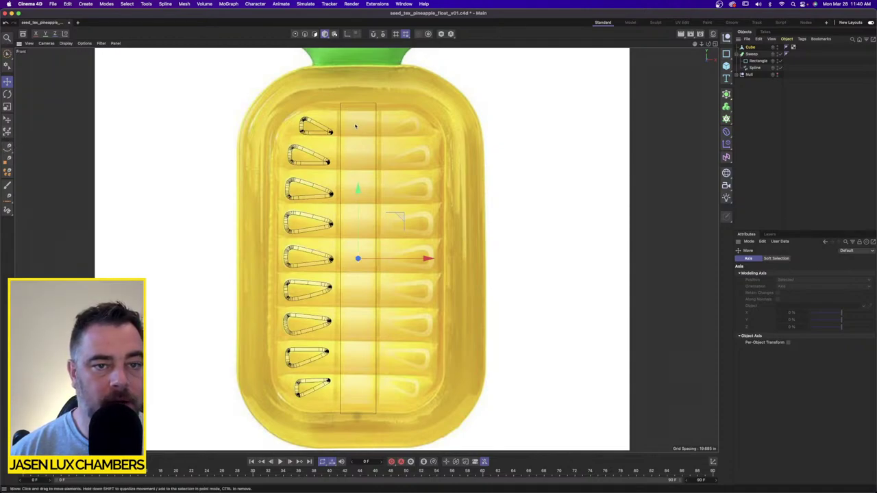
click(7, 106)
drag(357, 189, 358, 180)
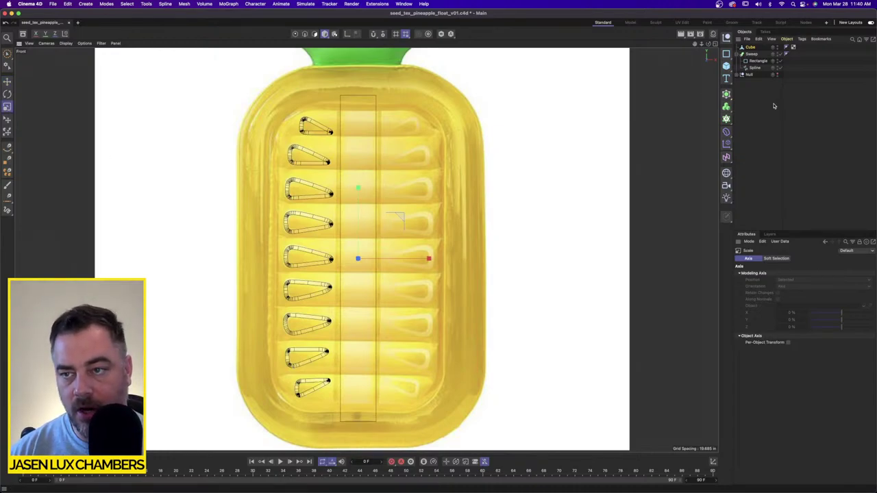
Step: Add a Symmetry generator and nest the seed Sweep under it to mirror the outlines across the ZY plane
click(728, 95)
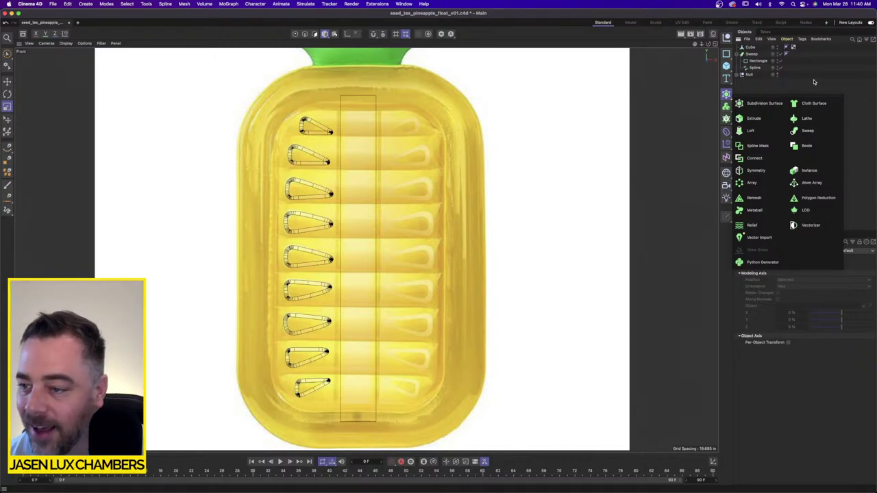
click(765, 172)
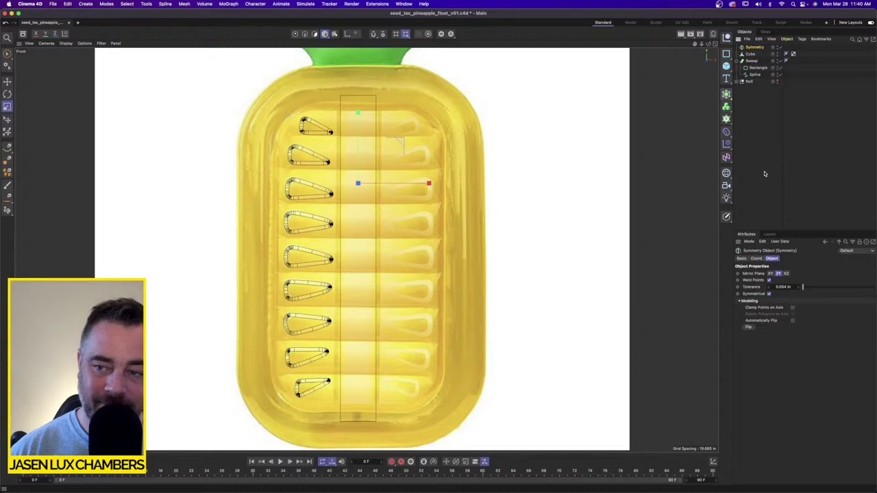
mouse_move(752, 62)
mouse_down()
mouse_move(753, 72)
mouse_move(757, 48)
mouse_up()
click(755, 47)
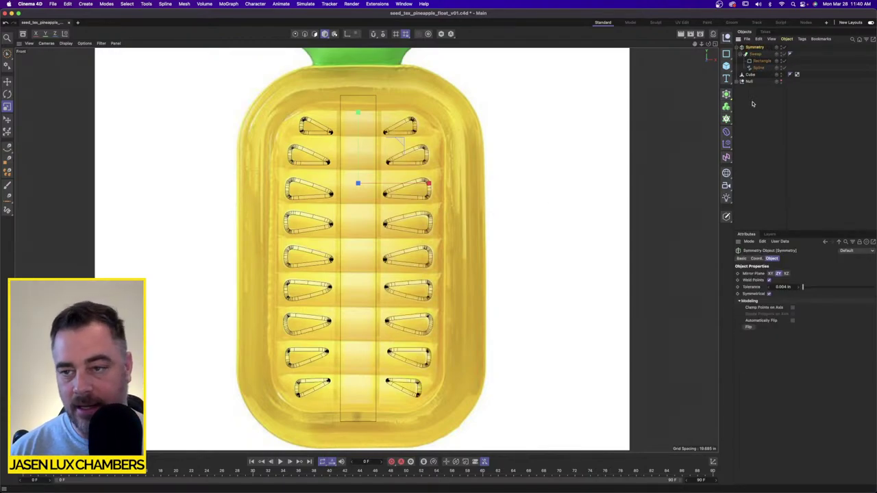
Step: Create a material with only the Luminance channel enabled, in pure white, with Color and Reflectance turned off
click(713, 34)
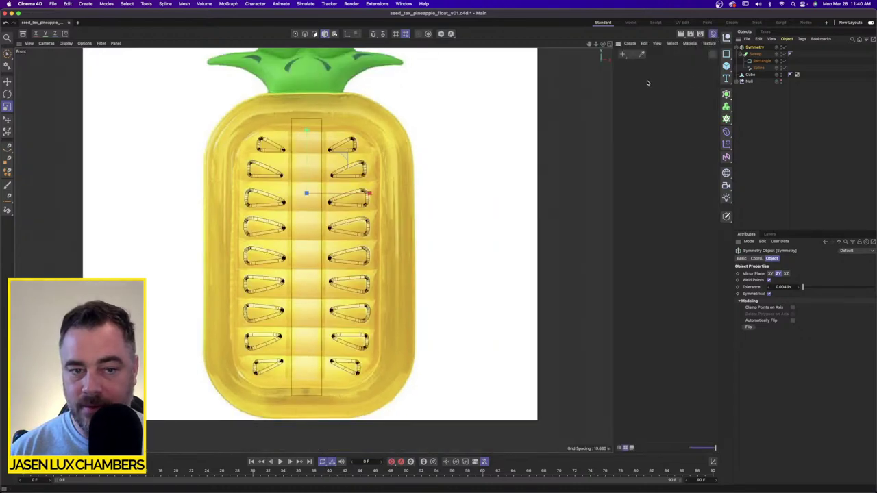
double_click(634, 96)
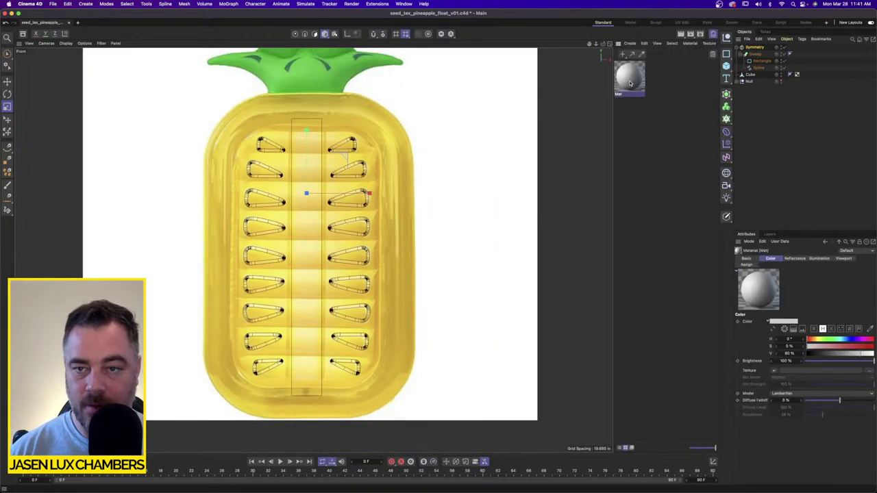
double_click(634, 95)
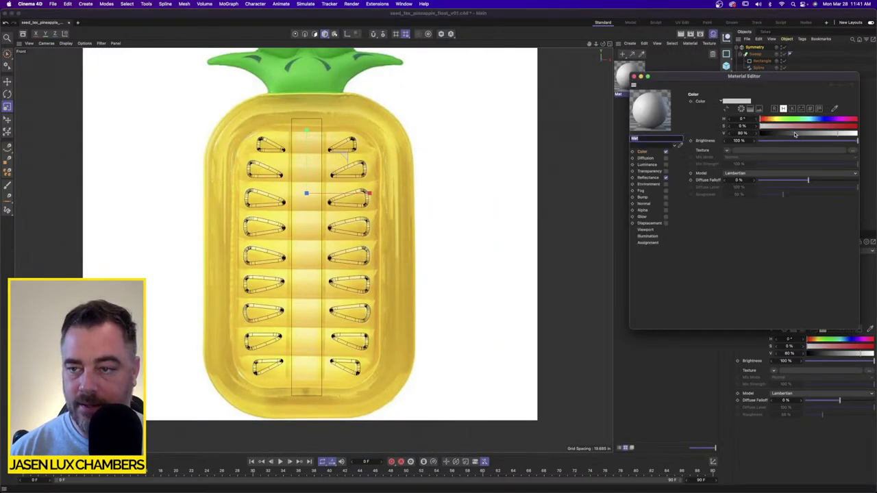
drag(841, 133, 861, 134)
click(666, 164)
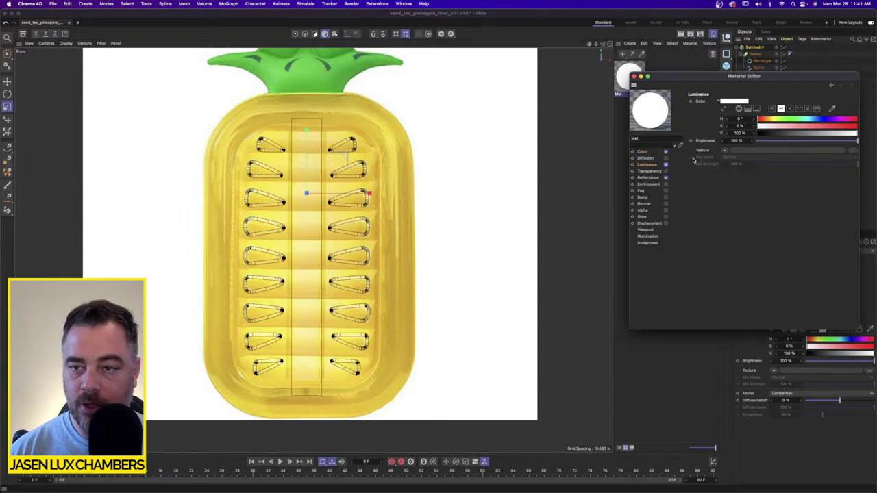
click(666, 177)
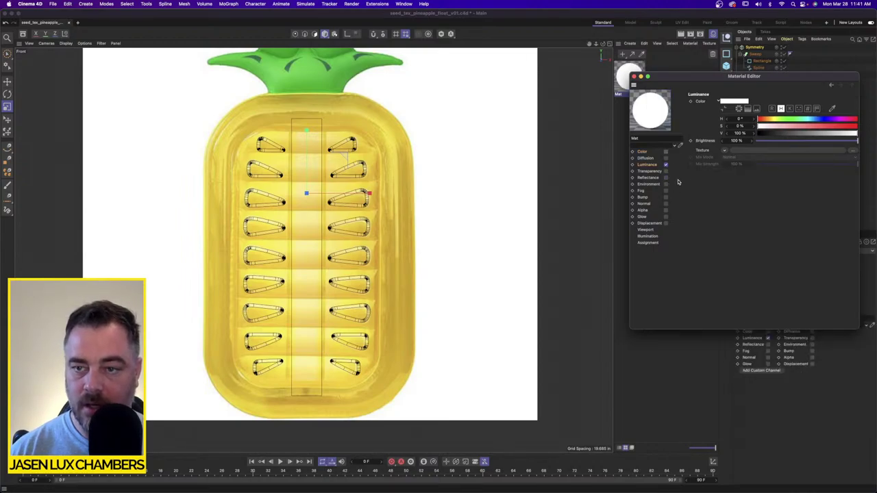
key(super+w)
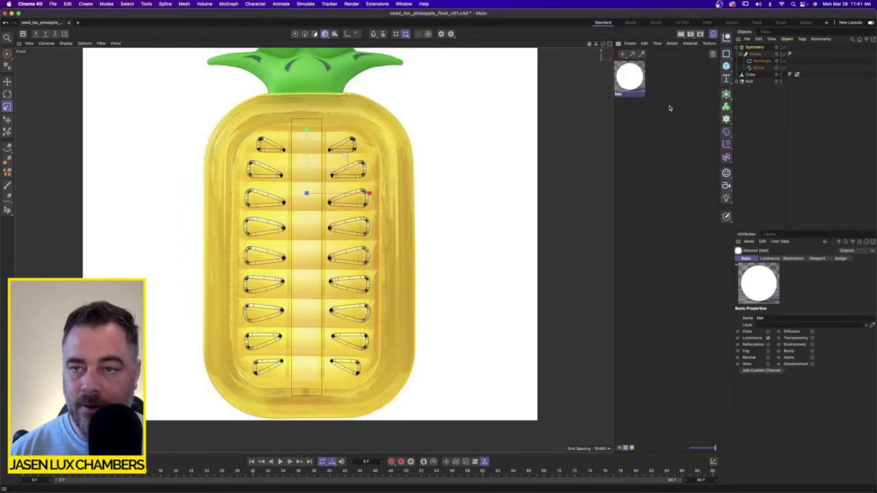
Step: Create a second material, open it for editing, and close the editor with its default settings kept
double_click(671, 108)
double_click(632, 75)
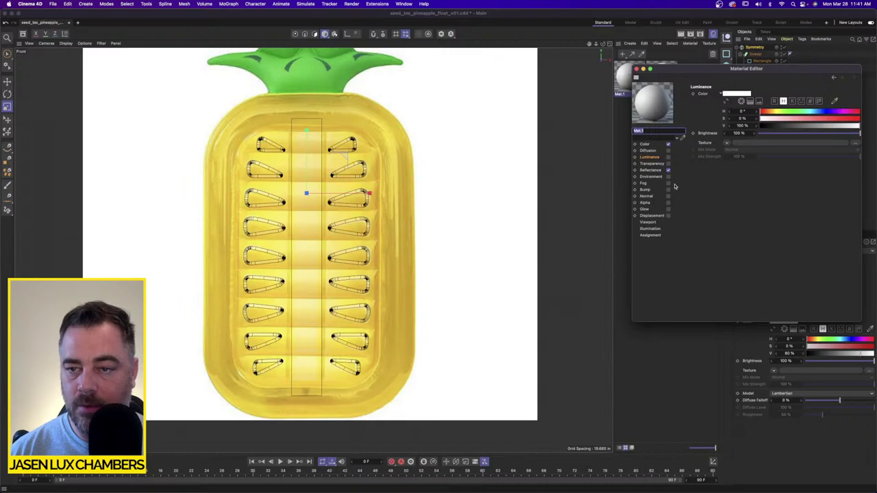
click(637, 69)
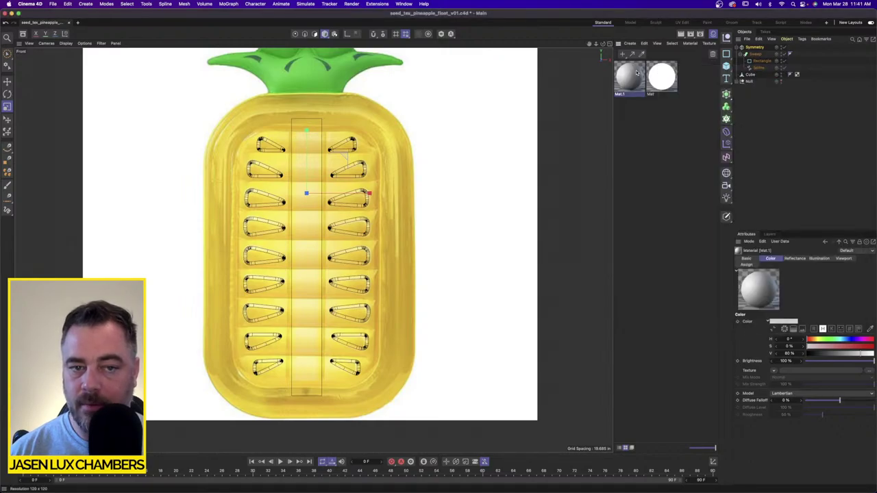
click(655, 125)
Step: Hide the Null group with the float model from rendering and render the front view to check the seed outlines
key(super+r)
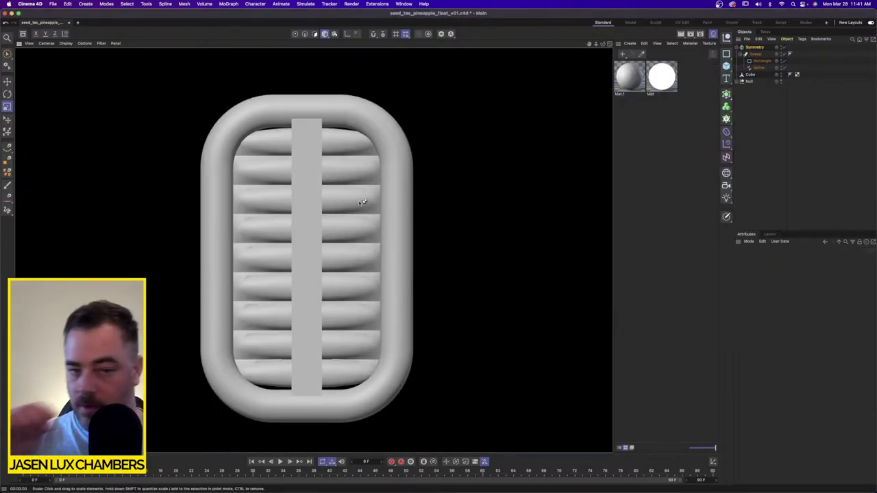
click(781, 83)
key(super+r)
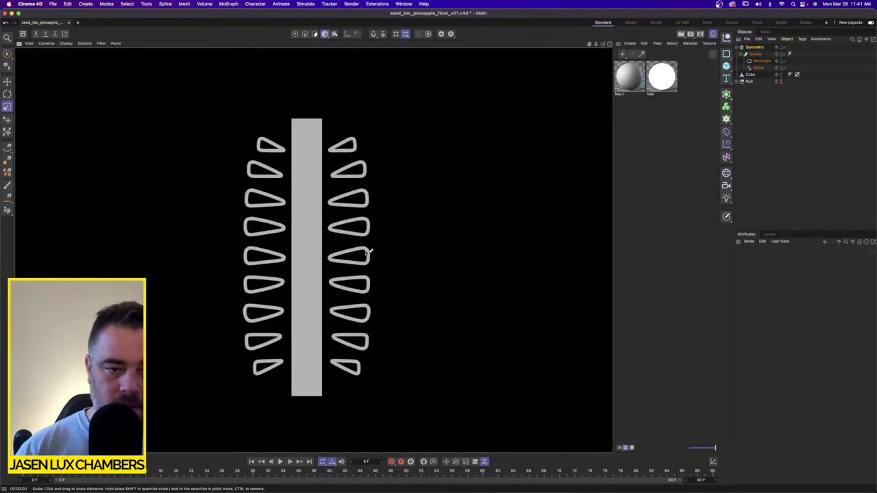
Step: Assign the white luminous material to the Symmetry object and the cube, and render the view
drag(662, 77, 819, 75)
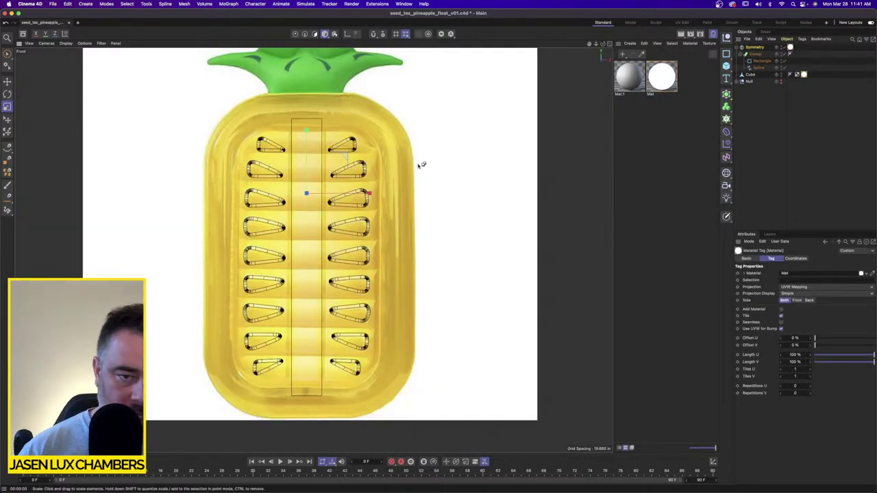
key(super+r)
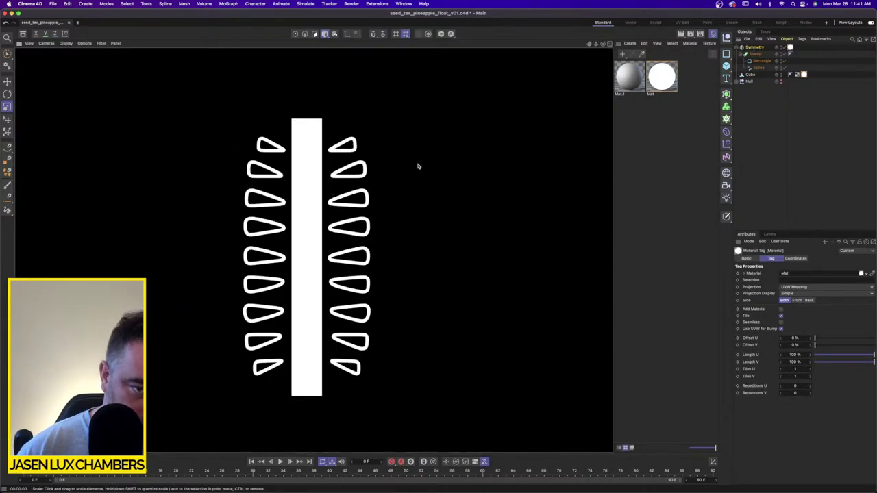
click(668, 142)
Step: Render the seeds and centre strip larger in the front view and capture a screenshot of that region
scroll(323, 209, up, 3)
alt+middle_drag(339, 206, 382, 197)
scroll(343, 204, up, 3)
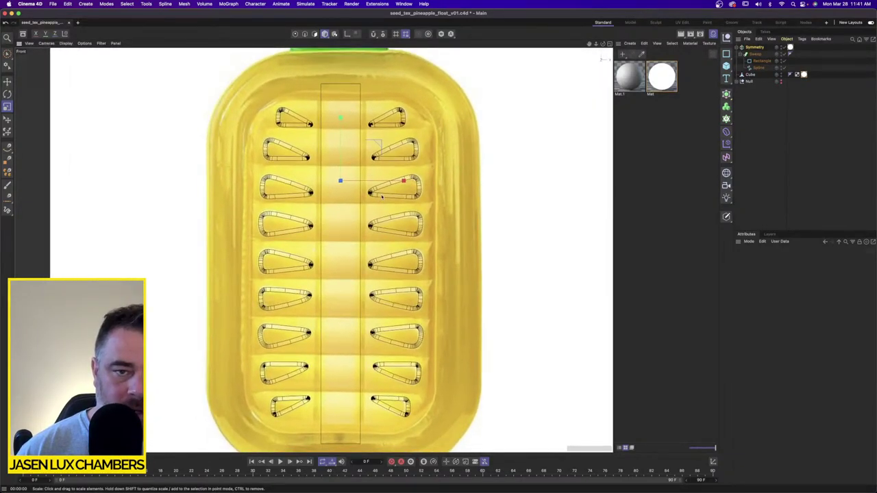
key(super+r)
key(super+shift+4)
drag(230, 66, 460, 451)
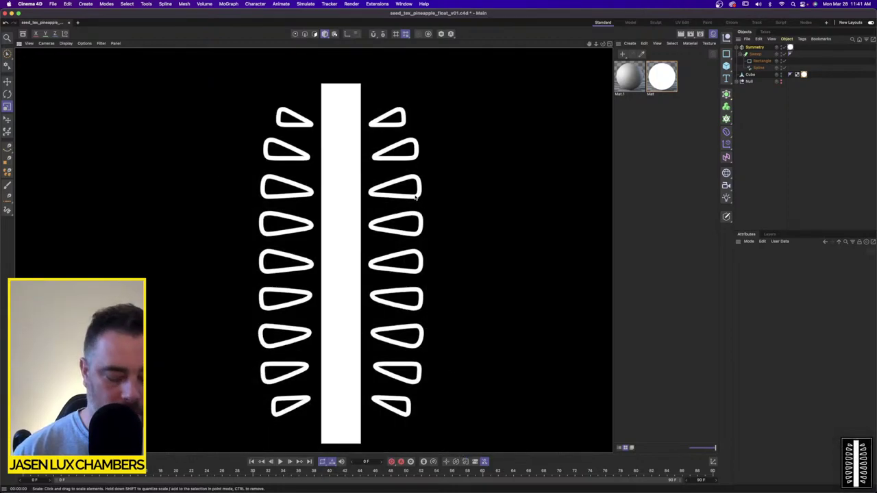
Step: Save and close the seed texture project, switch to Finder, and open pineapple_float_v01.c4d
key(super+s)
key(super+w)
key(super+Tab)
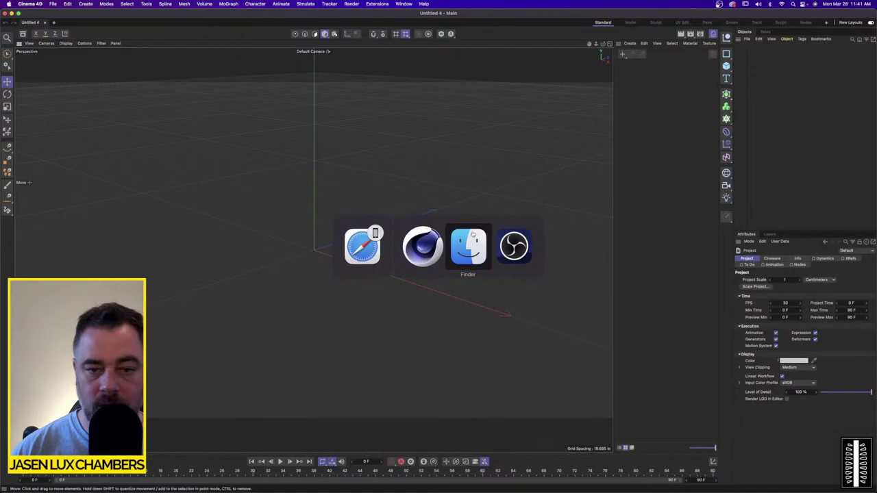
click(590, 212)
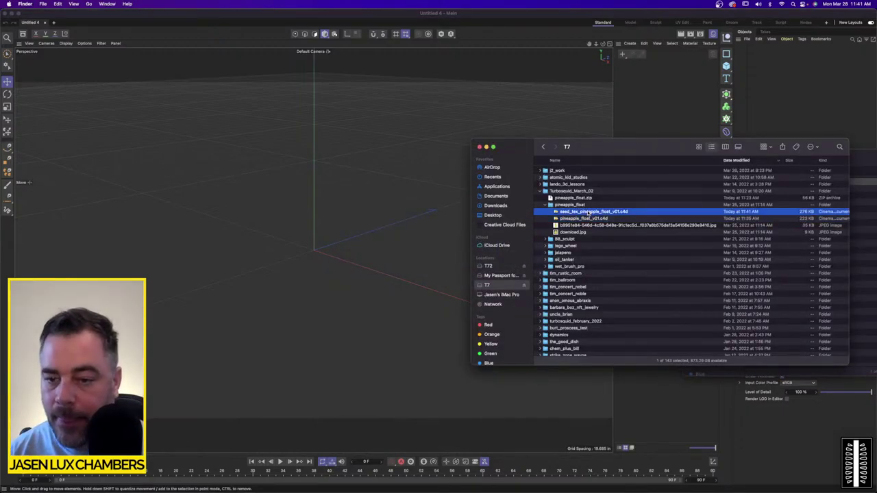
double_click(596, 219)
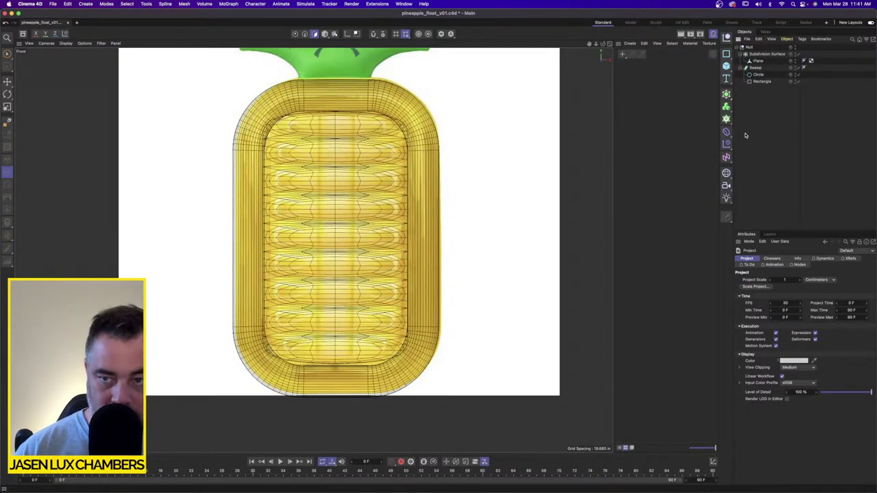
Step: Switch to Finder and create a folder named tex inside the pineapple_float folder
key(super+Tab)
key(super+Tab)
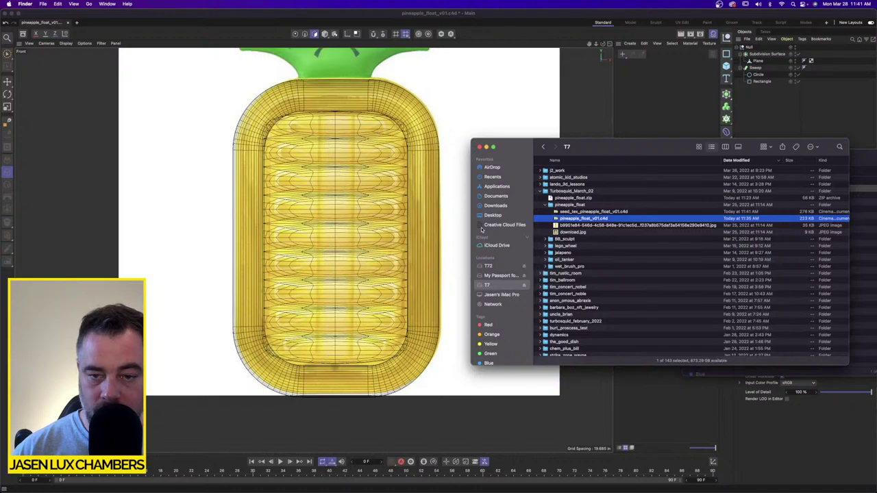
drag(560, 140, 465, 140)
double_click(409, 199)
right_click(408, 260)
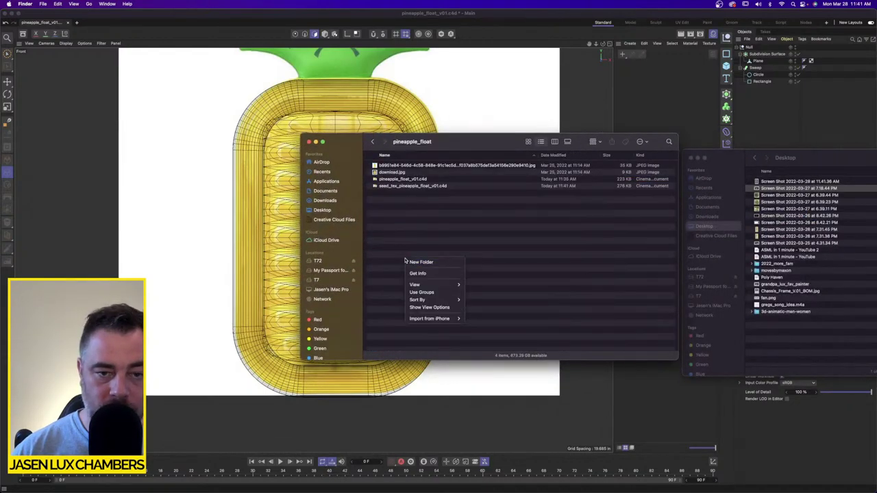
click(421, 262)
text(tex)
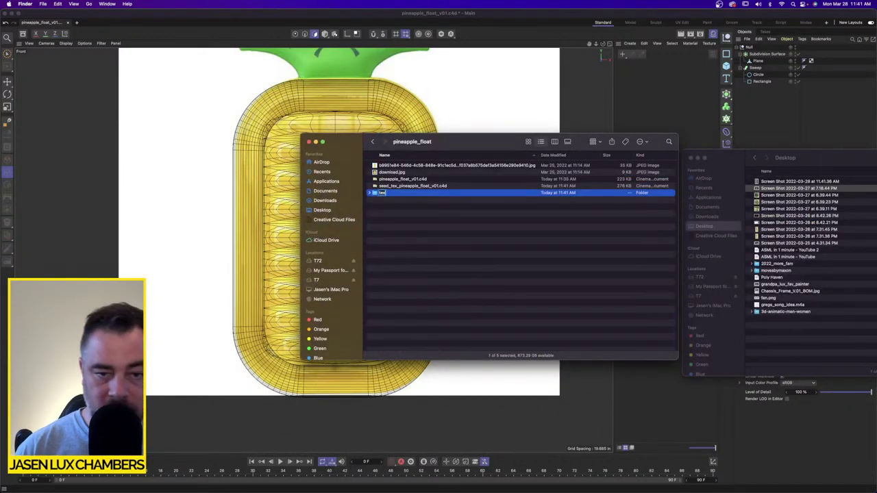
click(488, 130)
Step: Preview the newest screenshot on the Desktop, move it into the tex folder, and close the Desktop window
key(super+Tab)
click(829, 157)
click(795, 180)
key(space)
key(space)
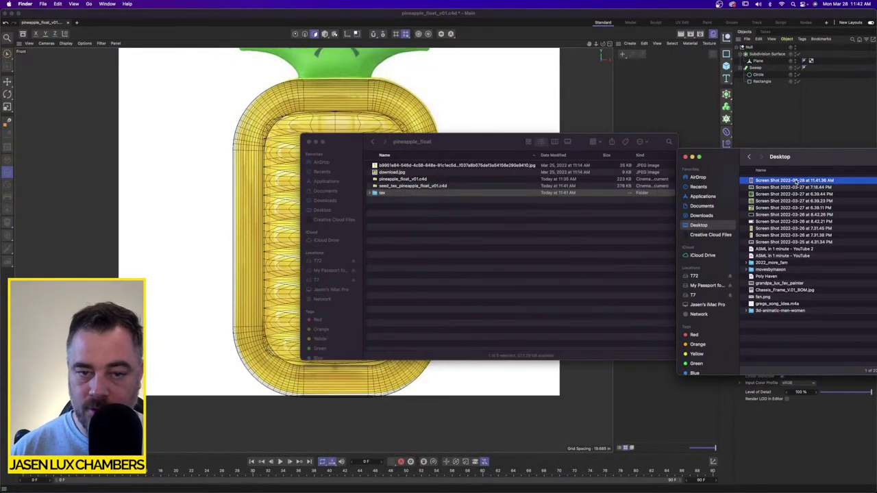
drag(795, 181, 370, 194)
key(super+w)
Step: Rename the screenshot inside the tex folder as seeds
click(370, 193)
click(394, 198)
key(Return)
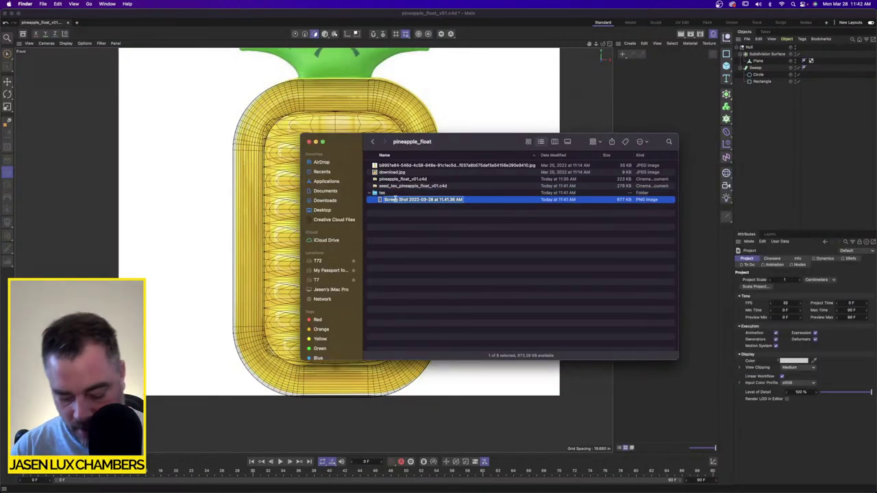
text(seeds)
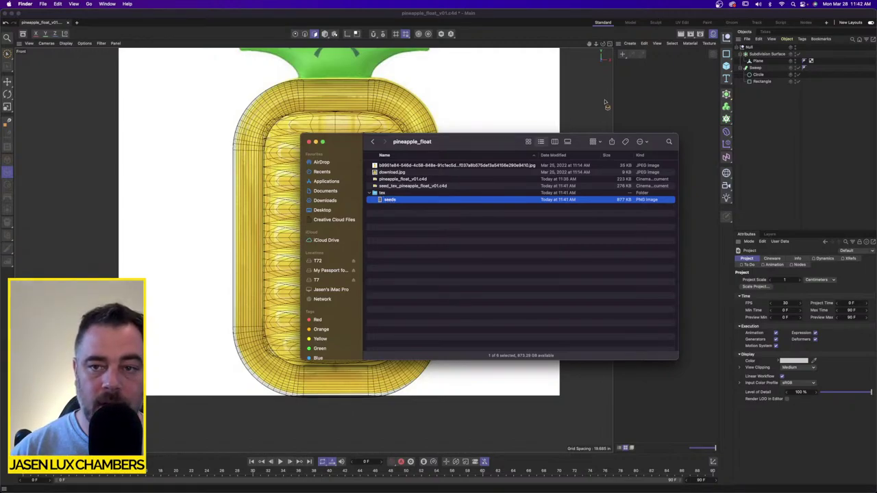
Step: Switch to Cinema 4D, create a new material, enable its Alpha channel, and load seeds.png from the tex folder as the alpha texture
double_click(638, 90)
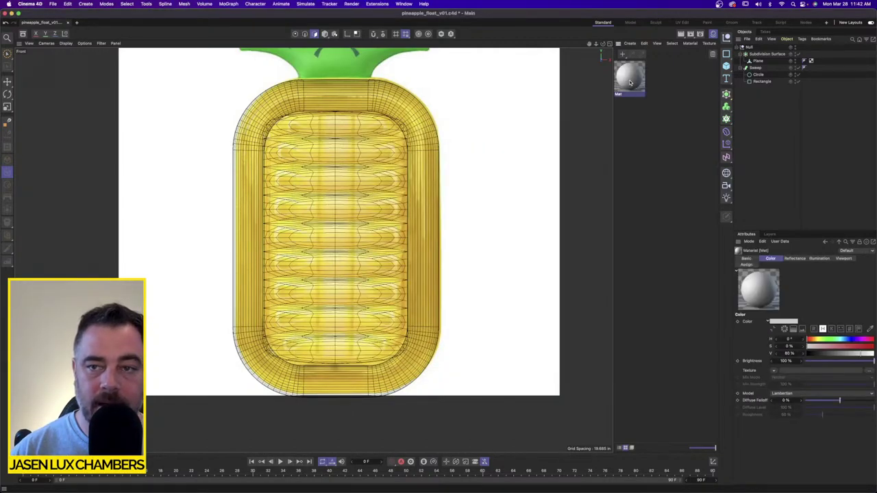
double_click(630, 81)
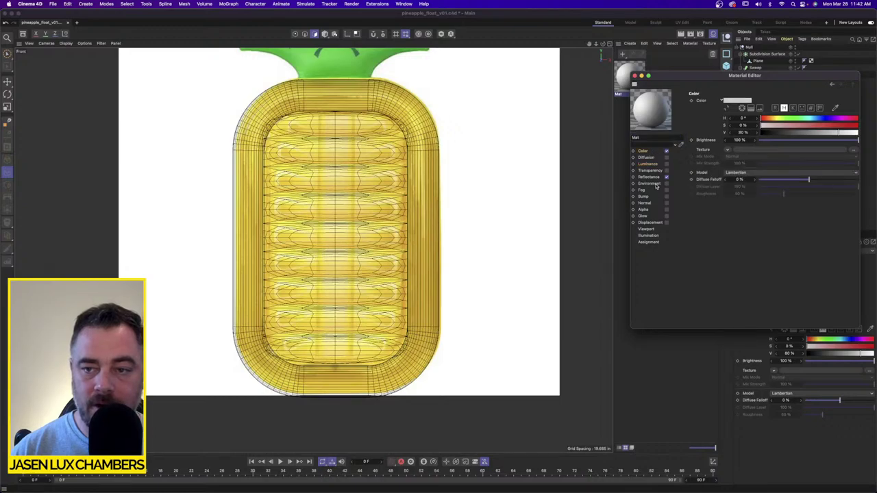
click(666, 209)
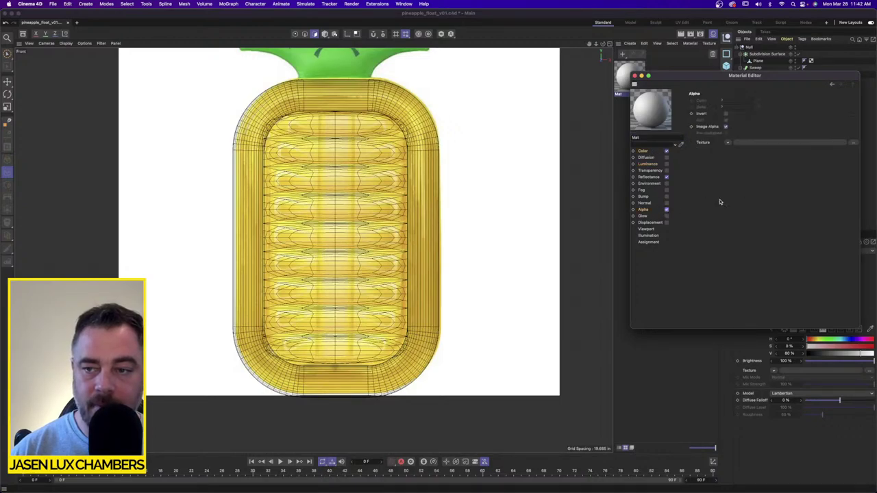
click(855, 144)
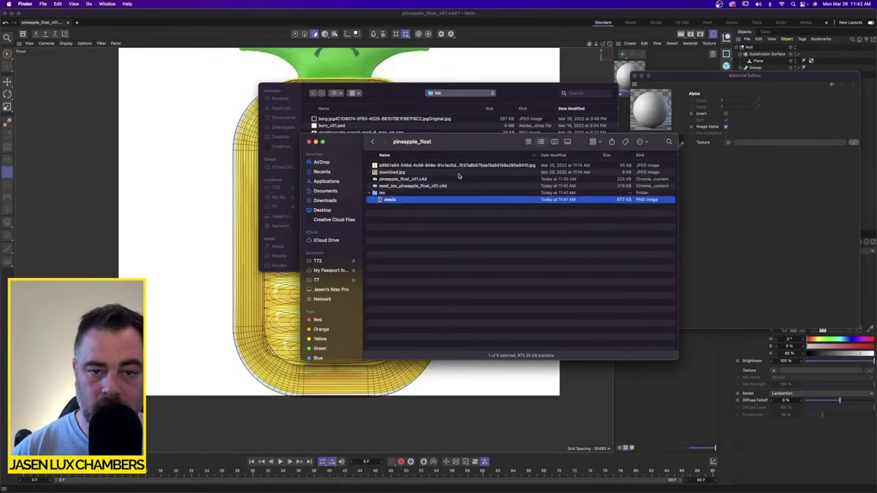
drag(389, 201, 391, 98)
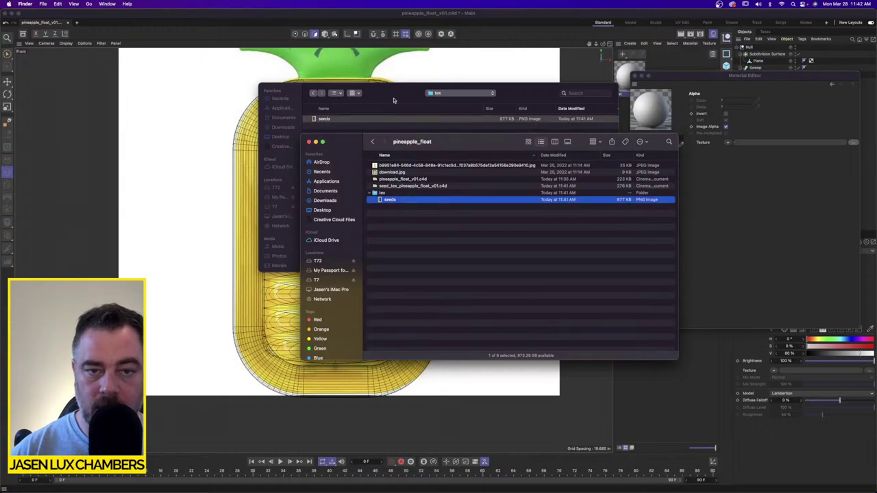
click(599, 261)
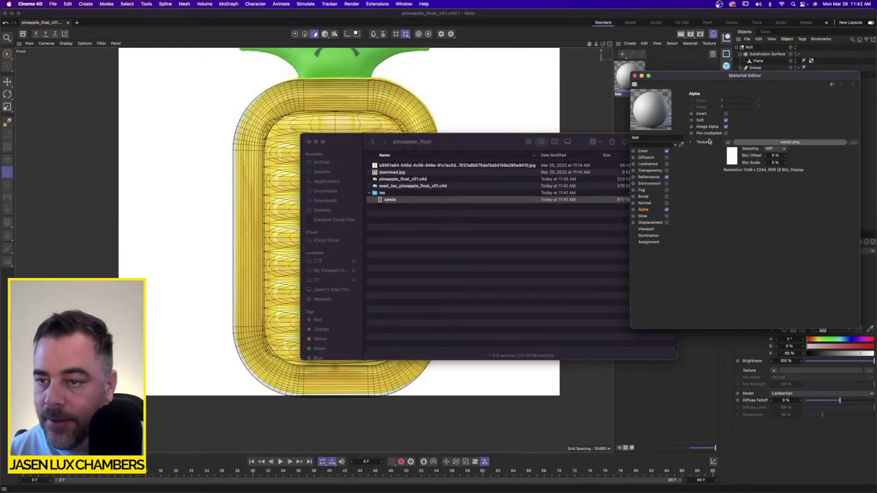
Step: Disable Image Alpha for the seeds.png texture, leaving Invert off and Soft on
click(726, 114)
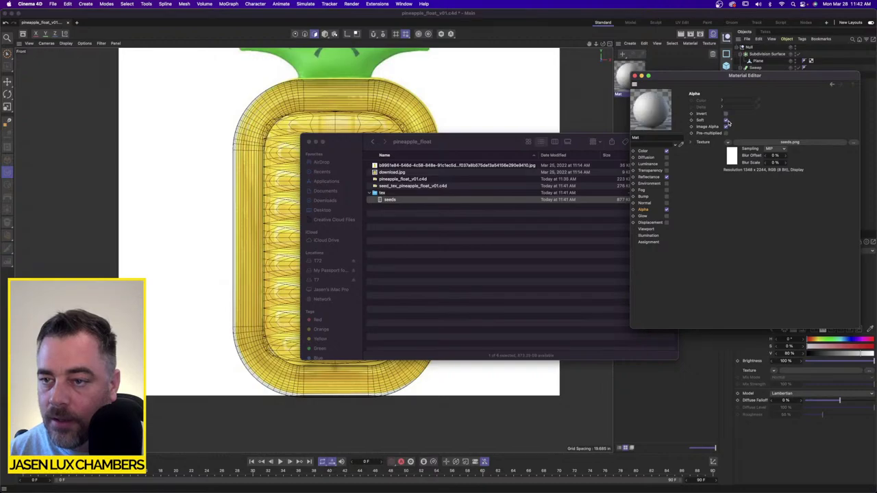
click(726, 125)
click(725, 120)
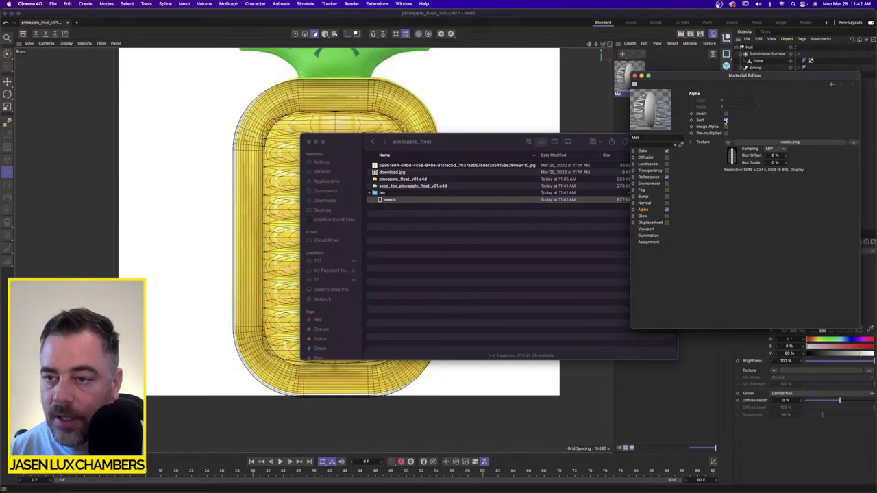
click(468, 149)
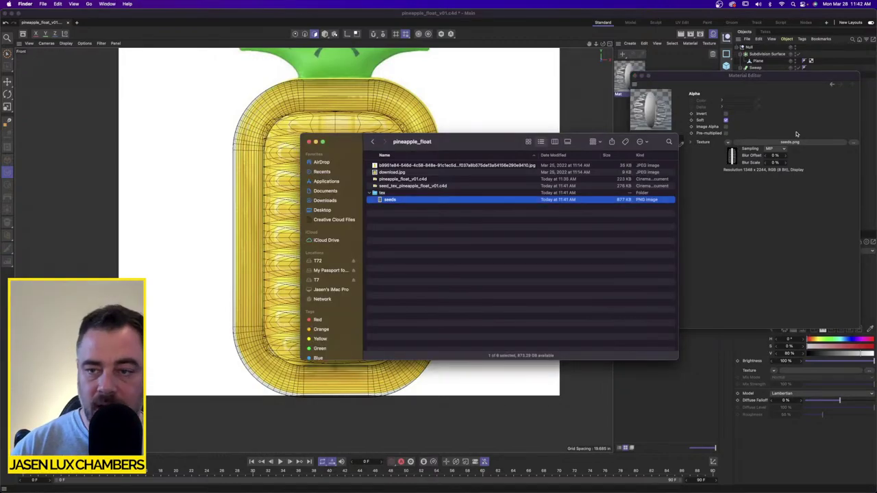
drag(479, 146, 448, 149)
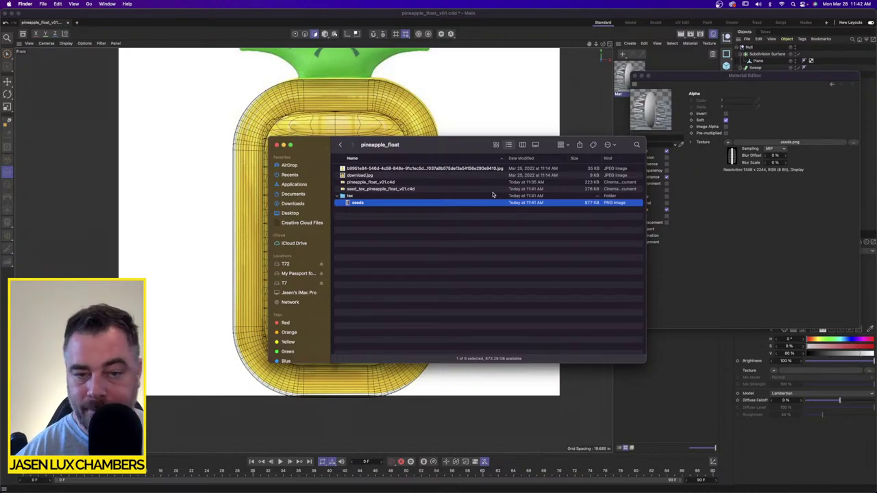
key(super+Tab)
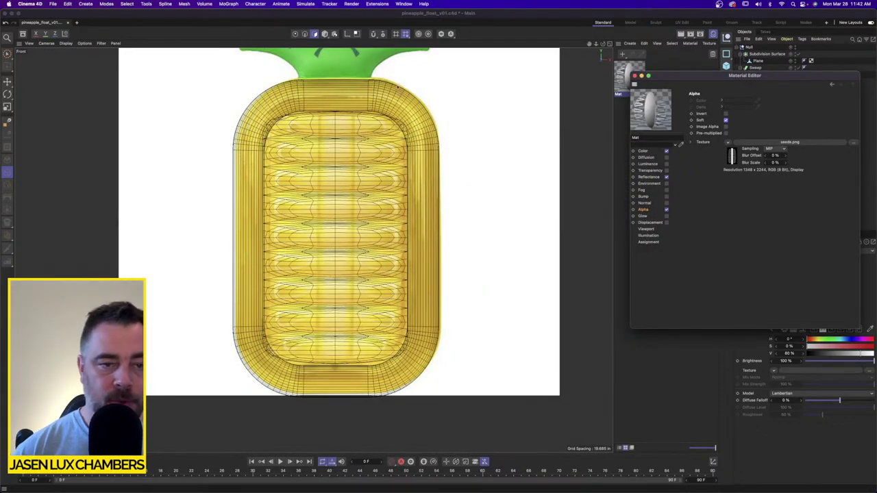
Step: Show the front view in solid shading without wireframe lines and close the Material Editor
click(65, 43)
click(76, 56)
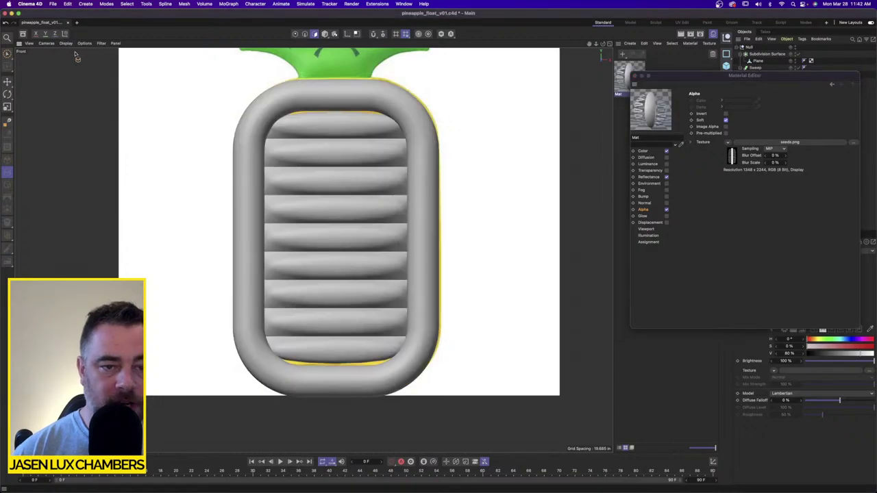
drag(699, 78, 684, 82)
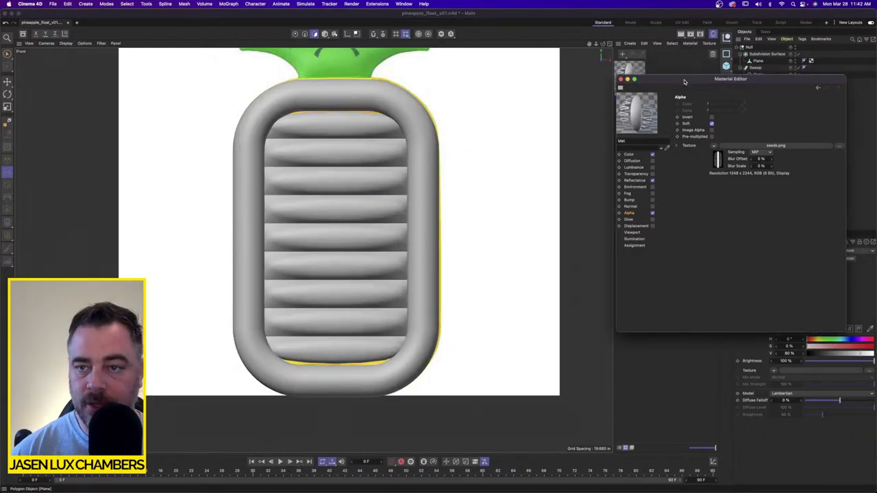
click(621, 79)
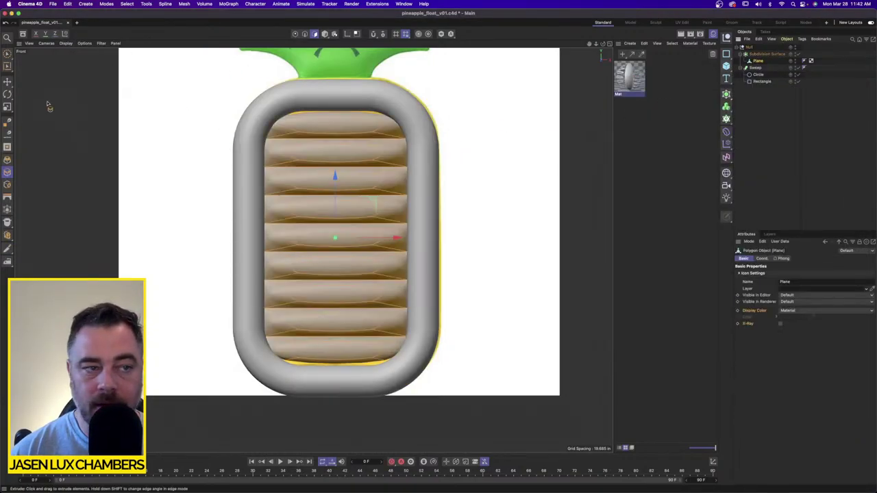
Step: In model mode, scale the ribbed plane slightly taller so its ends reach the outer ring, and deselect it
click(325, 34)
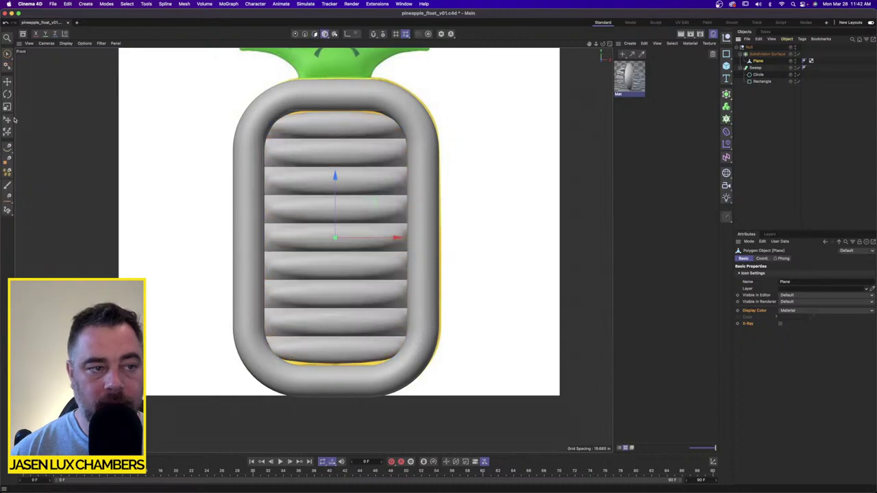
click(7, 107)
drag(336, 175, 337, 191)
key(e)
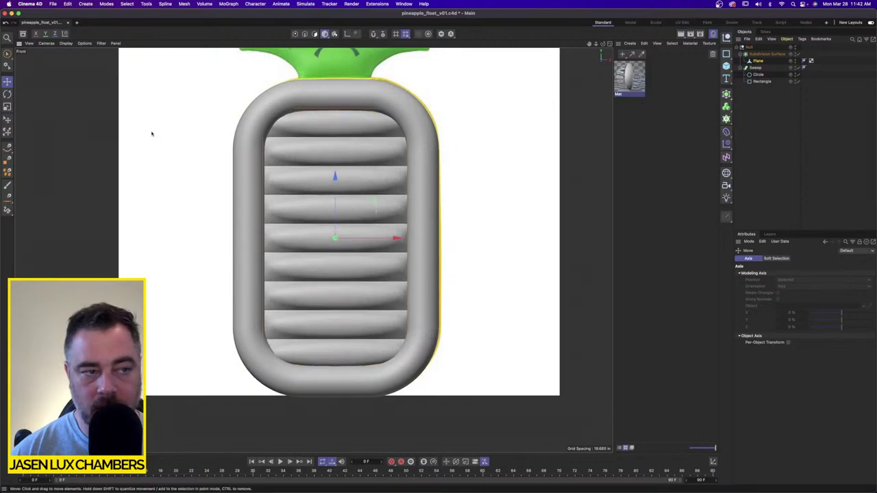
click(846, 158)
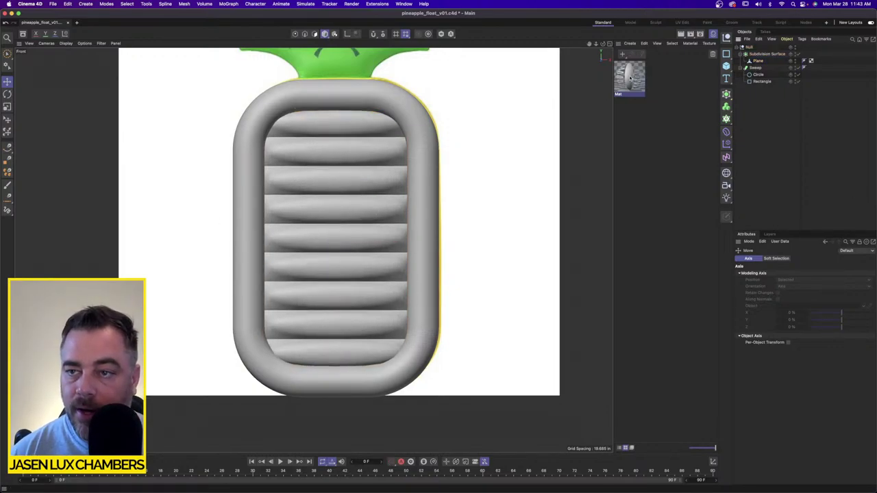
Step: Apply the seeds alpha material to the ribbed plane and review its Alpha settings in the Material Editor
drag(629, 81, 338, 205)
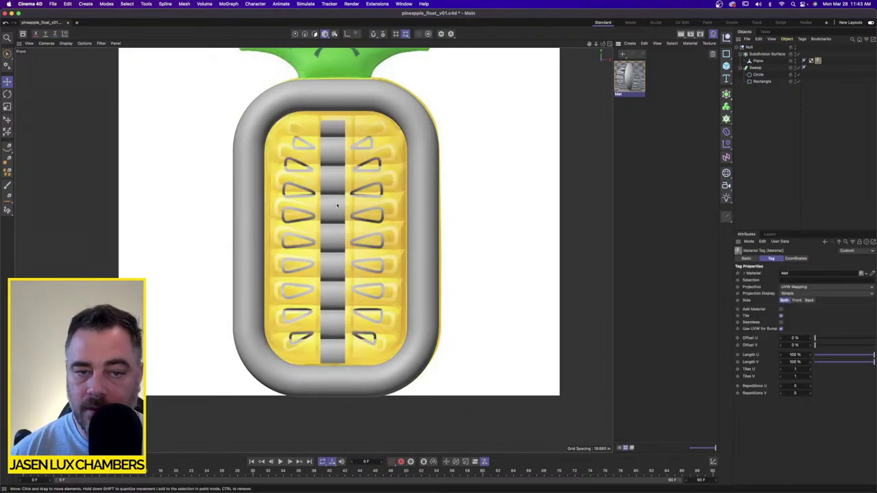
double_click(633, 76)
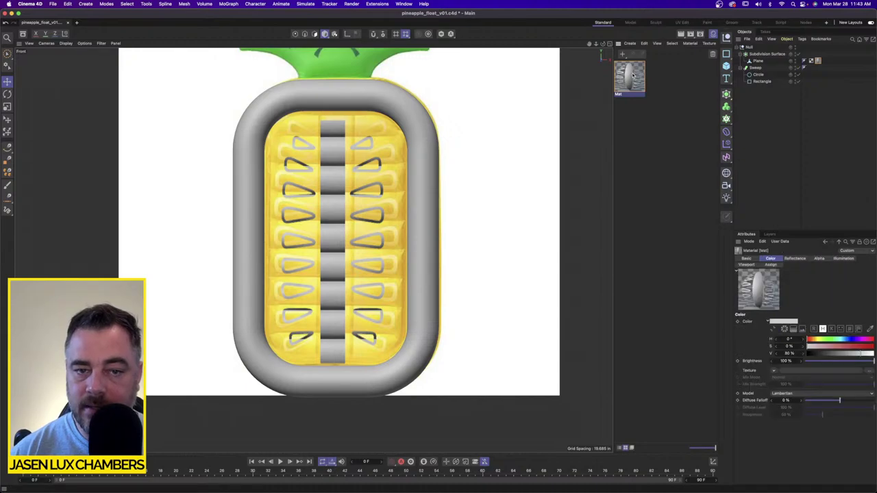
click(725, 119)
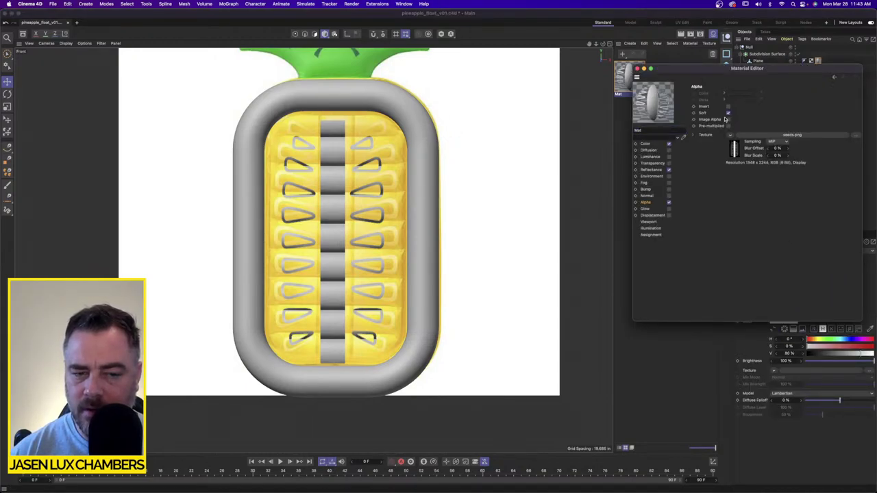
click(637, 69)
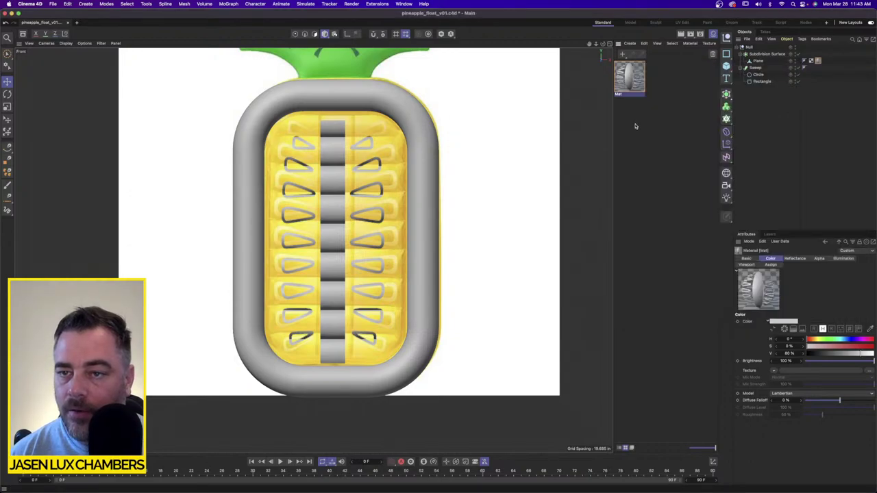
Step: Create a second plain material, try it on the ribbed plane over the seeds material, and remove its tag from the plane
double_click(635, 125)
drag(775, 68, 762, 61)
click(834, 63)
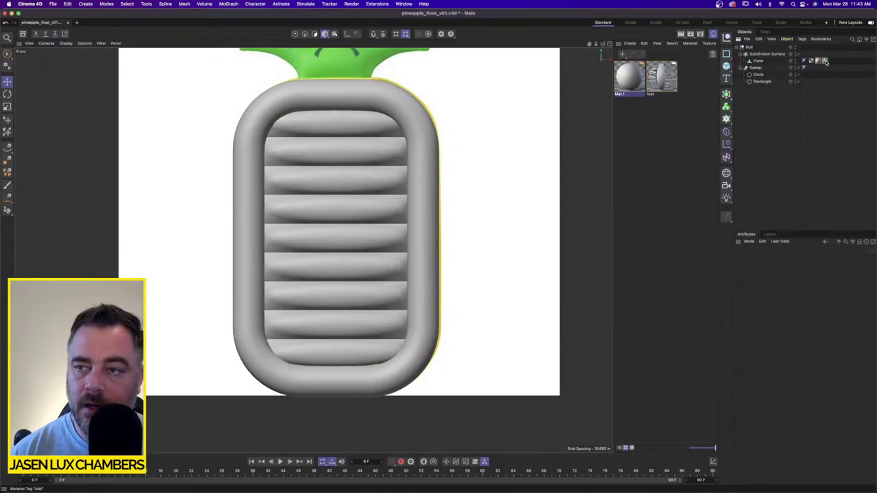
click(823, 61)
key(Delete)
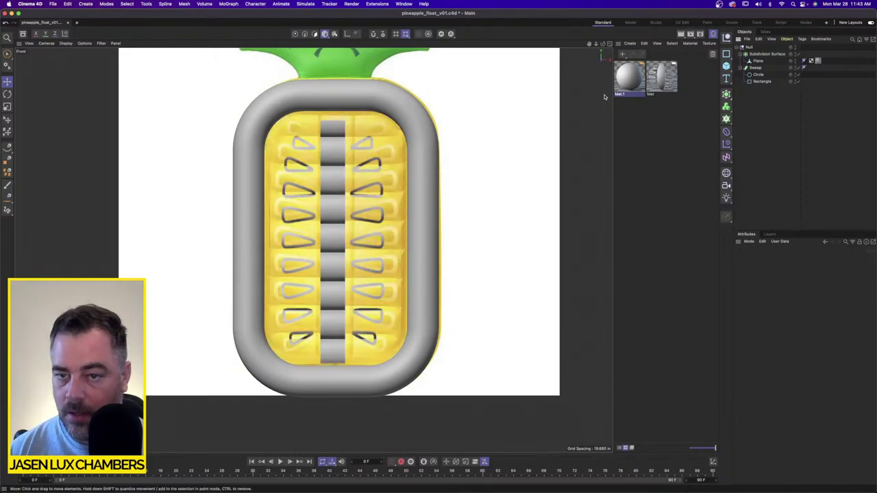
click(642, 121)
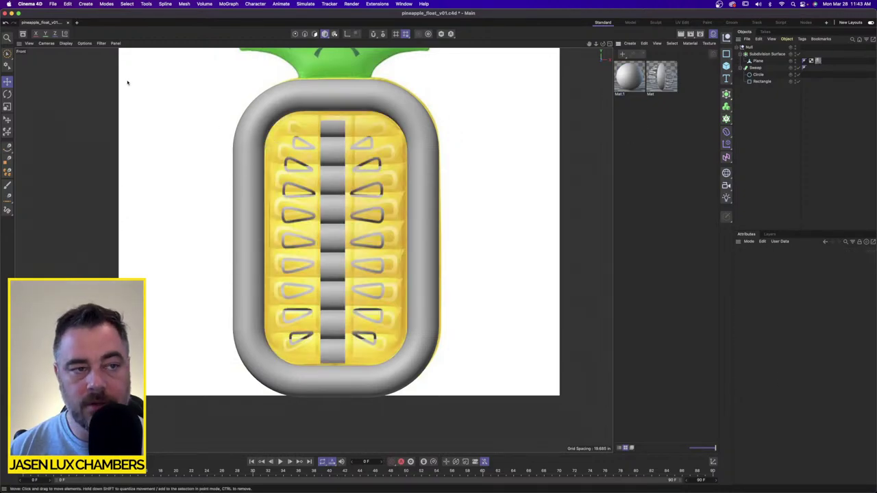
Step: Hide the reference picture in the background of the front view
click(29, 43)
click(56, 176)
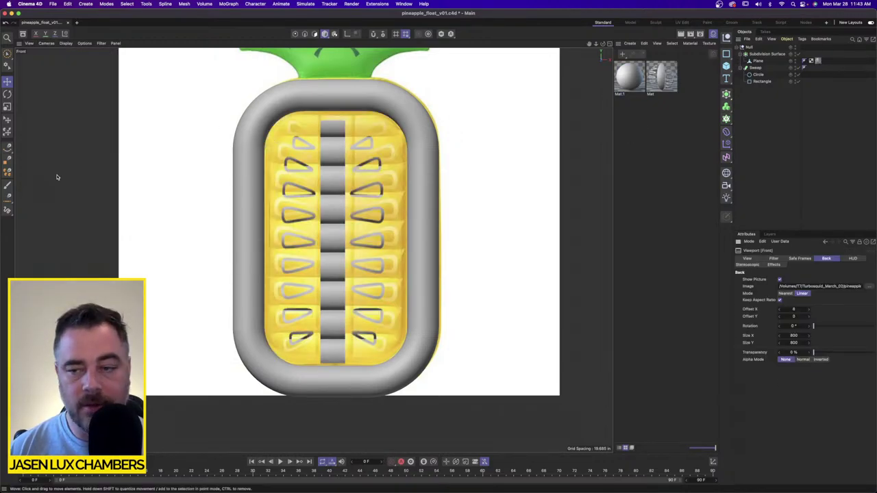
click(779, 279)
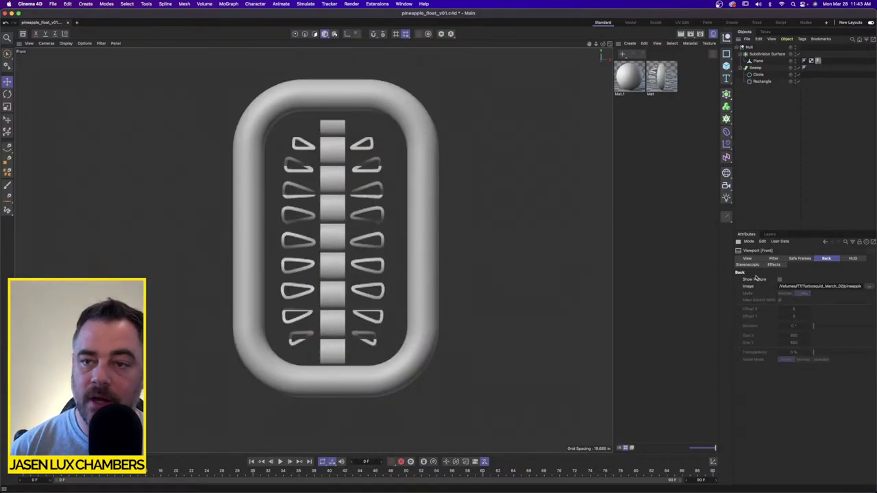
Step: Enable Luminance on the seeds material and set its brightness to 63%
double_click(660, 76)
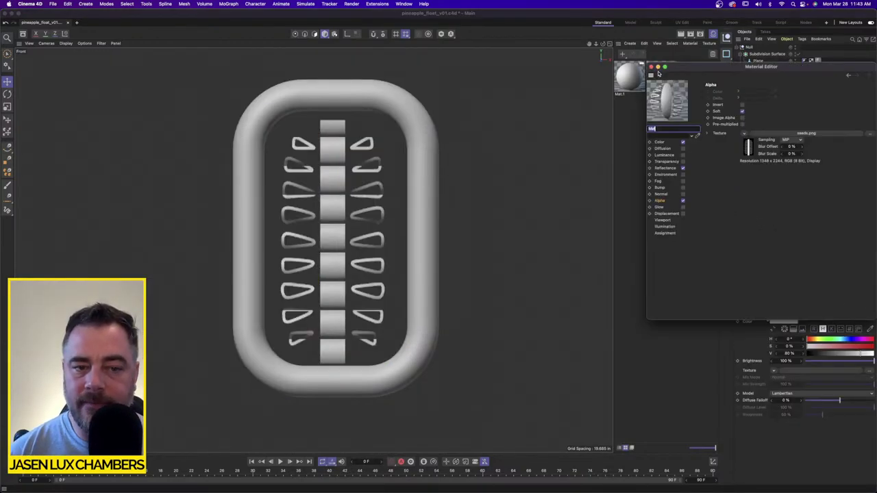
click(708, 152)
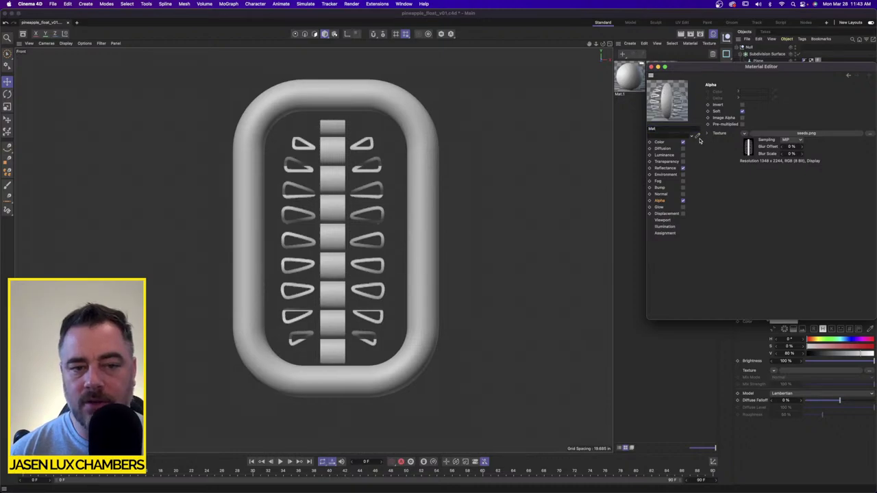
click(663, 143)
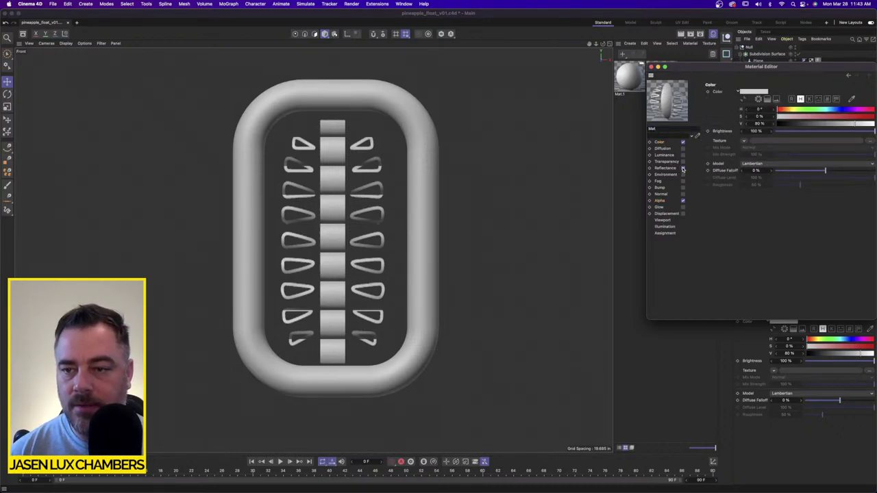
click(683, 168)
click(660, 142)
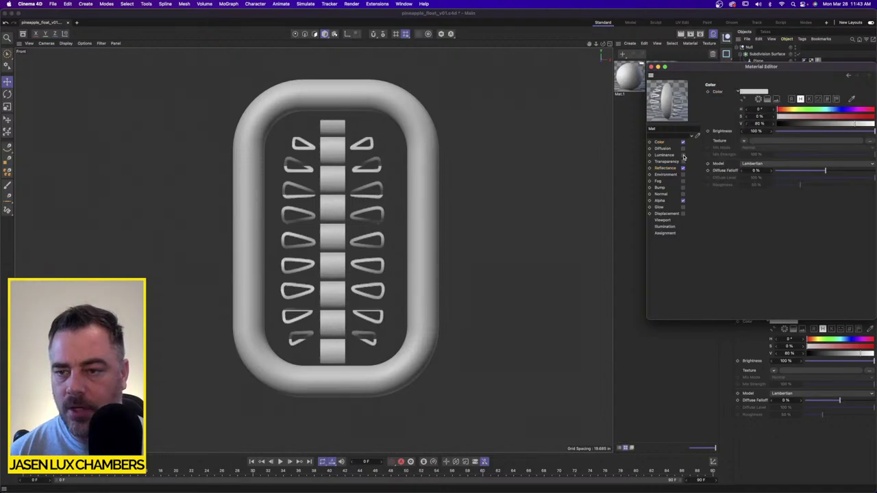
click(684, 156)
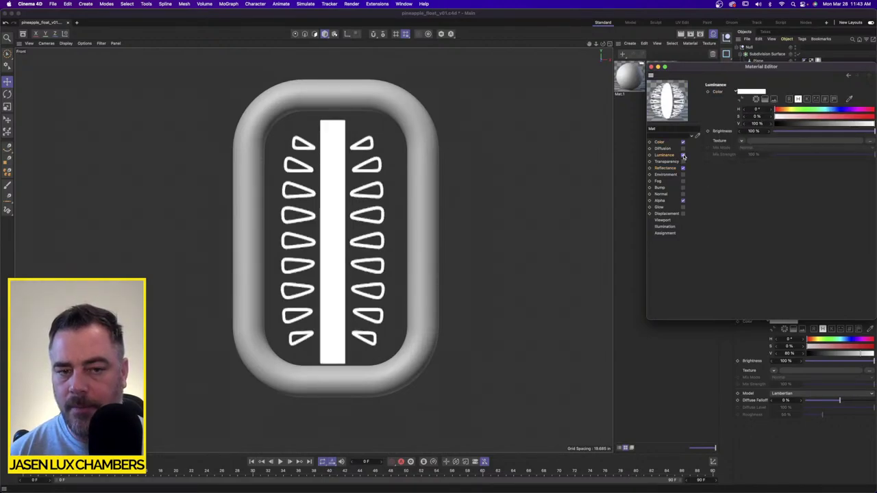
click(843, 132)
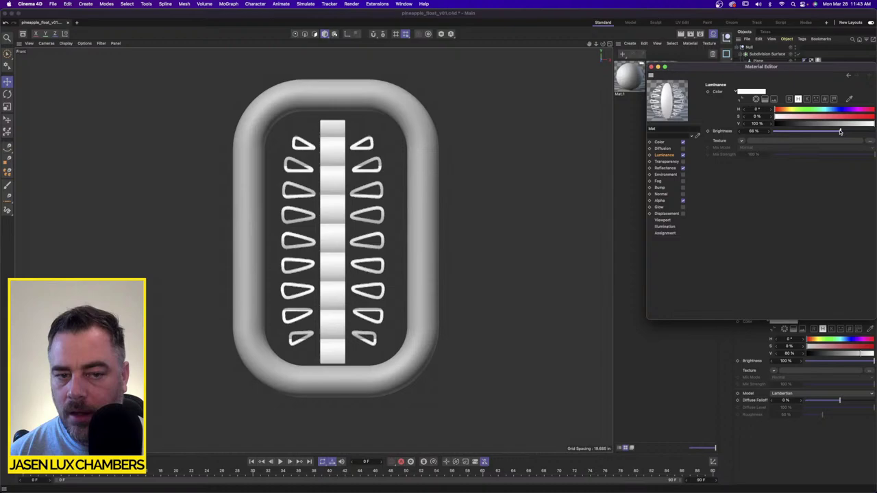
drag(845, 132, 838, 132)
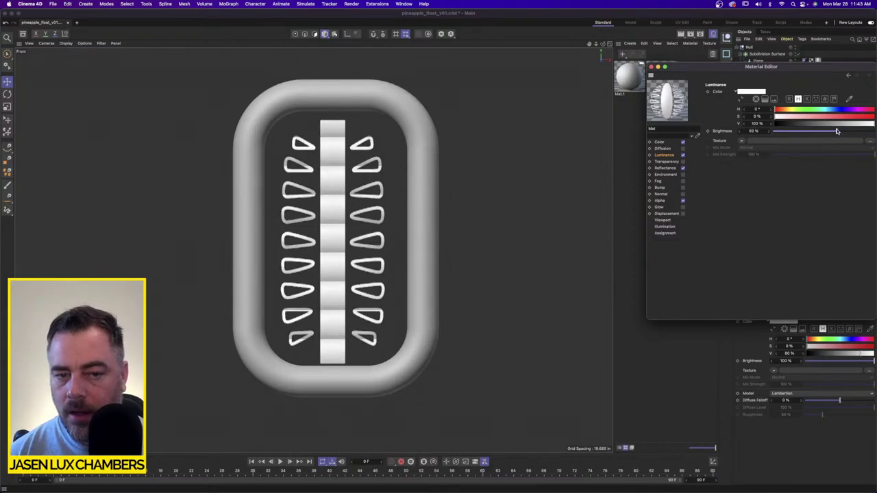
Step: Show the reference picture in the background of the front view again
click(651, 66)
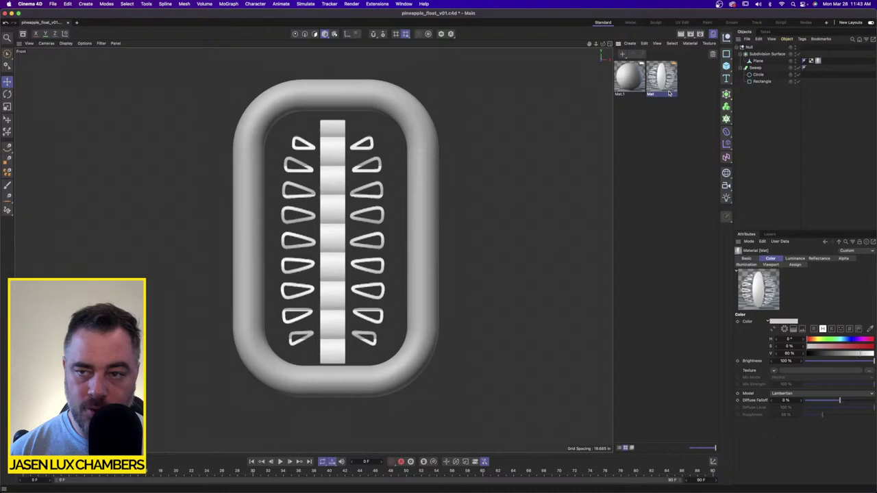
click(28, 43)
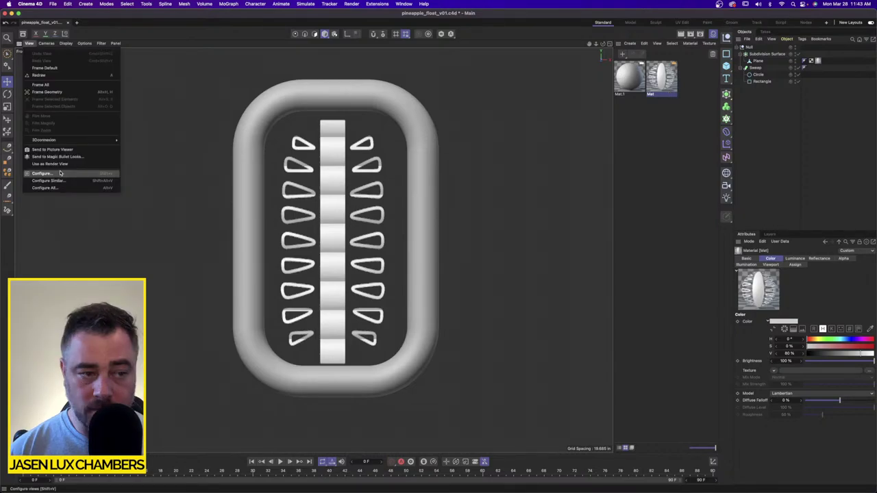
click(60, 173)
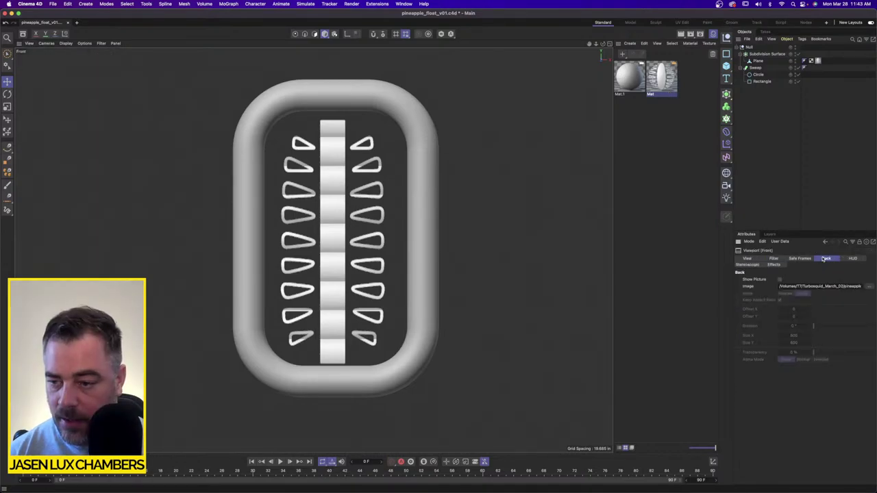
click(779, 279)
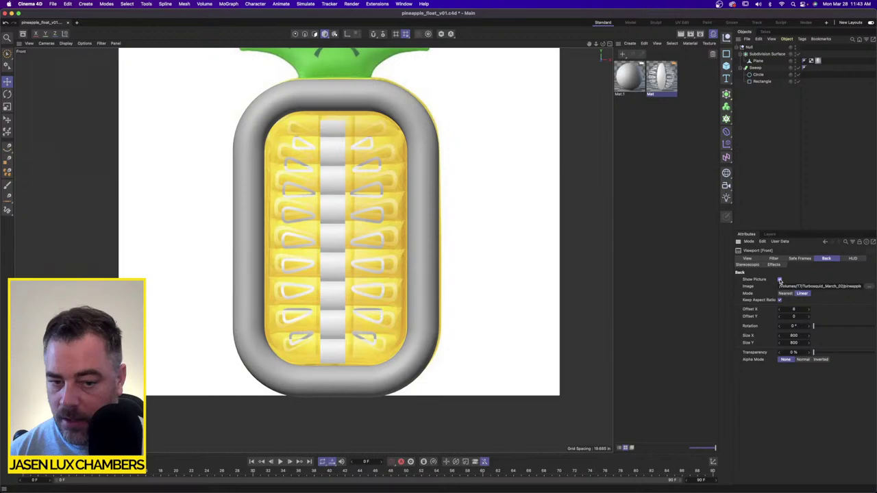
Step: Create a material with its colour sampled from the reference's yellow ribs and layer it beneath the seeds material on the ribbed plane
double_click(654, 137)
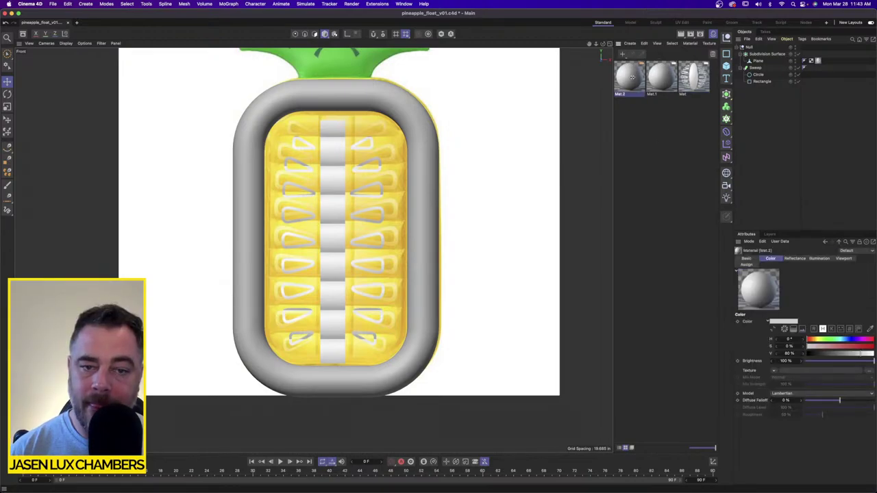
double_click(632, 78)
click(834, 105)
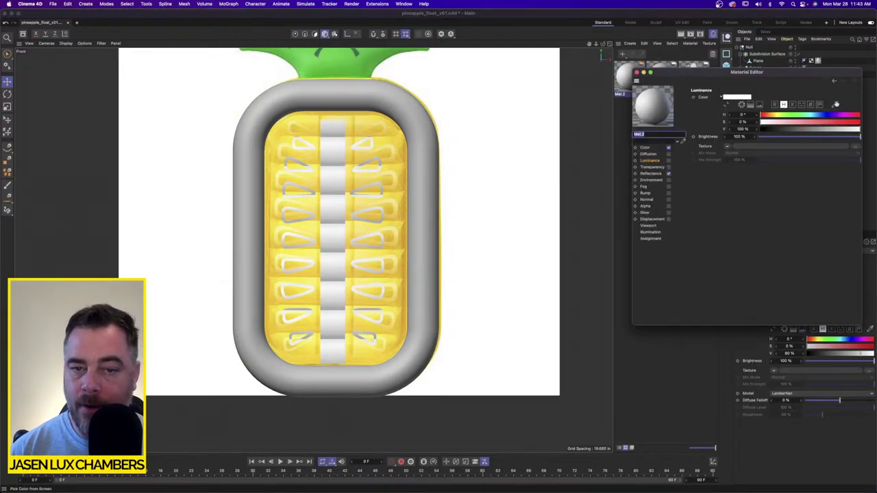
click(362, 201)
click(651, 149)
click(836, 104)
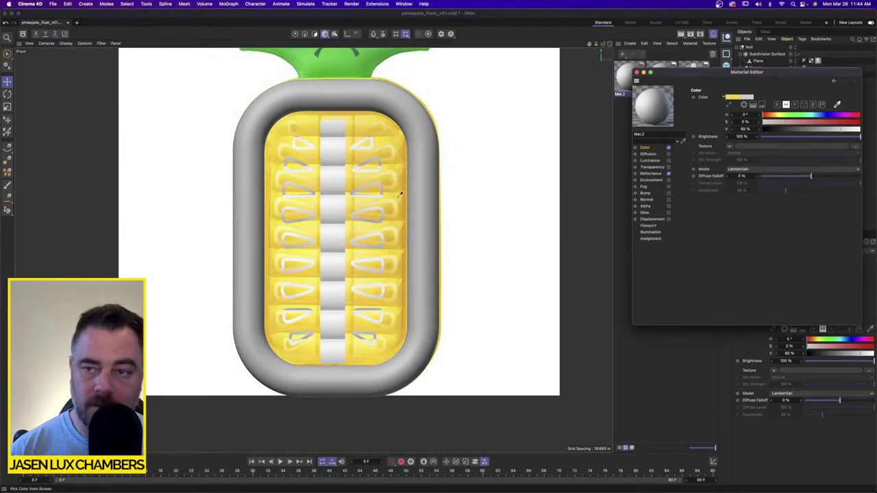
click(401, 195)
click(636, 71)
drag(766, 60, 766, 61)
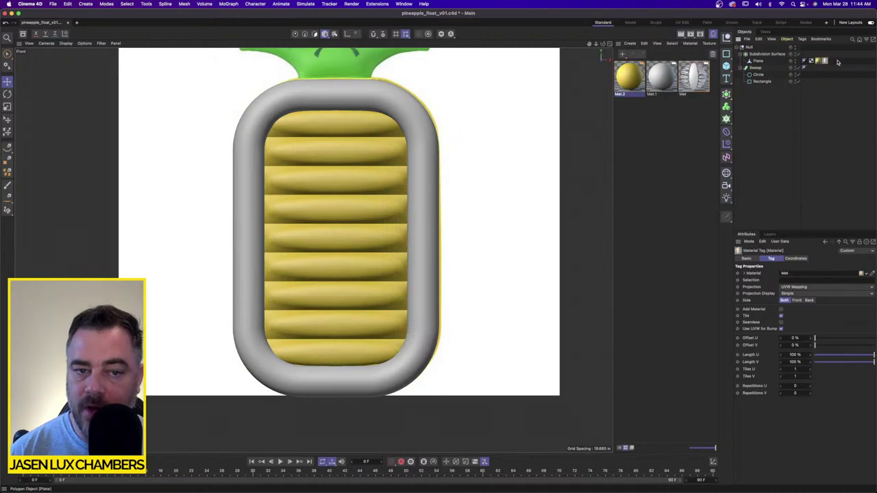
click(840, 63)
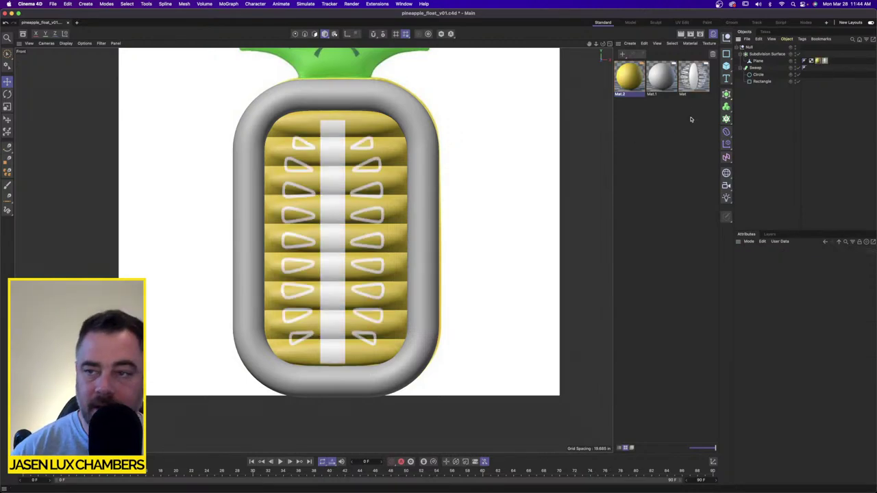
Step: Set the projection of the seeds material tag on the ribbed plane to Flat
click(759, 61)
click(825, 61)
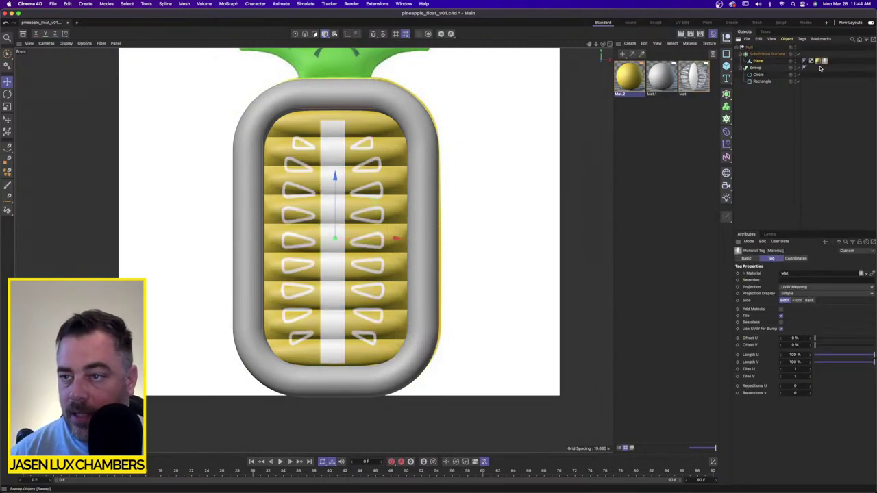
click(808, 288)
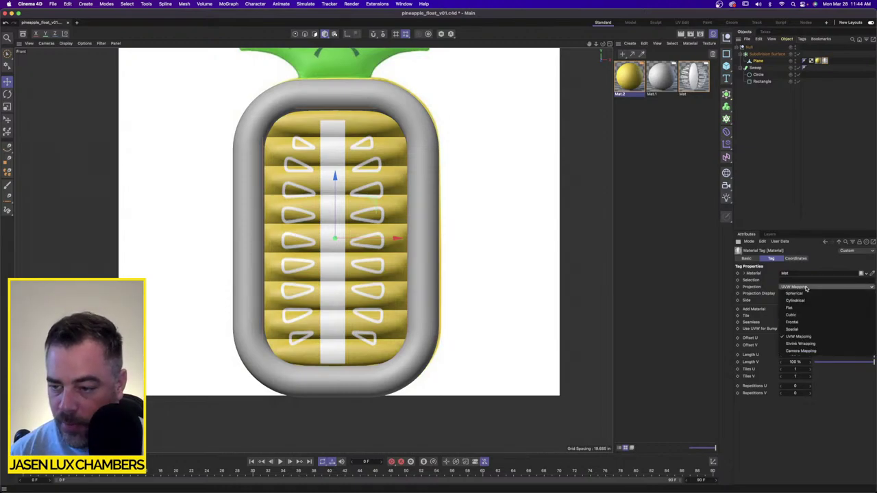
click(811, 311)
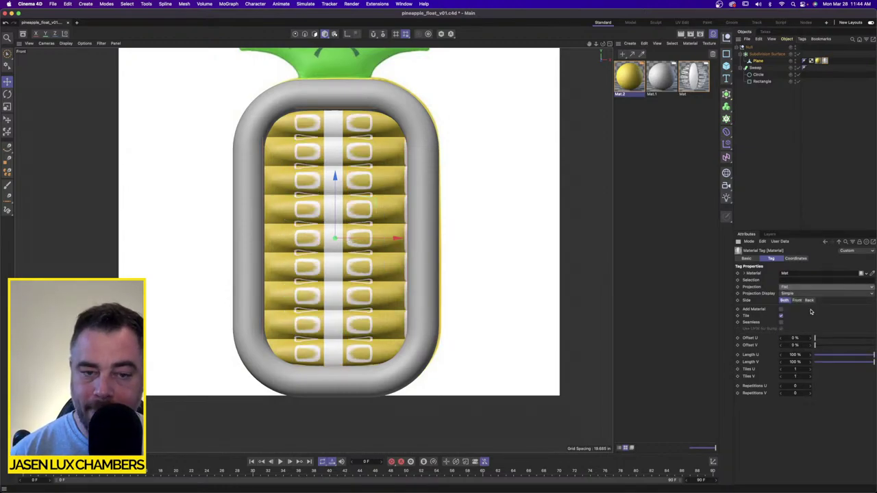
Step: Fit the seeds texture to a rectangular region drawn around the ribbed centre of the float
click(802, 40)
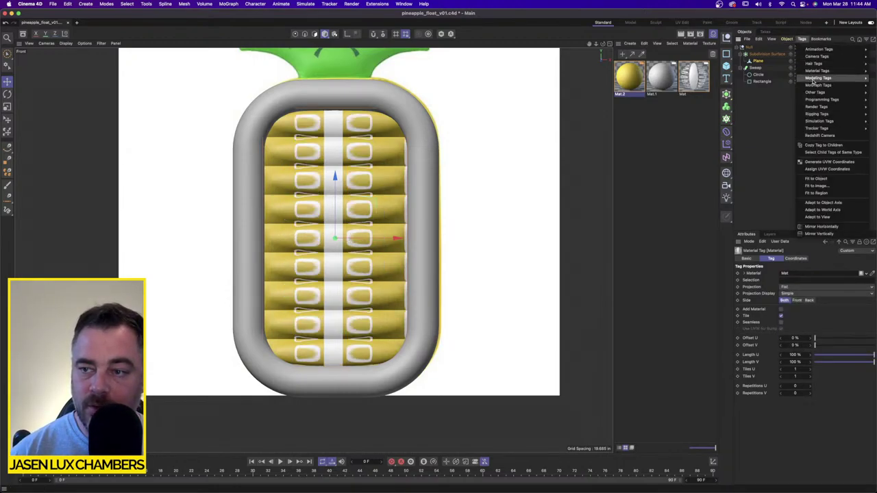
click(837, 194)
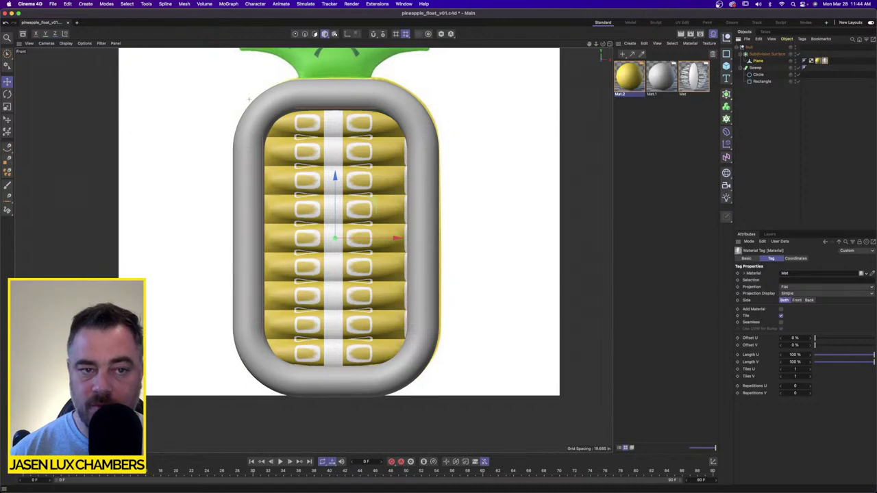
drag(251, 95, 426, 379)
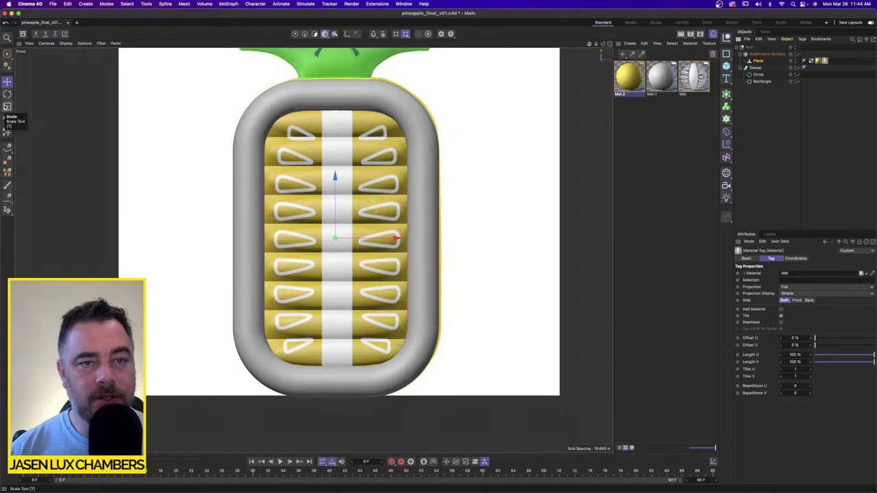
Step: Reposition the seeds texture and stretch it vertically so the seed outlines line up with the ribs
click(336, 34)
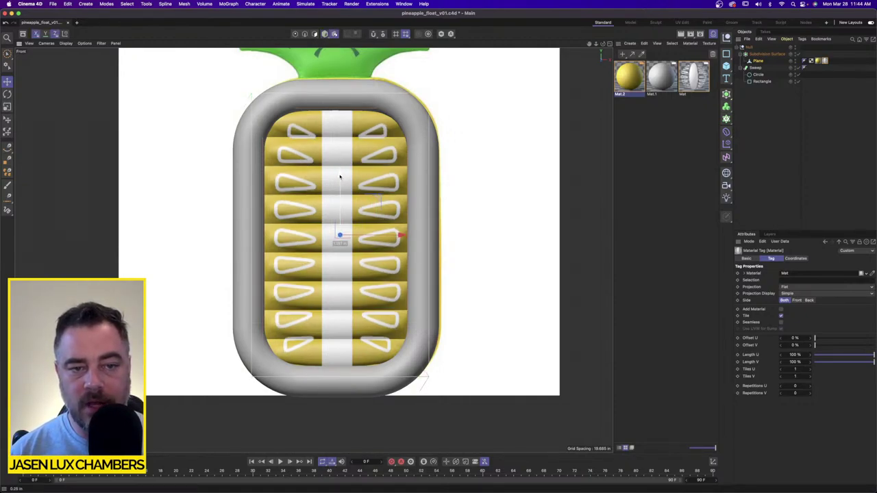
click(7, 106)
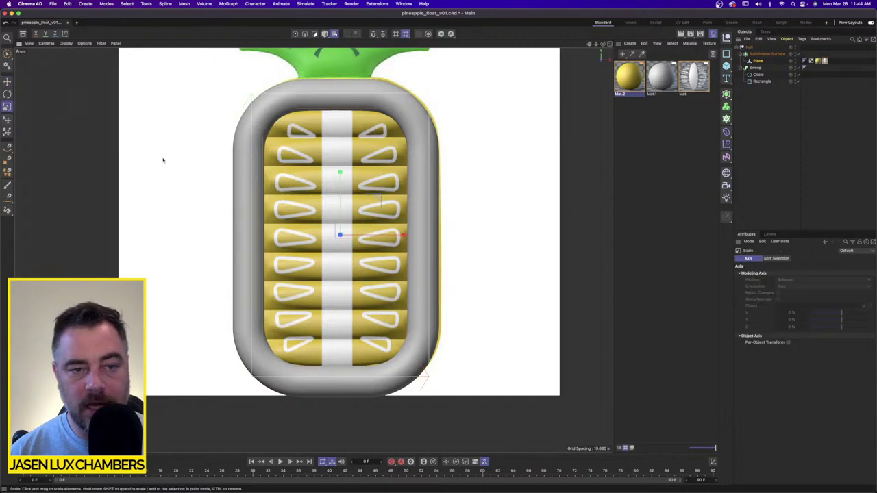
drag(334, 172, 341, 172)
click(6, 81)
drag(401, 237, 387, 237)
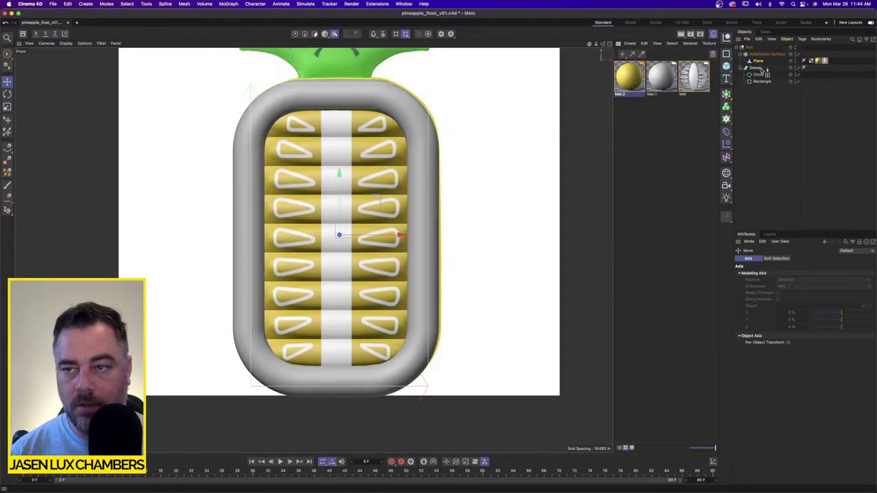
Step: Apply the yellow material to the swept outer ring
drag(762, 71, 761, 69)
click(756, 116)
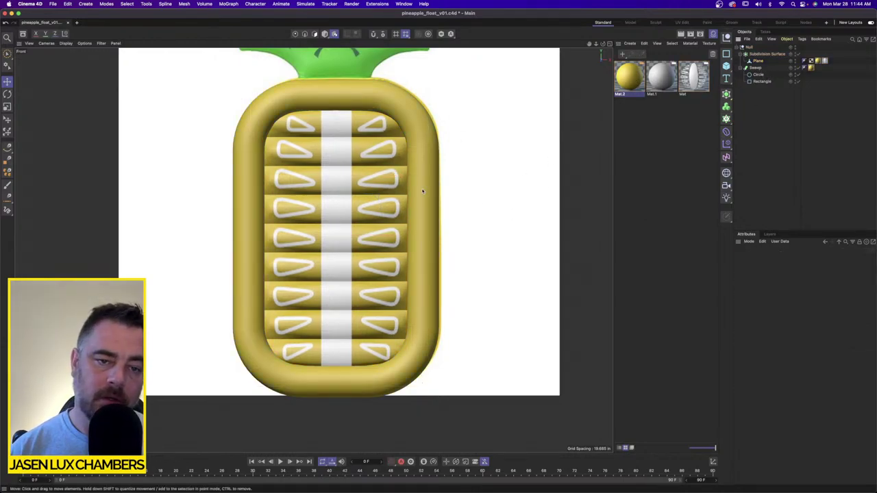
Step: Draw a four-sided polygon with the Polygon Pen over the central peak of the lowest leaf tier, starting at the leaf crown's centre line
scroll(423, 191, down, 5)
scroll(369, 181, up, 6)
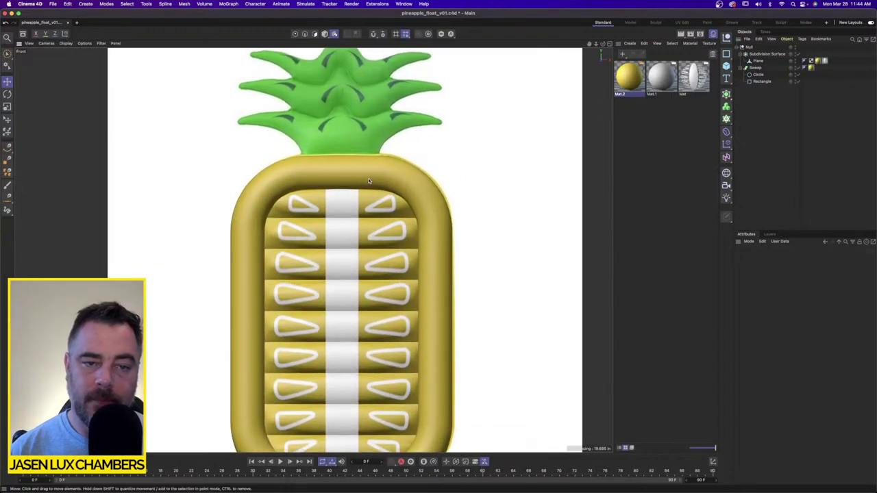
scroll(376, 82, up, 1)
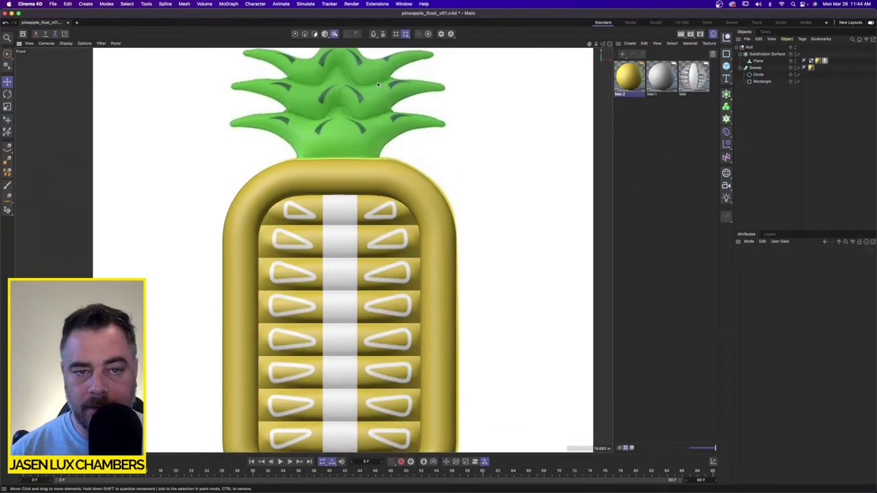
alt+middle_drag(377, 82, 382, 161)
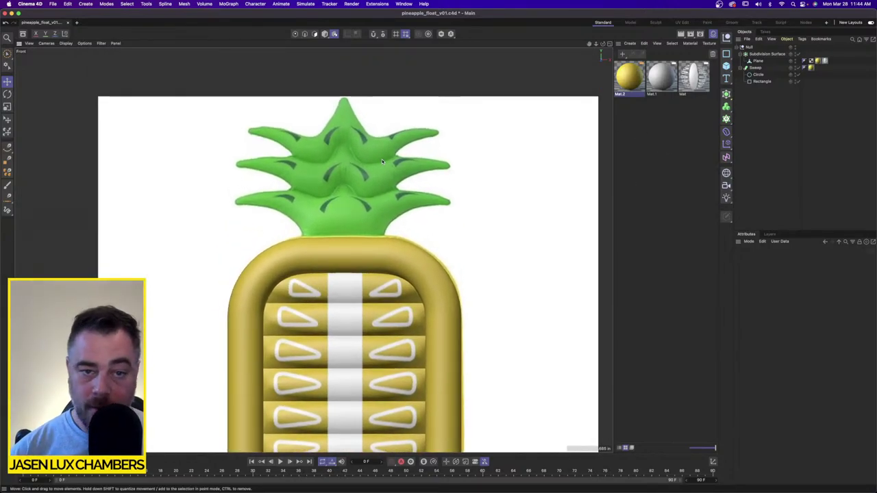
scroll(382, 159, up, 3)
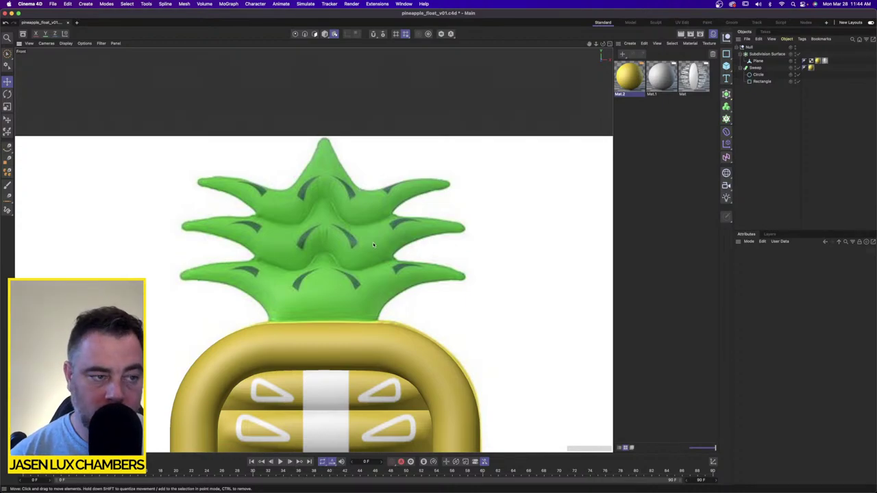
scroll(387, 266, up, 3)
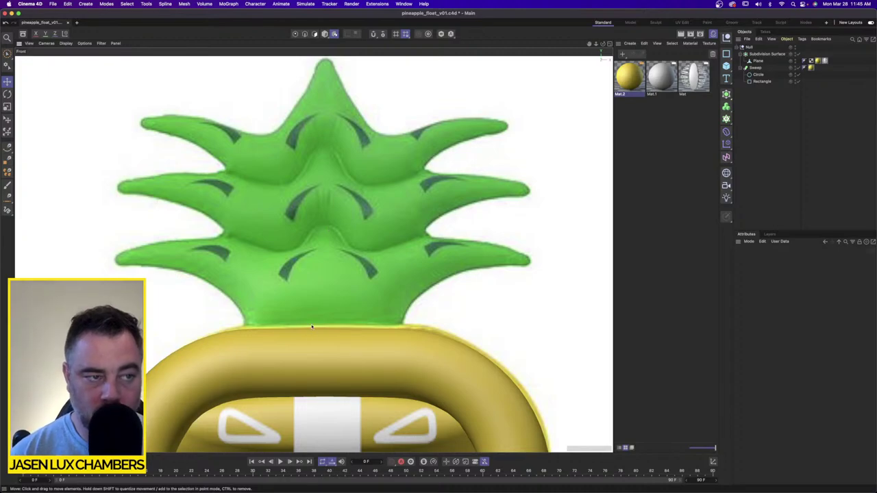
click(9, 160)
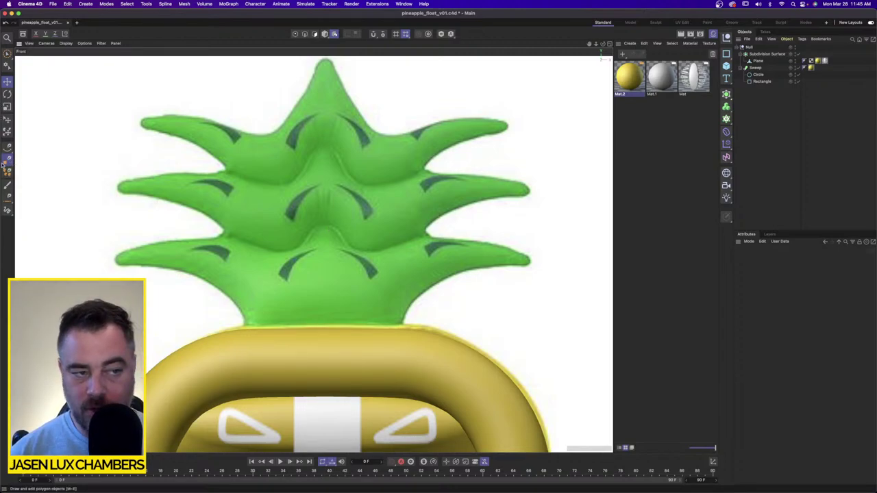
scroll(324, 231, up, 4)
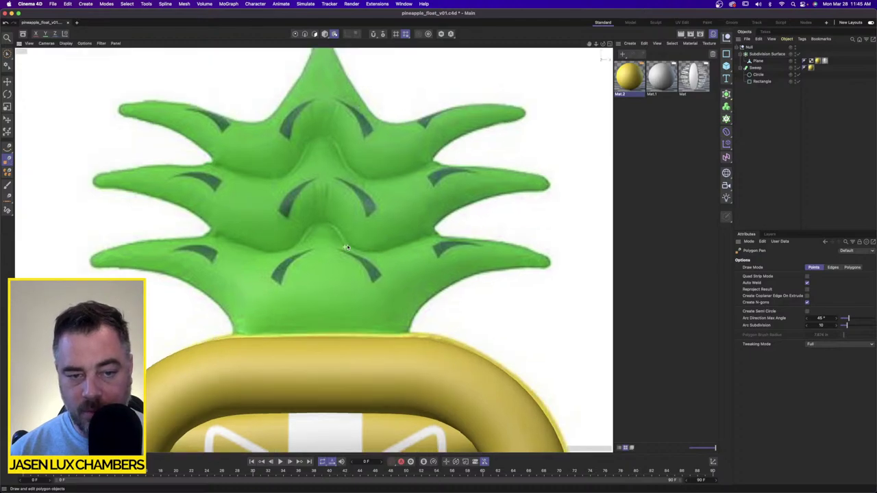
click(318, 218)
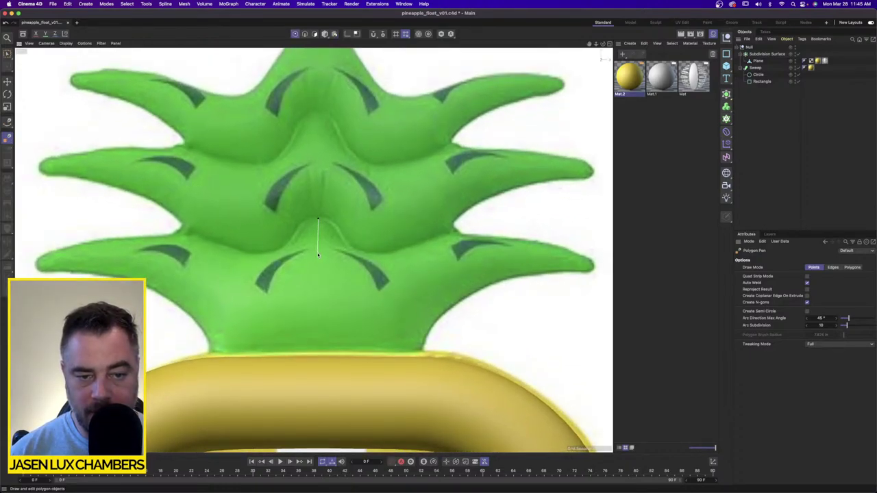
click(318, 253)
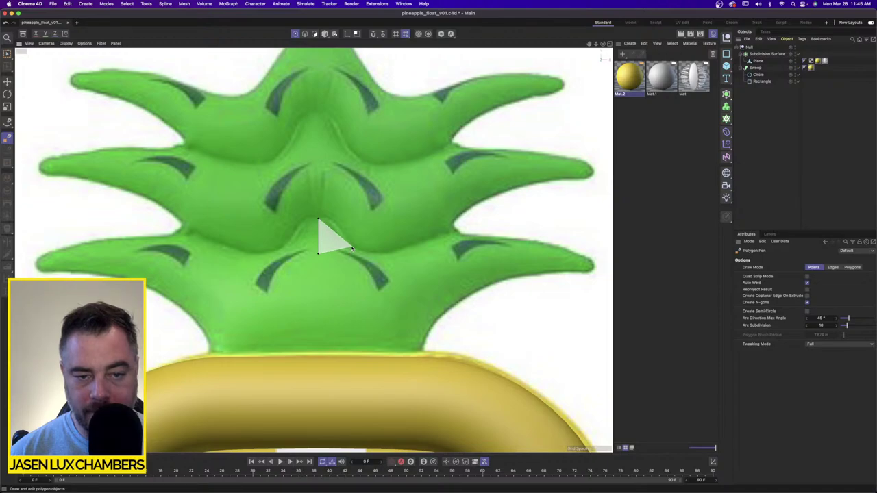
click(350, 246)
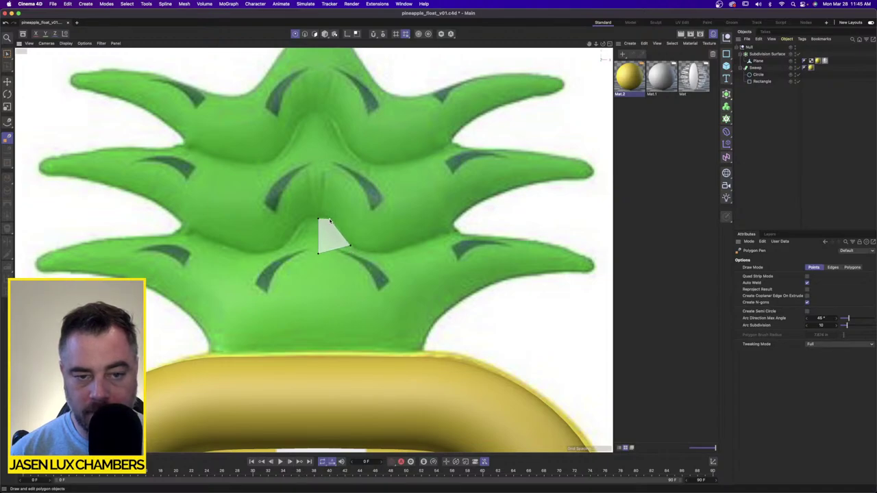
double_click(329, 221)
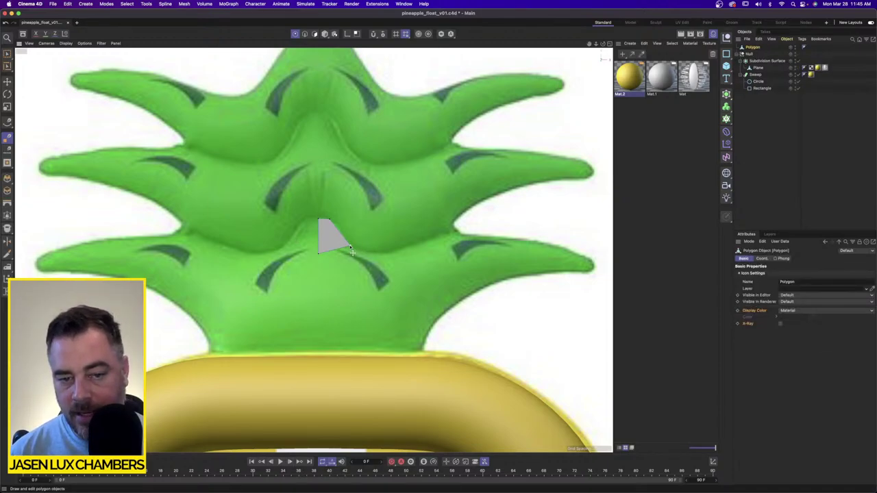
click(374, 255)
click(371, 275)
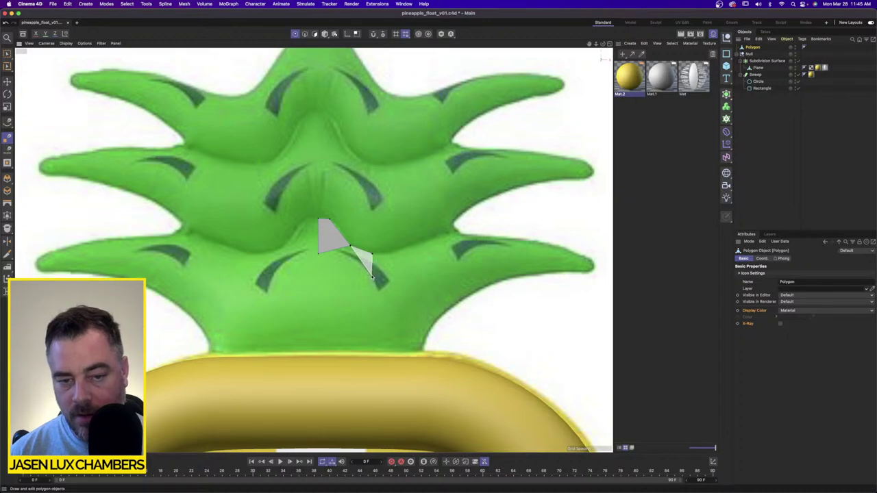
click(319, 258)
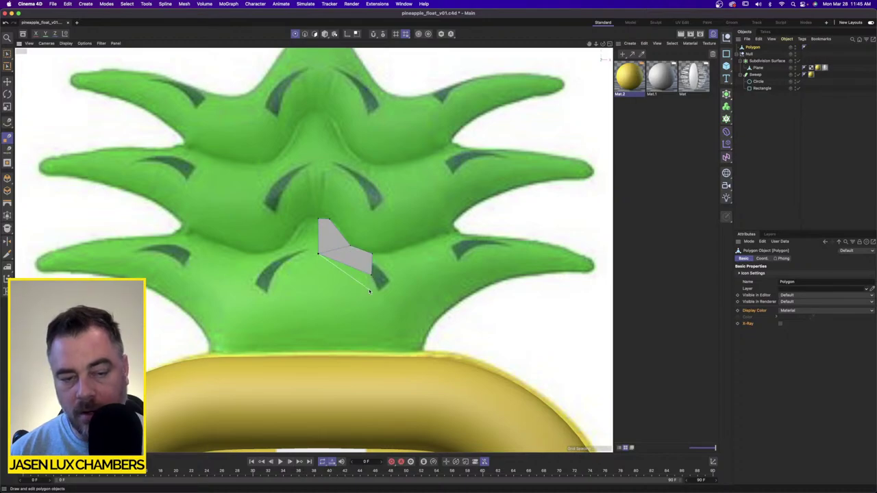
key(super+z)
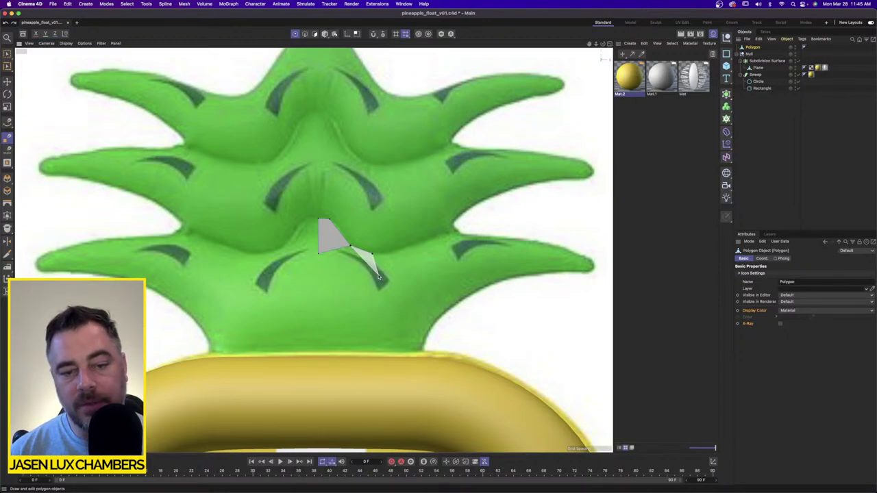
click(352, 288)
key(Escape)
Step: Draw a four-sided polygon in the lowest leaf tier, extending outward and down from the outer lower corner of the peak polygon
click(351, 246)
click(372, 254)
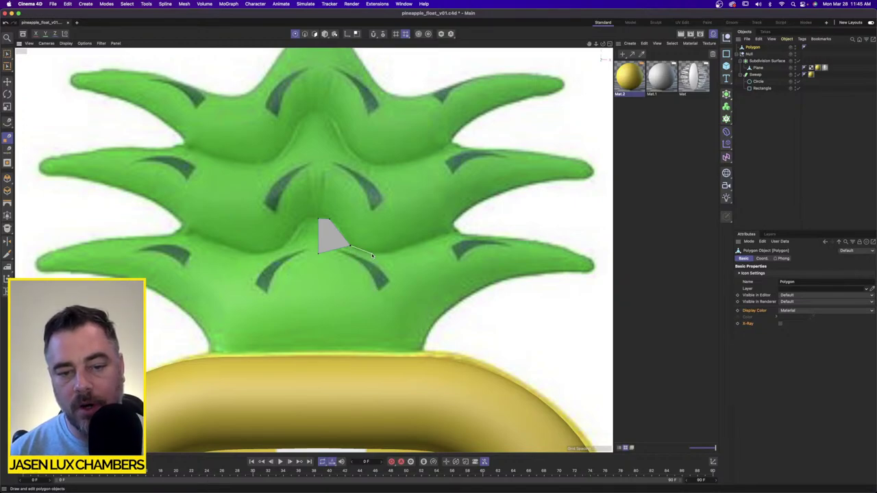
click(376, 292)
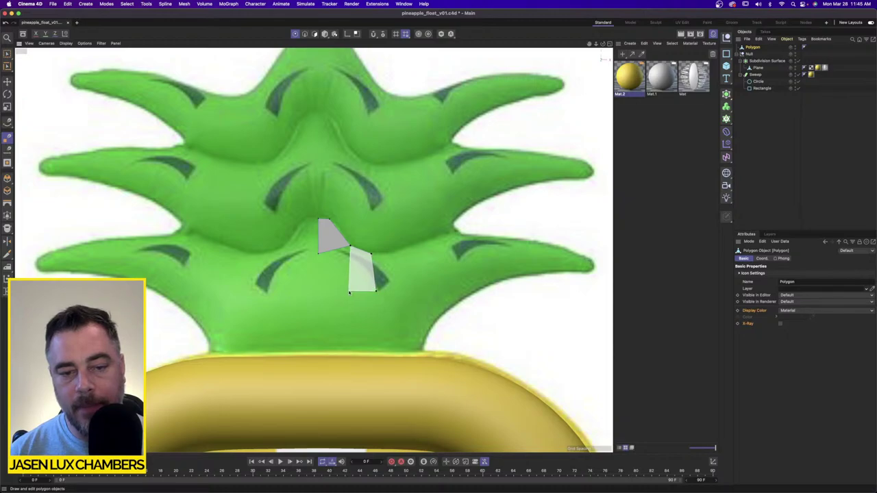
click(351, 292)
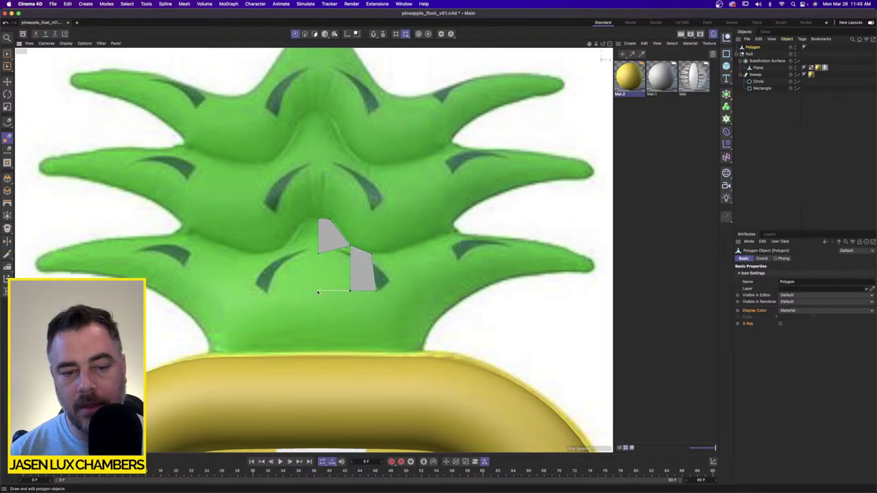
Step: Fill the gap directly below the peak polygon with a four-sided polygon running along the crown's centre line
click(319, 292)
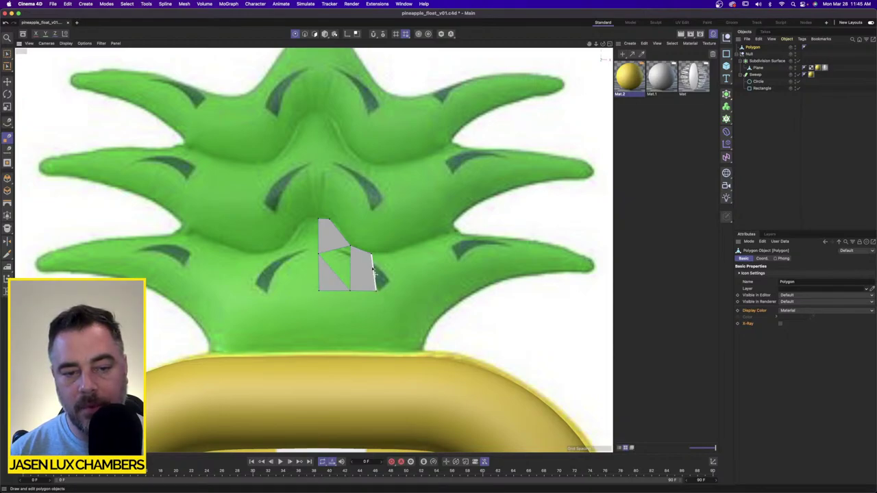
key(Escape)
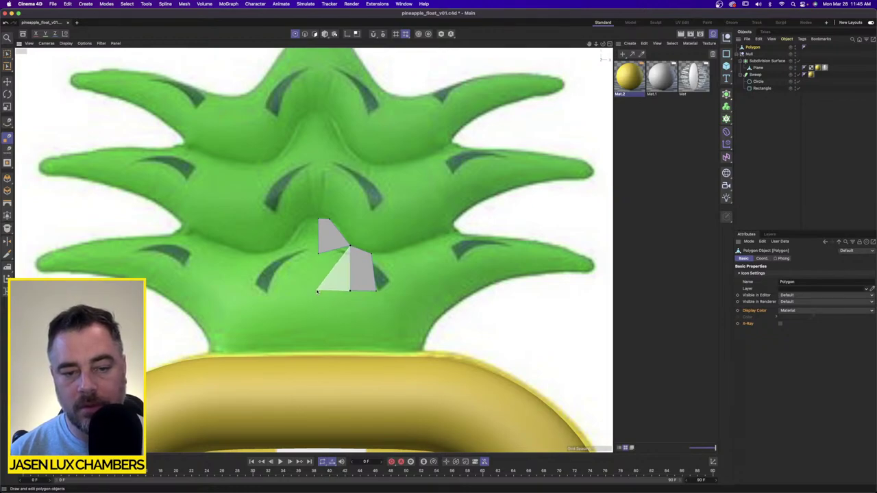
click(316, 292)
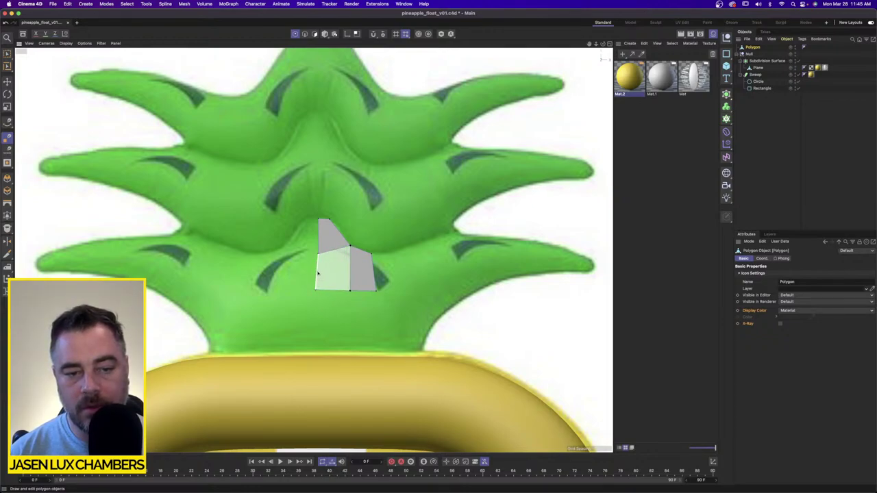
click(319, 255)
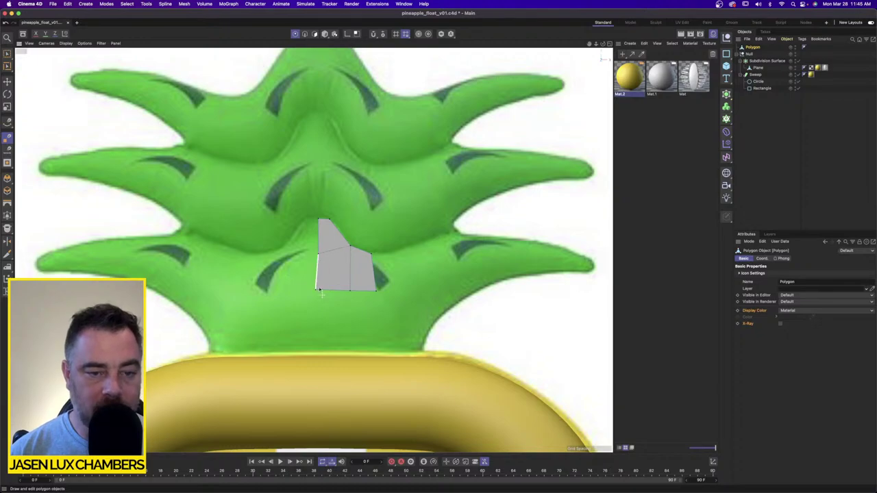
key(Escape)
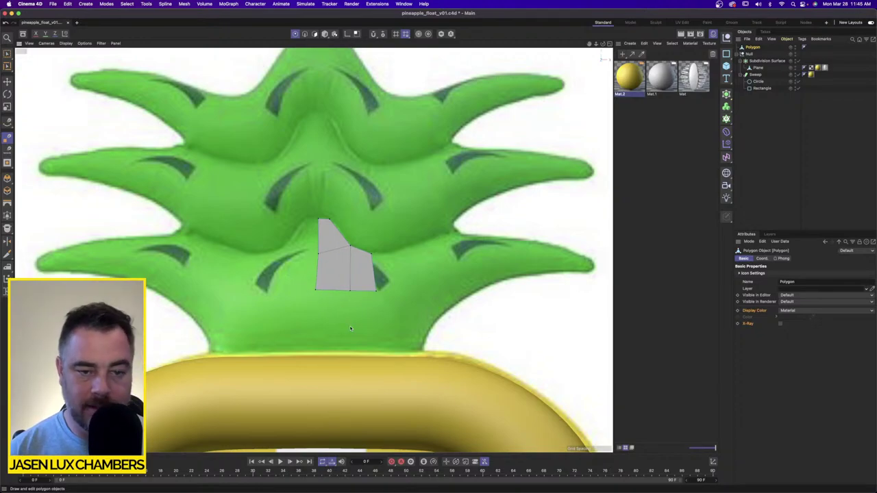
Step: Add two adjoining four-sided polygons below the existing ones, reaching down to the base of the leaf crown at the yellow ring
click(316, 291)
click(313, 354)
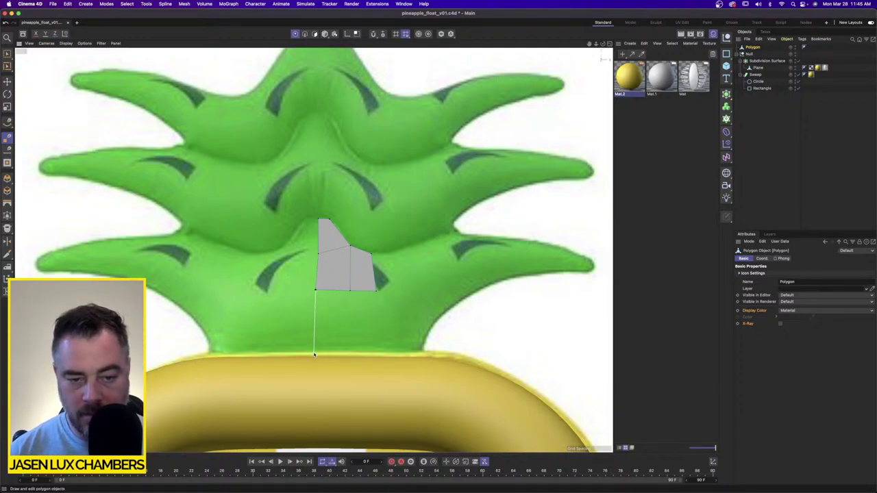
click(352, 354)
click(350, 291)
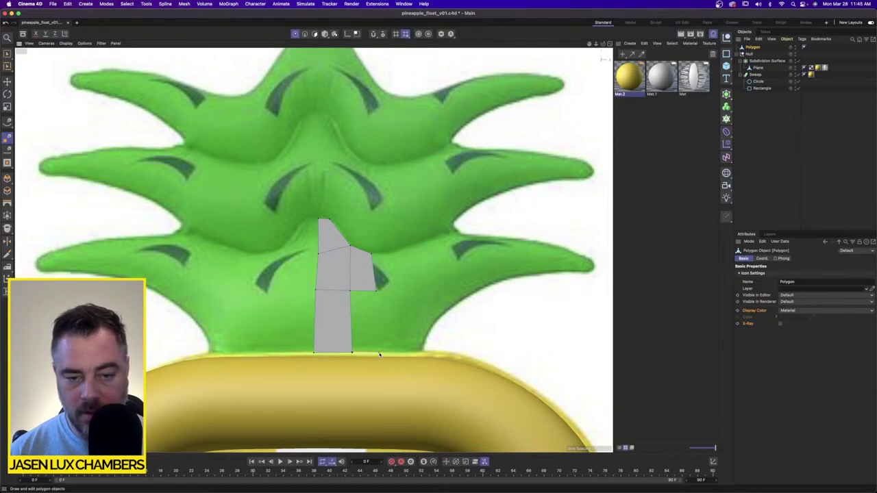
click(380, 354)
click(376, 291)
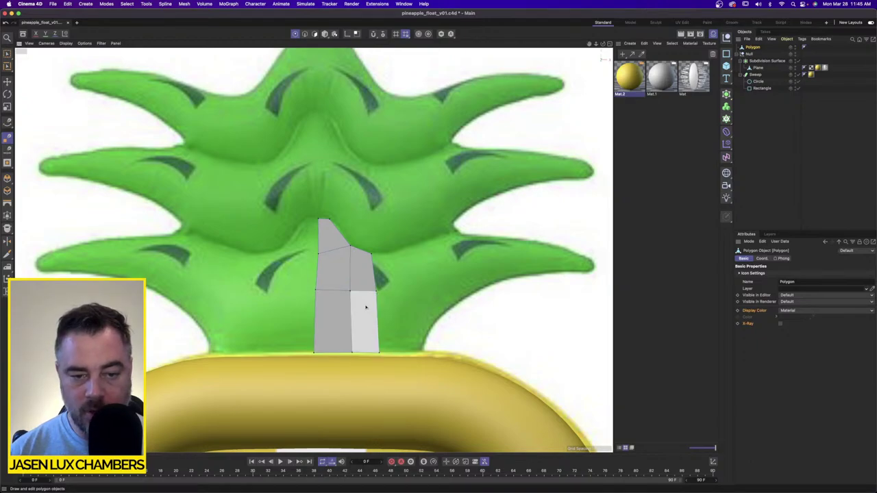
Step: Add two wide polygons, one above the other, extending the lowest tier outward to where the right-hand leaf narrows
click(423, 355)
click(471, 295)
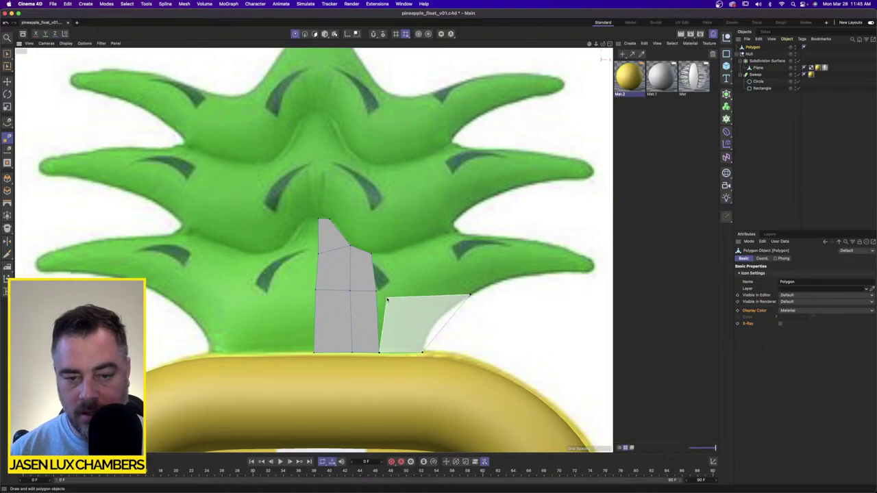
click(379, 294)
click(372, 254)
click(468, 233)
double_click(470, 295)
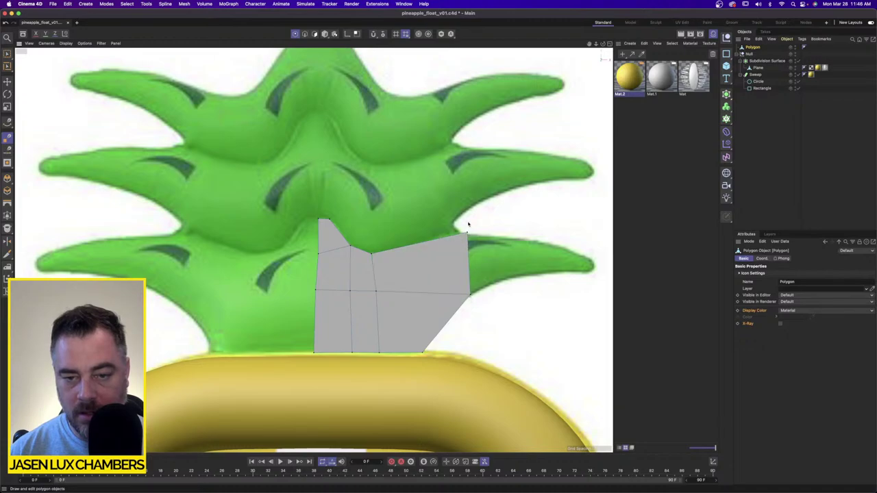
Step: Continue the lowest right-hand leaf with three tapering polygons following the reference outline out to its tip
click(523, 239)
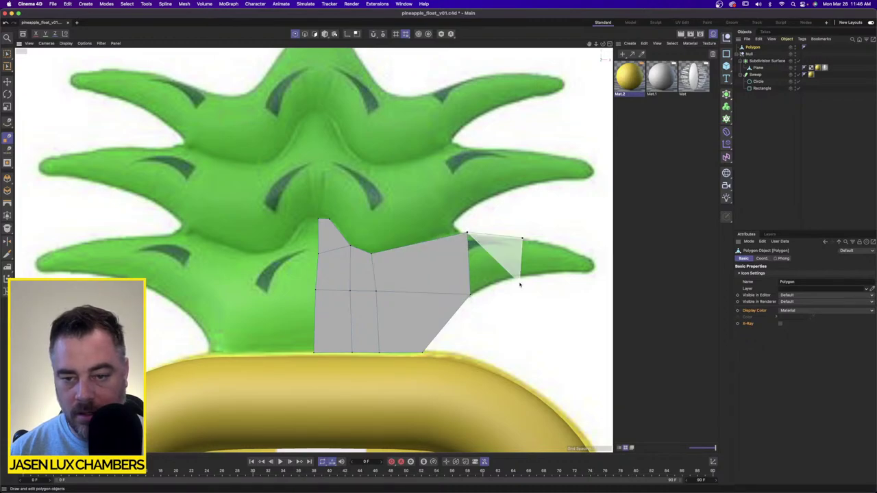
click(526, 275)
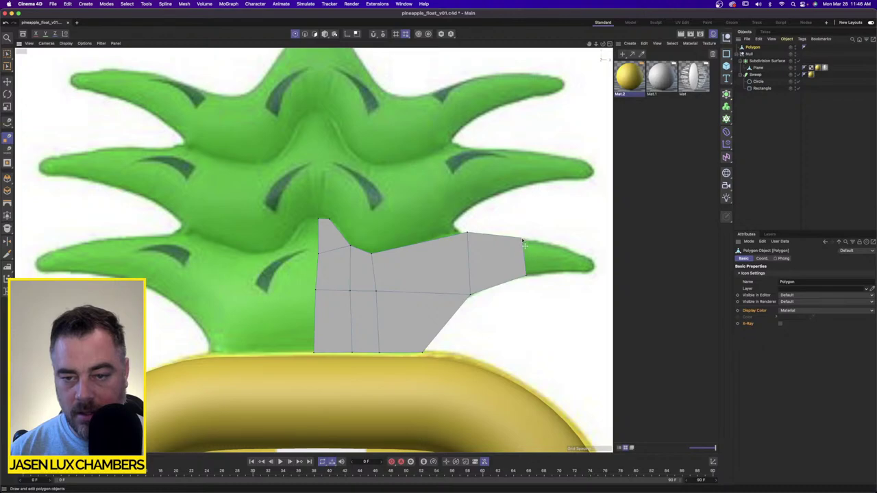
click(563, 248)
click(564, 270)
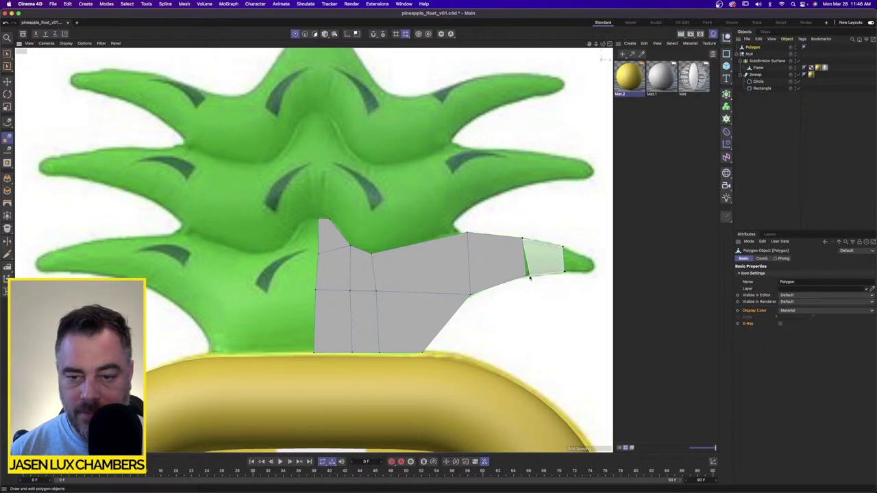
click(591, 259)
click(591, 271)
click(565, 272)
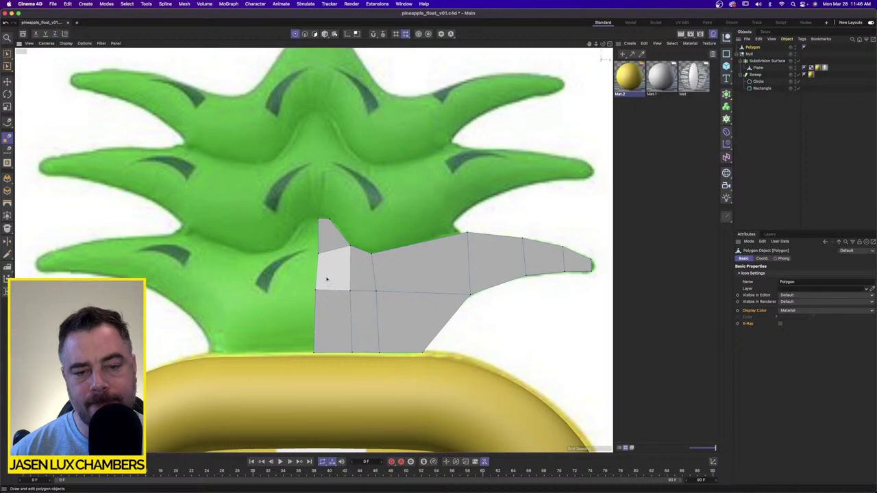
Step: Select the leaf mesh's points along the centre line with Rectangle Selection and scale them horizontally into a straight vertical line
click(7, 54)
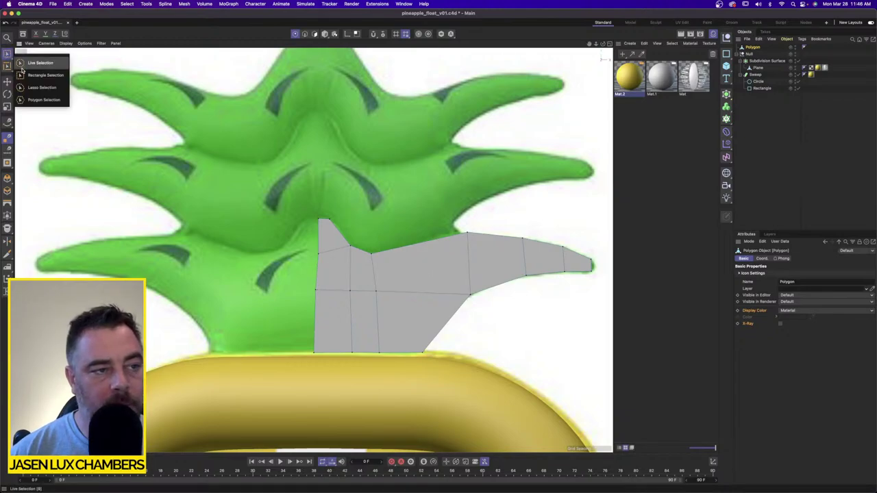
click(45, 74)
drag(299, 179, 322, 374)
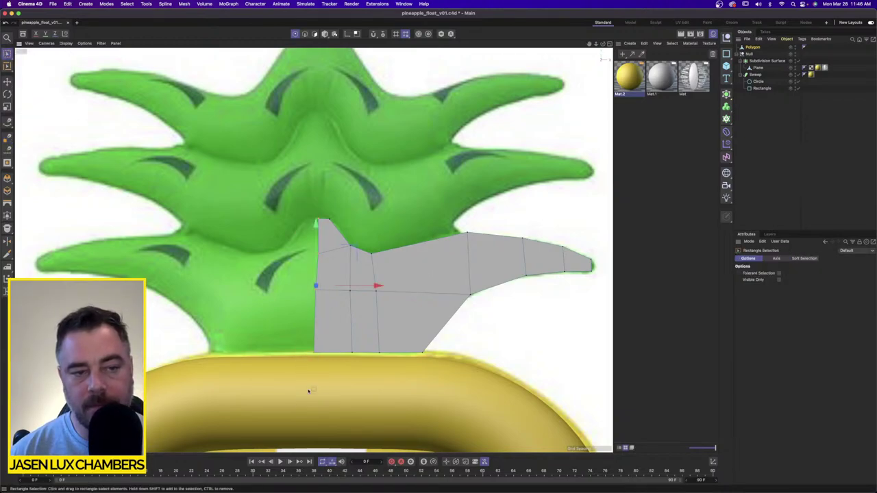
key(t)
drag(378, 286, 315, 288)
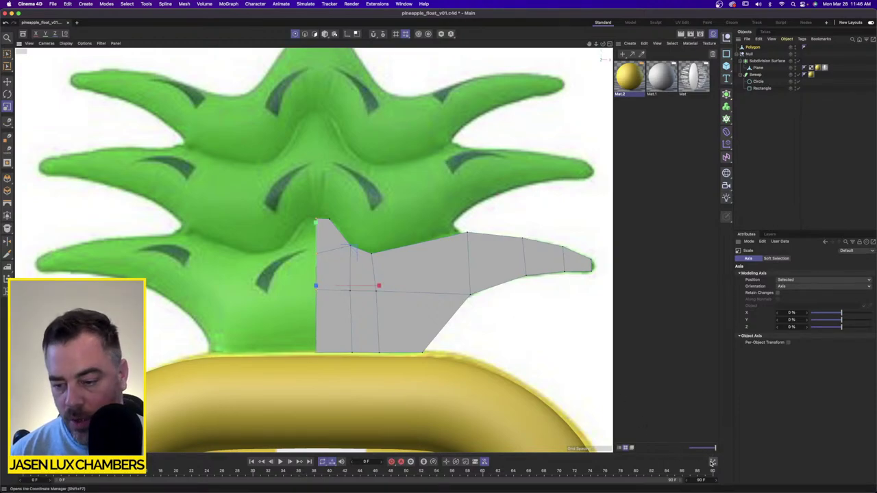
Step: Set the X position of the selected centre-line points to 0 in using the Coordinate Manager
click(713, 462)
click(770, 466)
text(0)
key(Return)
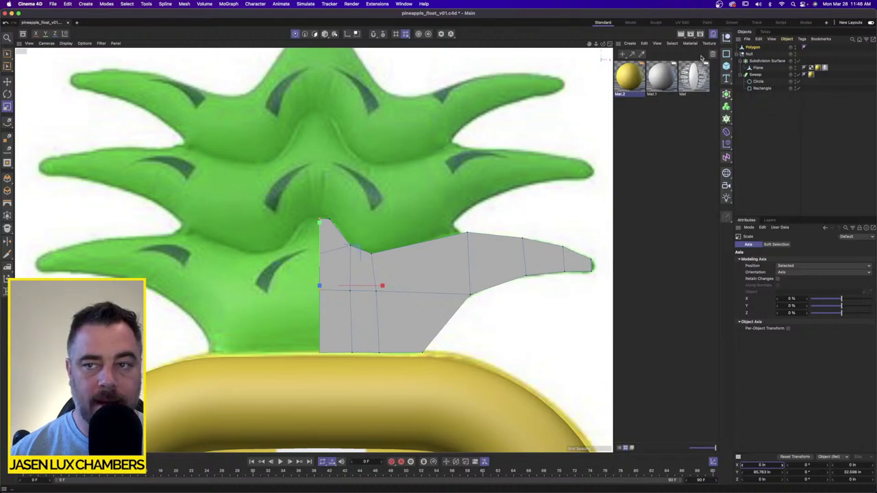
Step: Place the leaf polygon object under a new Subdivision Surface
click(754, 47)
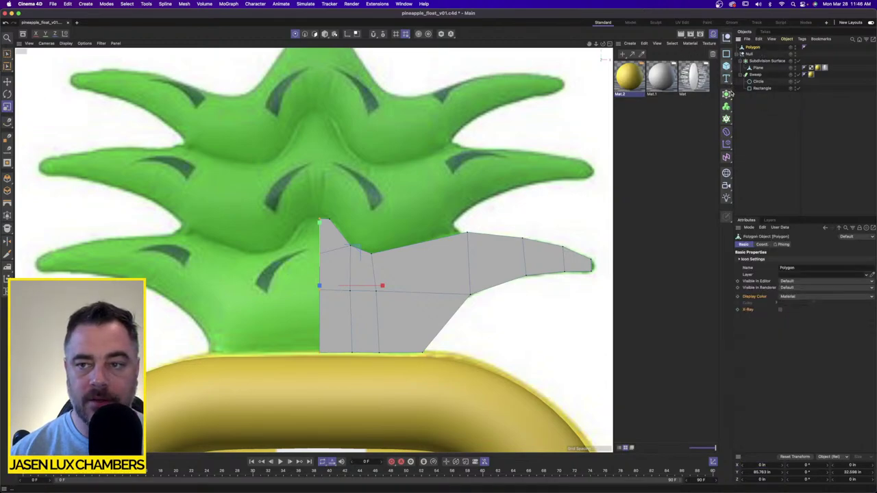
click(727, 94)
click(758, 54)
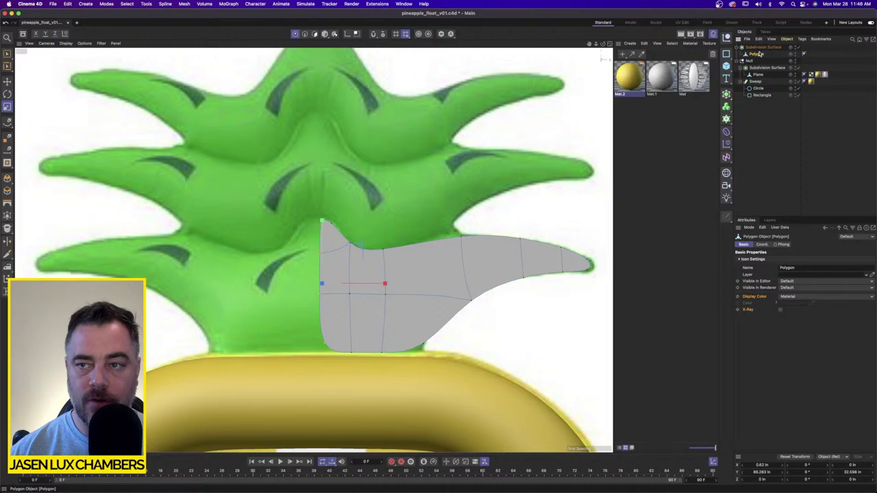
Step: Extrude all polygons of the leaf mesh by about 19.8 in with Preserve Groups enabled
click(315, 33)
key(ctrl+a)
key(d)
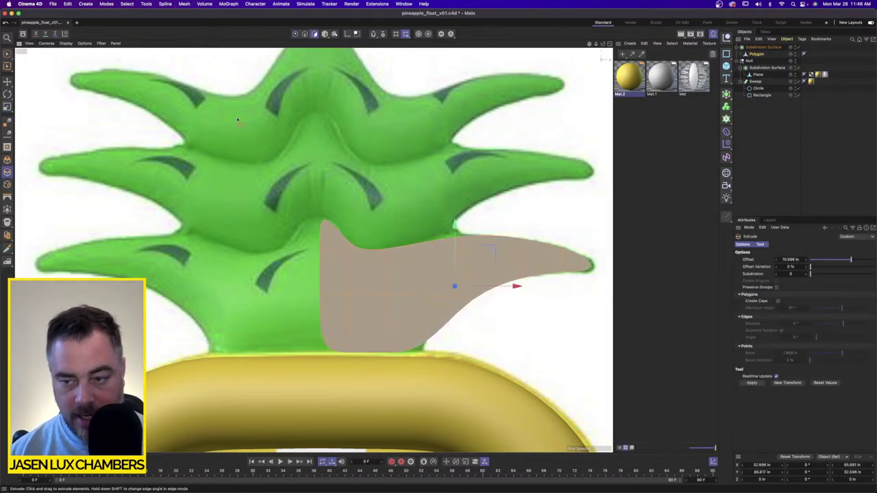
click(777, 287)
mouse_move(93, 224)
mouse_down()
mouse_move(137, 226)
mouse_move(164, 206)
mouse_up()
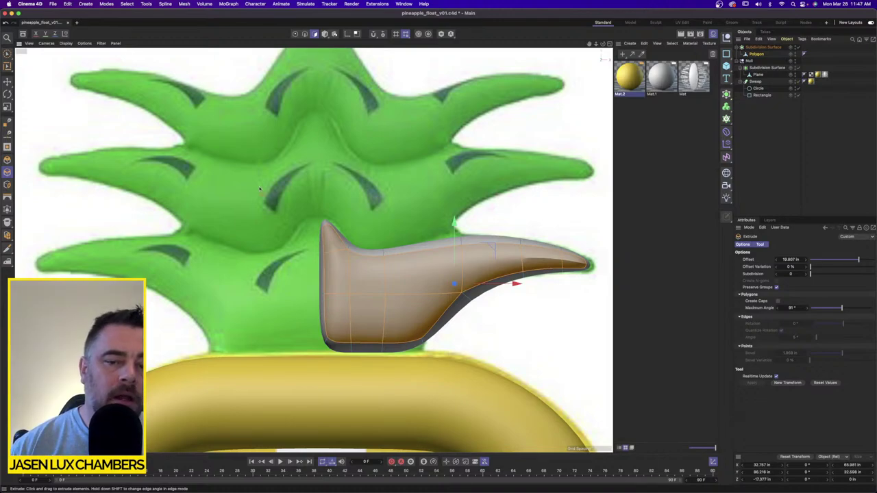
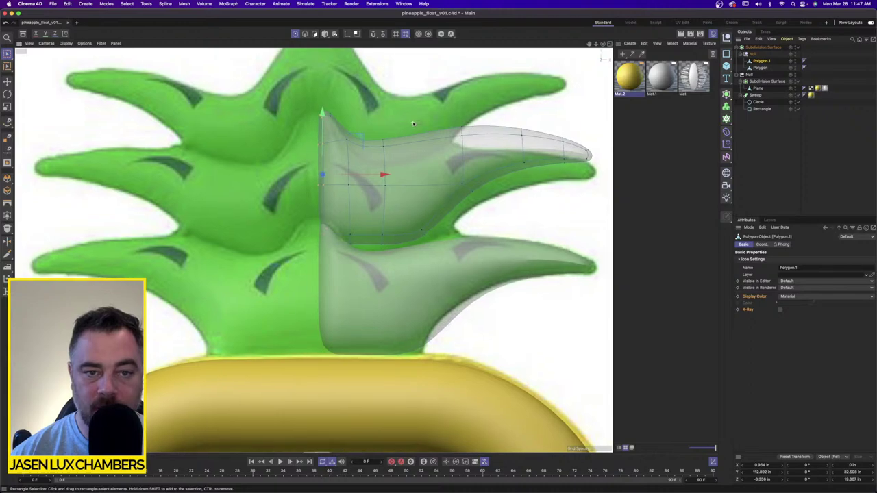
Step: Lower the upper inner points and the outer leaf points of the second-tier copy to match the middle leaf in the reference
drag(333, 119, 410, 190)
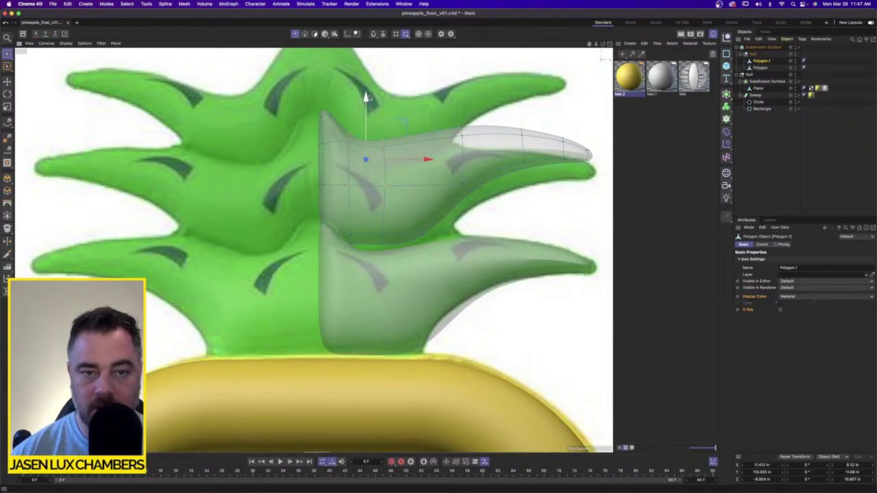
drag(368, 107, 385, 124)
drag(420, 98, 601, 220)
drag(529, 98, 528, 122)
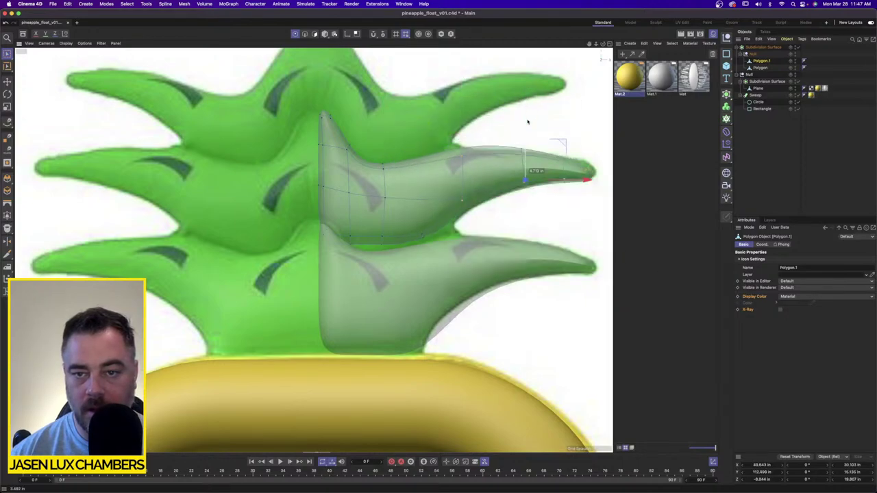
drag(611, 125, 574, 207)
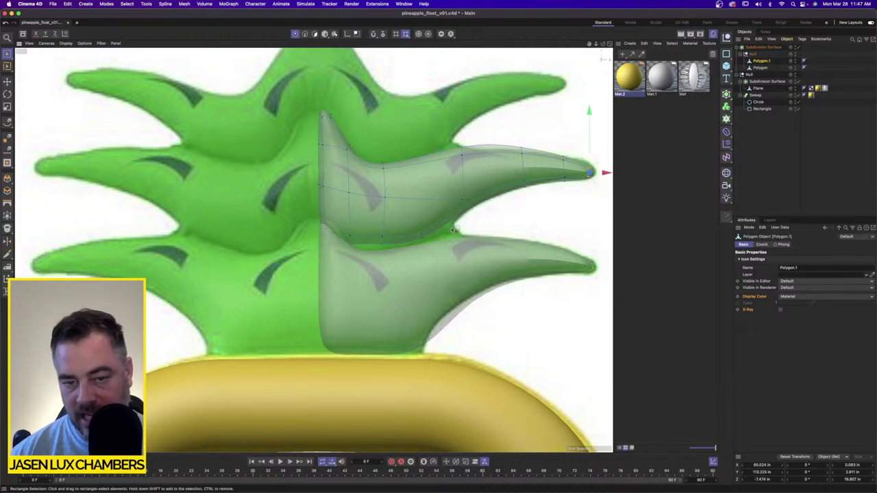
Step: Reshape the second tier's underside, moving its outer bottom points outward and raising the innermost ones to the lowest tier's peak
scroll(452, 230, up, 2)
drag(464, 290, 404, 221)
drag(472, 238, 495, 237)
drag(351, 227, 392, 277)
drag(351, 215, 317, 267)
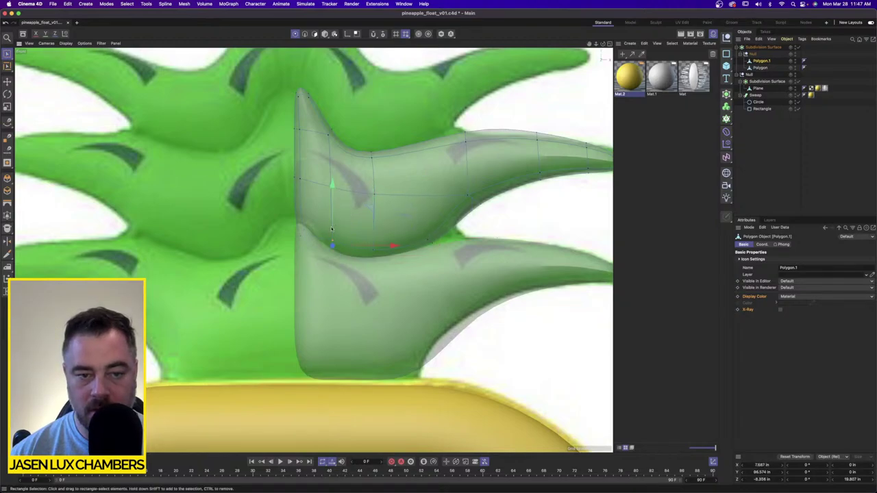
drag(308, 212, 289, 248)
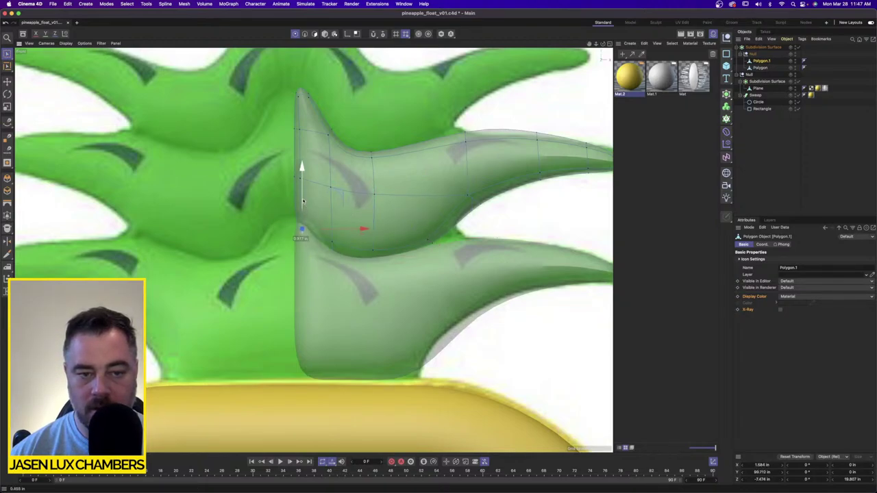
drag(304, 183, 305, 192)
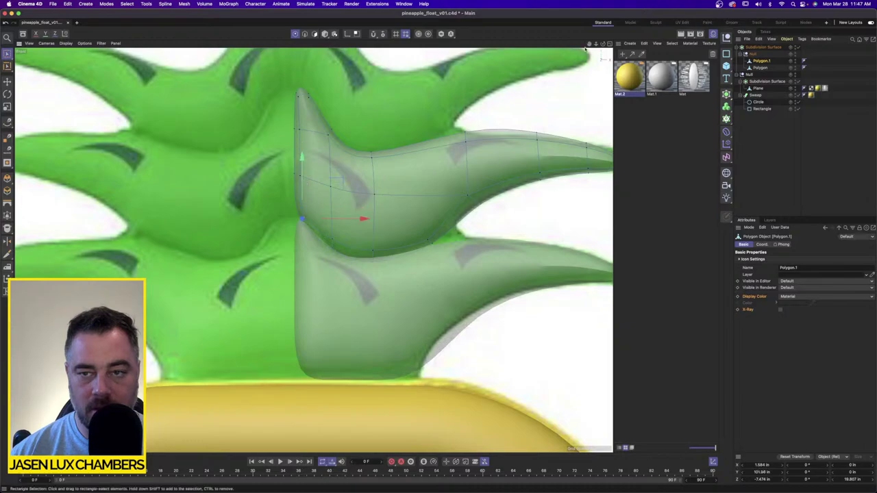
Step: Examine the shape of both leaf tiers from several angles in the perspective view with nothing selected
alt+middle_drag(432, 250, 428, 307)
scroll(428, 307, down, 1)
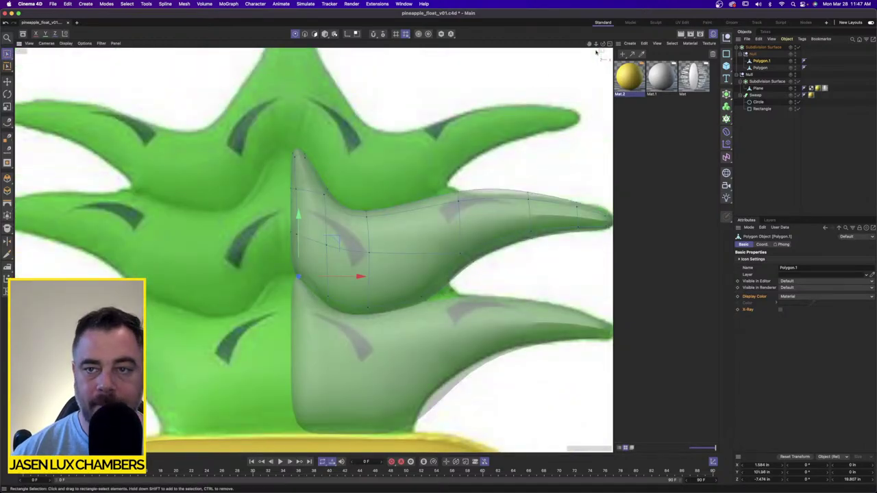
click(610, 43)
click(312, 44)
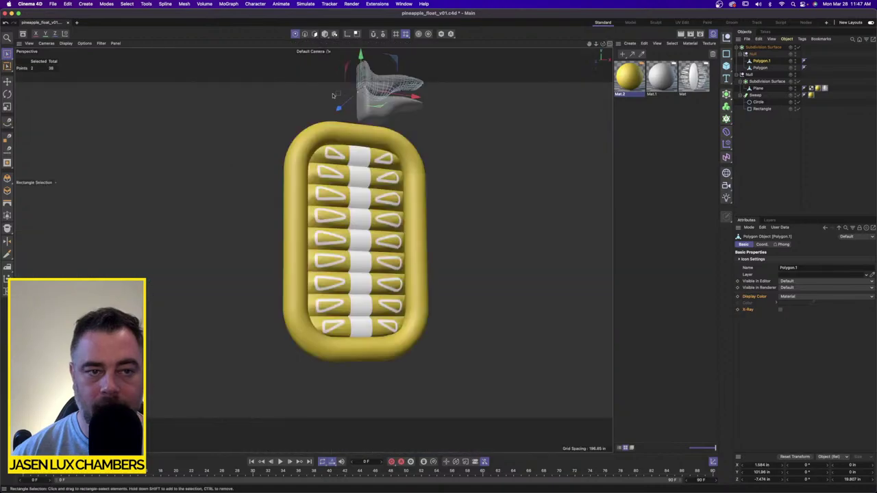
key(o)
alt+drag(395, 207, 363, 257)
click(816, 176)
alt+drag(309, 275, 411, 257)
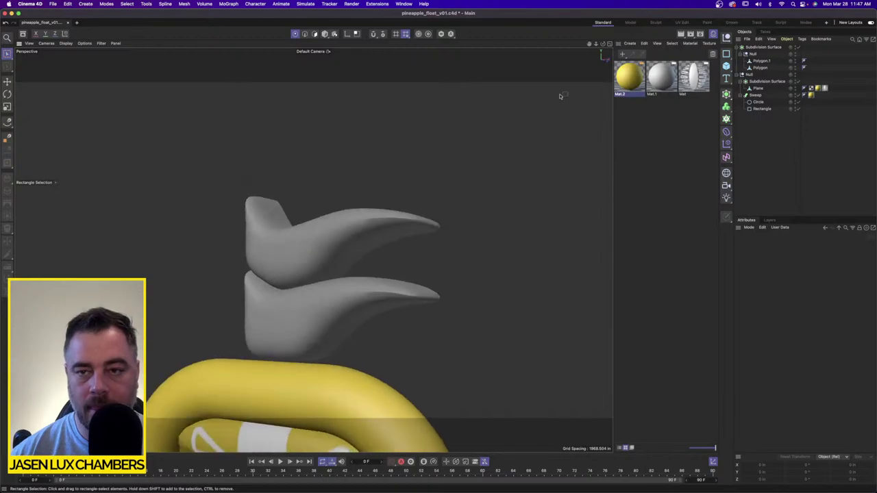
Step: Add a lengthwise loop cut at 50% offset through the lower part of the second-tier leaf mesh, Polygon.1
click(610, 43)
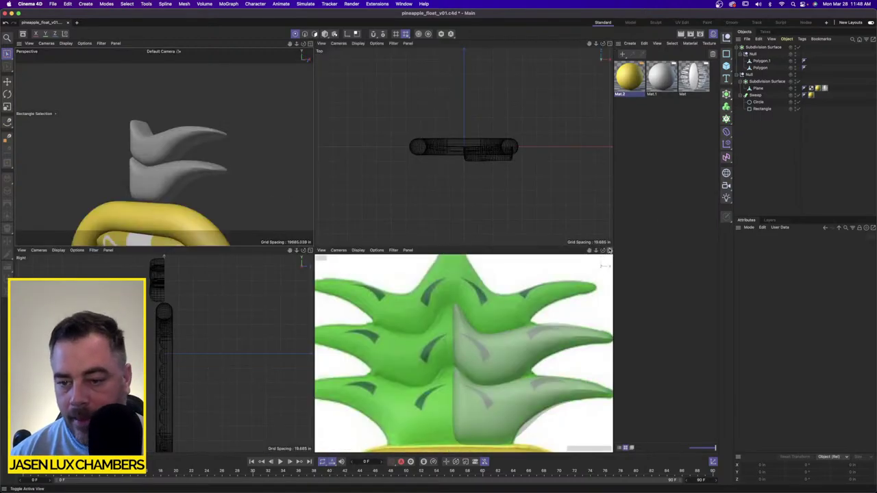
click(609, 250)
scroll(519, 281, up, 3)
scroll(495, 292, down, 1)
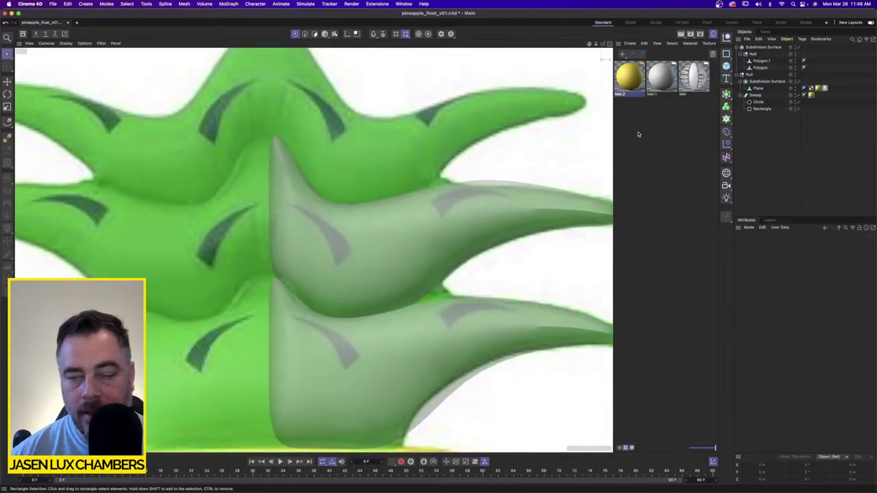
scroll(510, 168, down, 2)
middle_drag(510, 167, 415, 146)
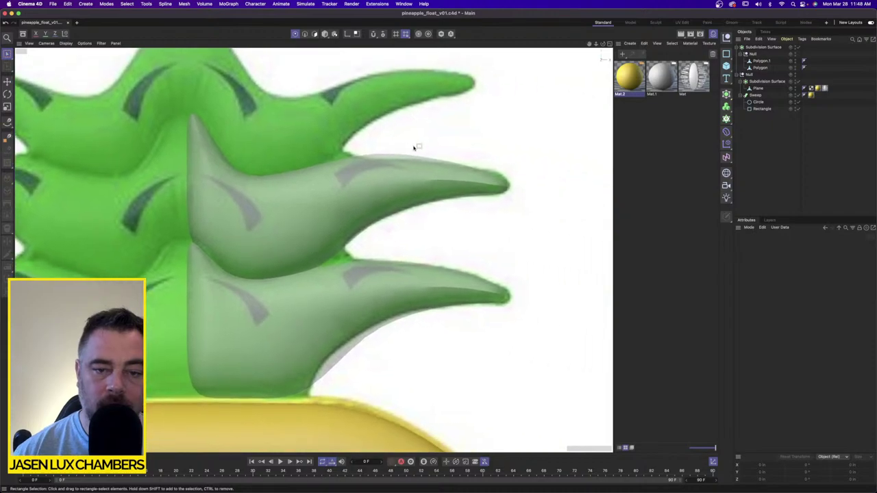
scroll(414, 147, up, 1)
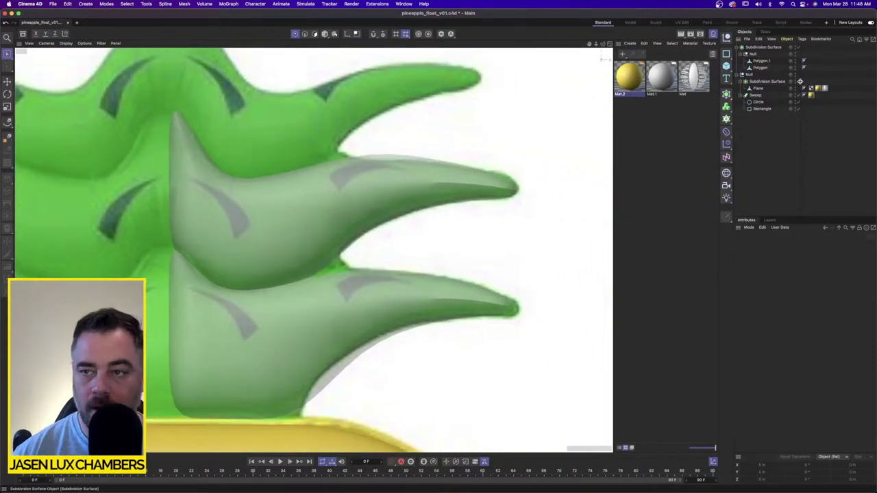
click(760, 62)
scroll(355, 248, up, 2)
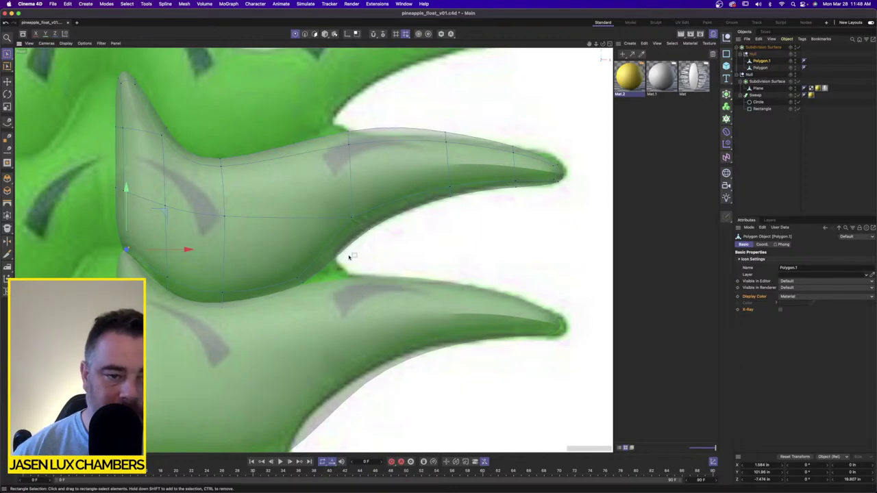
click(216, 3)
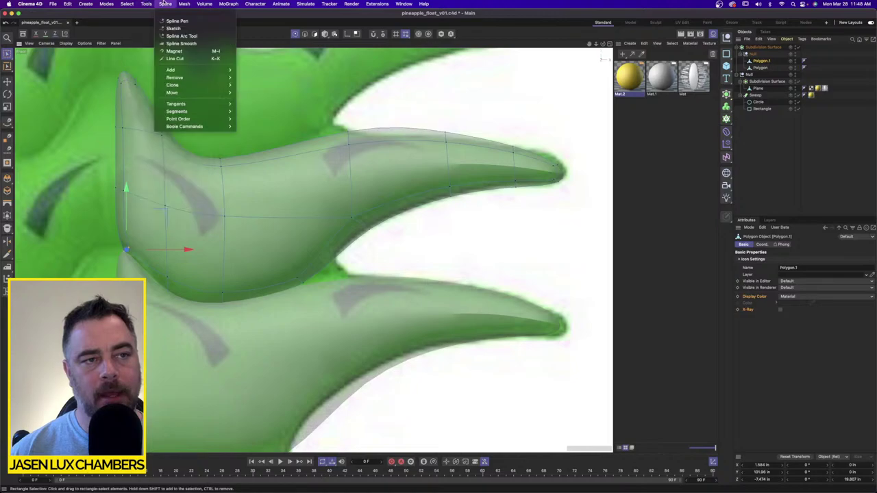
mouse_move(190, 18)
mouse_move(206, 91)
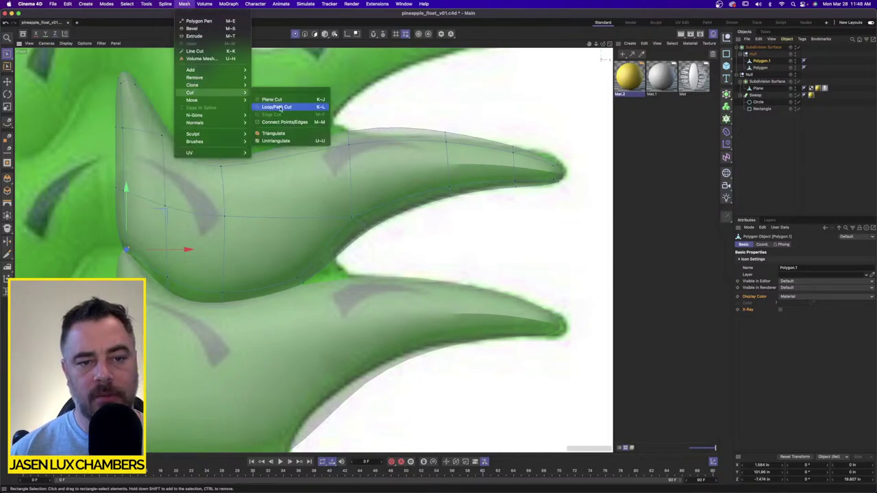
click(278, 108)
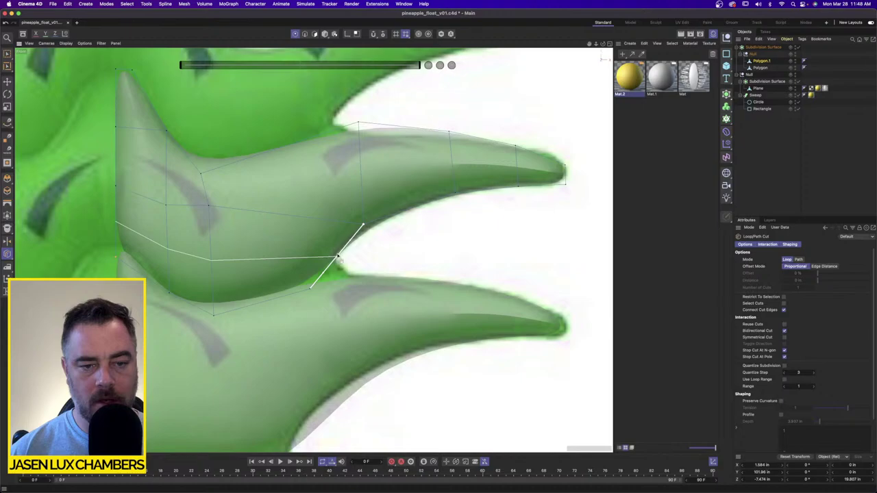
click(339, 261)
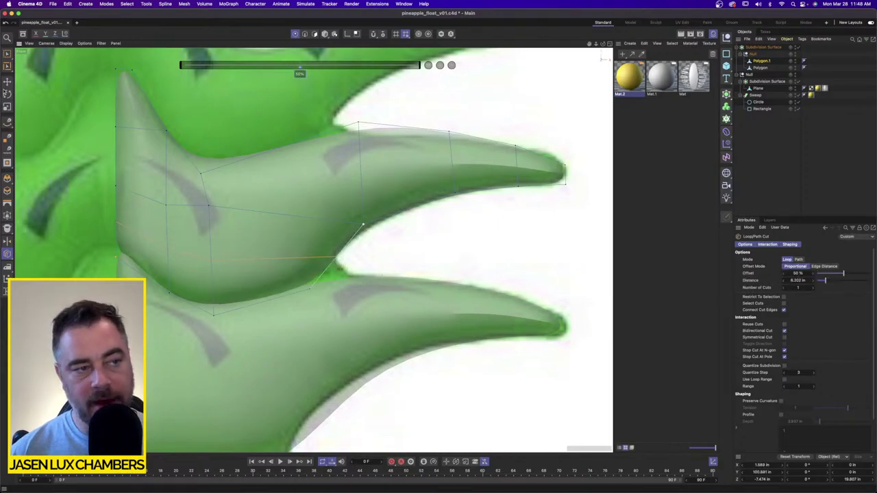
Step: Move the second tier's lower outer corner points outward and down to match the notch beneath the middle leaf in the reference
drag(4, 55, 30, 75)
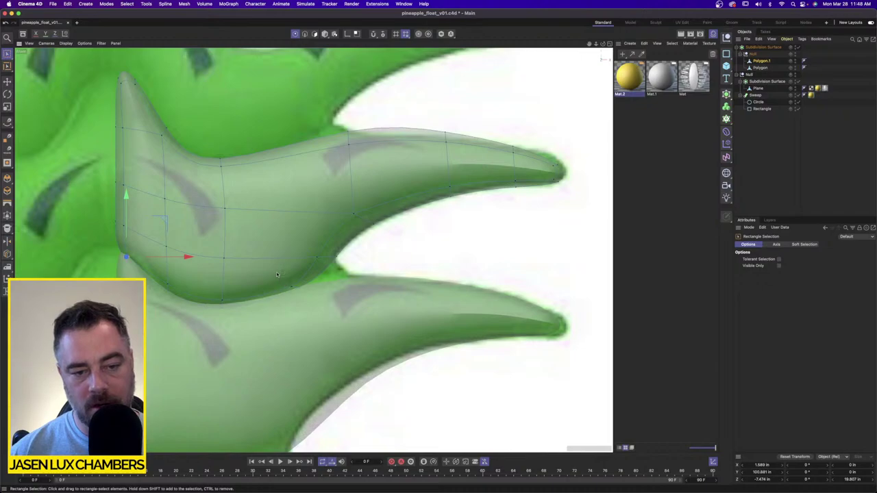
drag(276, 275, 362, 296)
drag(334, 253, 365, 263)
drag(391, 258, 376, 259)
drag(323, 225, 322, 226)
scroll(295, 253, down, 2)
scroll(156, 262, up, 7)
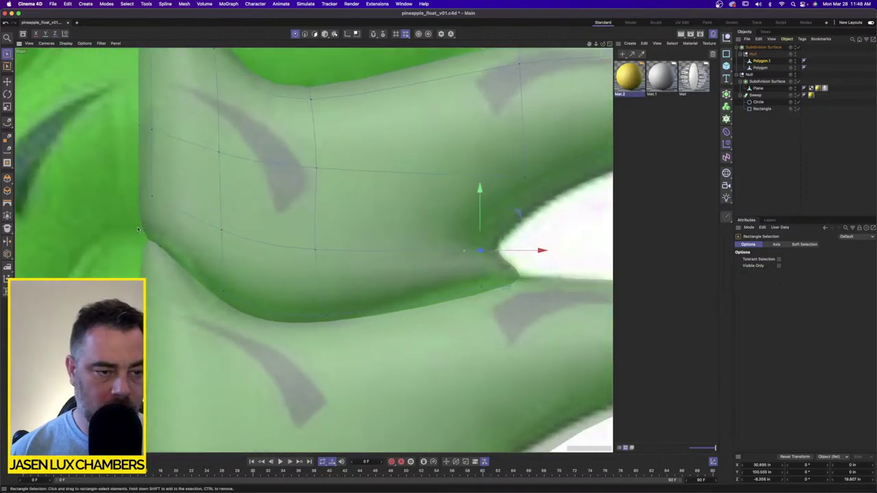
Step: Raise the innermost bottom points of the second tier slightly and adjust the neighbouring underside points to follow the reference curve
drag(137, 229, 199, 290)
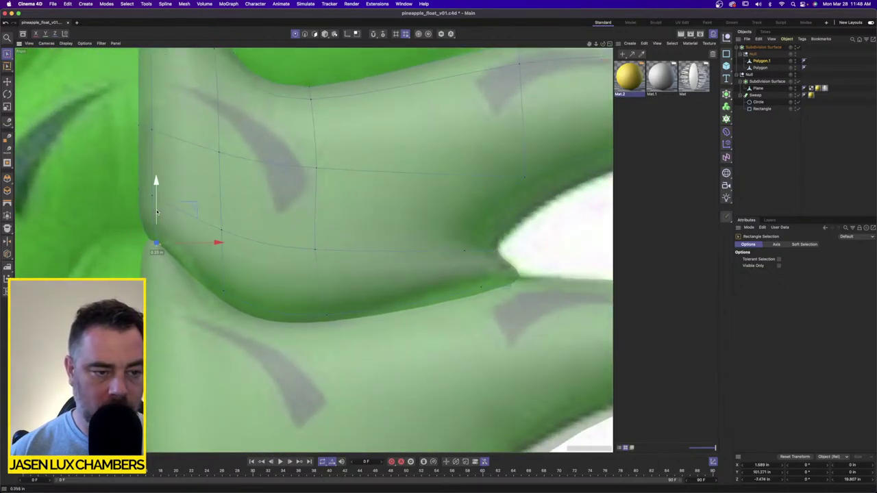
scroll(283, 250, down, 5)
scroll(303, 317, up, 5)
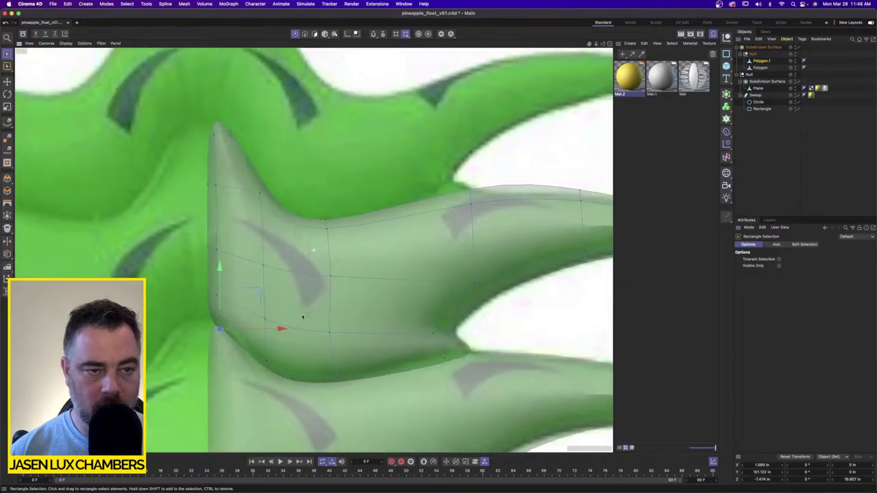
alt+middle_drag(302, 316, 302, 318)
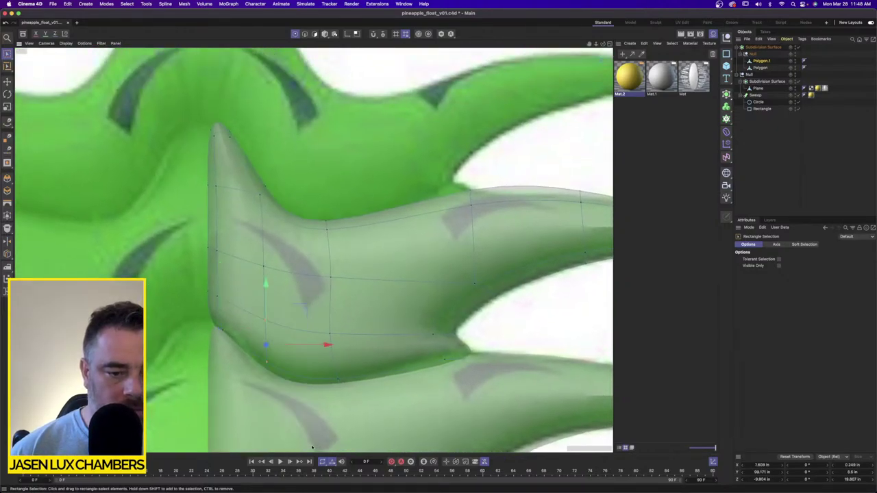
drag(304, 308, 345, 327)
scroll(372, 266, down, 5)
scroll(372, 266, up, 3)
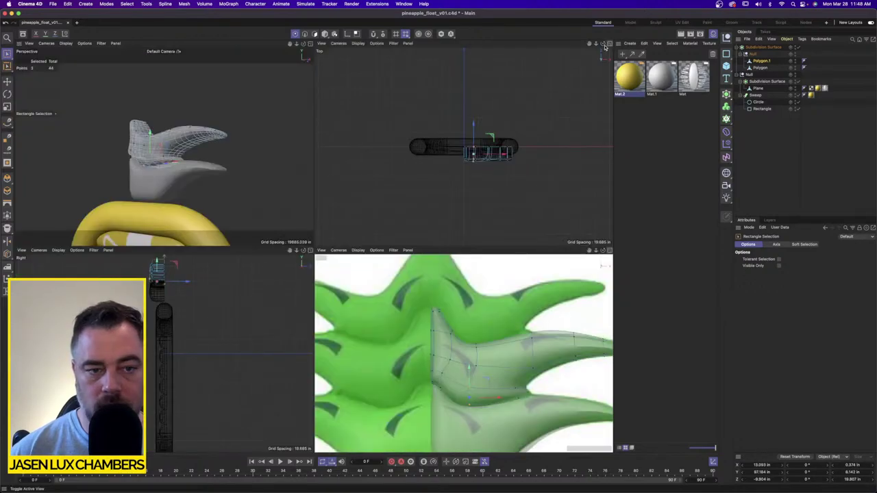
Step: Duplicate the second-tier leaf mesh and move all the copy's points straight up to form a third tier
click(610, 43)
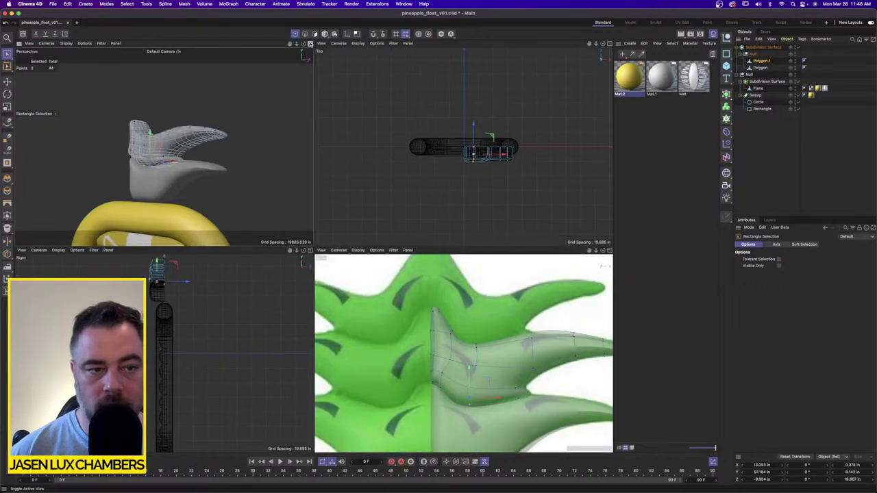
click(311, 44)
alt+drag(268, 190, 311, 192)
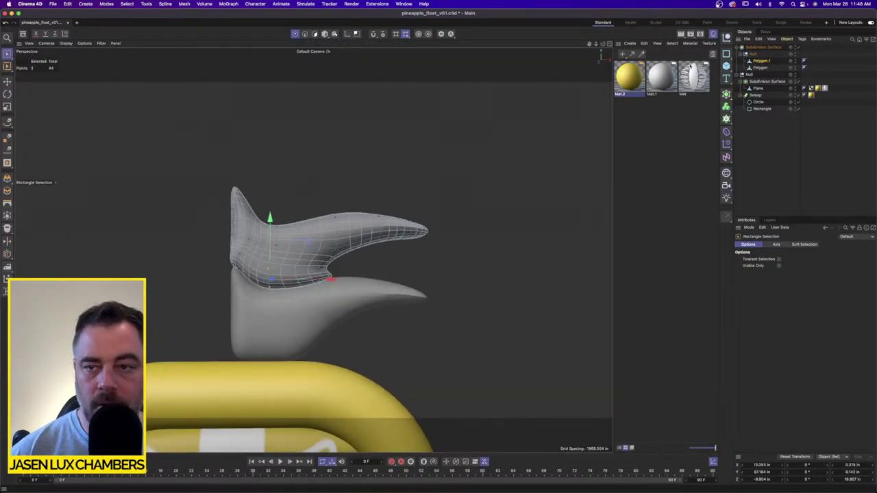
click(760, 61)
key(super+c)
key(super+v)
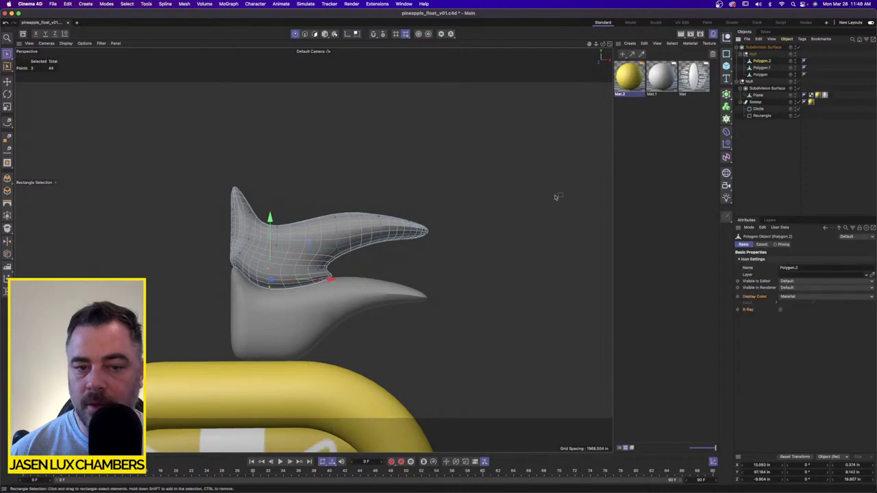
drag(329, 184, 328, 123)
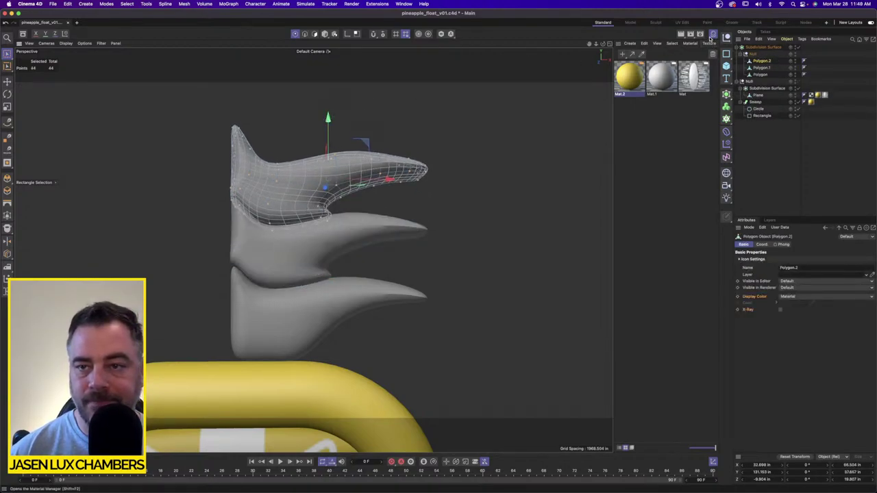
Step: Hide the Material Manager and raise the third tier's upper inner points to the crown's peak in the front-view reference
click(609, 44)
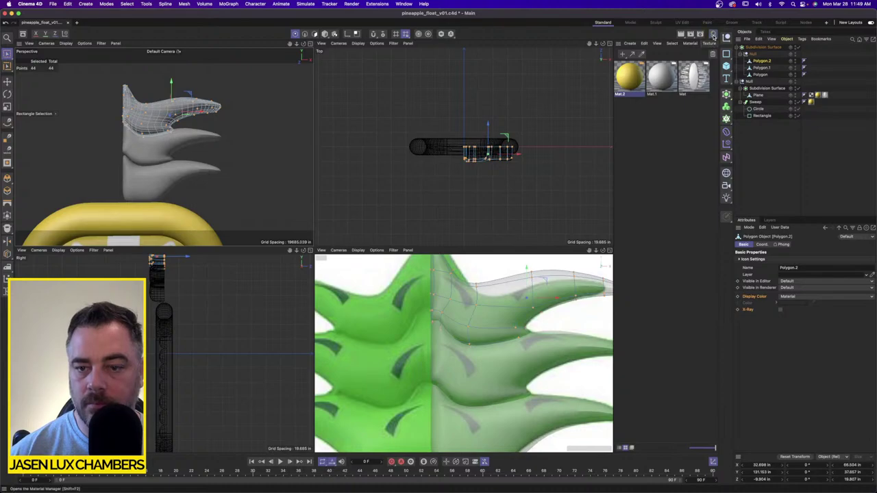
click(713, 35)
click(715, 250)
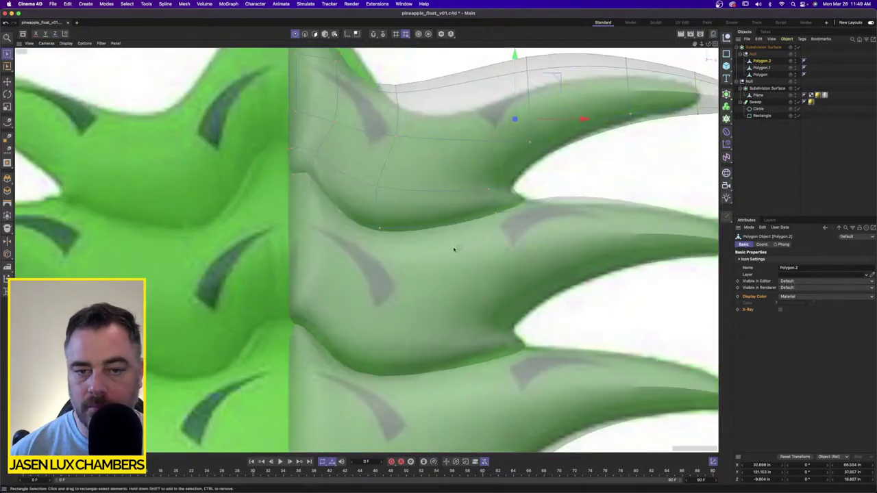
alt+middle_drag(431, 147, 340, 345)
scroll(355, 242, up, 5)
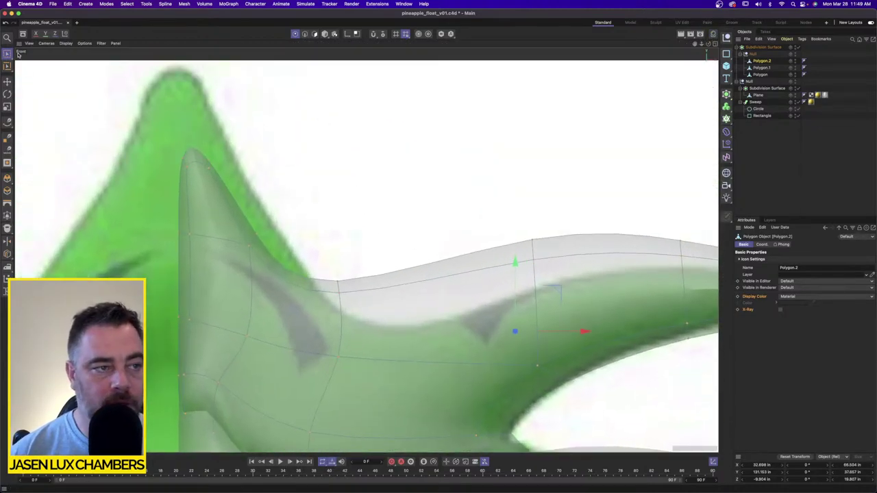
click(8, 54)
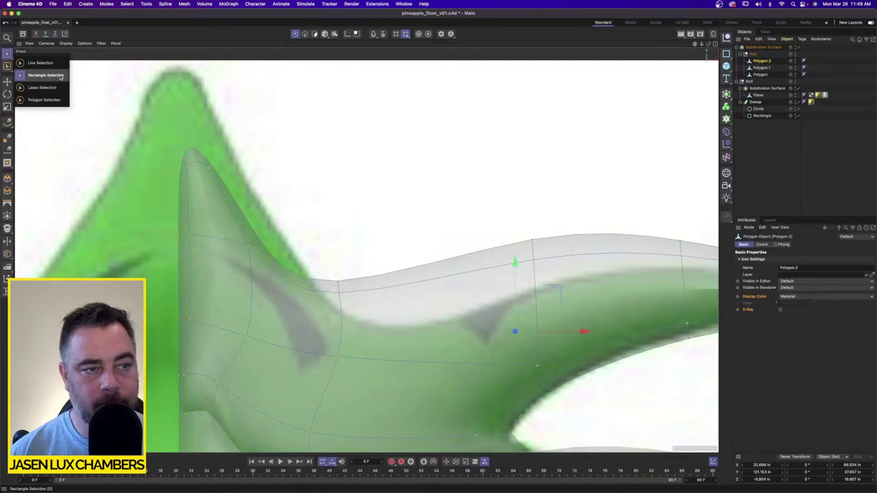
click(60, 77)
scroll(264, 163, down, 3)
alt+middle_drag(256, 162, 267, 199)
drag(166, 290, 288, 159)
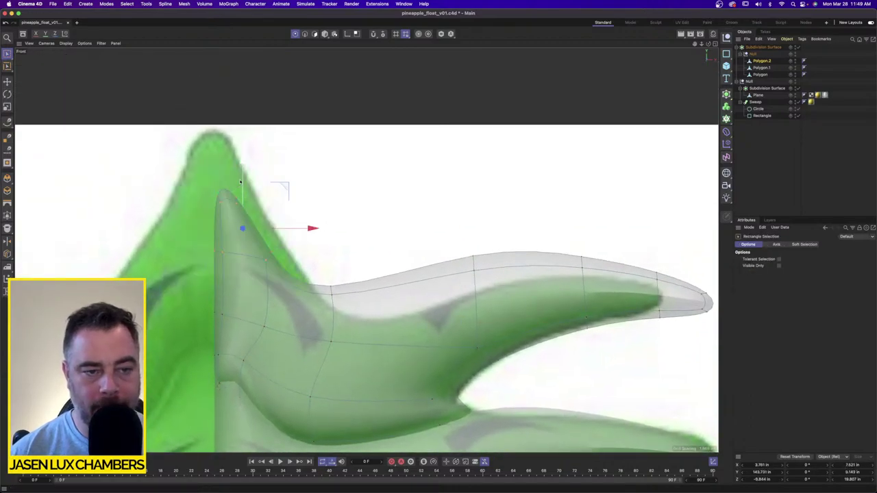
drag(241, 182, 241, 130)
Step: Lower the third tier's valley points and mid-leaf top points onto the top edge of the reference leaf
scroll(326, 282, down, 2)
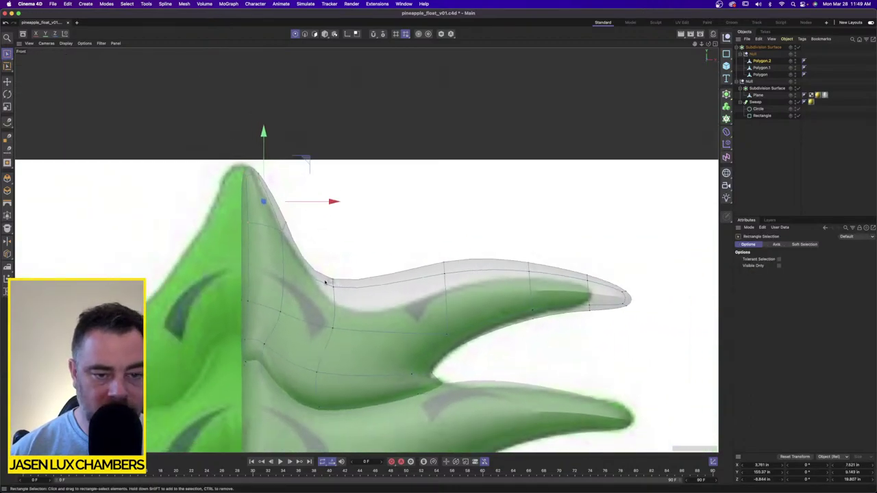
alt+middle_drag(326, 282, 320, 256)
click(323, 265)
drag(329, 221, 326, 241)
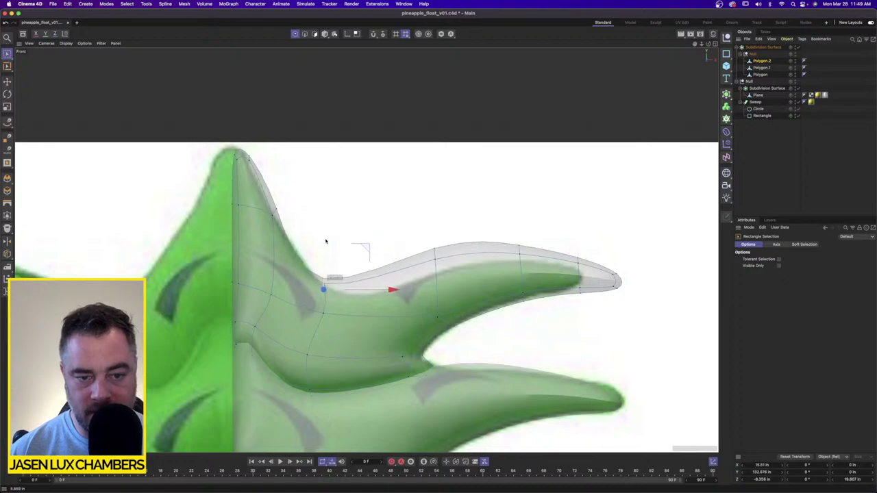
drag(362, 204, 456, 294)
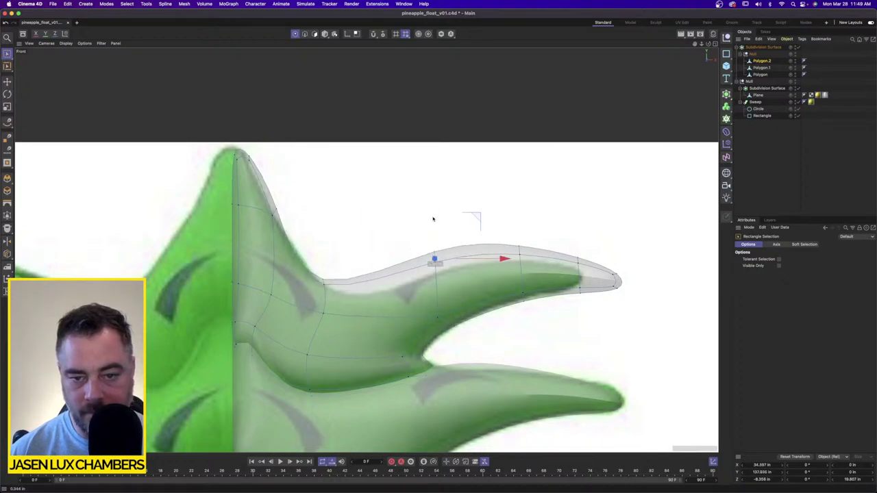
drag(433, 219, 436, 236)
drag(371, 274, 307, 334)
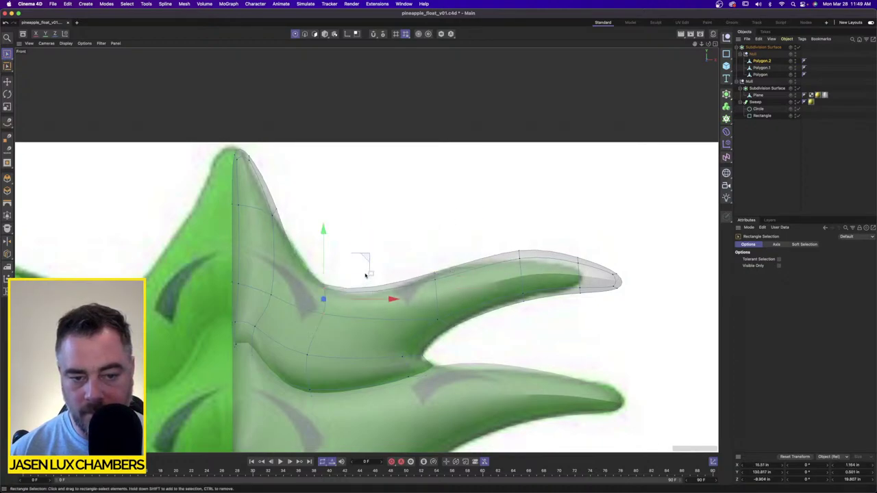
drag(364, 258, 373, 264)
Step: Move the third tier's outer leaf points inward and down, pulling the tip back to the end of the reference leaf
drag(478, 228, 563, 316)
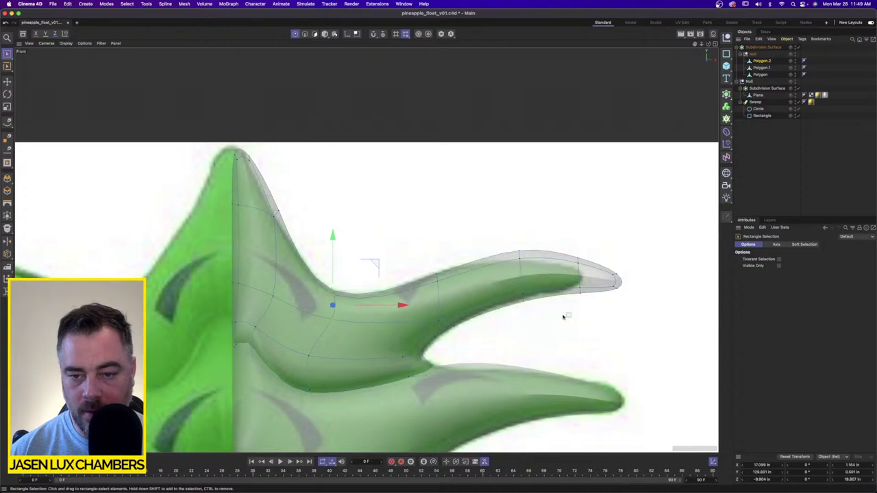
drag(565, 234, 528, 244)
drag(528, 231, 637, 309)
drag(637, 237, 591, 238)
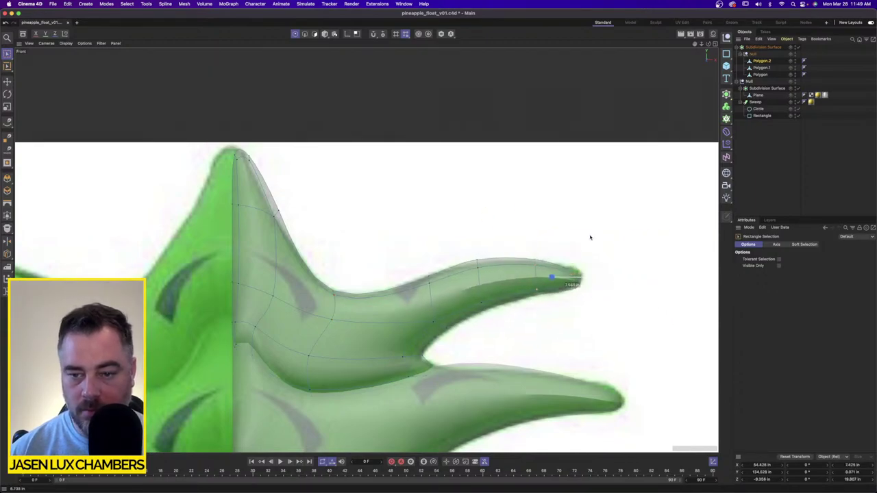
Step: Select the inner-side polygons of all three leaf meshes and scale them to 0% along X, flattening them at the crown's center line
scroll(596, 239, down, 5)
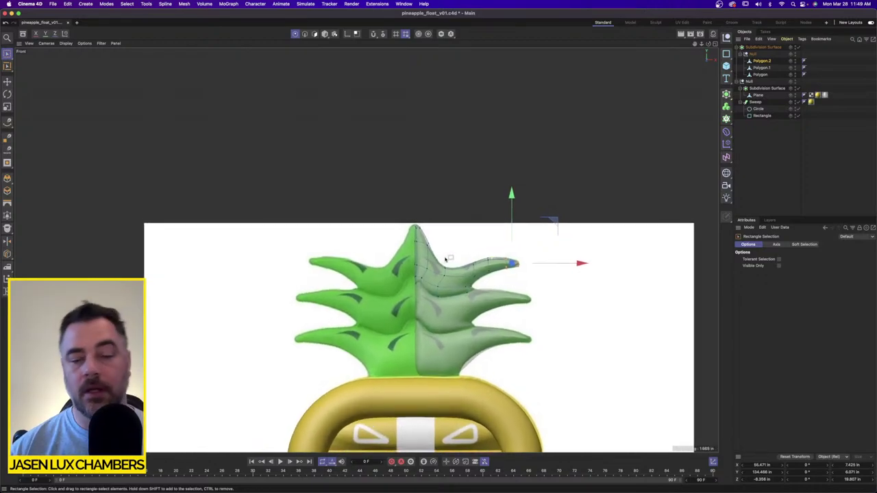
scroll(438, 275, up, 3)
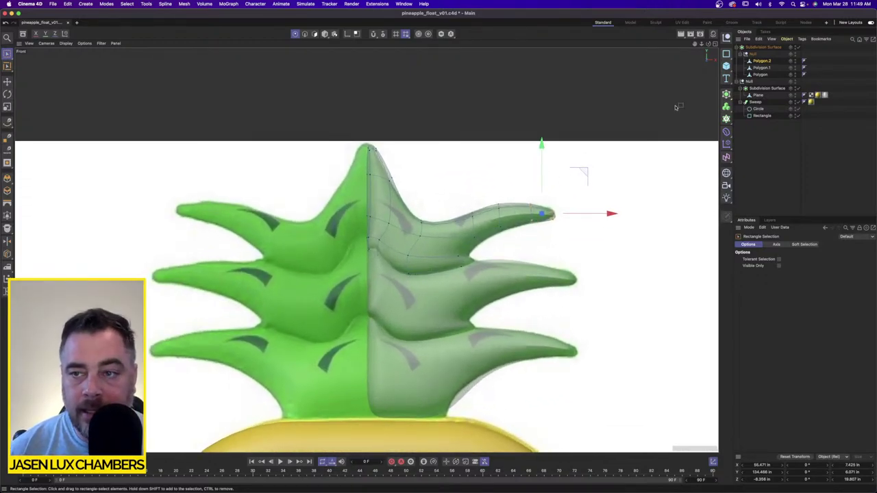
click(762, 74)
shift+click(762, 61)
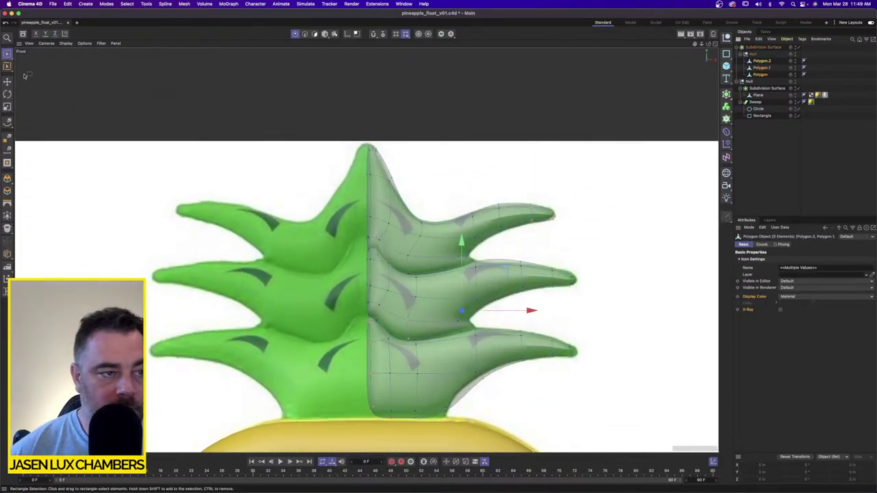
click(314, 34)
click(7, 54)
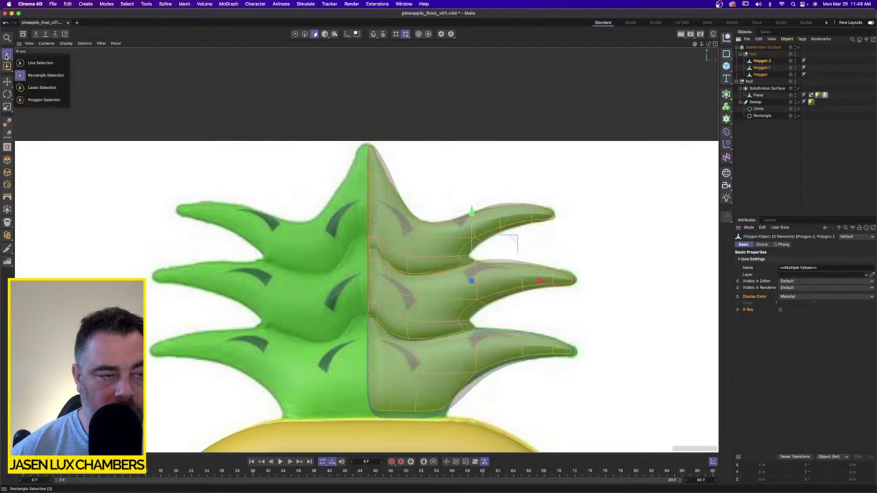
click(38, 73)
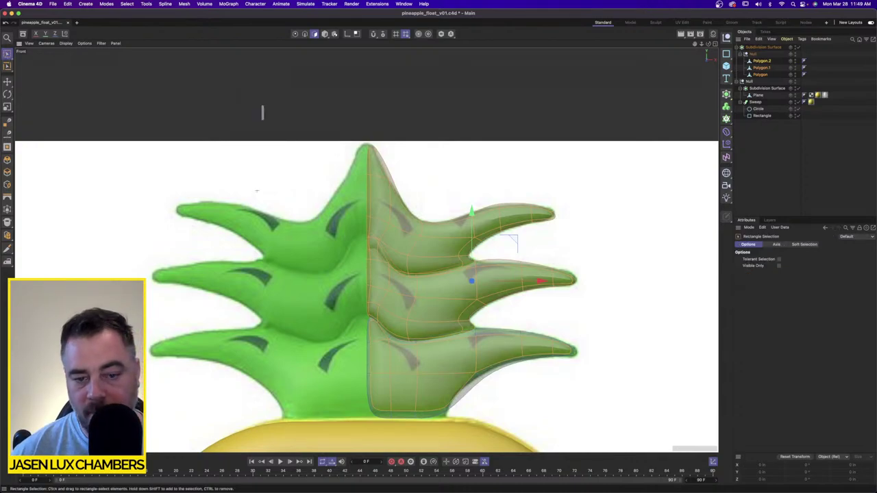
drag(263, 107, 376, 471)
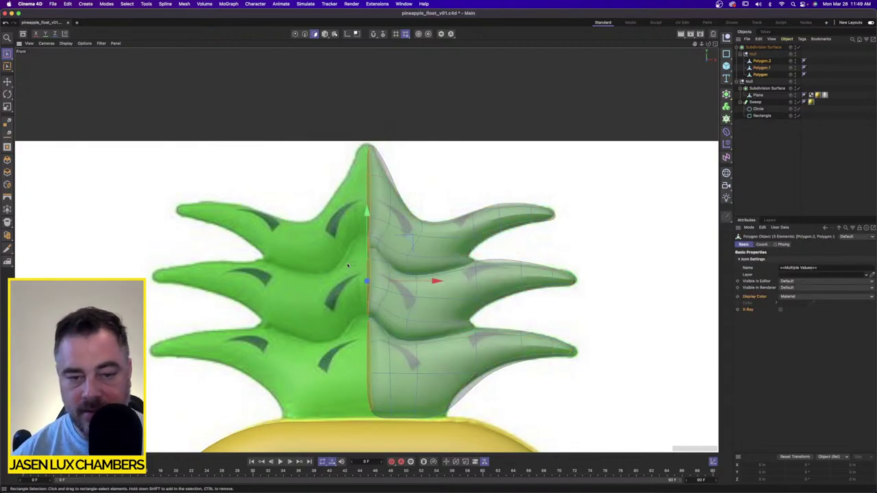
click(7, 106)
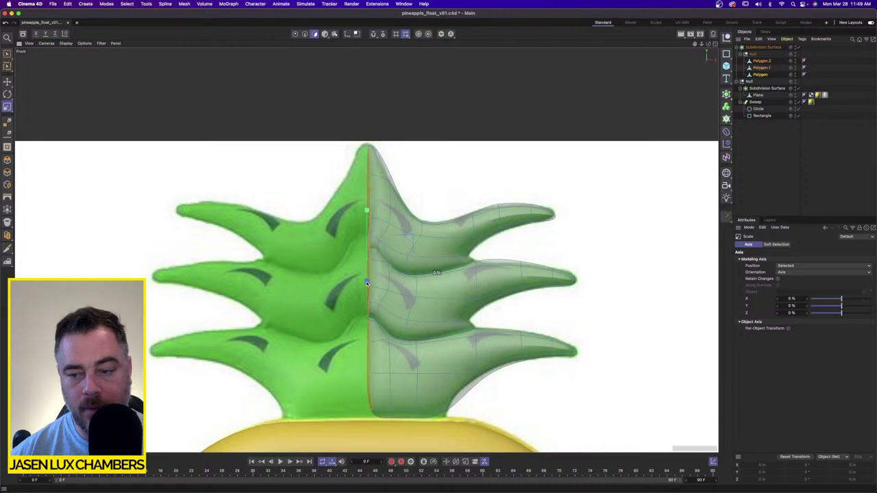
click(451, 191)
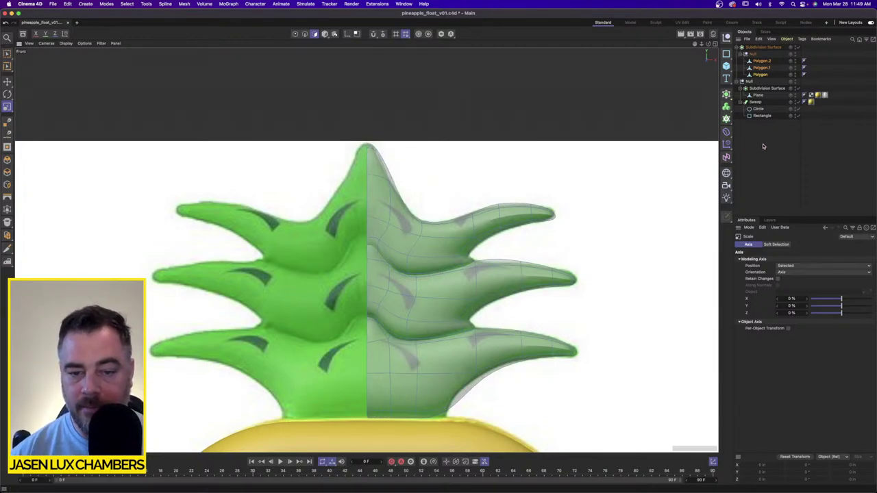
Step: Add a Symmetry object inside the crown's Subdivision Surface and nest the leaf Null under it to mirror the half-crown
drag(726, 94, 754, 171)
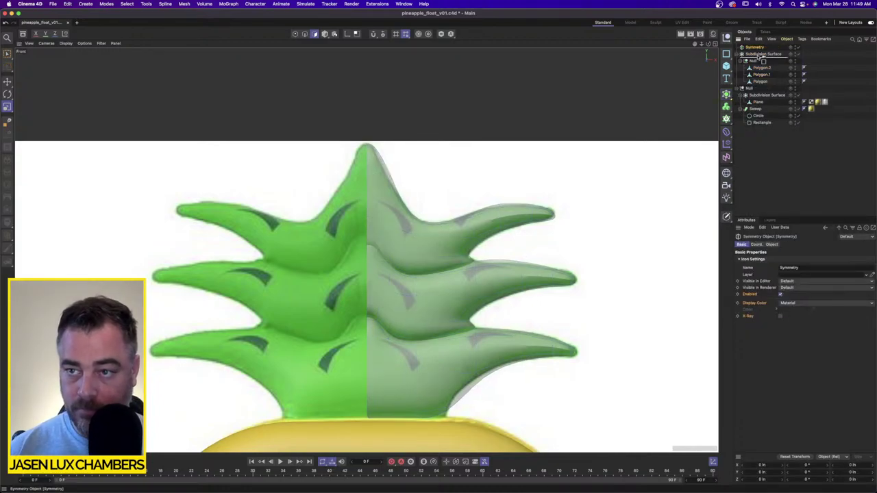
drag(759, 58, 763, 55)
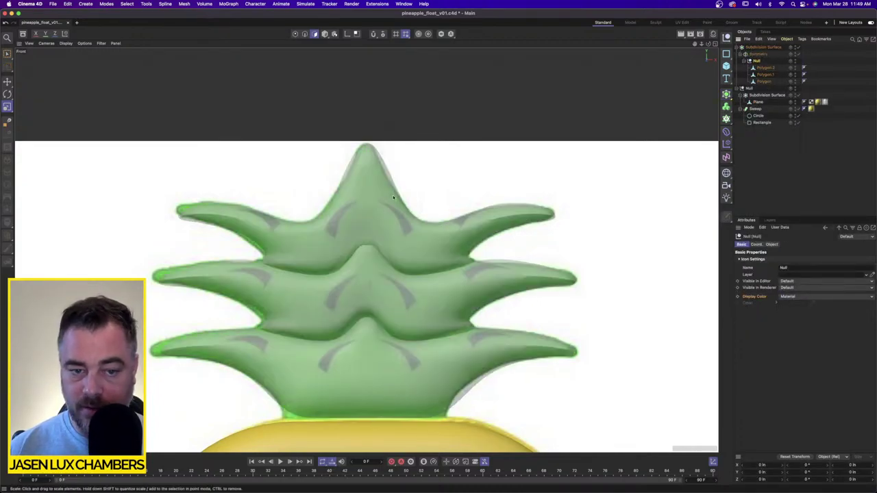
click(546, 235)
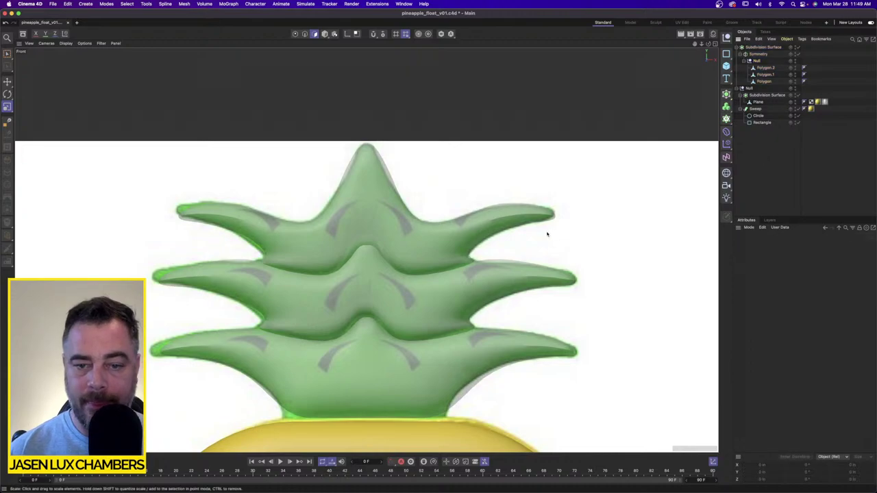
Step: Examine the mirrored crown against the front-view reference and its depth above the float's tube in perspective
scroll(306, 286, down, 2)
scroll(305, 285, down, 3)
scroll(320, 288, up, 6)
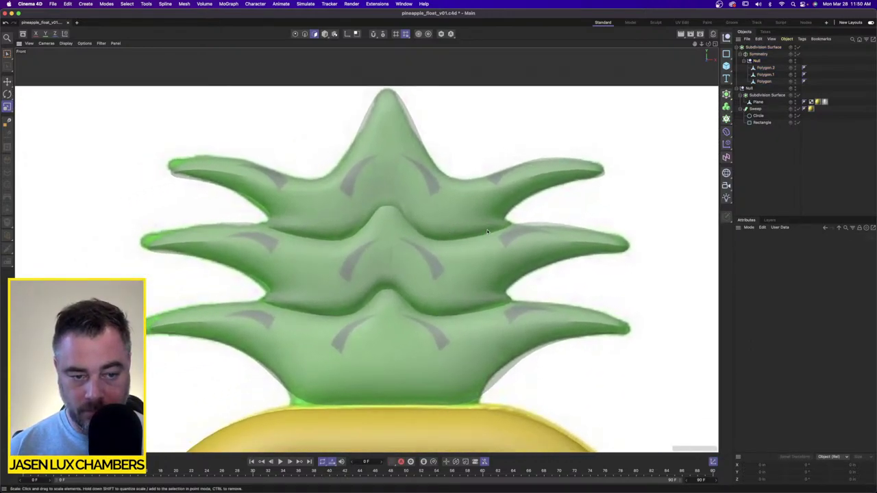
click(767, 69)
scroll(618, 157, up, 5)
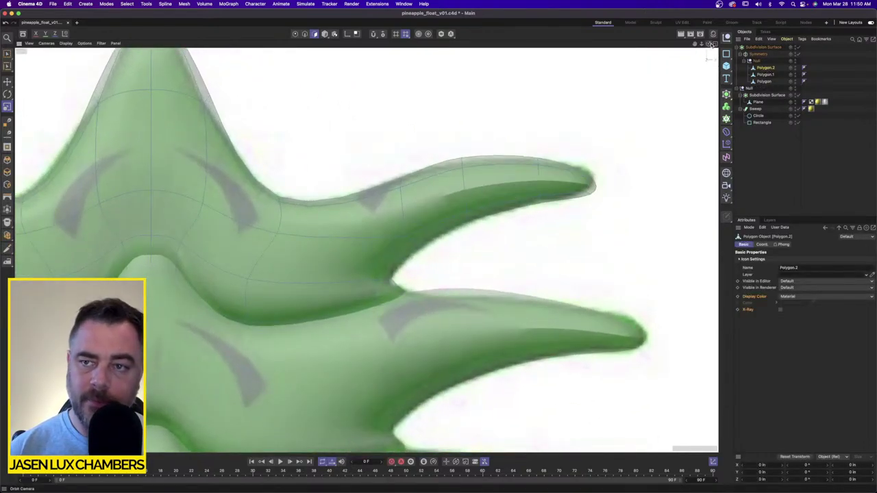
click(716, 43)
click(364, 44)
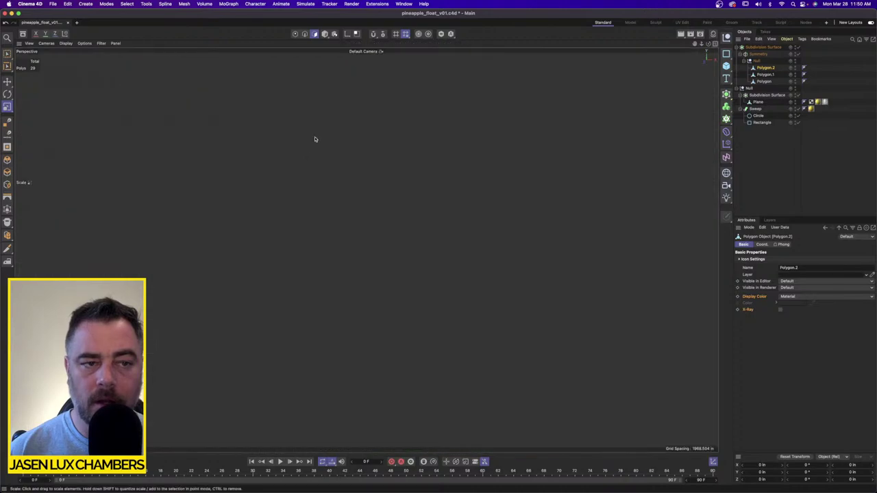
alt+drag(316, 140, 284, 167)
alt+drag(500, 213, 552, 221)
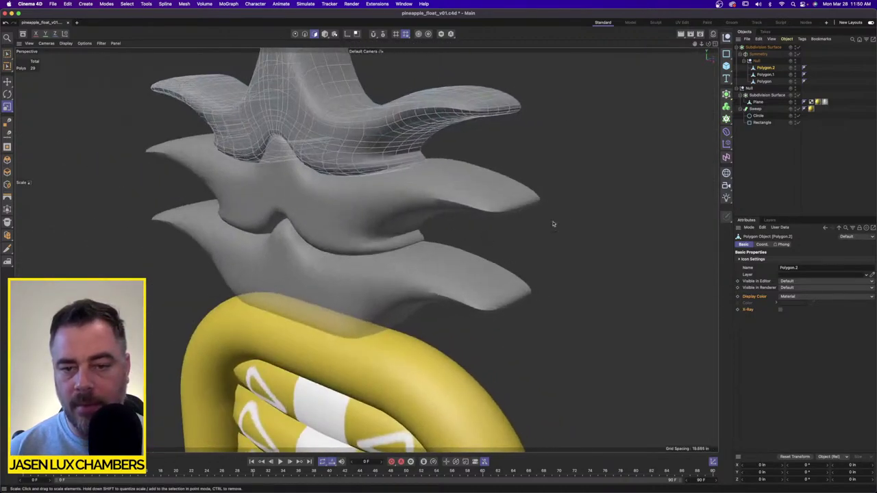
Step: Select all polygons of the three leaf meshes and move them back along Z to about -5.75 in over the tube
click(765, 81)
shift+click(767, 68)
key(super+a)
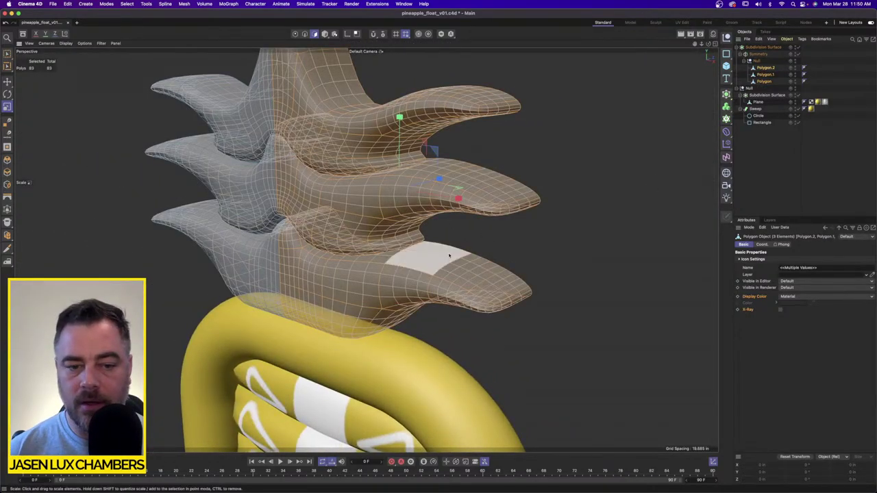
alt+drag(449, 255, 447, 253)
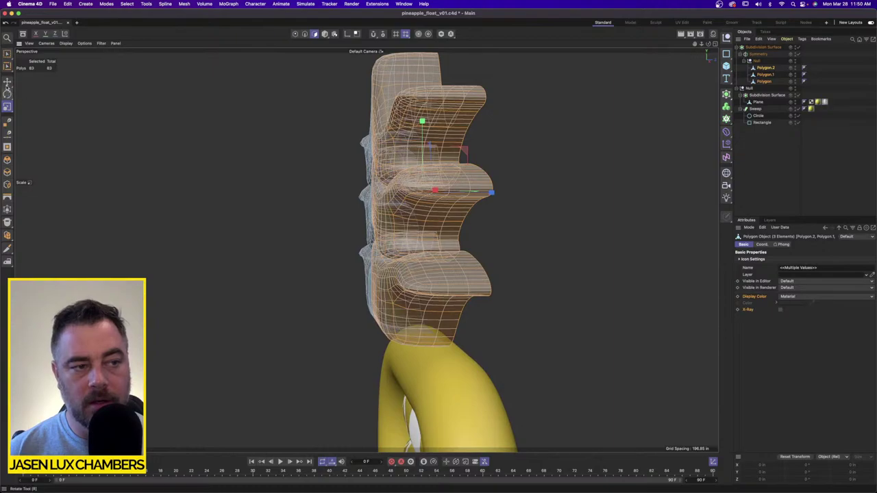
click(7, 82)
alt+drag(365, 248, 492, 255)
drag(496, 197, 556, 269)
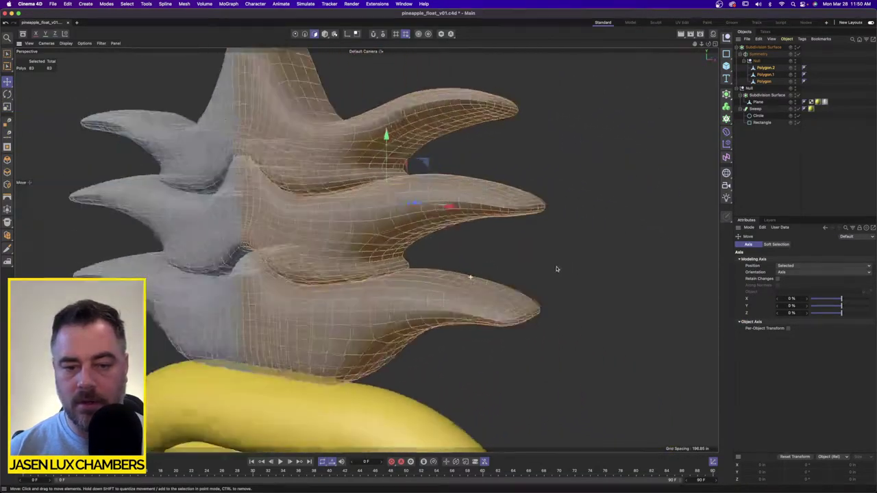
Step: Examine the repositioned crown in perspective from the front and from behind, with nothing selected
alt+right_drag(556, 269, 530, 261)
mouse_move(530, 261)
alt+mouse_down()
mouse_move(510, 265)
mouse_move(519, 264)
alt+mouse_up()
click(854, 124)
alt+drag(441, 237, 482, 237)
alt+right_drag(476, 229, 374, 234)
alt+drag(491, 229, 368, 241)
alt+middle_drag(504, 237, 377, 229)
alt+drag(377, 230, 342, 220)
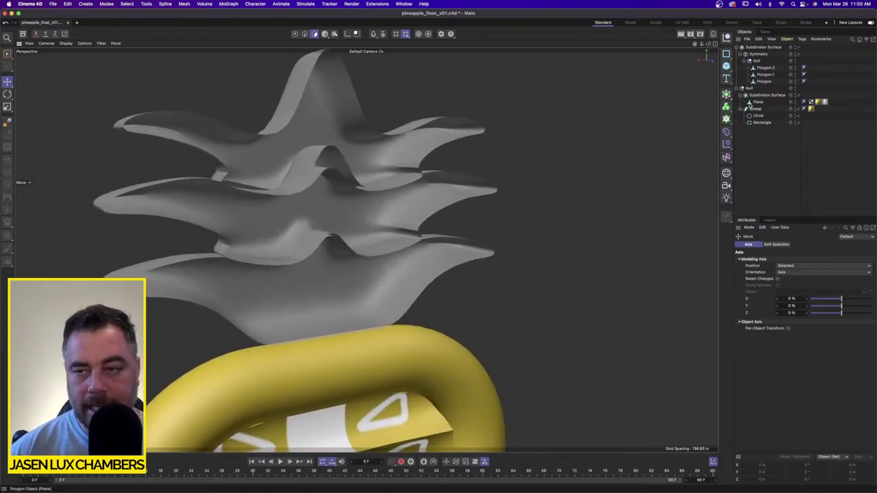
Step: Disable the crown's Subdivision Surface and Symmetry, select the three leaf meshes together and show all four views
click(763, 82)
alt+drag(363, 252, 343, 252)
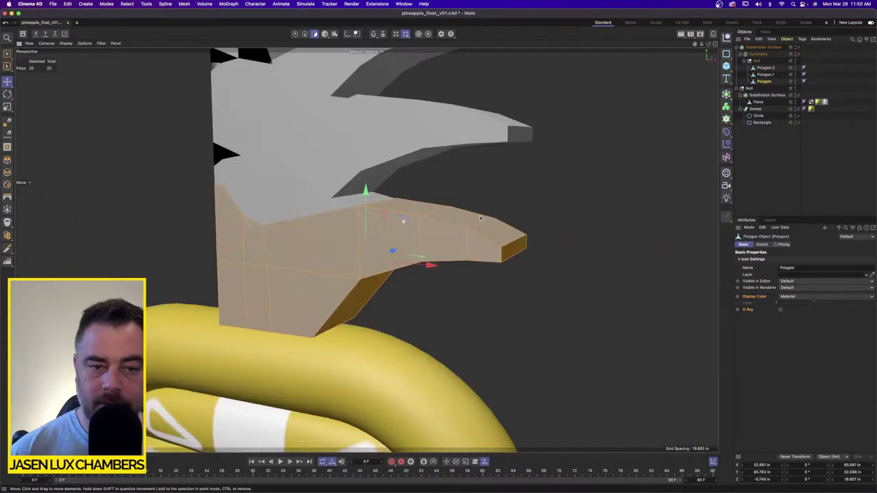
alt+drag(411, 225, 463, 206)
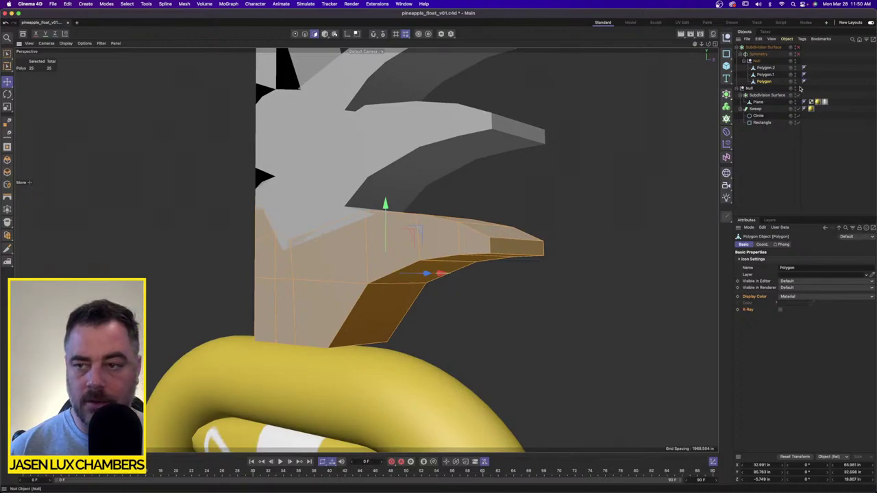
click(768, 68)
shift+click(766, 68)
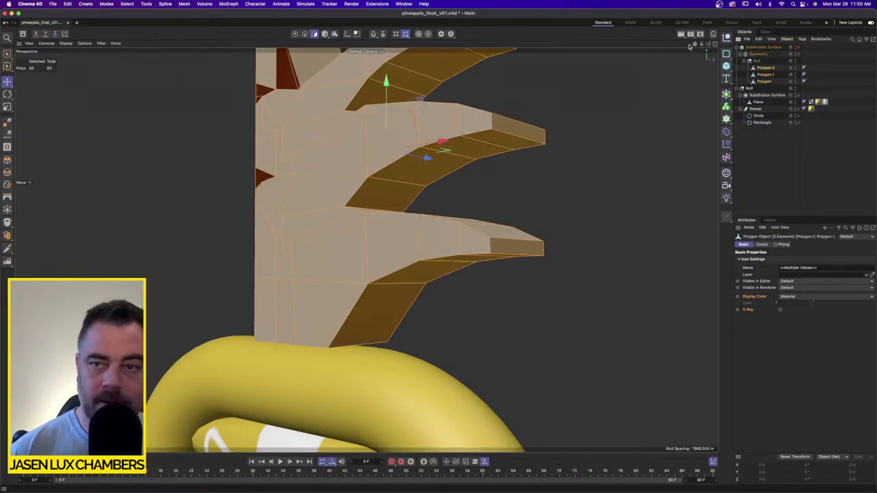
click(714, 44)
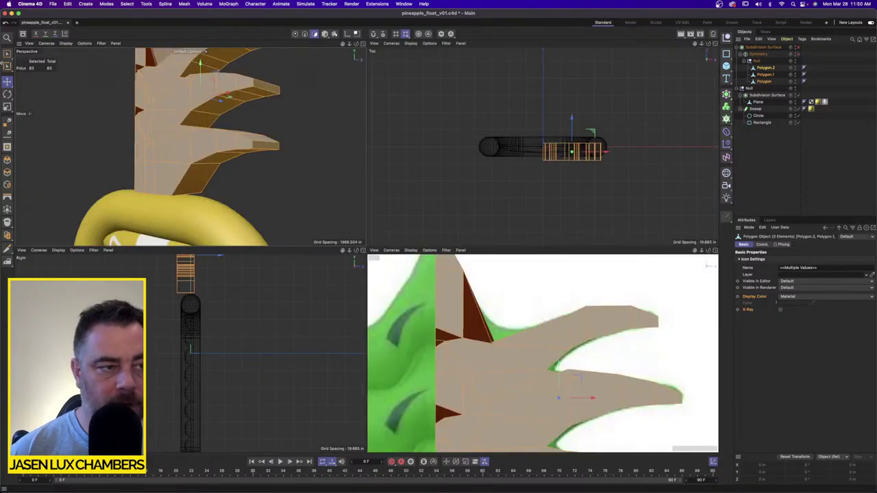
Step: Rectangle-select the front-facing polygons of the three leaf objects and paste a duplicate of the three objects
drag(7, 54, 35, 75)
scroll(612, 155, up, 5)
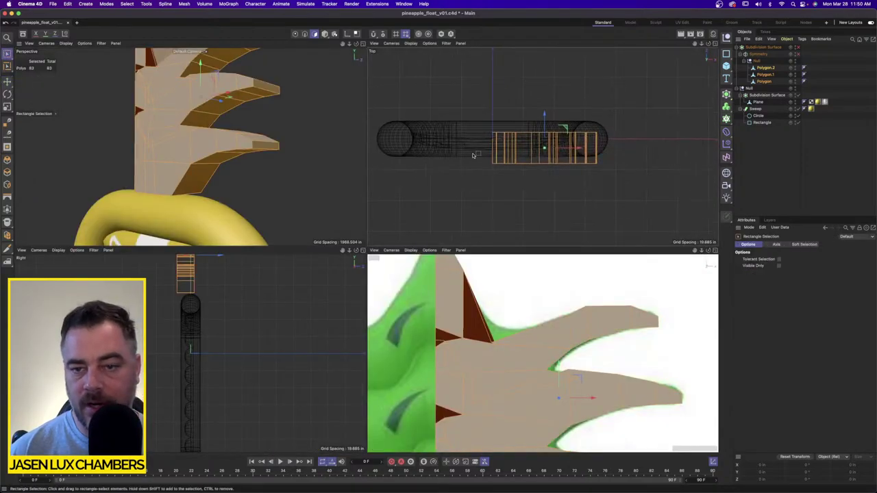
drag(474, 155, 648, 184)
alt+middle_drag(198, 82, 202, 137)
alt+drag(184, 128, 237, 146)
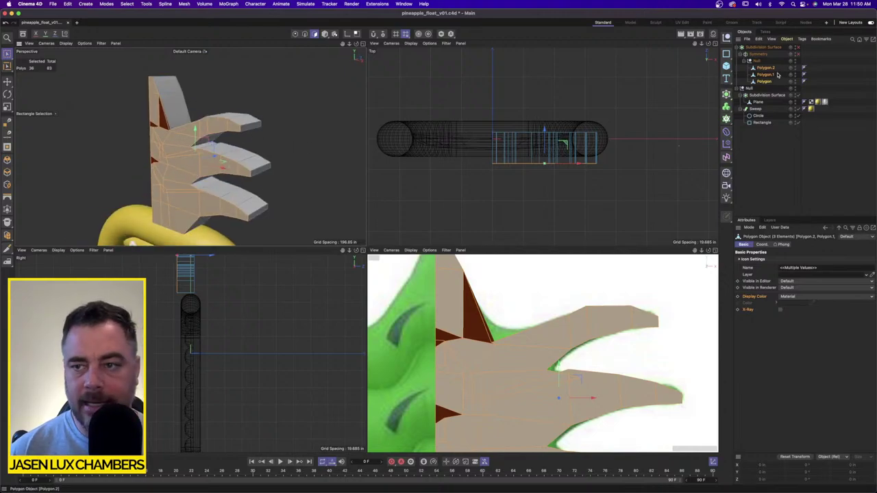
key(super+v)
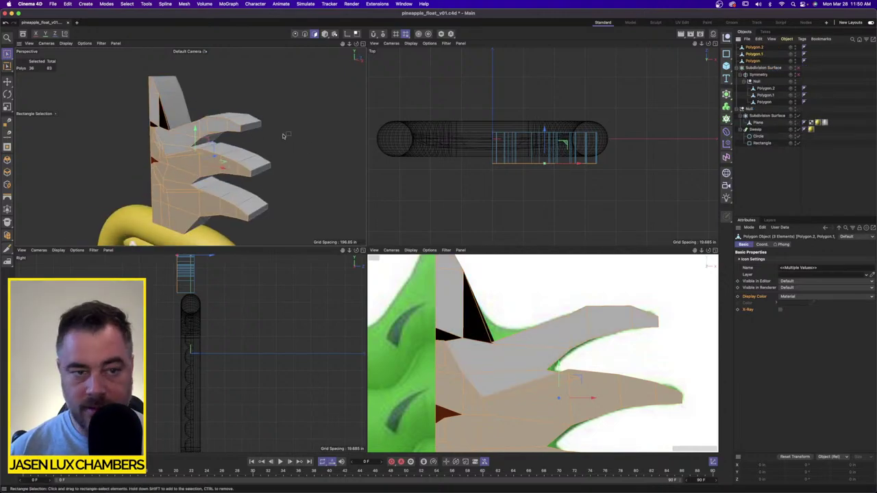
Step: Reduce the three duplicates to their front faces by inverting the selection and deleting, and move those faces to the open back side
click(126, 4)
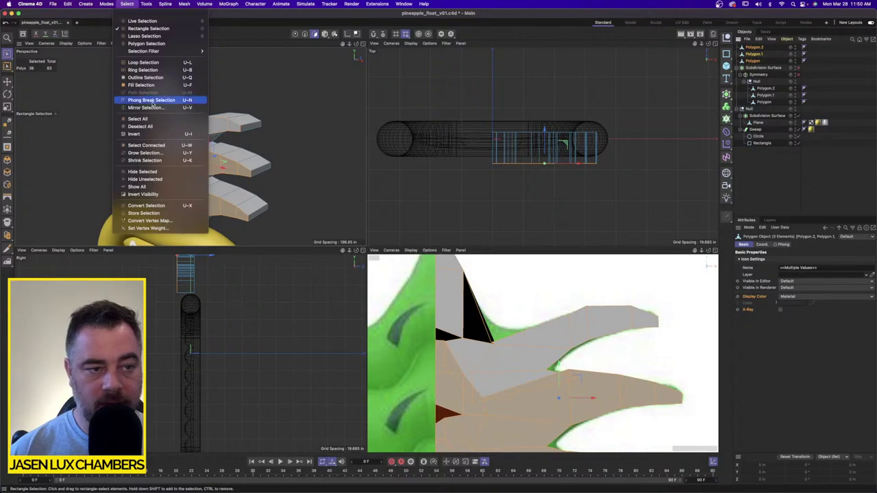
click(156, 134)
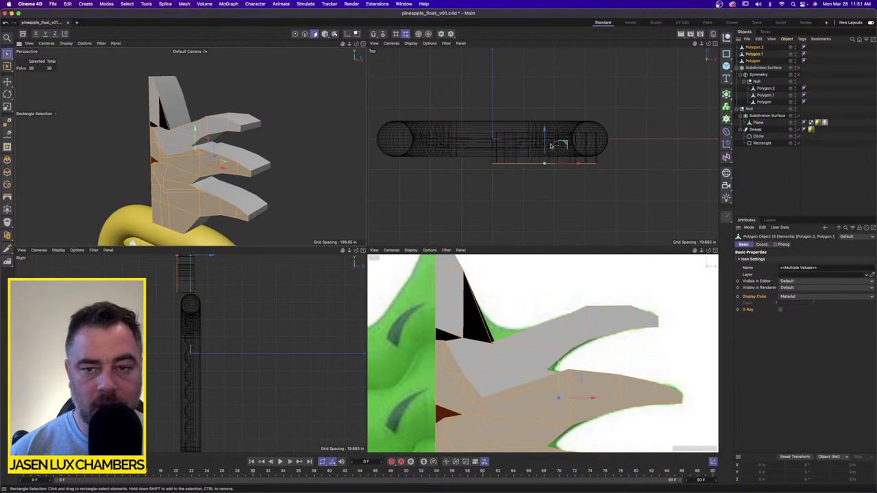
drag(547, 143, 550, 113)
scroll(558, 144, up, 10)
alt+middle_drag(515, 70, 378, 104)
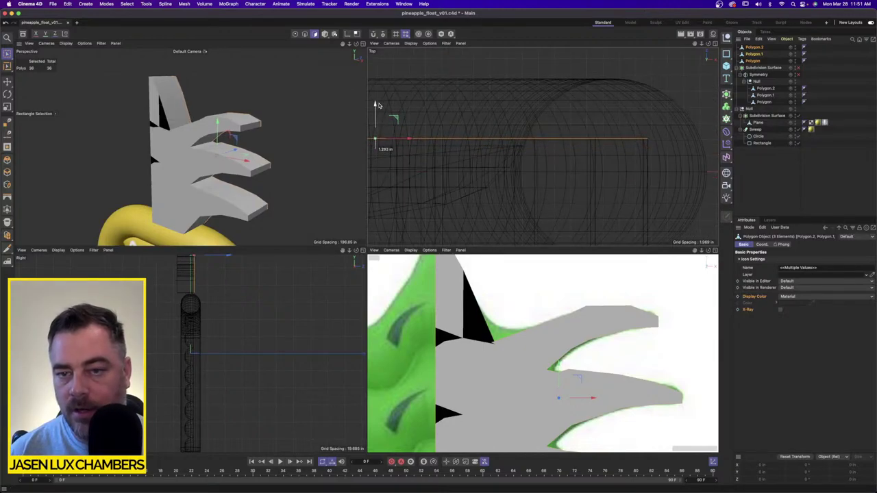
click(364, 43)
alt+drag(484, 178, 366, 178)
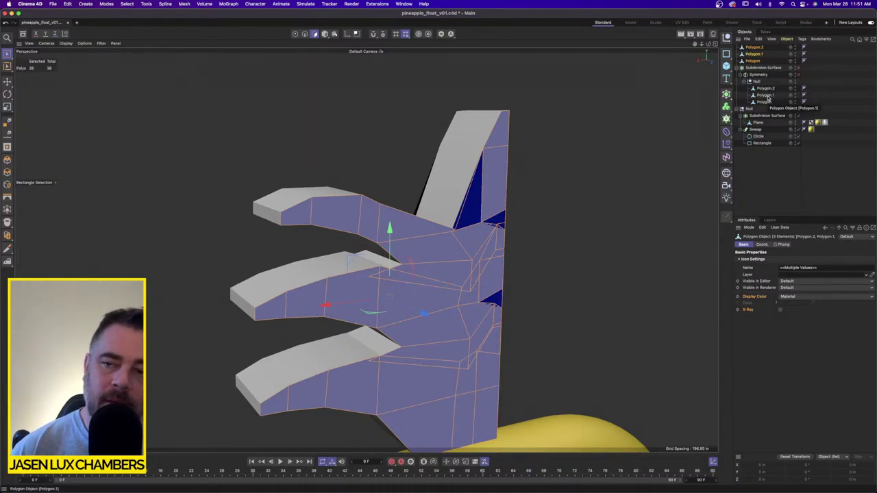
Step: Take the lowest leaf object out of the Symmetry group and merge it with its back face using Connect Objects + Delete
drag(770, 102, 756, 65)
ctrl+click(753, 67)
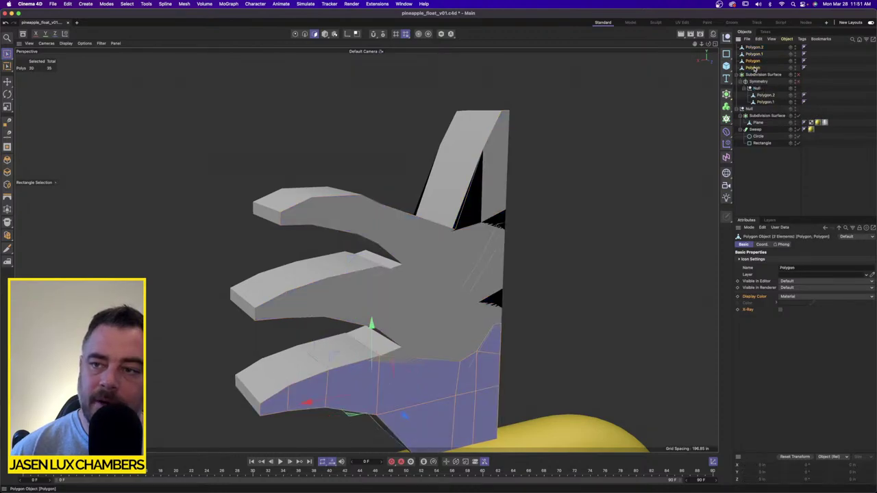
right_click(754, 68)
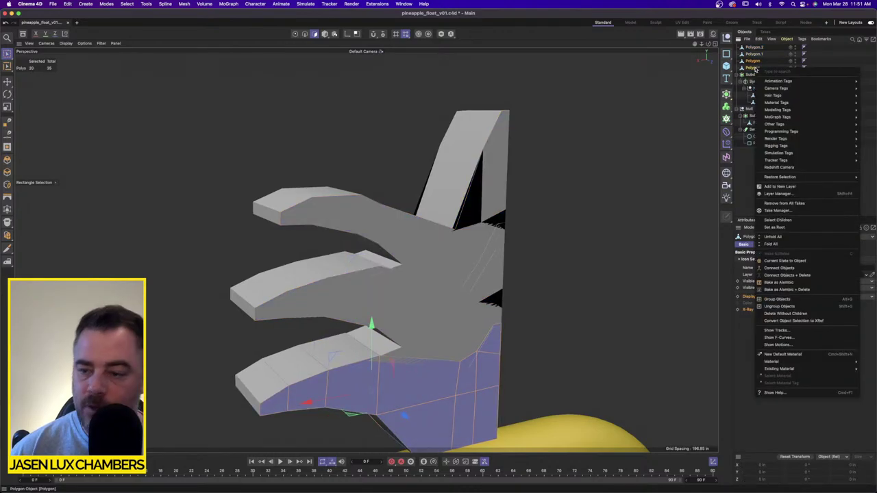
click(817, 278)
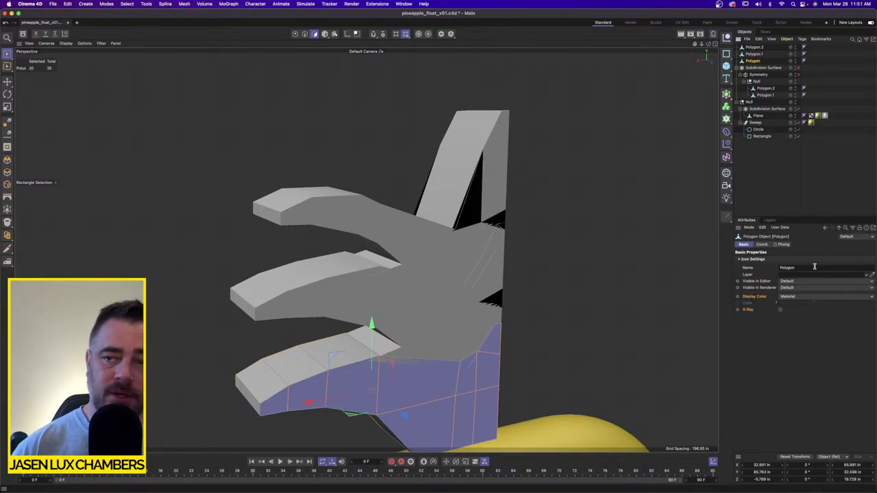
Step: Add a new Subdivision Surface and place the merged lowest leaf inside it
click(727, 93)
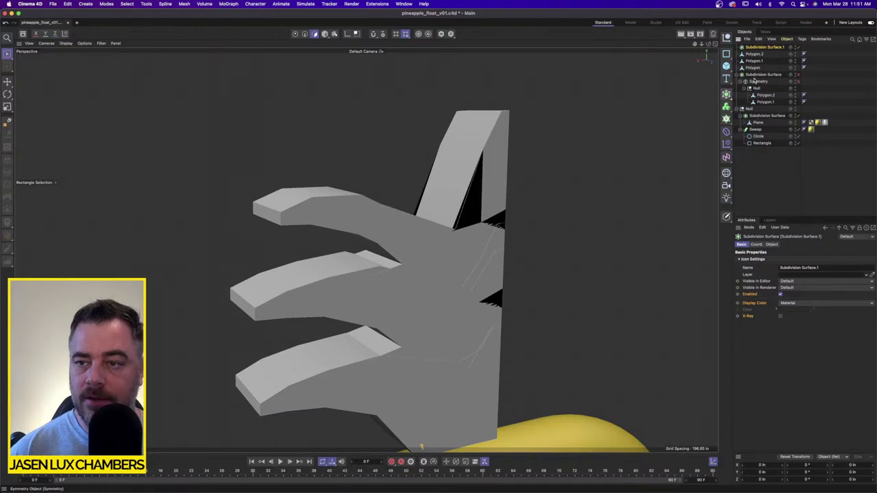
drag(756, 68, 760, 48)
alt+drag(366, 316, 366, 312)
alt+middle_drag(366, 311, 366, 250)
alt+drag(366, 250, 231, 299)
scroll(361, 281, up, 5)
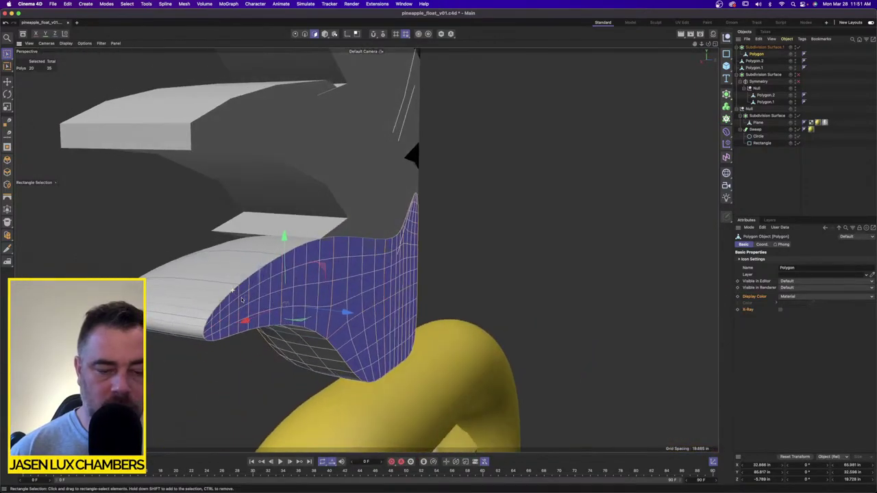
alt+drag(474, 261, 464, 262)
scroll(473, 259, up, 1)
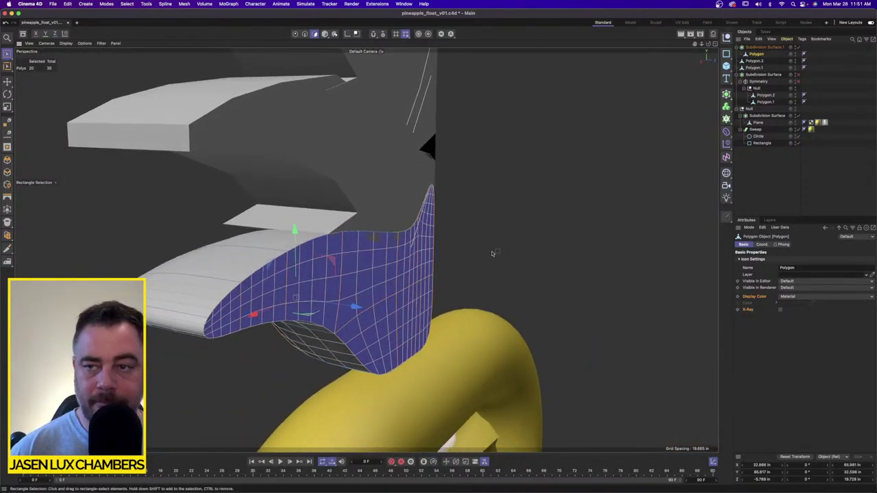
Step: Optimize all points of the lowest leaf with a 0.1 in tolerance while its Subdivision Surface is disabled, and re-enable the smoothing
click(797, 47)
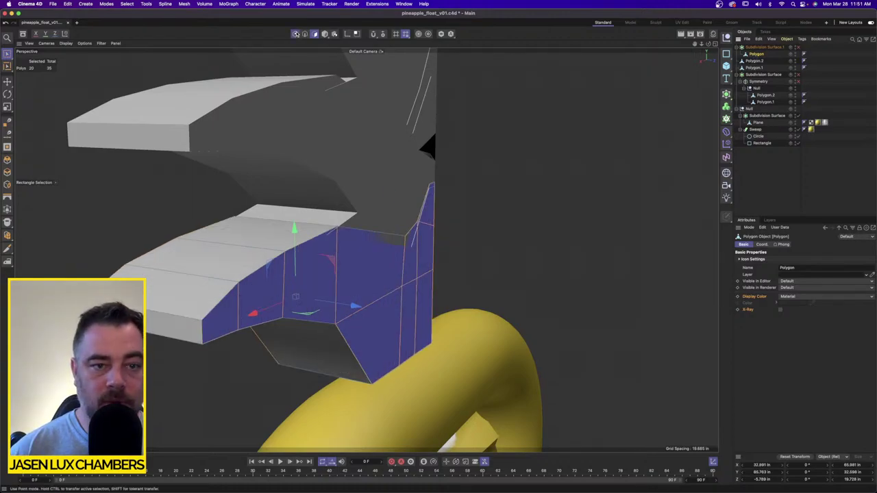
click(296, 33)
click(184, 3)
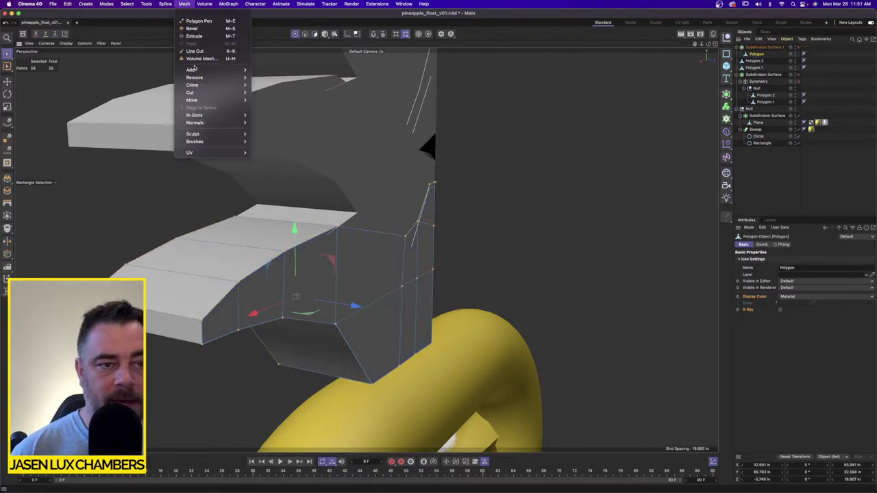
mouse_move(205, 78)
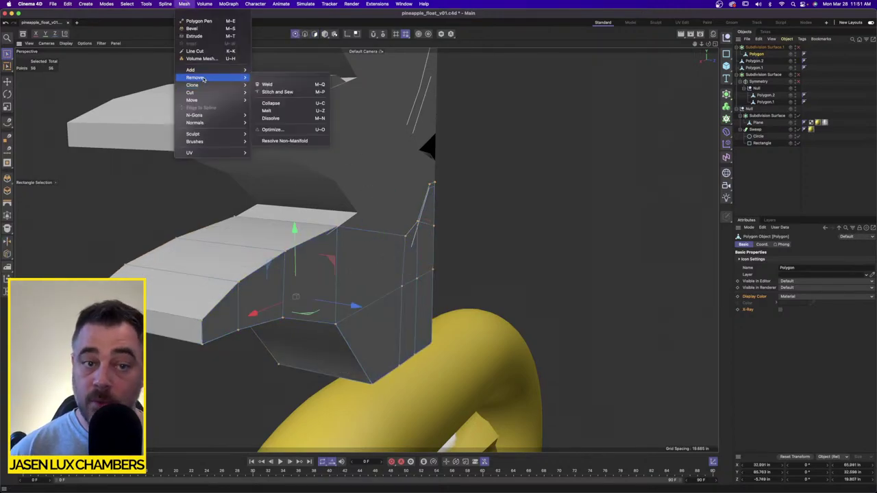
click(275, 129)
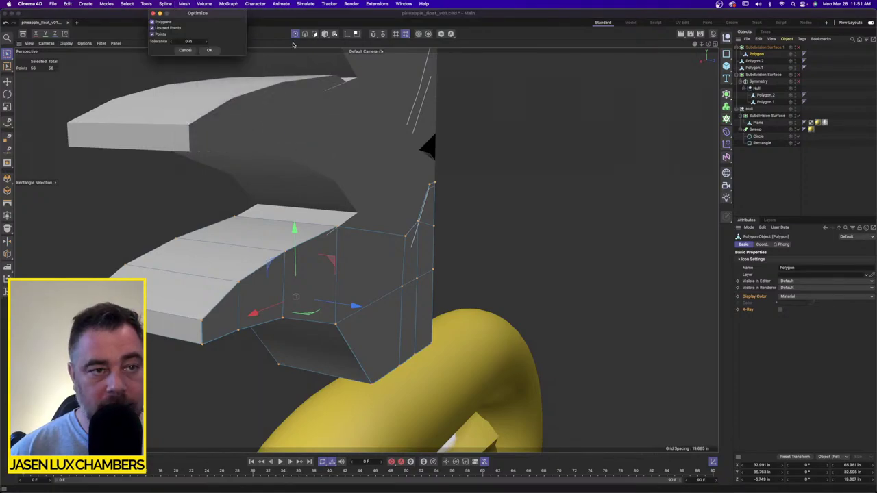
double_click(197, 42)
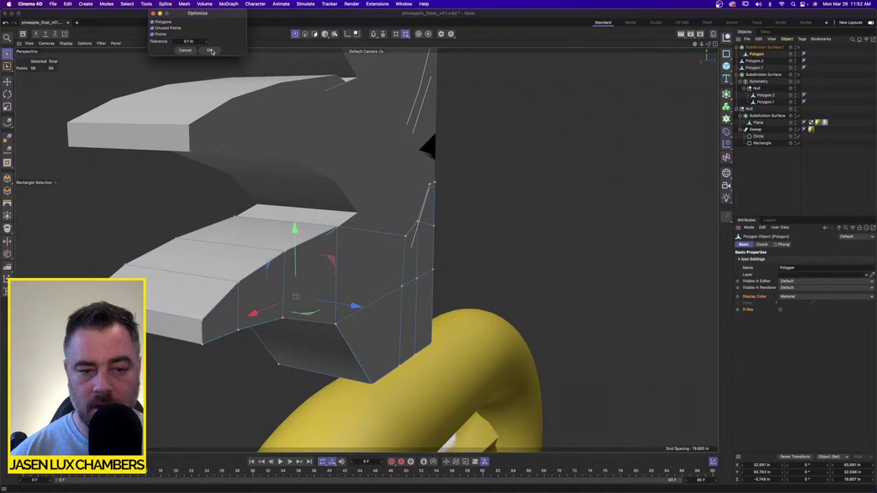
click(211, 51)
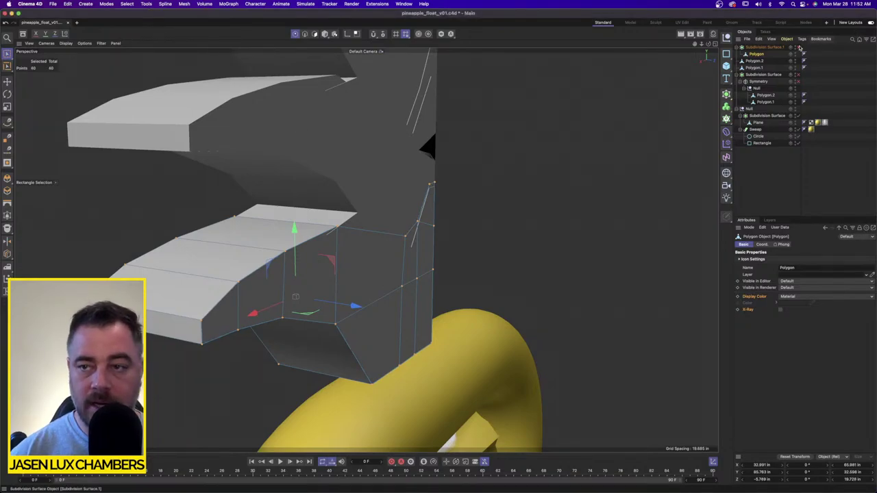
click(798, 48)
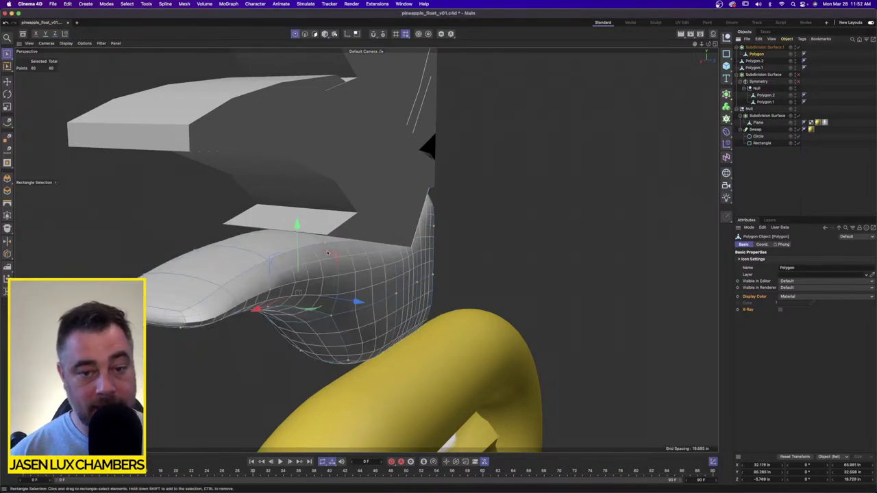
alt+drag(473, 234, 275, 270)
alt+drag(376, 257, 422, 246)
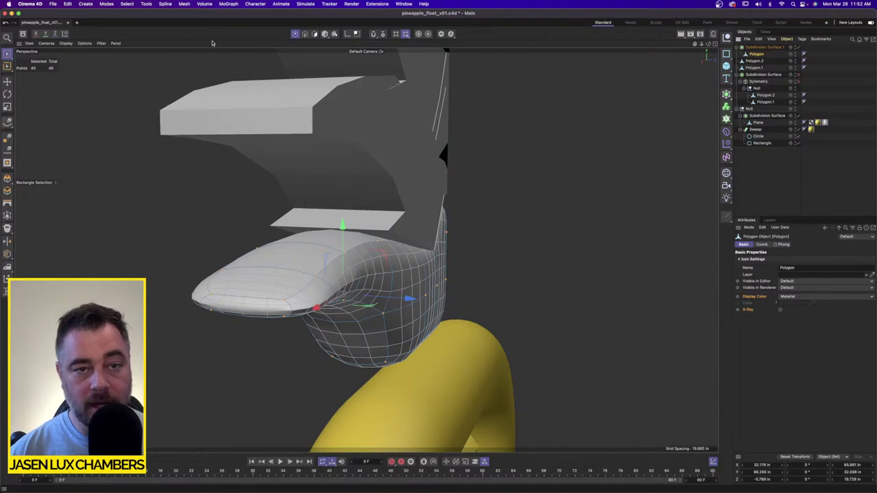
Step: Select the back polygons of the lowest leaf in the Top view and shift them slightly inward along the depth axis
click(315, 34)
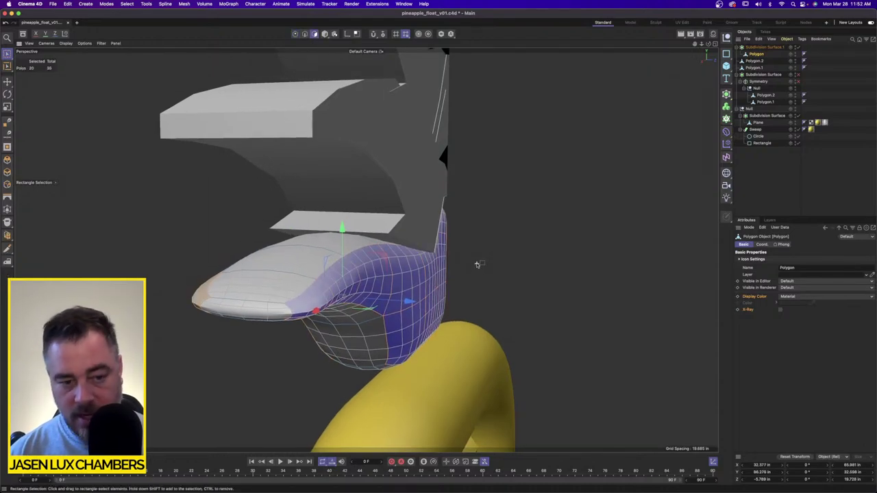
click(7, 81)
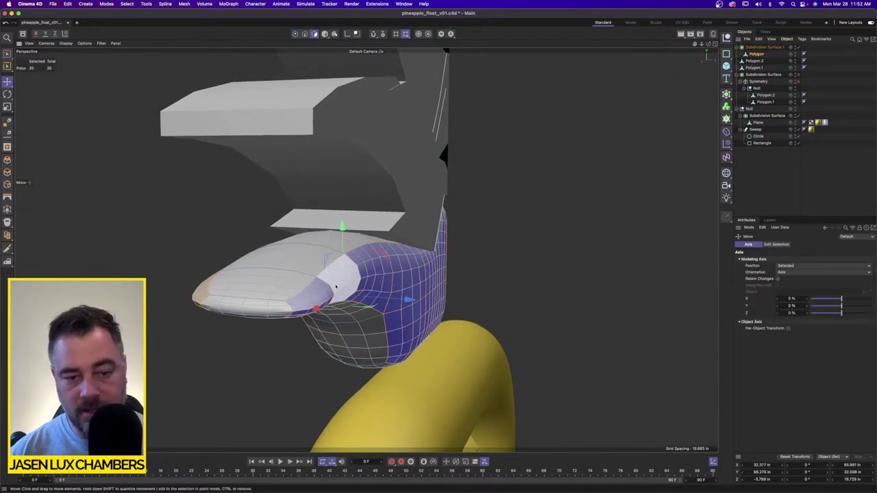
click(715, 43)
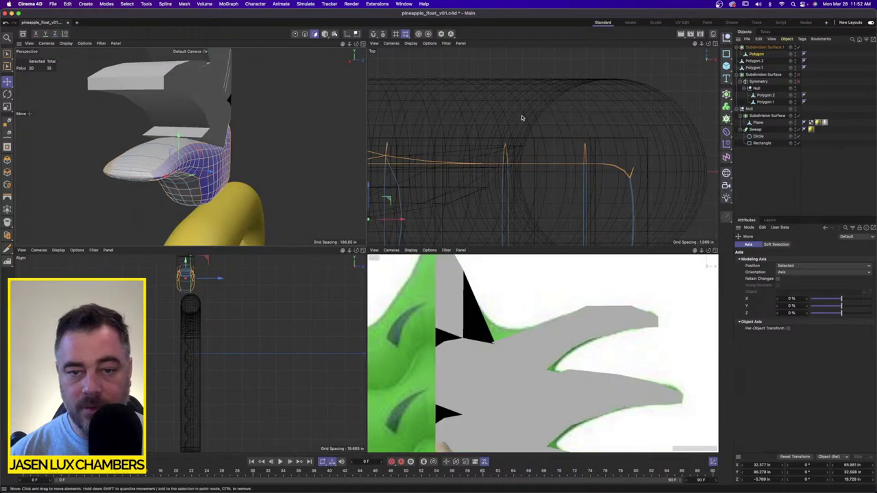
click(8, 54)
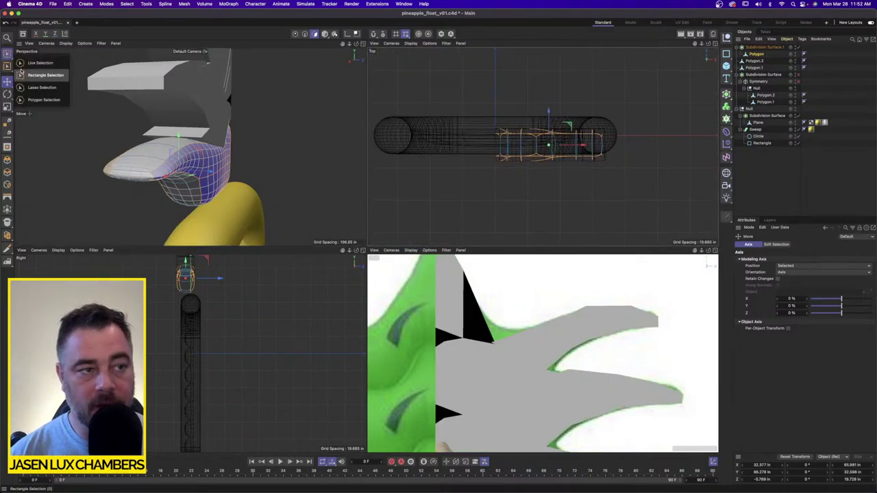
click(34, 71)
drag(471, 107, 656, 141)
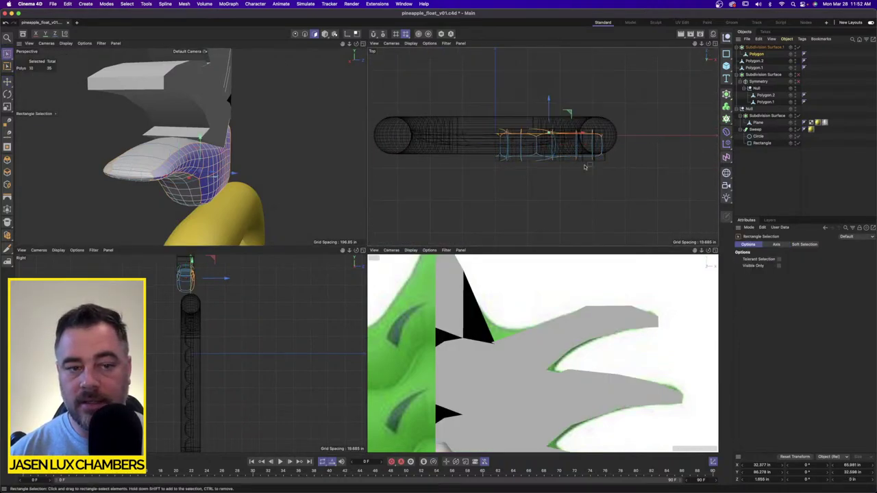
alt+drag(271, 166, 255, 148)
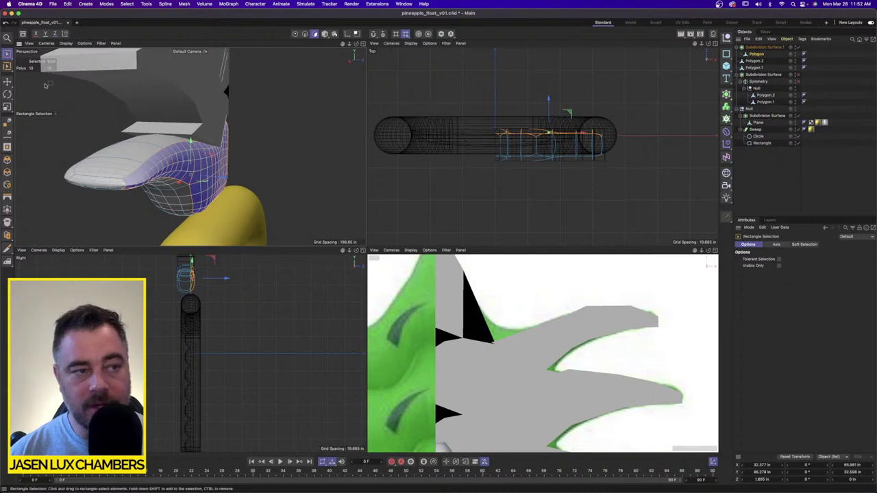
click(7, 107)
drag(549, 100, 551, 134)
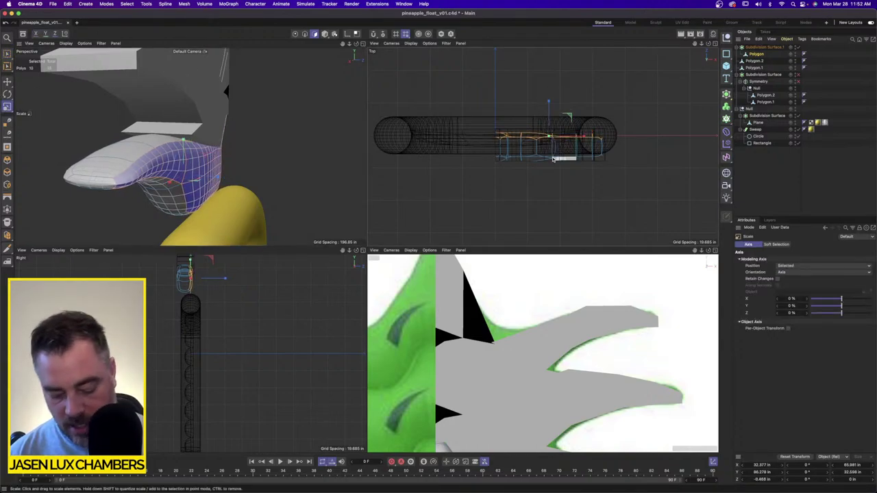
Step: Extrude the lowest leaf's selected back polygons with an offset of about -5.872 in and deselect the object
key(d)
drag(538, 188, 502, 189)
alt+drag(193, 152, 175, 144)
alt+drag(247, 132, 240, 139)
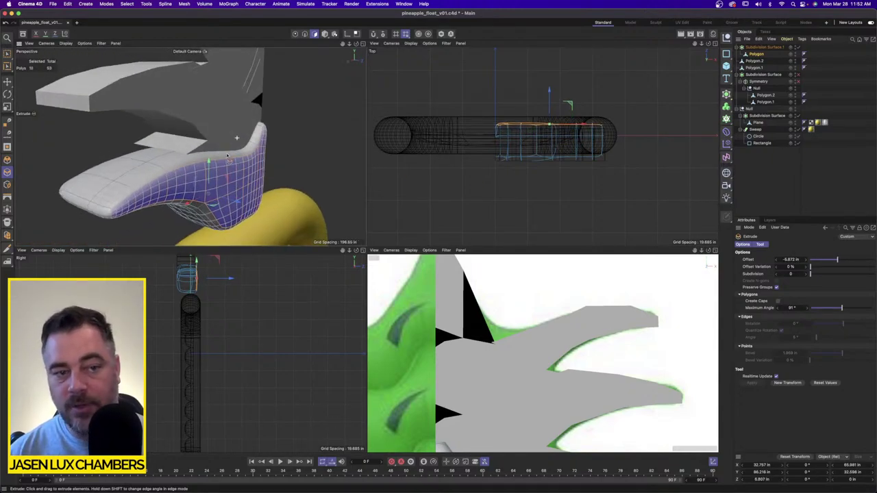
scroll(257, 129, down, 5)
click(809, 157)
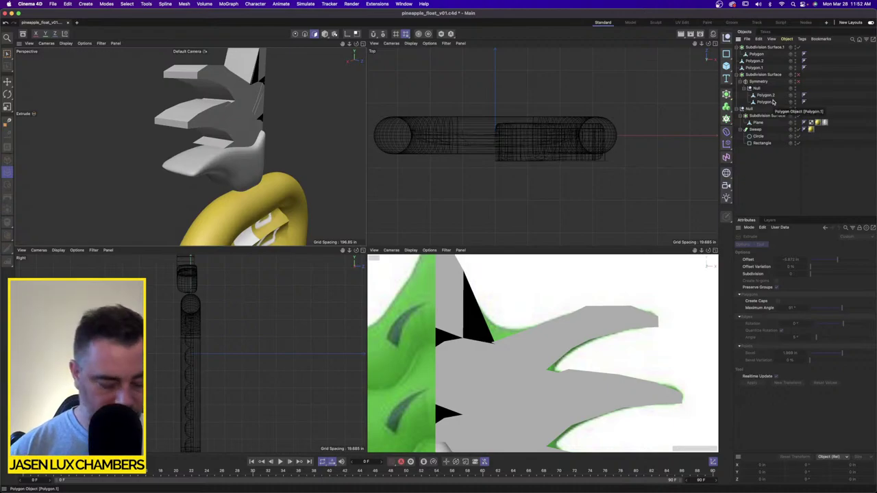
Step: Take the middle leaf, Polygon.1, out of the Symmetry group and merge it with its back face using Connect Objects + Delete
mouse_move(773, 101)
mouse_down()
mouse_move(762, 67)
mouse_move(759, 76)
mouse_up()
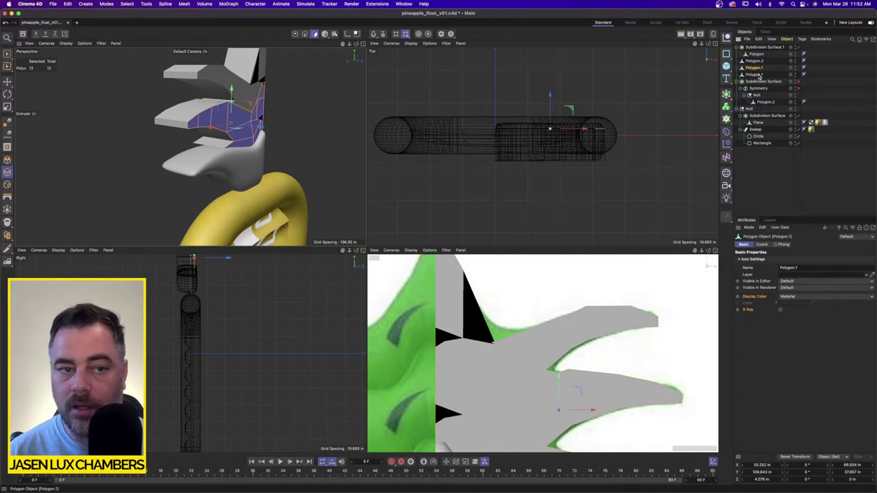
click(759, 71)
right_click(758, 71)
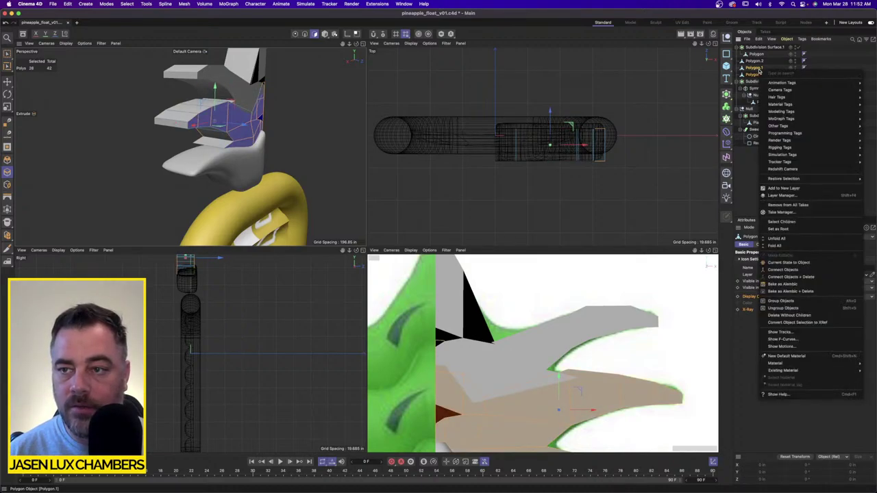
click(801, 275)
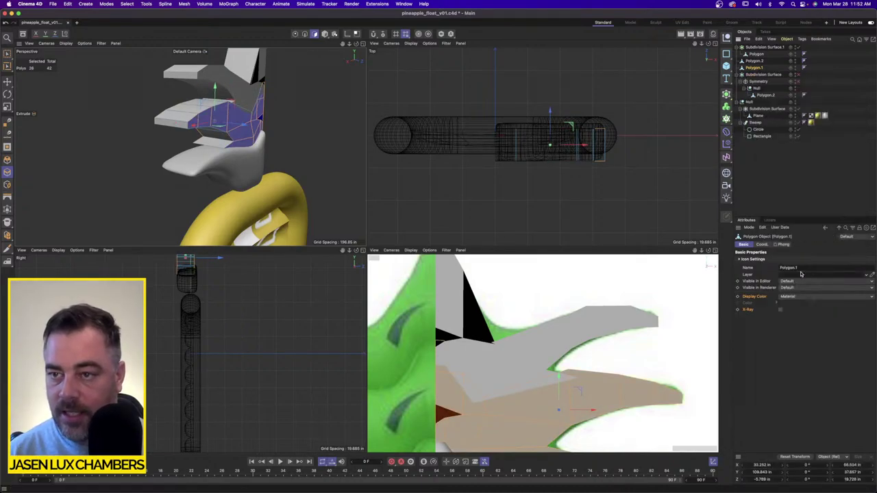
Step: Optimize all points of the middle leaf, Polygon.1, with a 0.1 in tolerance to weld its back face
click(7, 82)
click(296, 34)
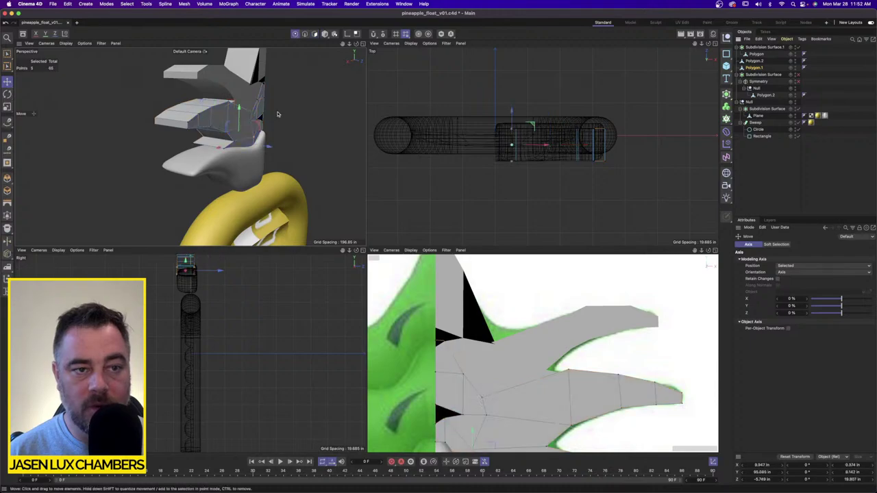
key(super+a)
click(183, 3)
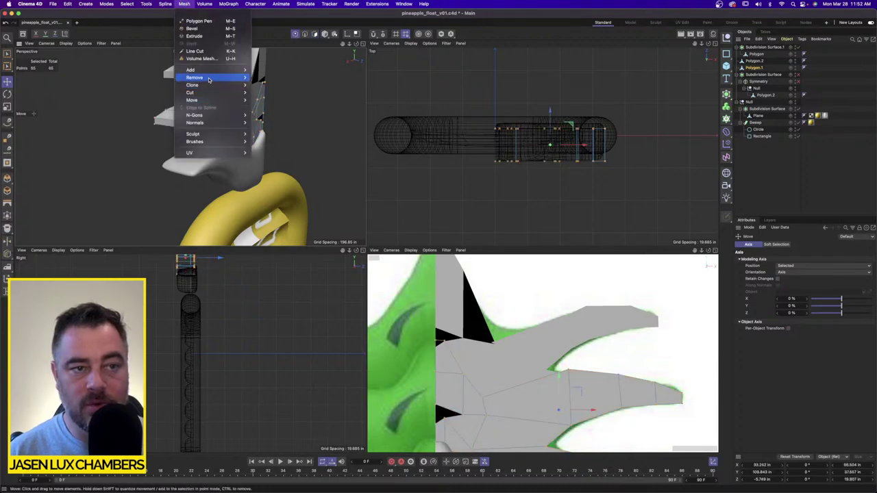
mouse_move(220, 77)
click(292, 130)
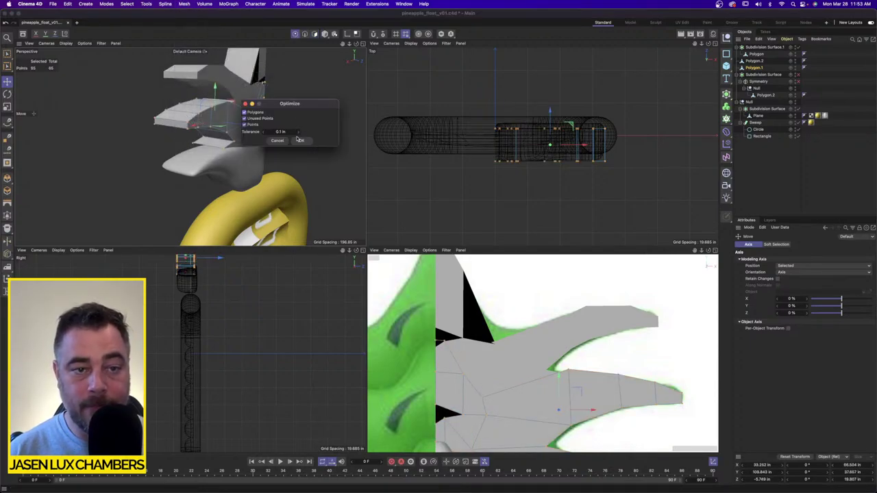
click(304, 141)
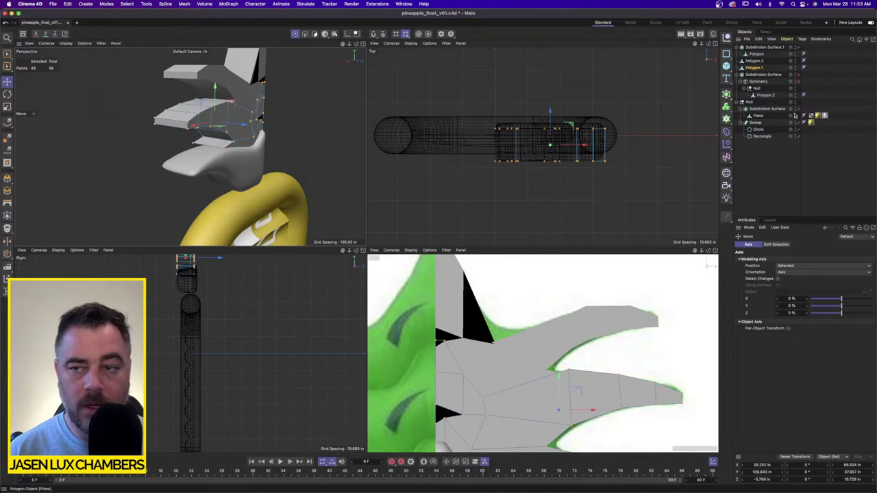
Step: Group the lowest leaf in a null under Subdivision Surface.1 and add the middle leaf, Polygon.1, to that null
click(758, 70)
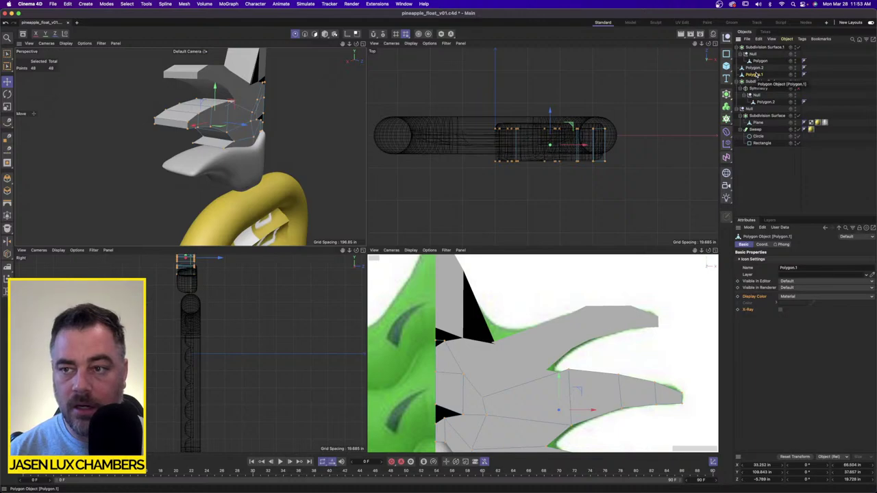
drag(757, 75, 766, 57)
alt+right_drag(234, 111, 264, 105)
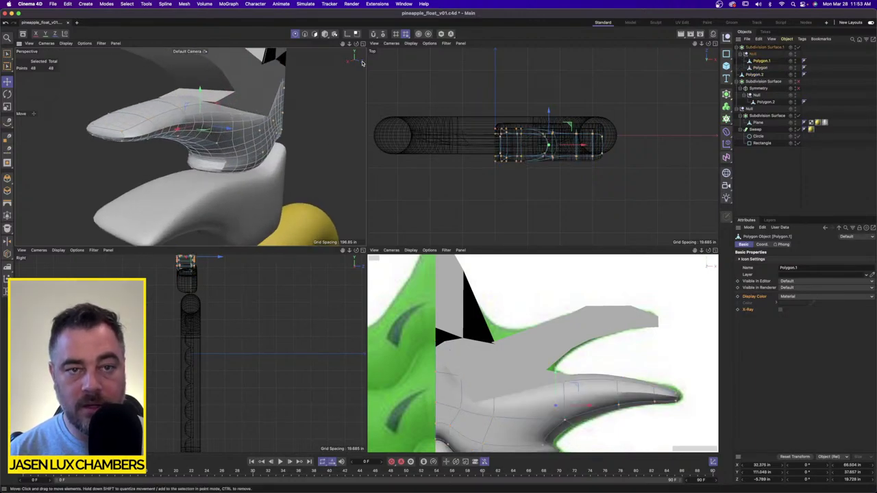
Step: Rectangle-select the middle leaf's back polygons in the Top view and extrude them with an offset of about -3.4 in
click(316, 34)
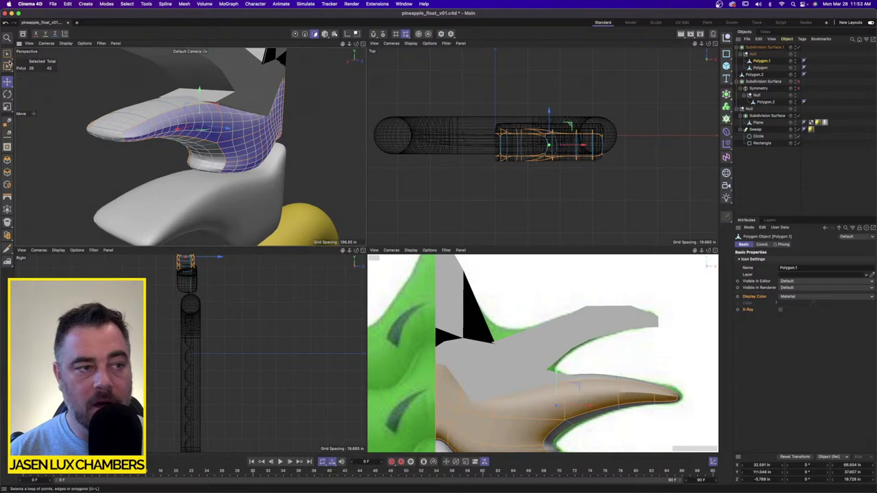
click(7, 54)
drag(459, 94, 695, 145)
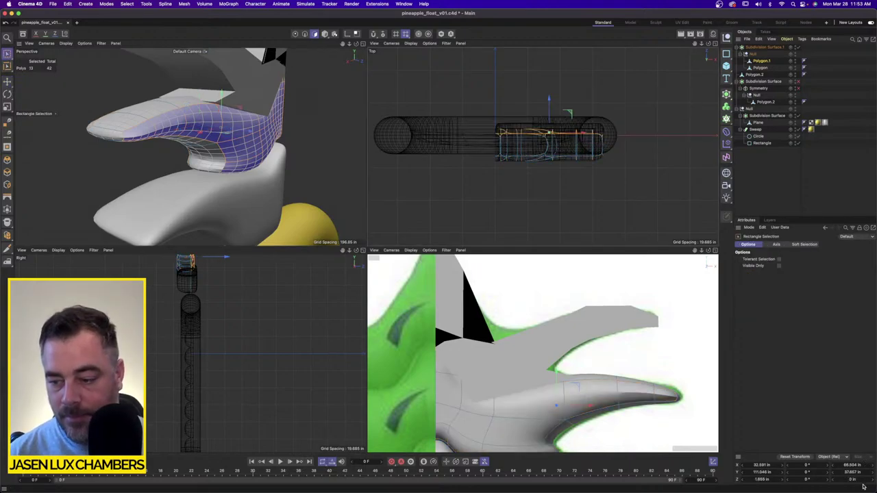
key(d)
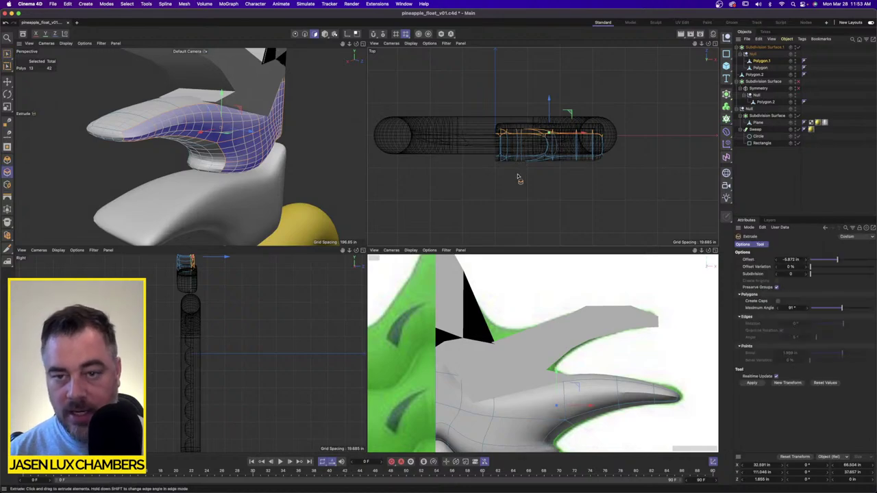
mouse_move(519, 179)
mouse_down()
mouse_move(500, 178)
mouse_move(506, 172)
mouse_up()
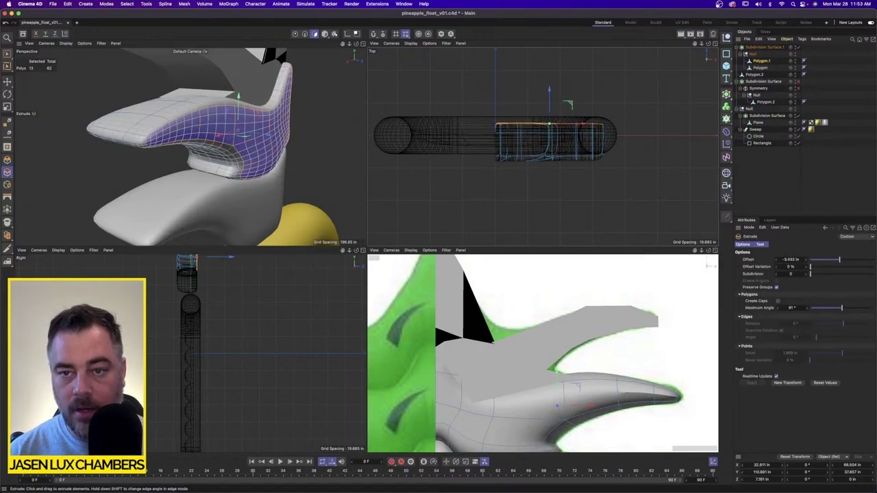
alt+drag(230, 172, 191, 168)
alt+right_drag(272, 168, 220, 137)
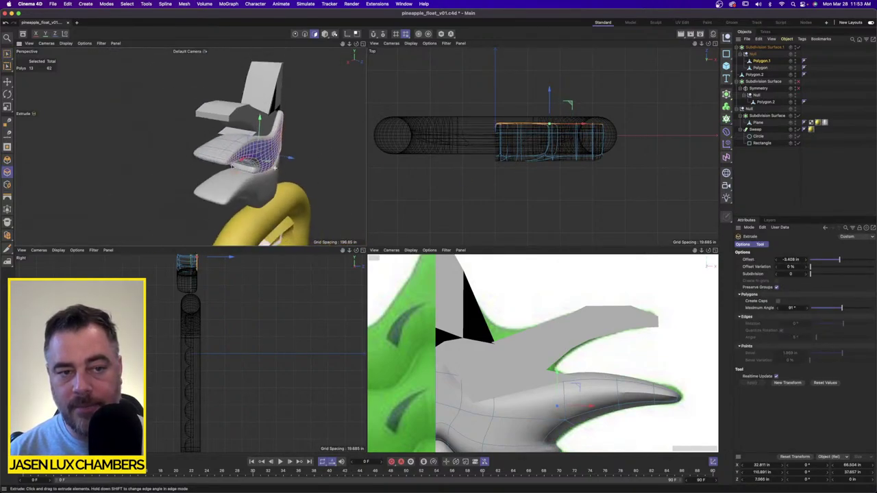
alt+drag(236, 139, 333, 144)
Step: Take the top leaf, Polygon.2, out of the Symmetry group and merge it with its back face using Connect Objects + Delete
drag(766, 103, 761, 78)
click(761, 75)
shift+click(756, 80)
right_click(756, 81)
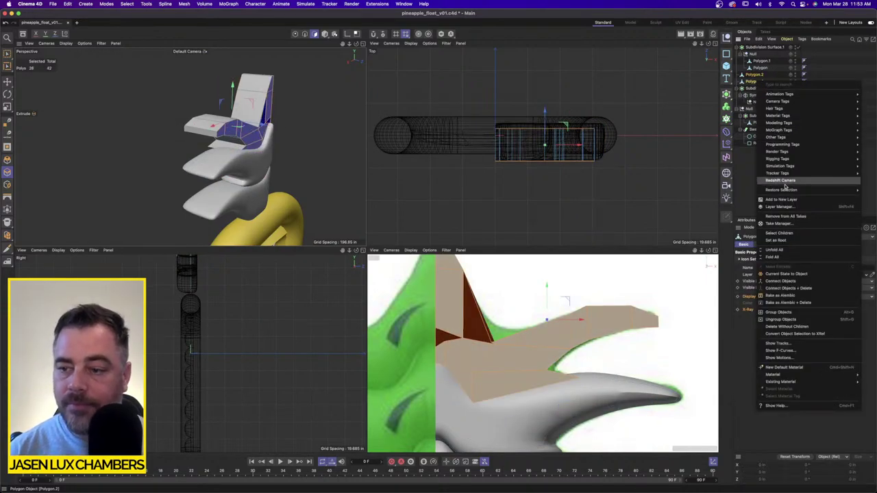
click(790, 288)
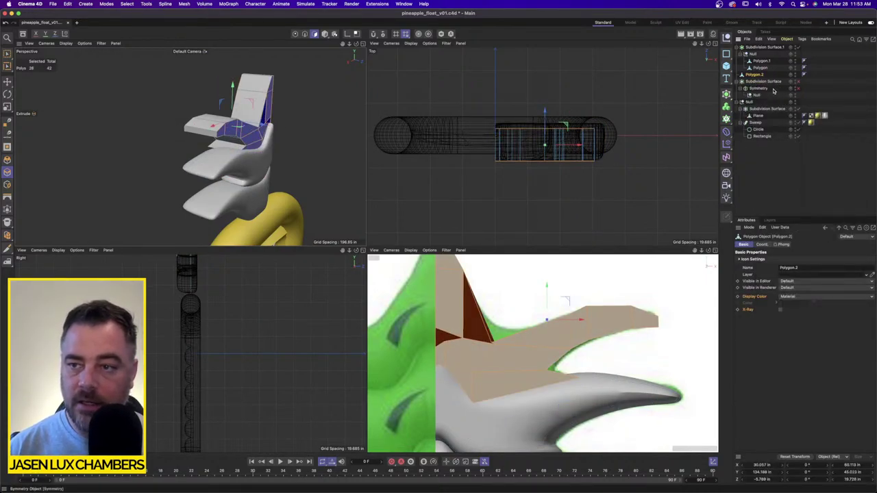
Step: Optimize the top leaf's points with a 0.1 in tolerance and put the leaf in the null under Subdivision Surface.1
click(296, 34)
click(146, 4)
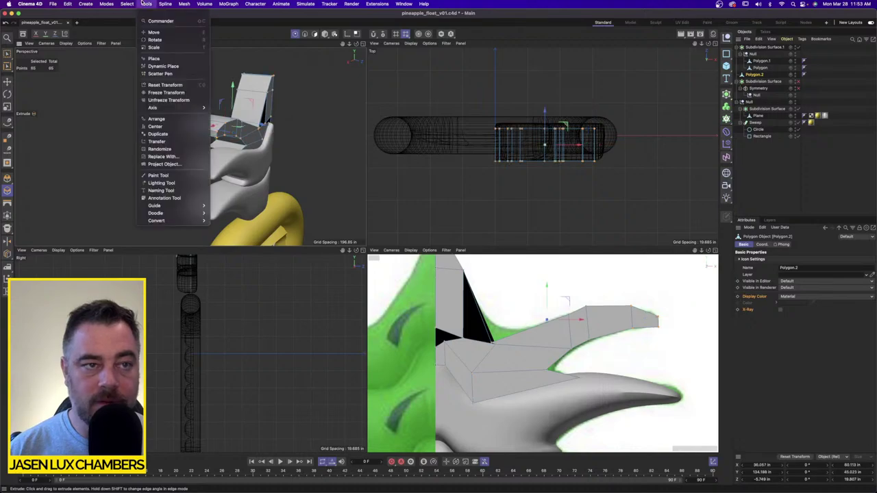
mouse_move(185, 3)
mouse_move(226, 78)
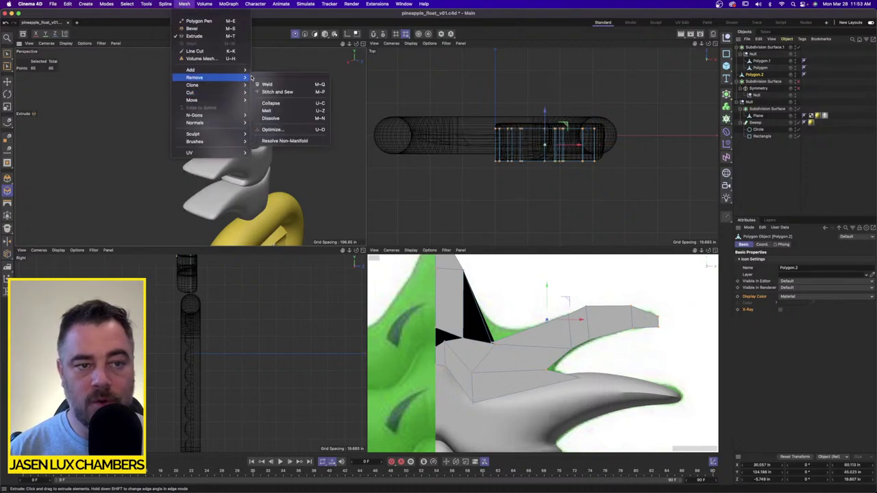
click(295, 129)
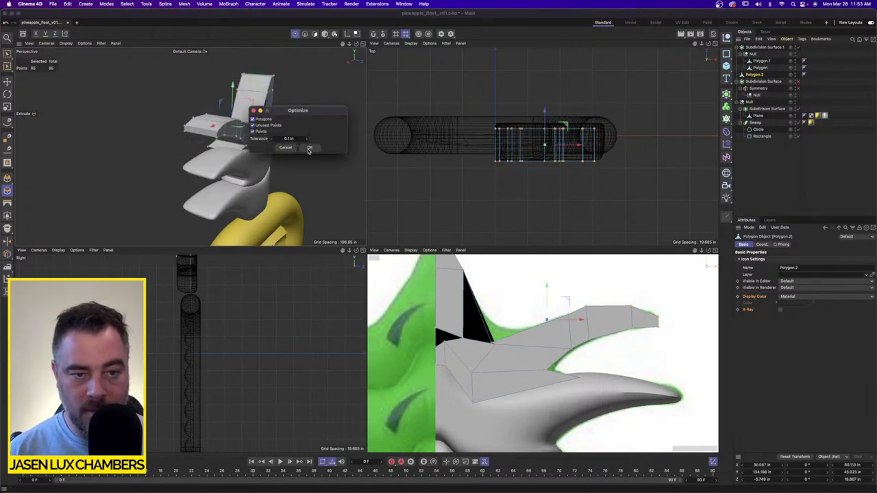
click(308, 148)
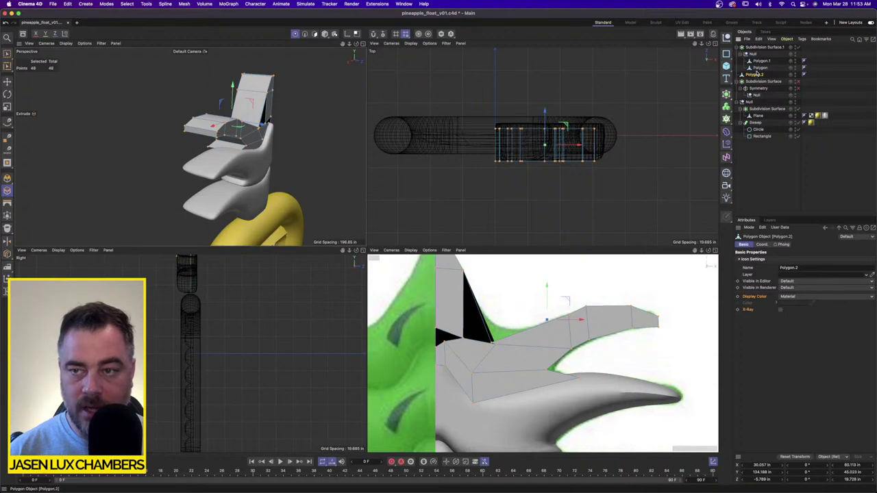
drag(756, 74, 759, 59)
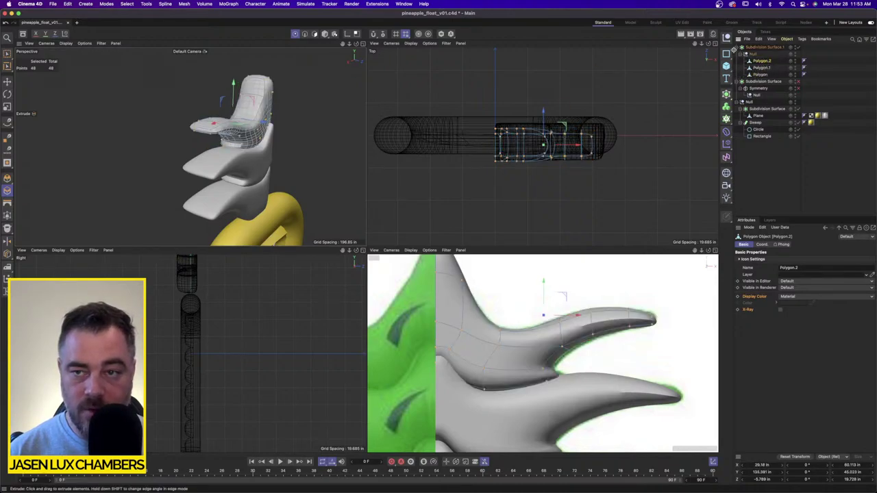
Step: Rectangle-select the top leaf's back polygons in the Top view, extrude them with a -3 in offset and deselect the object
click(315, 34)
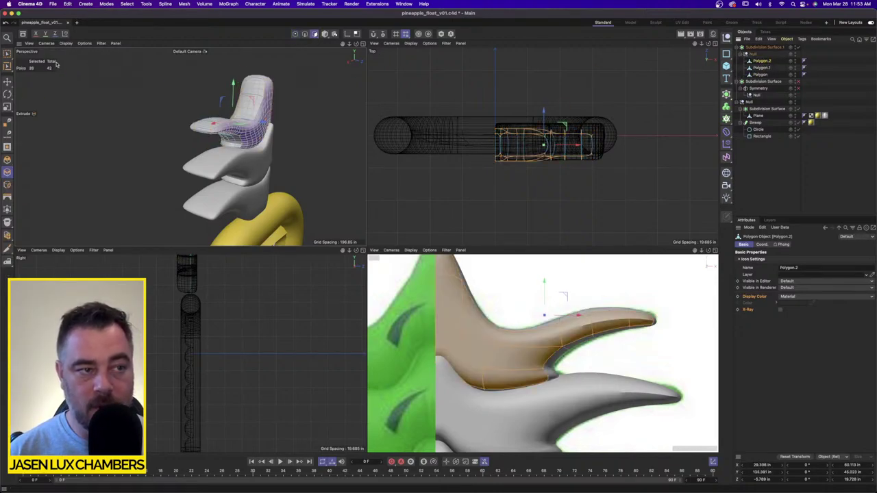
drag(8, 54, 26, 77)
drag(454, 110, 647, 145)
key(d)
drag(571, 183, 465, 131)
click(767, 164)
Step: Return all three leaves to the null in the Symmetry group with its mirroring and smoothing enabled, and delete the emptied Subdivision Surface.1
alt+drag(273, 157, 209, 150)
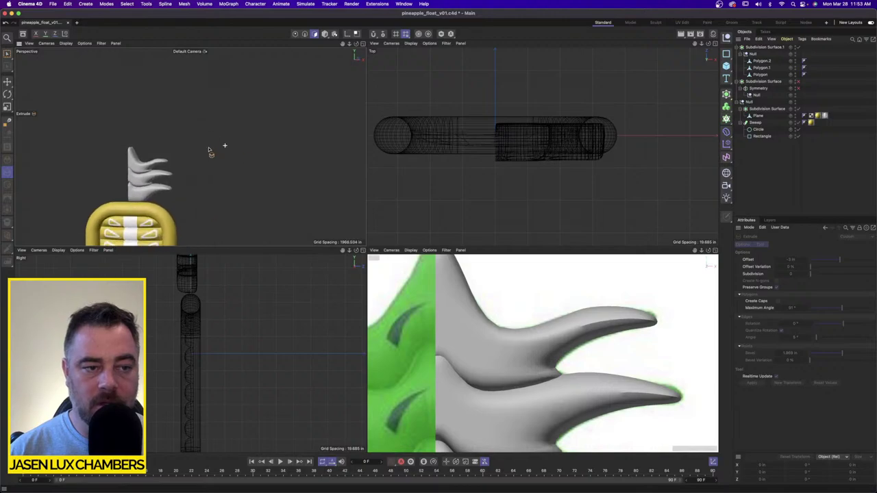
alt+middle_drag(209, 150, 337, 133)
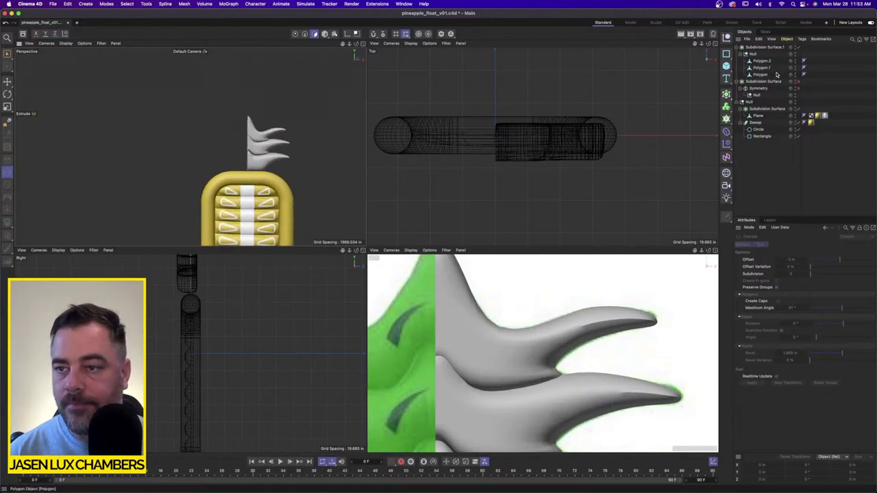
drag(779, 75, 761, 95)
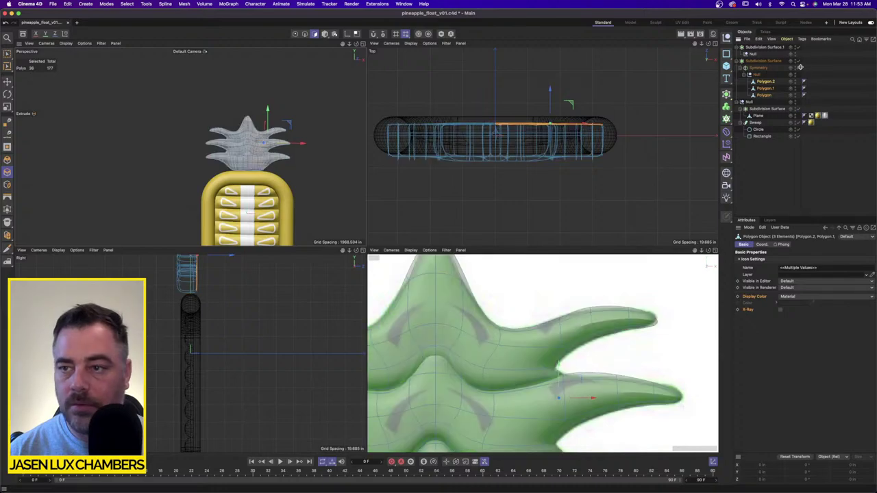
click(798, 61)
click(798, 61)
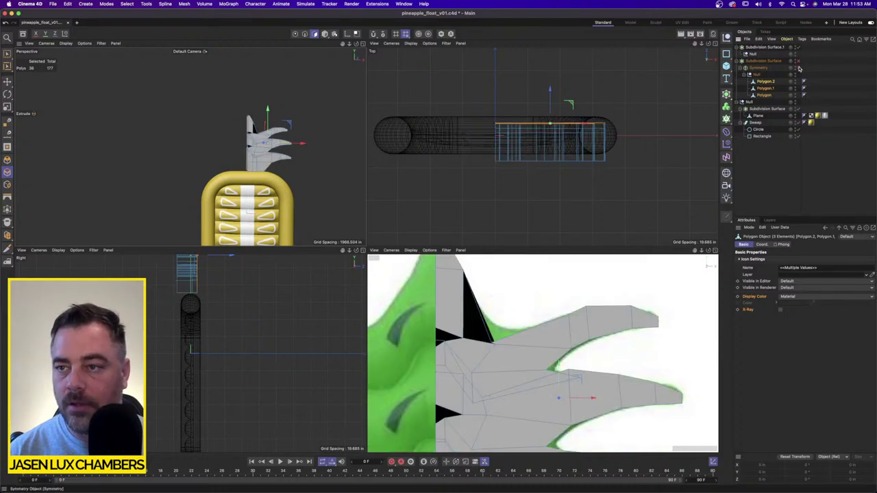
click(798, 60)
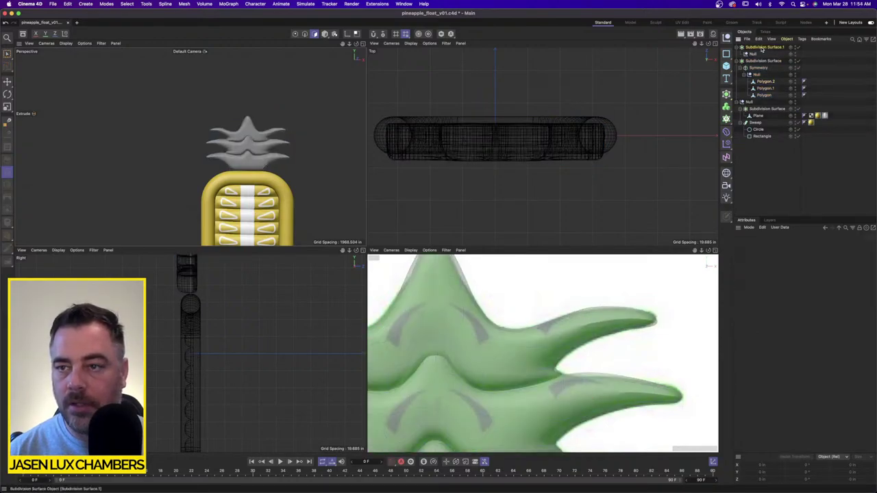
click(763, 49)
key(Delete)
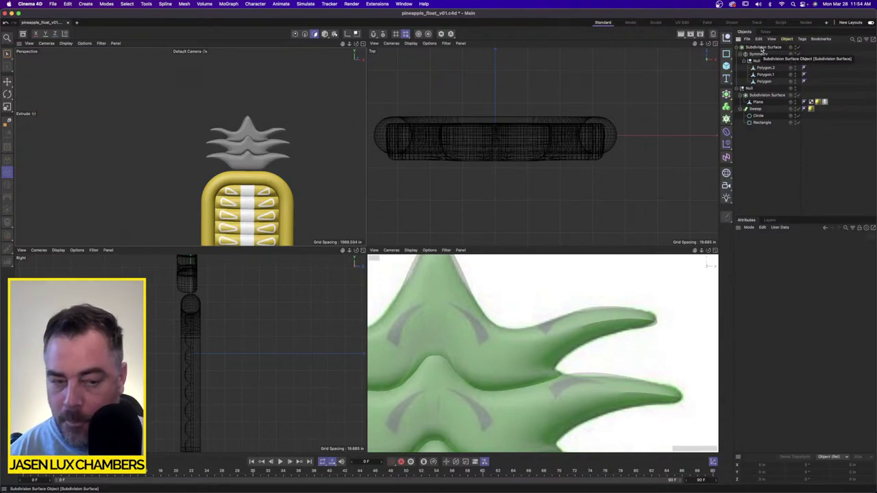
Step: Select all polygons of the three leaves and shift them slightly along the depth axis to centre them over the yellow ring
alt+drag(171, 198, 284, 162)
alt+right_drag(258, 330, 236, 302)
alt+middle_drag(236, 301, 242, 333)
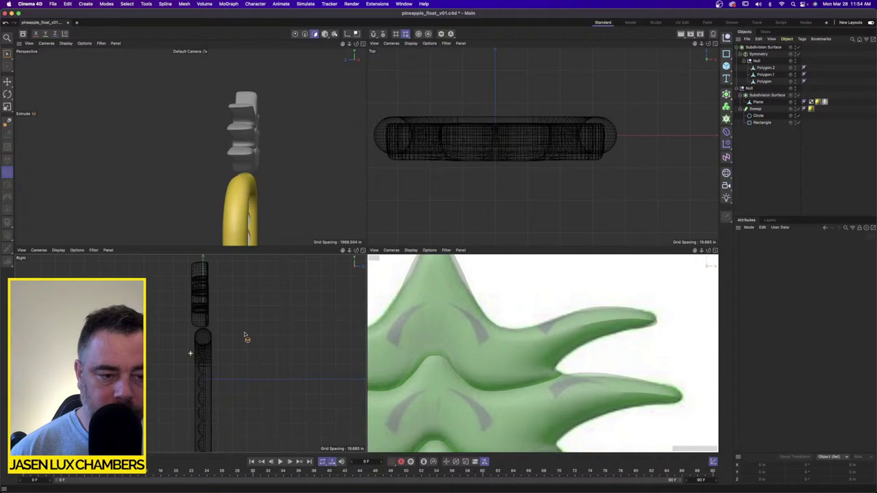
click(769, 69)
shift+click(766, 82)
key(super+a)
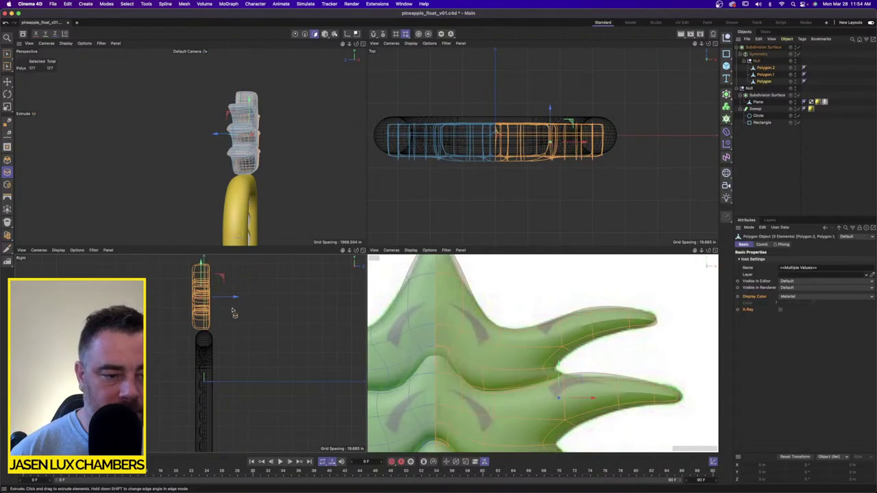
scroll(233, 309, up, 5)
drag(212, 286, 215, 286)
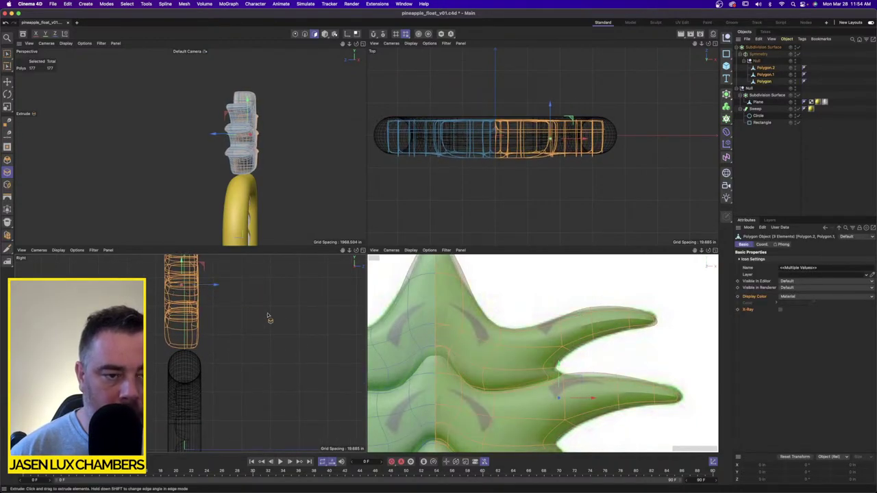
scroll(231, 294, down, 1)
alt+middle_drag(231, 294, 246, 332)
scroll(543, 353, down, 2)
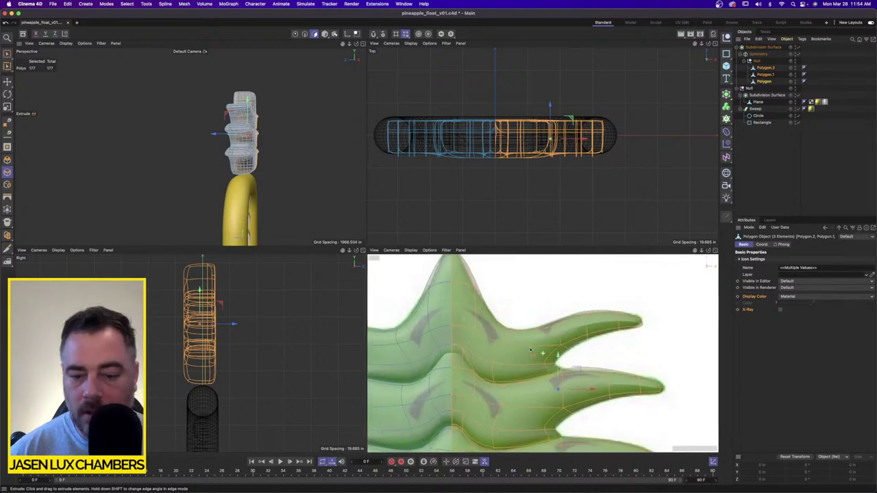
Step: Select the lowest leaf, Polygon, with the Move tool and pick the three polygons along its bottom edge in the Front view
alt+middle_drag(527, 430, 558, 302)
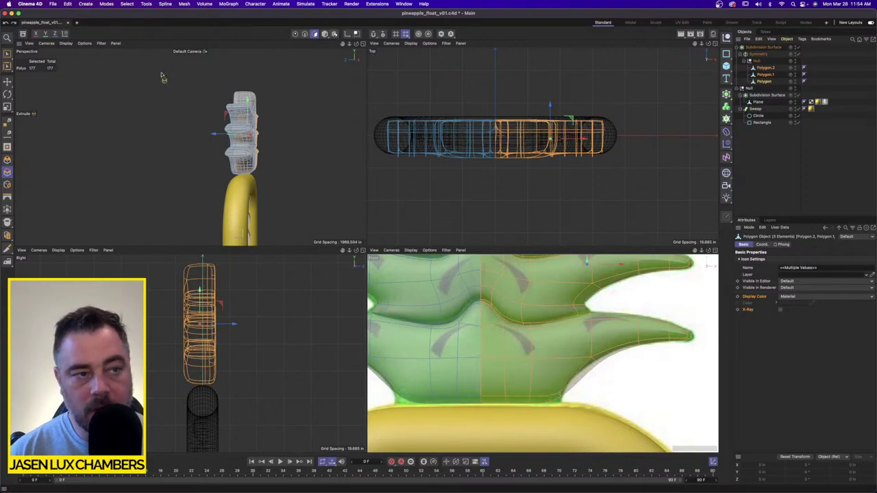
key(e)
click(7, 83)
click(765, 83)
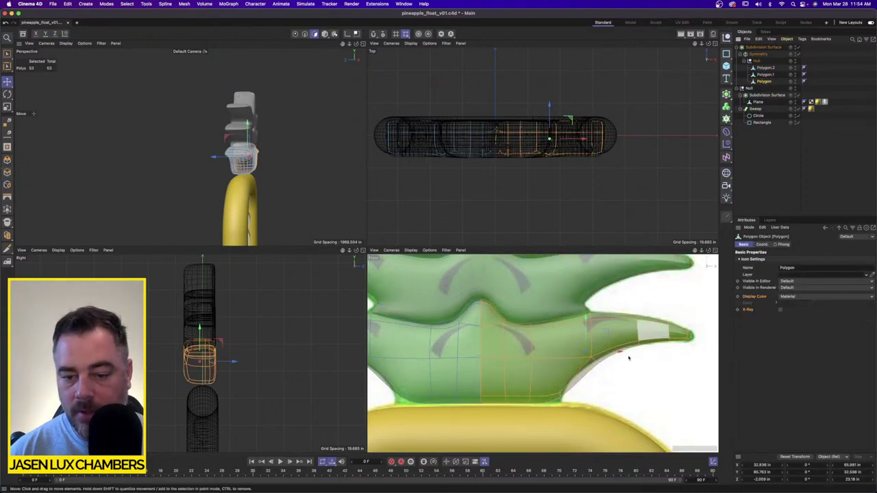
click(544, 404)
shift+click(495, 402)
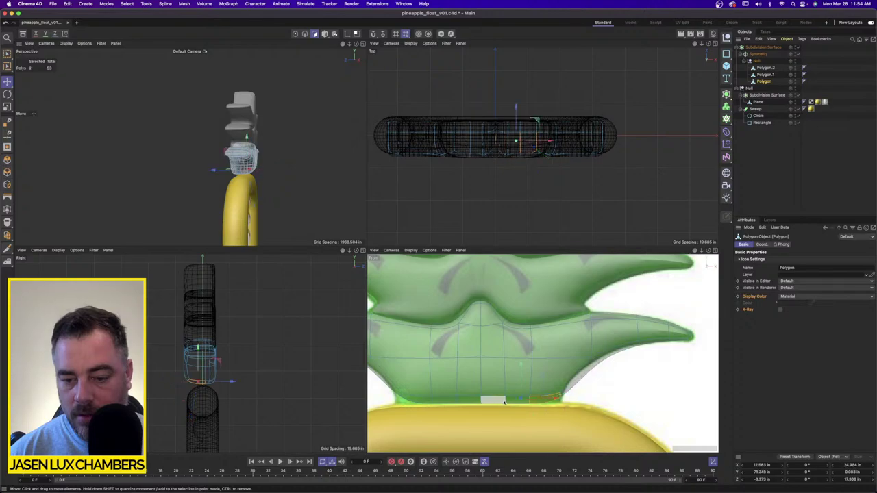
shift+click(511, 403)
alt+drag(250, 159, 279, 152)
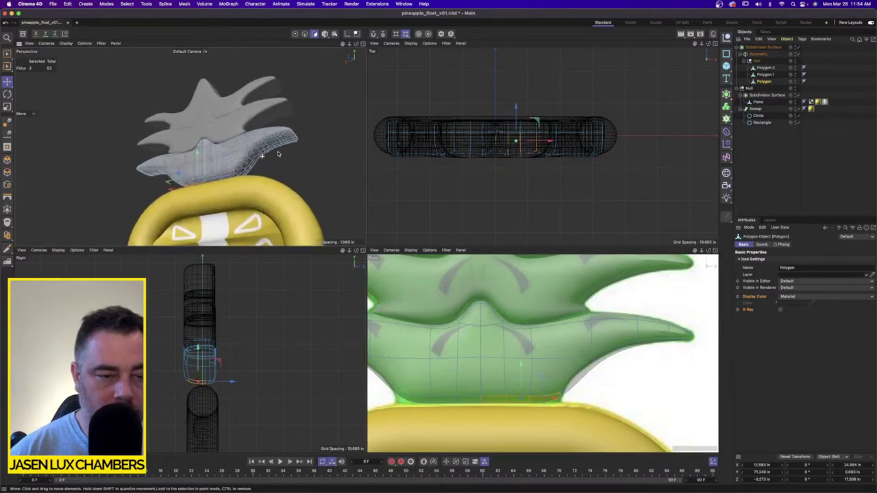
alt+right_drag(278, 153, 336, 154)
Step: Rectangle-select all the lowest leaf's bottom polygons in the Front view and extrude them downward into the yellow ring
click(7, 54)
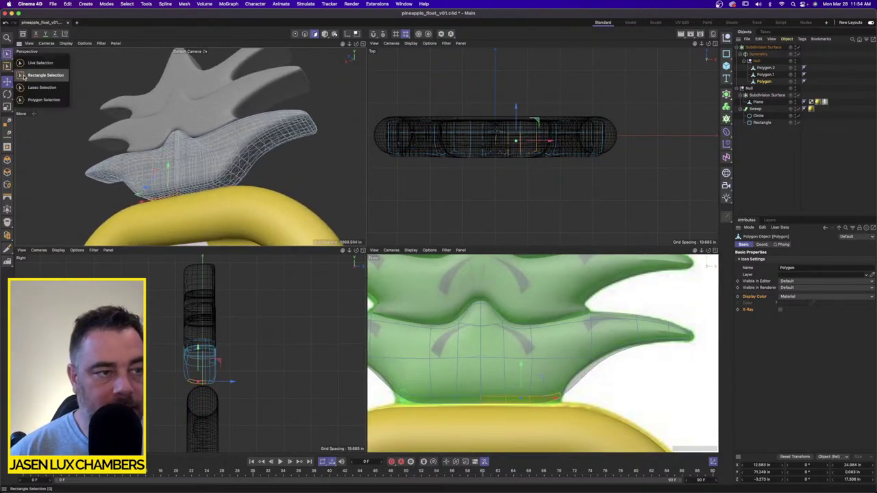
click(31, 67)
drag(464, 451, 634, 385)
key(d)
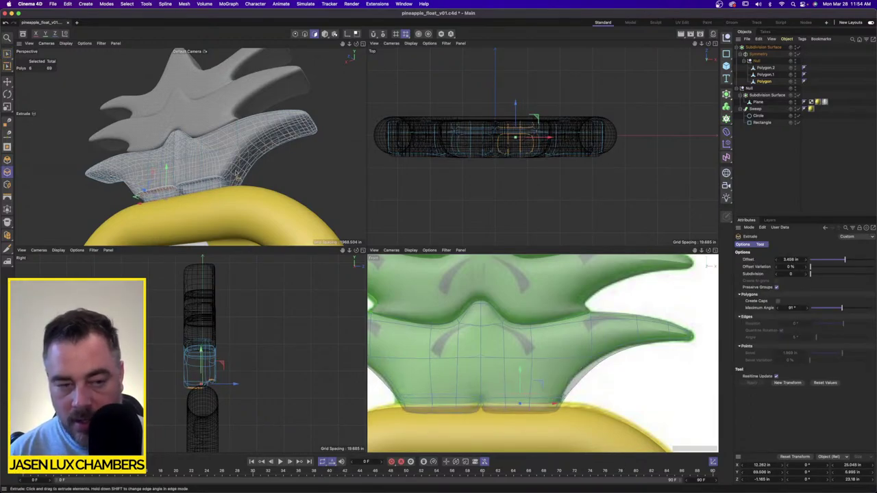
Step: Try deleting the inner polygons at the centre seam of the lowest leaf's extruded base, and inspect the base in the Perspective view
click(7, 54)
click(45, 74)
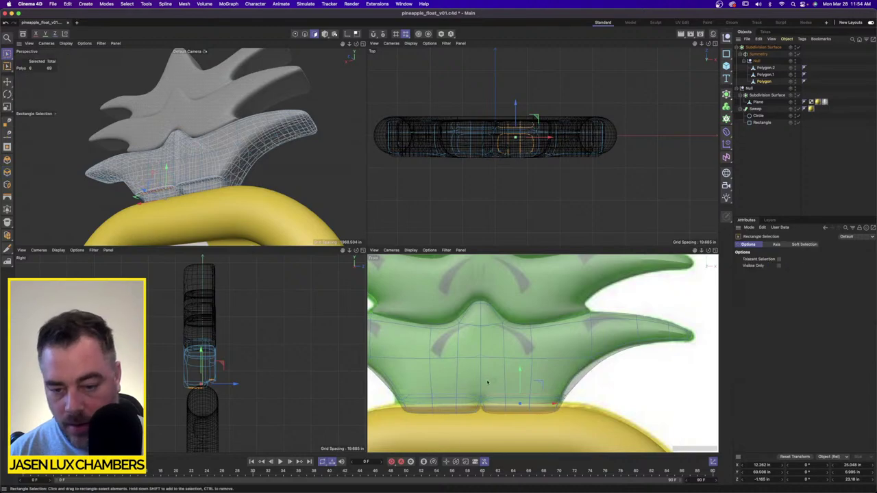
drag(502, 373, 459, 420)
click(460, 441)
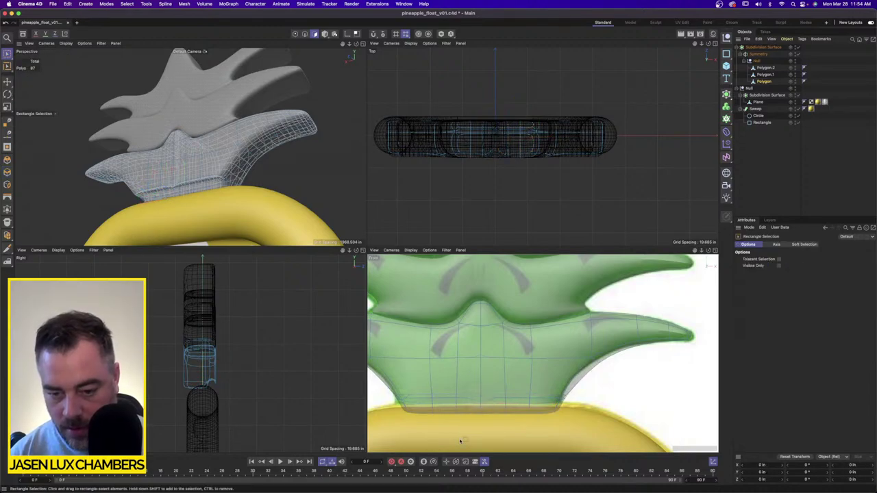
alt+drag(176, 187, 190, 190)
alt+right_drag(190, 190, 219, 176)
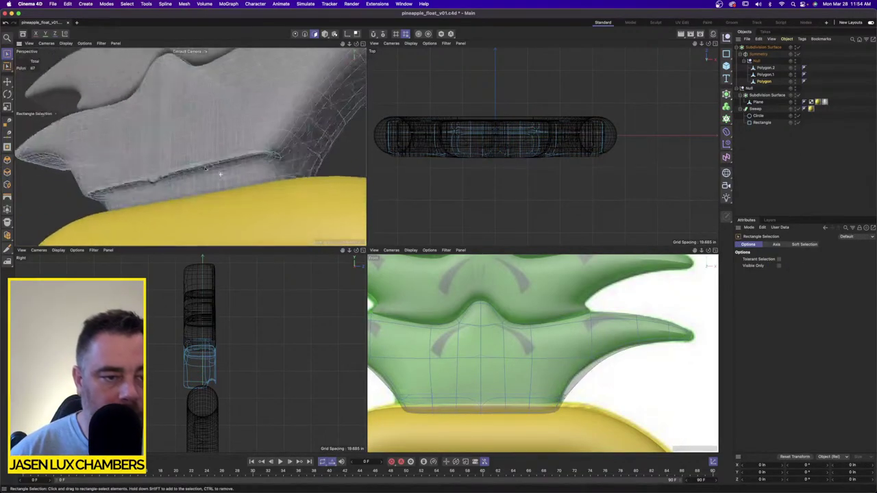
alt+drag(219, 176, 283, 169)
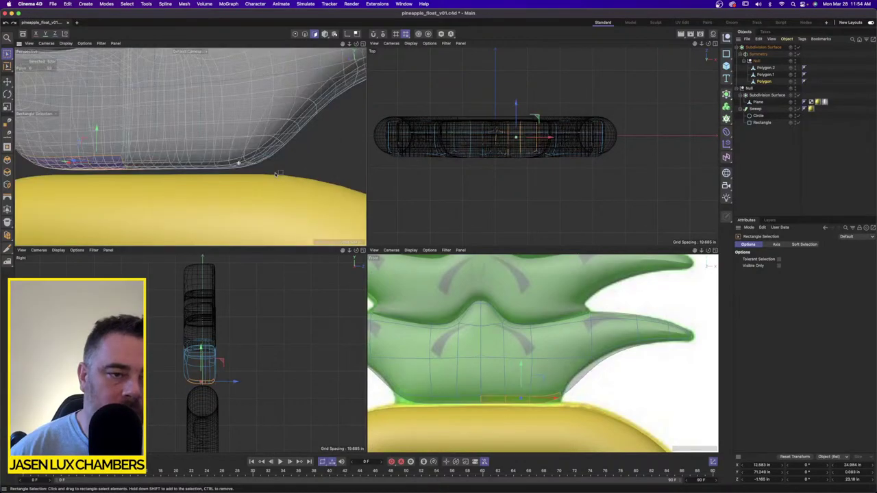
Step: Move the lowest leaf's bottom polygons down, without the extrusion, so the leaf base meets the yellow ring, and clear the object selection
drag(96, 132, 97, 145)
click(760, 187)
alt+right_drag(198, 139, 119, 146)
scroll(162, 134, down, 3)
scroll(542, 334, down, 5)
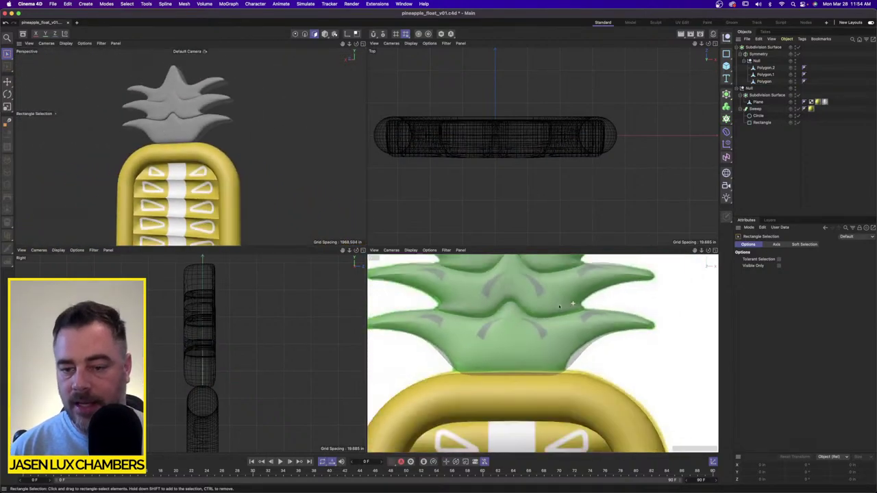
scroll(568, 342, up, 3)
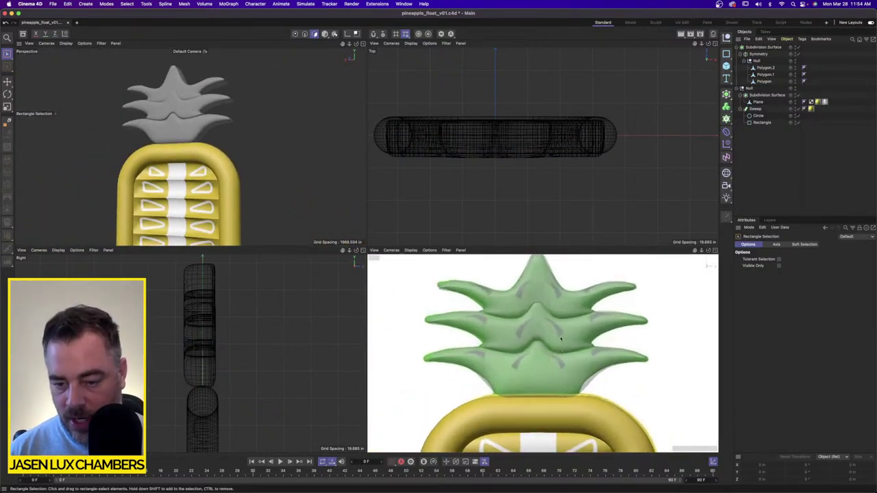
Step: Switch to Finder and open seed_tex_pineapple_float_v01.c4d from the pineapple_float folder
key(super+Tab)
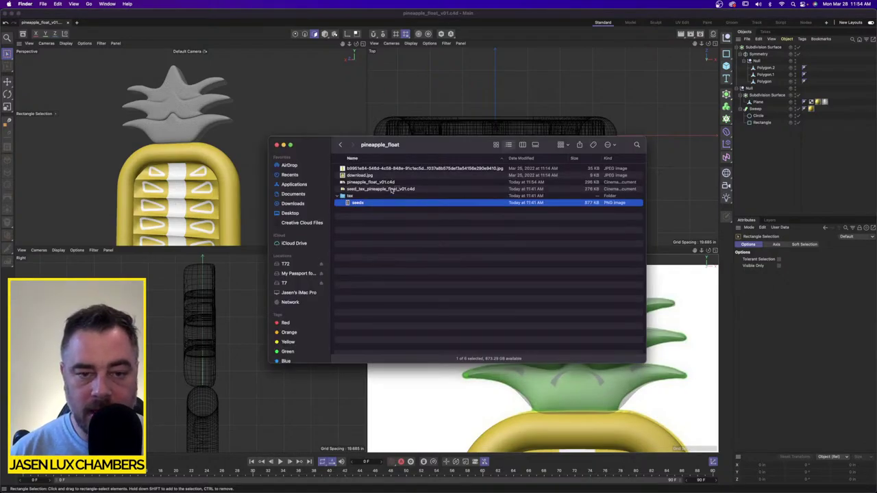
double_click(403, 189)
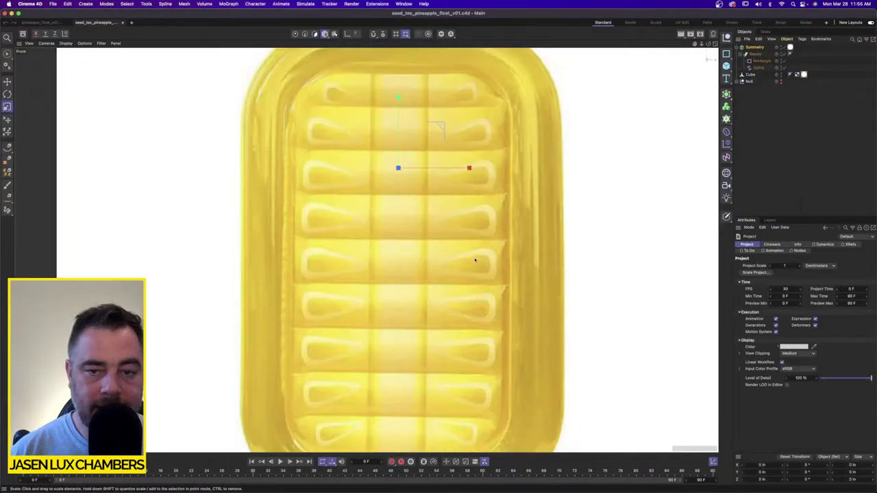
alt+right_drag(462, 192, 436, 180)
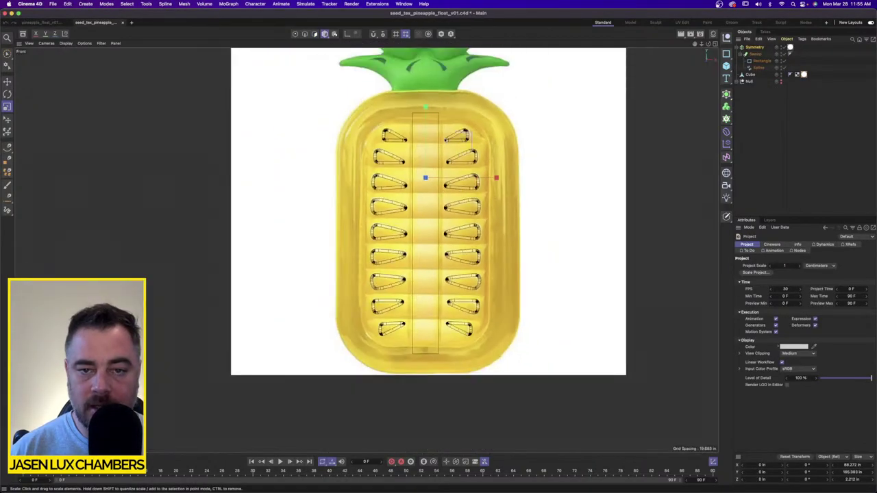
alt+middle_drag(434, 57, 435, 229)
alt+right_drag(436, 229, 445, 225)
scroll(445, 225, up, 3)
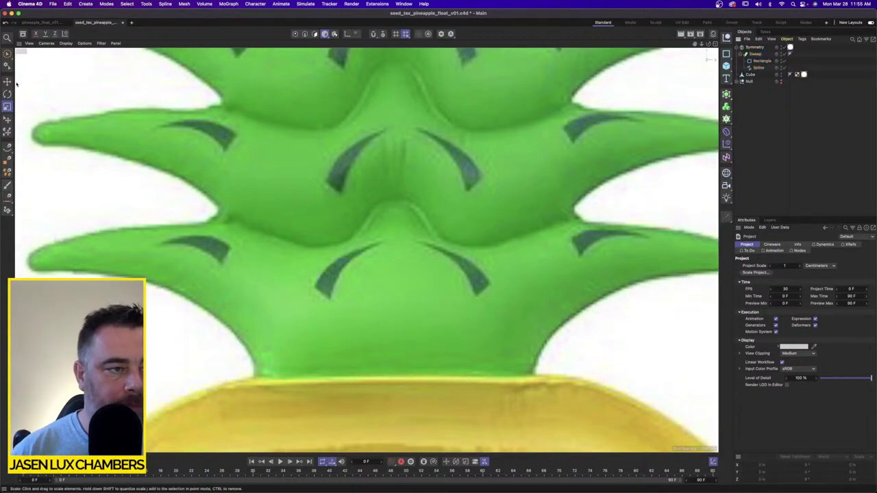
Step: Trace the dark marking just left of centre on the lowest leaf as a closed Bezier spline with the Spline Pen
click(7, 146)
scroll(356, 281, up, 2)
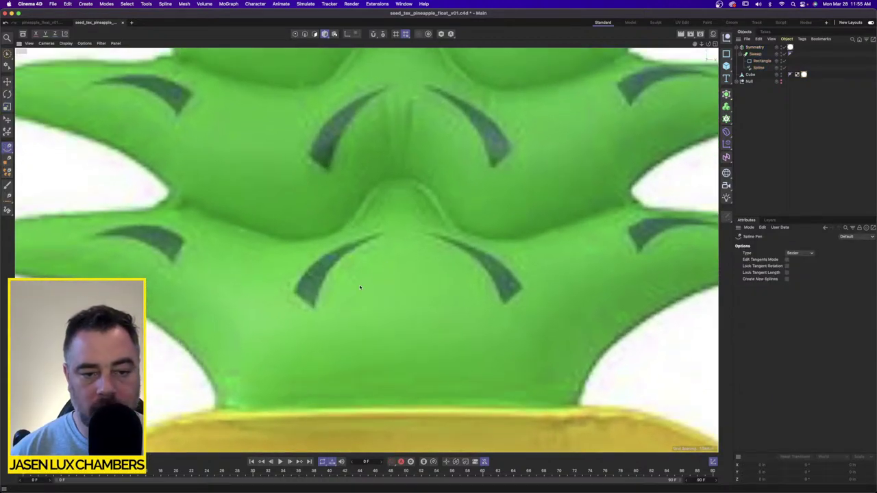
click(315, 310)
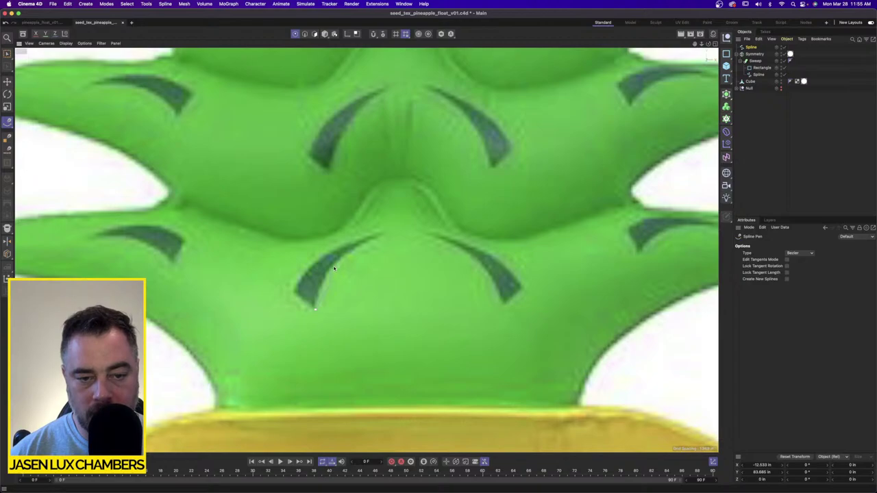
drag(319, 279, 345, 252)
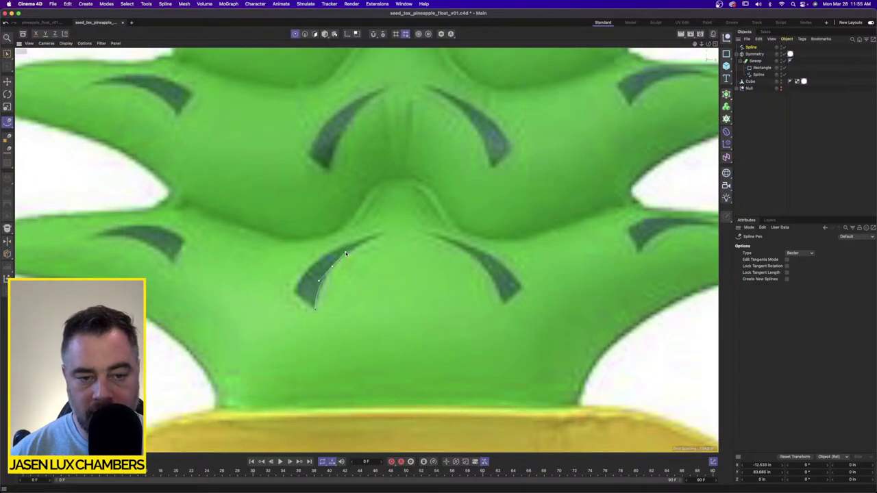
scroll(410, 214, up, 2)
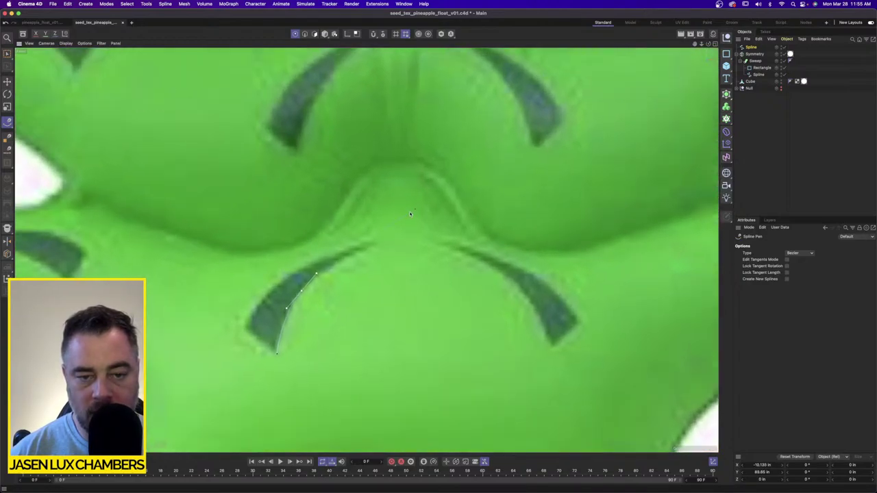
click(376, 241)
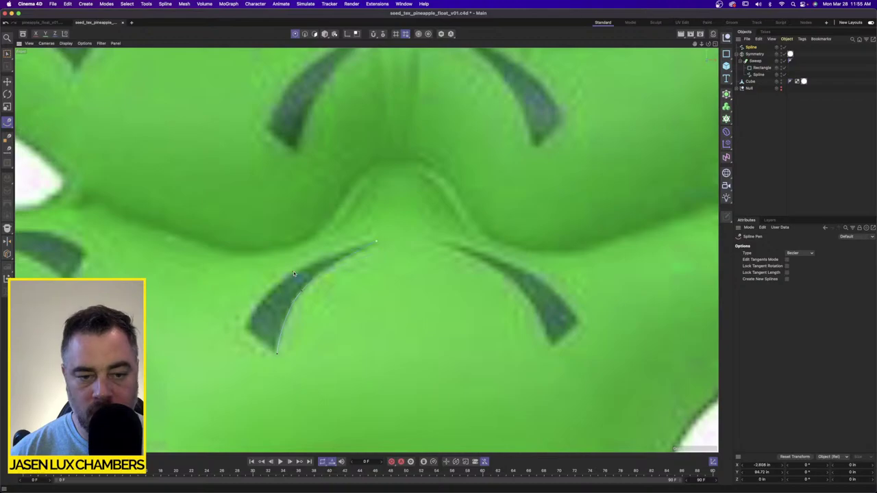
click(294, 274)
key(Escape)
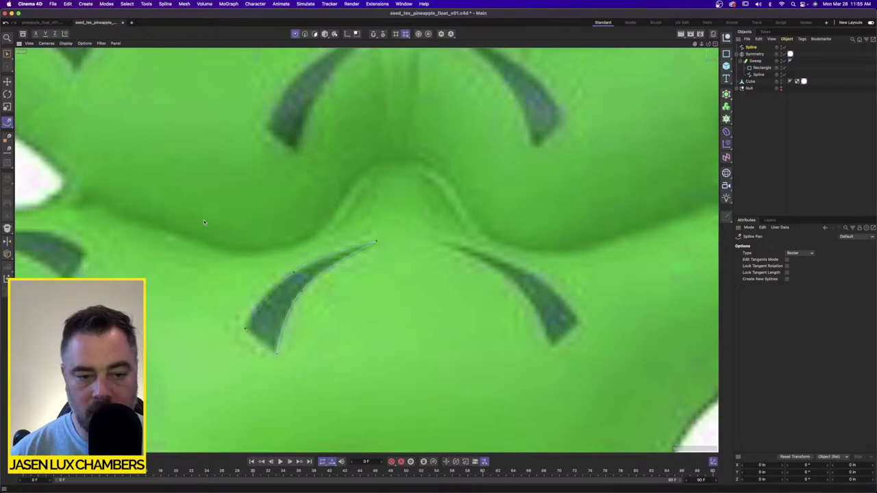
Step: Trace the outer left dark marking of the lowest leaf as a closed spline with curved long edges
alt+middle_drag(205, 233, 402, 244)
click(263, 297)
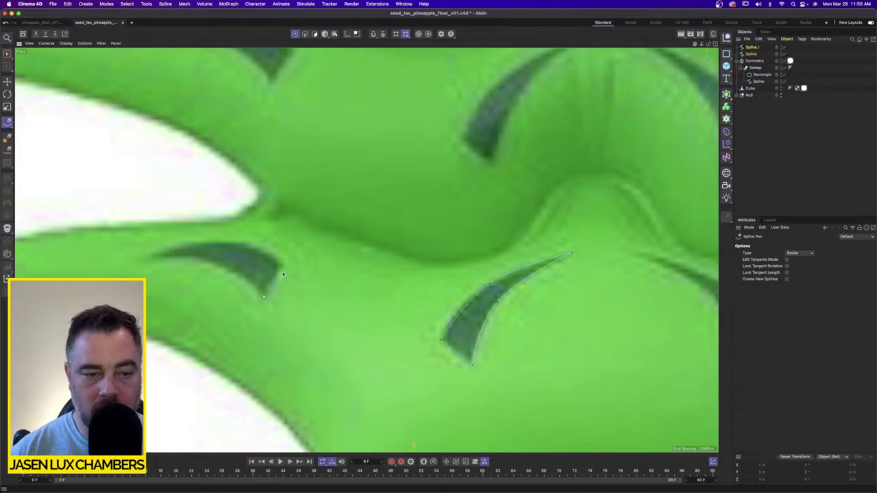
click(282, 265)
drag(243, 244, 215, 242)
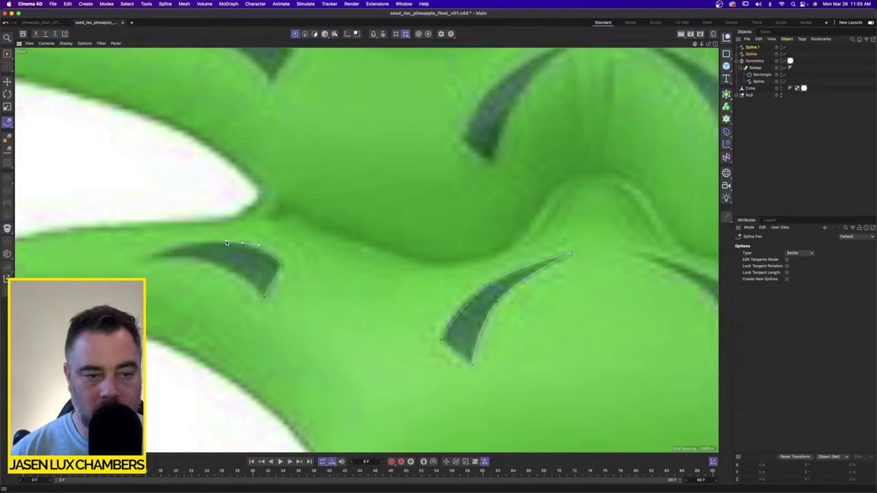
key(super+z)
drag(229, 242, 248, 275)
click(146, 258)
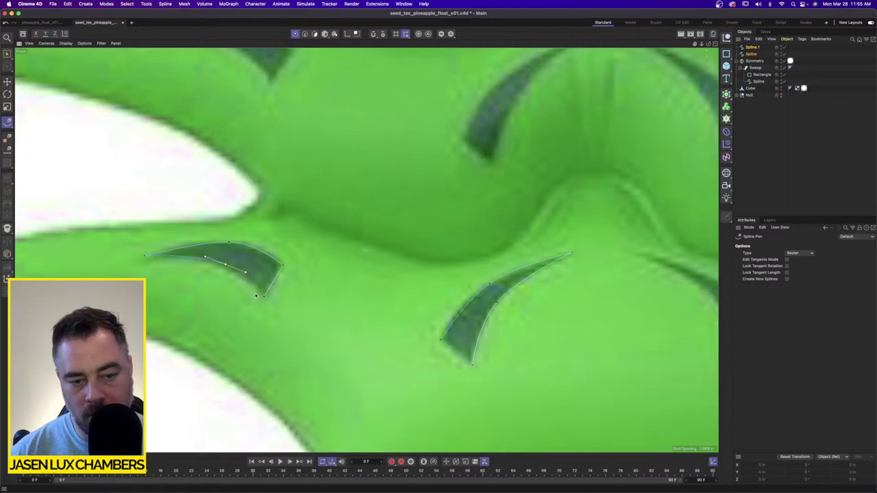
click(264, 297)
Step: Trace the dark marking just left of centre on the middle leaf as a closed spline following its curved edges
scroll(386, 293, down, 3)
alt+middle_drag(466, 184, 338, 260)
scroll(363, 255, up, 5)
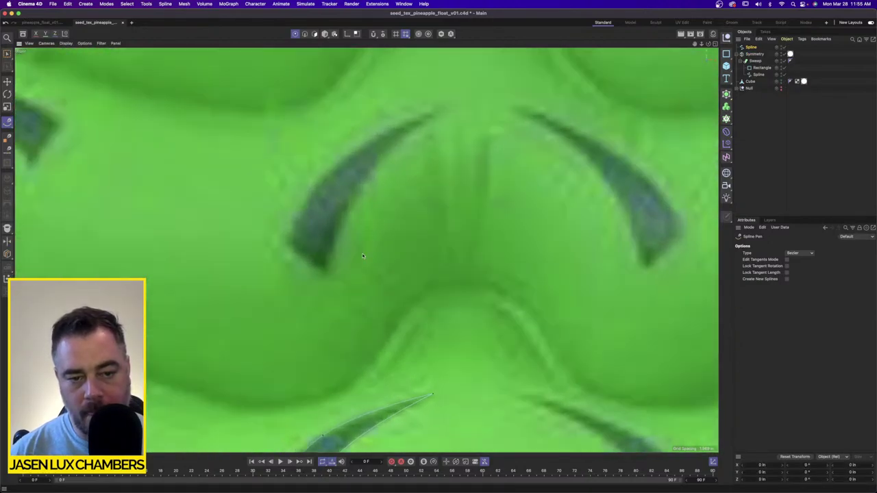
click(325, 272)
click(331, 220)
click(354, 190)
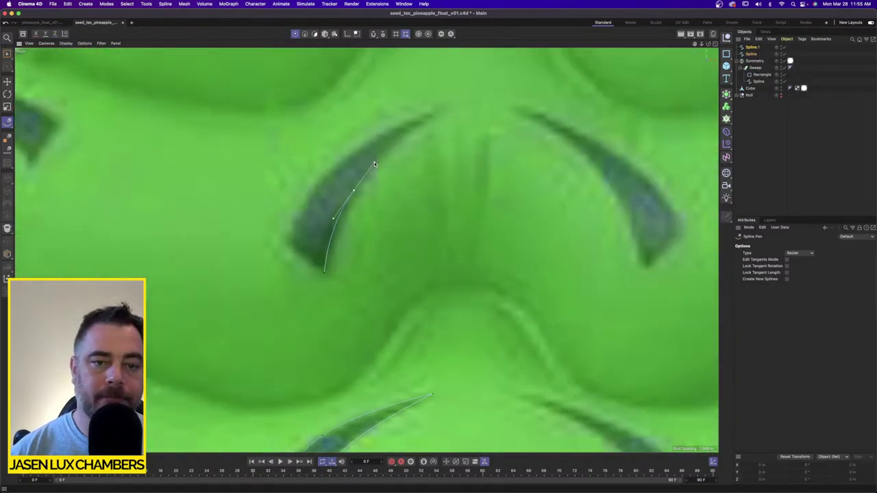
click(375, 162)
click(439, 108)
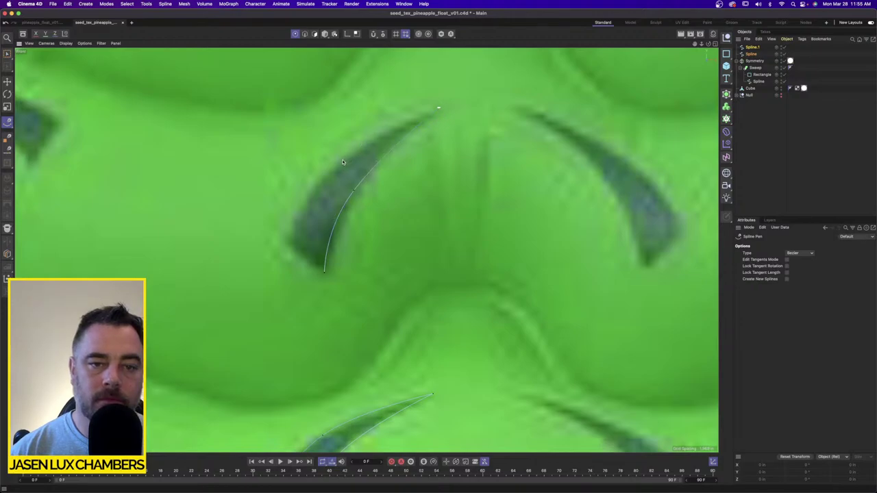
drag(339, 163, 313, 183)
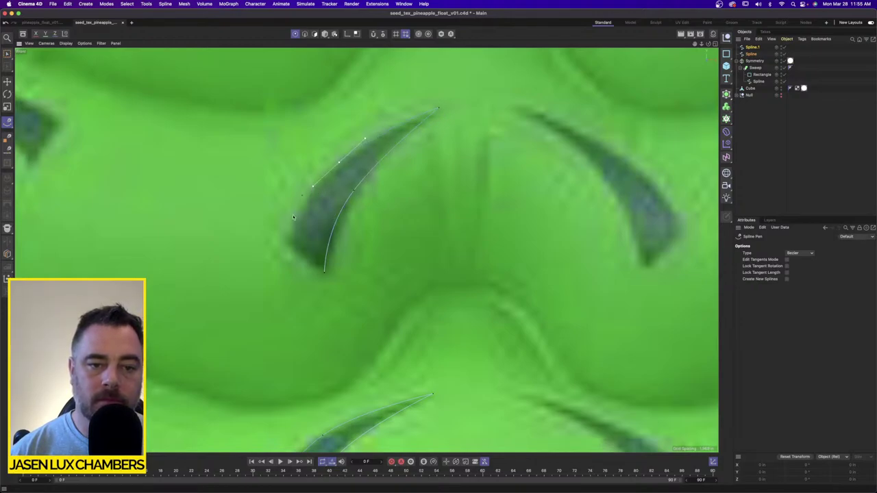
click(289, 242)
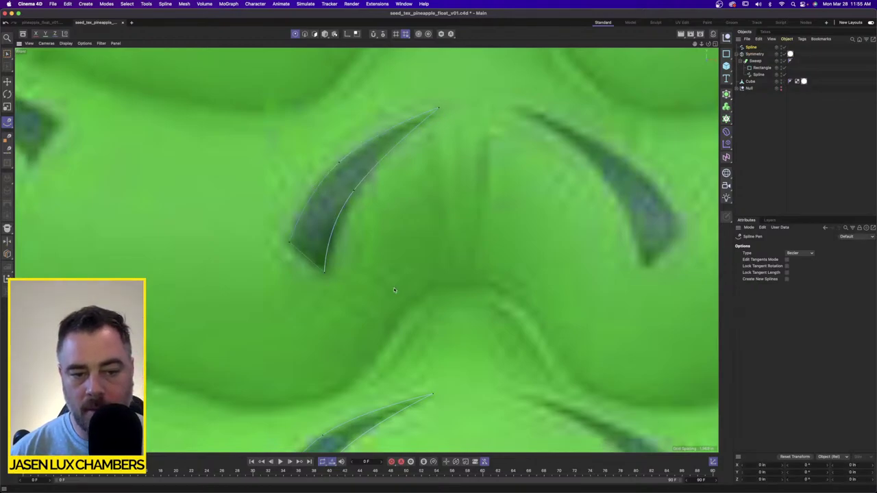
Step: Trace the outer left dark marking of the middle leaf with a Bezier spline around its tip and curved edges
scroll(394, 290, down, 4)
alt+middle_drag(344, 228, 535, 326)
scroll(534, 326, up, 4)
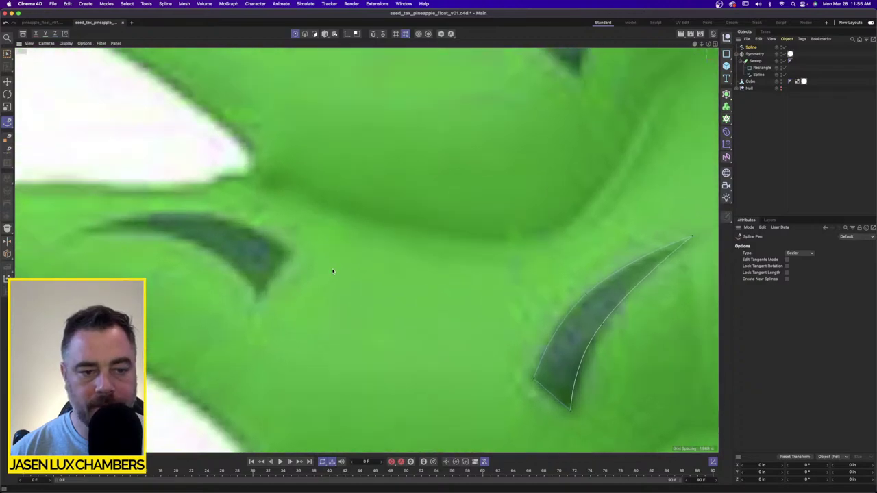
click(259, 295)
click(234, 266)
click(216, 252)
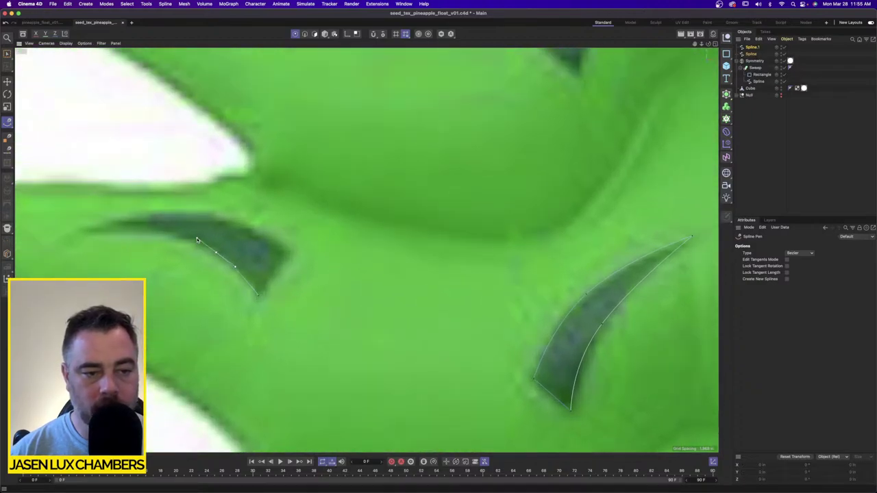
click(86, 231)
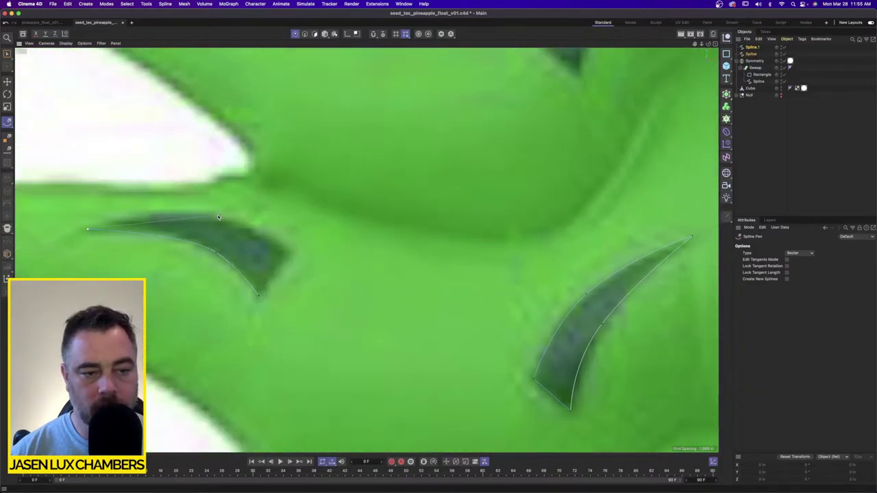
drag(211, 216, 262, 224)
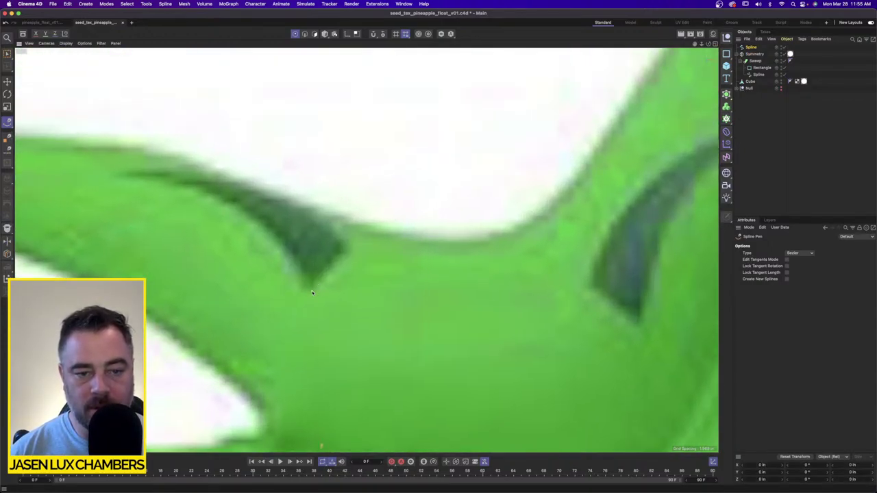
Step: Trace the outer left dark marking of the top leaf as a closed Bezier spline
click(311, 291)
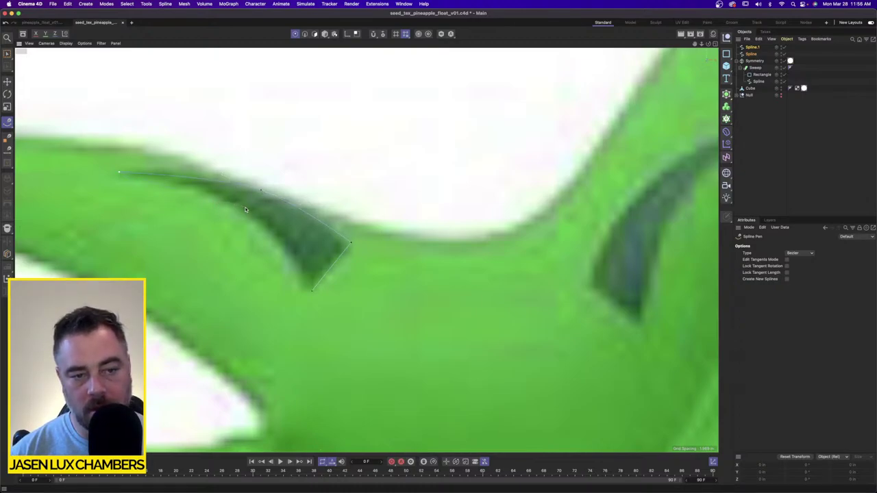
drag(246, 209, 282, 238)
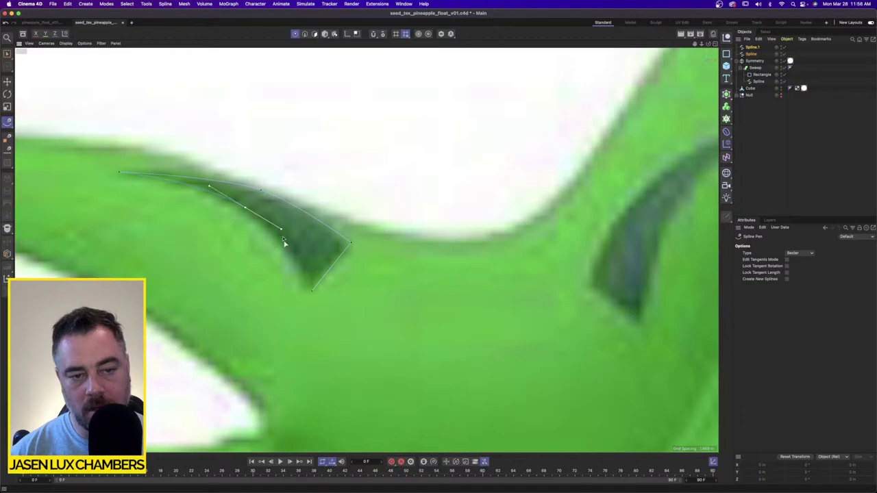
click(311, 292)
Step: Trace the dark marking just left of centre on the top leaf as a closed spline and deselect the spline object
scroll(384, 254, down, 4)
alt+middle_drag(451, 218, 269, 236)
scroll(325, 224, up, 2)
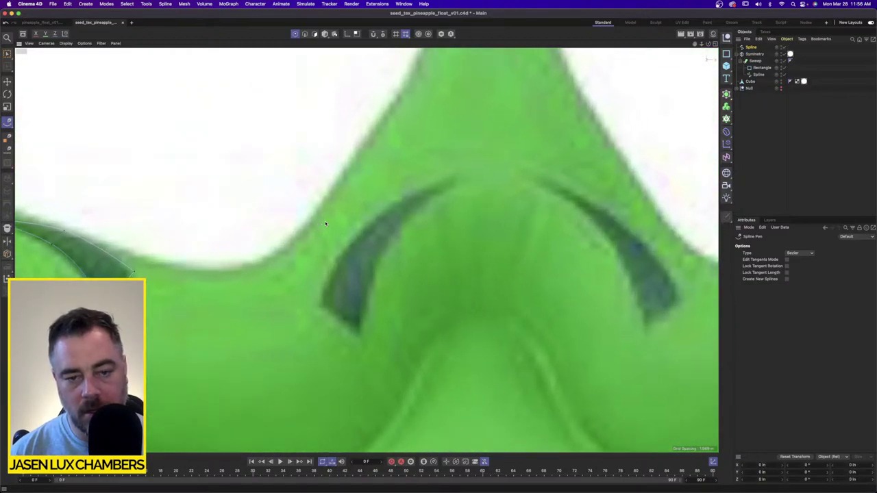
click(359, 339)
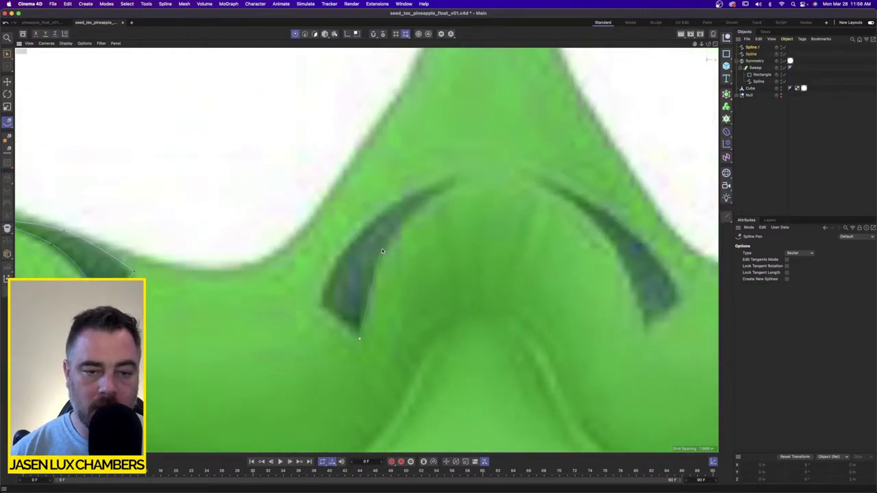
drag(382, 251, 459, 174)
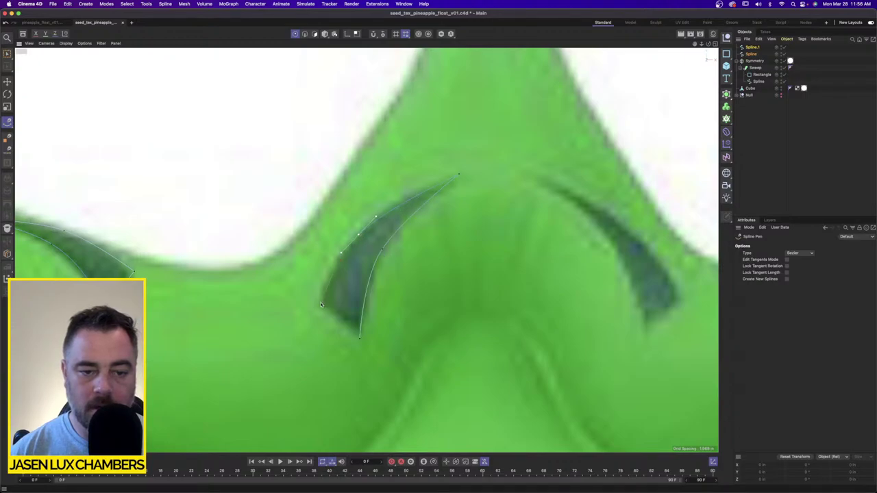
click(359, 340)
scroll(413, 286, down, 12)
alt+middle_drag(421, 314, 404, 257)
scroll(403, 256, up, 4)
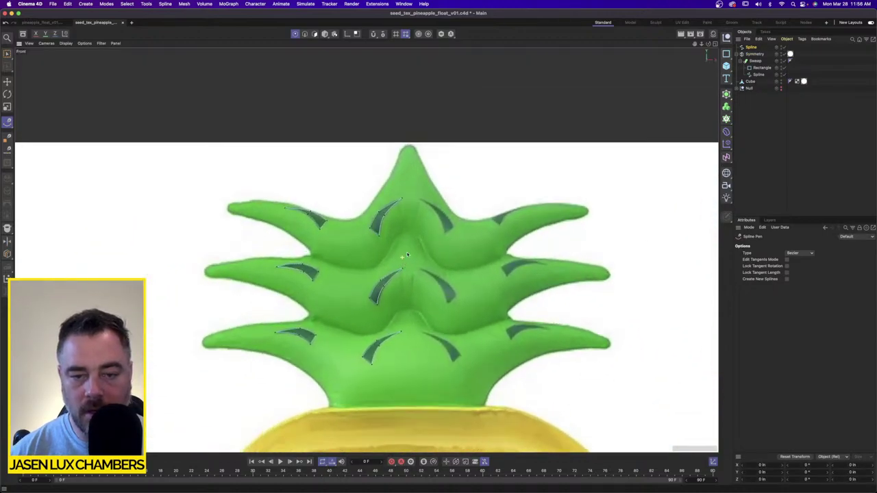
click(752, 133)
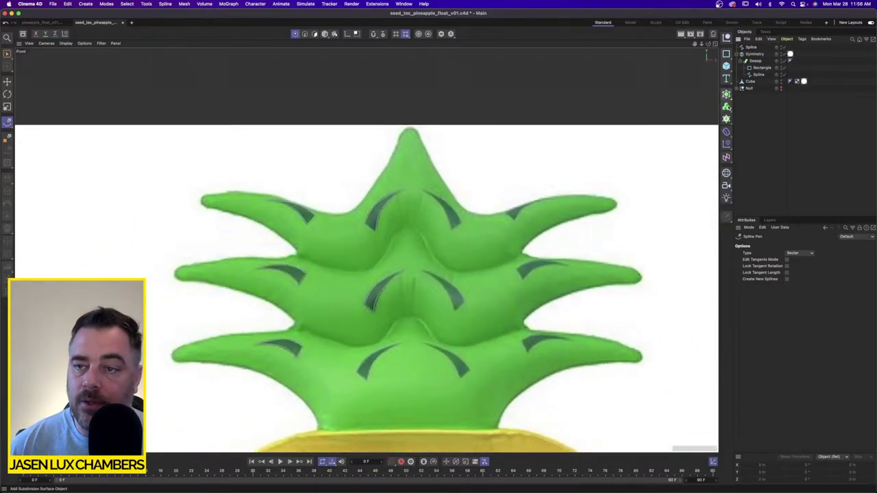
Step: Extrude the leaf marking spline, copy the white material from the existing Symmetry object onto the Extrude, and preview-render the view
click(727, 95)
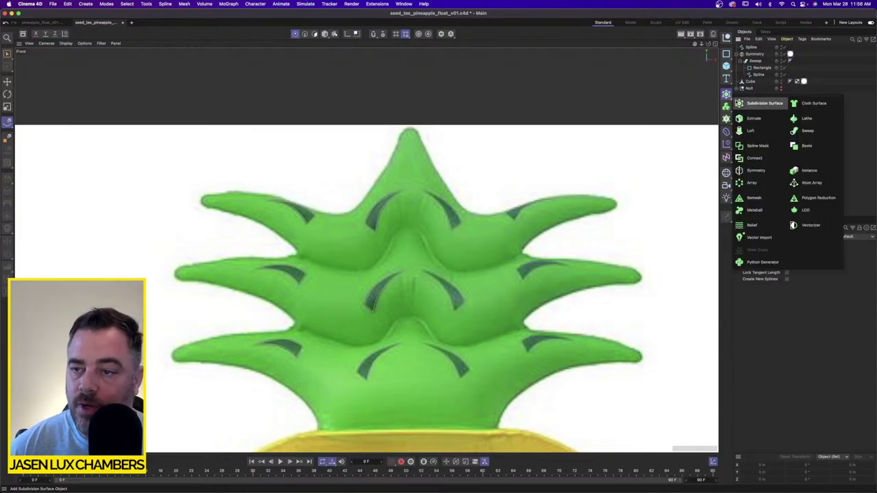
click(754, 118)
drag(762, 48, 758, 49)
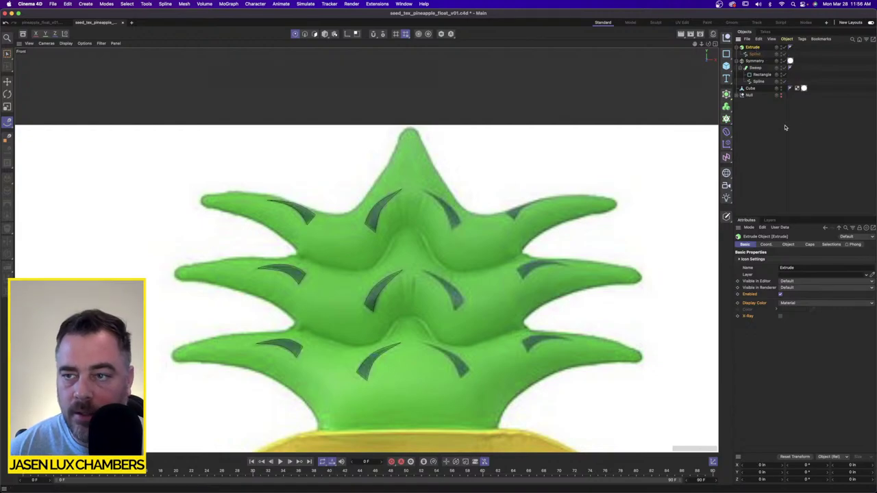
ctrl+drag(791, 61, 797, 48)
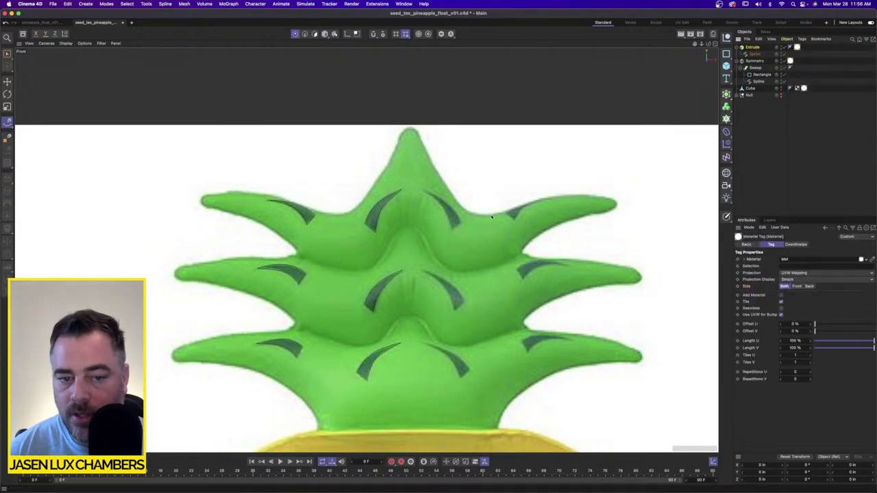
key(super+r)
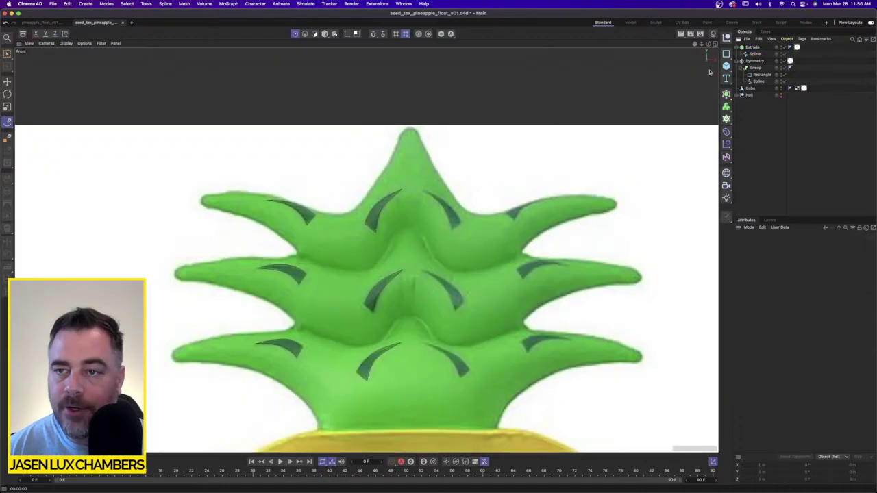
Step: Duplicate the Symmetry object without its child objects and nest the markings' Extrude inside the copy to mirror the markings
click(756, 61)
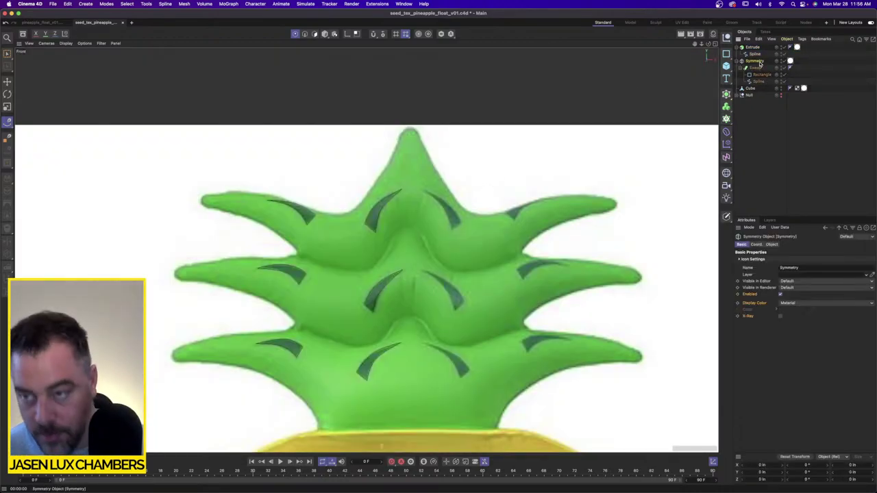
key(super+c)
key(super+v)
click(756, 54)
key(Delete)
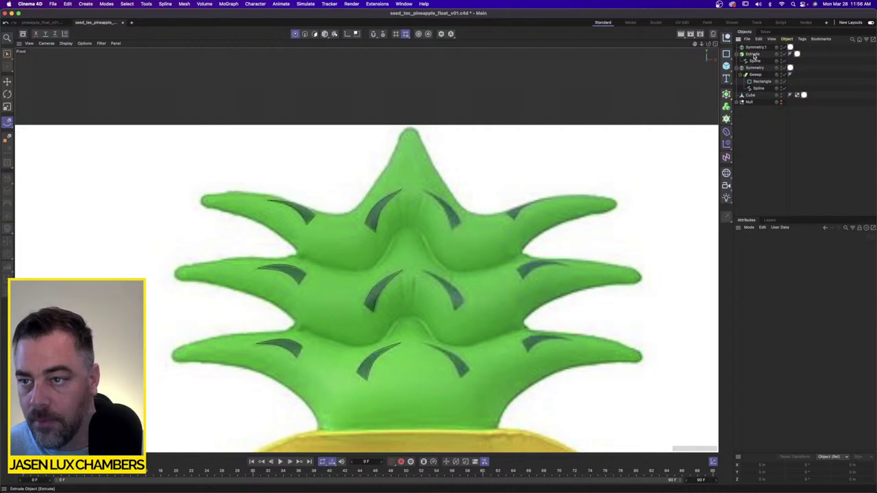
click(755, 53)
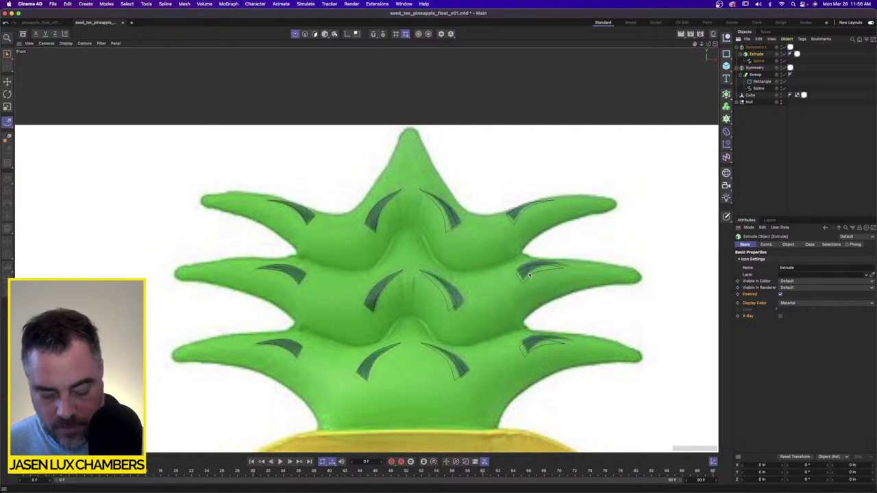
Step: Capture a screenshot of the rendered white leaf markings, then return to pineapple_float_v01.c4d and display its materials
key(super+r)
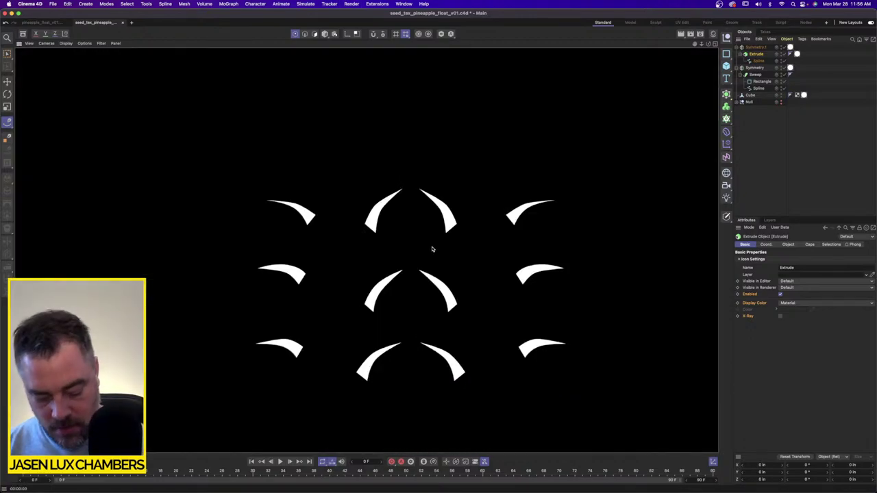
drag(216, 159, 597, 418)
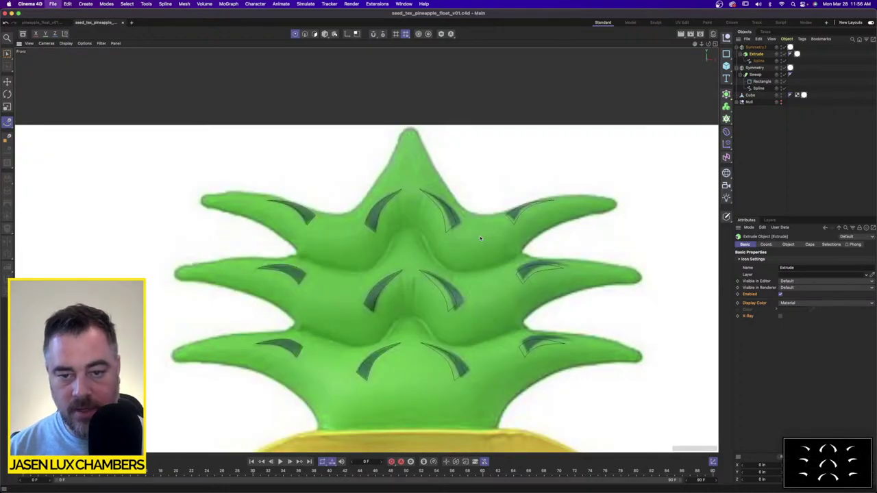
middle_click(568, 372)
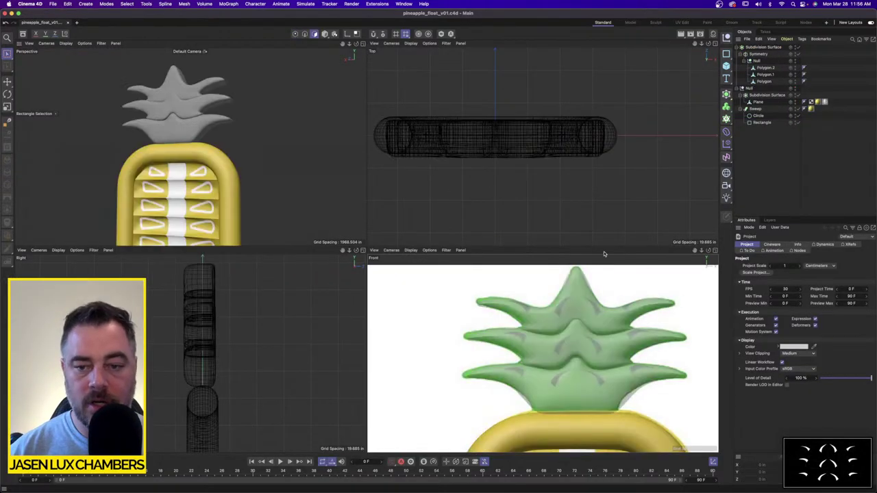
click(713, 35)
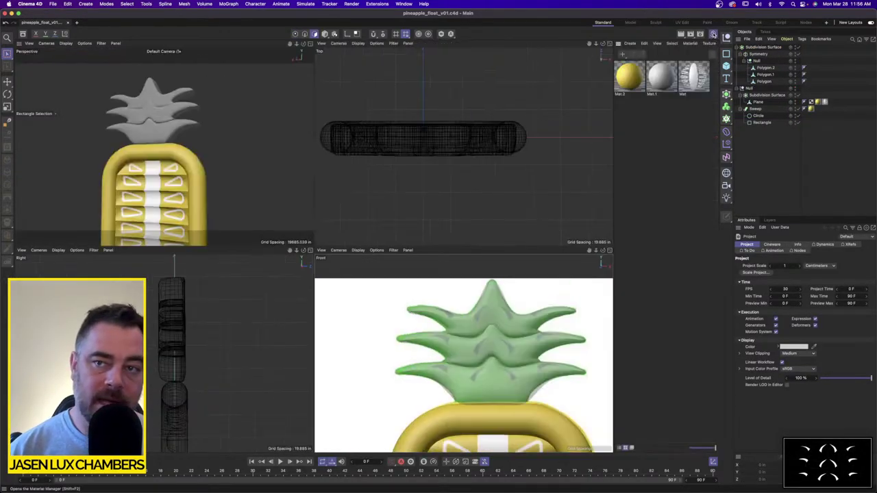
Step: Switch to Finder, check the newest desktop screenshot, and move it into the pineapple_float folder
key(super+Tab)
key(super+Tab)
key(super+Tab)
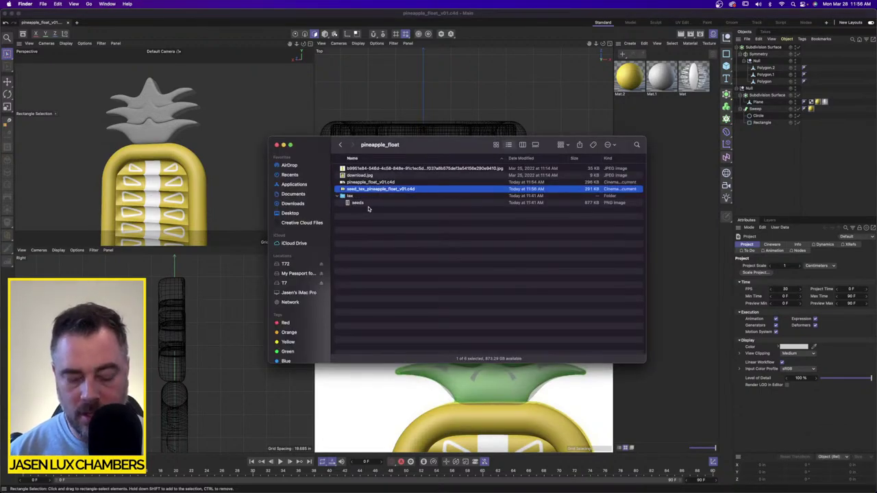
key(super+n)
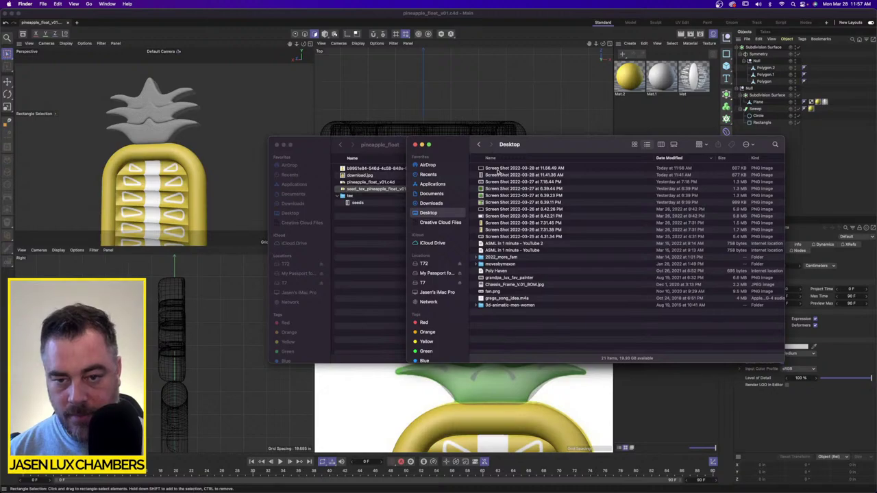
click(498, 168)
key(space)
key(space)
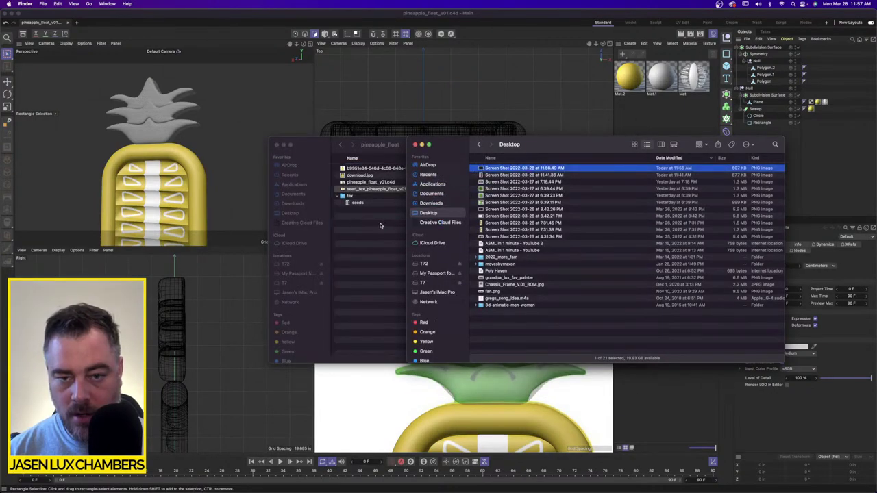
drag(555, 149, 601, 139)
key(super+w)
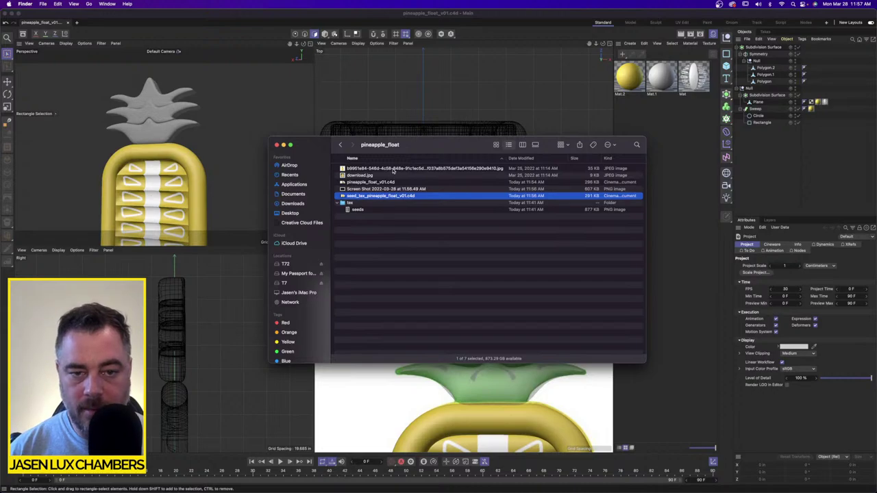
Step: Rename the markings screenshot as top_tex and move it into the tex folder
click(393, 170)
click(380, 189)
key(space)
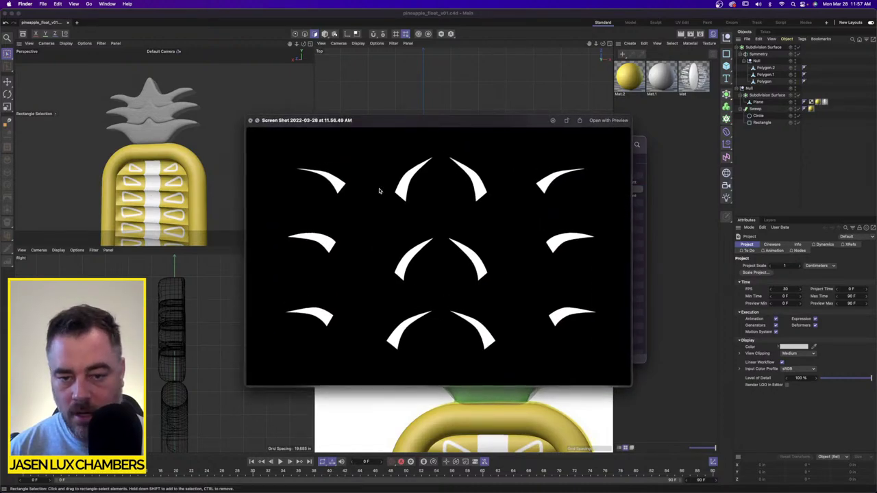
key(space)
text(top_tex)
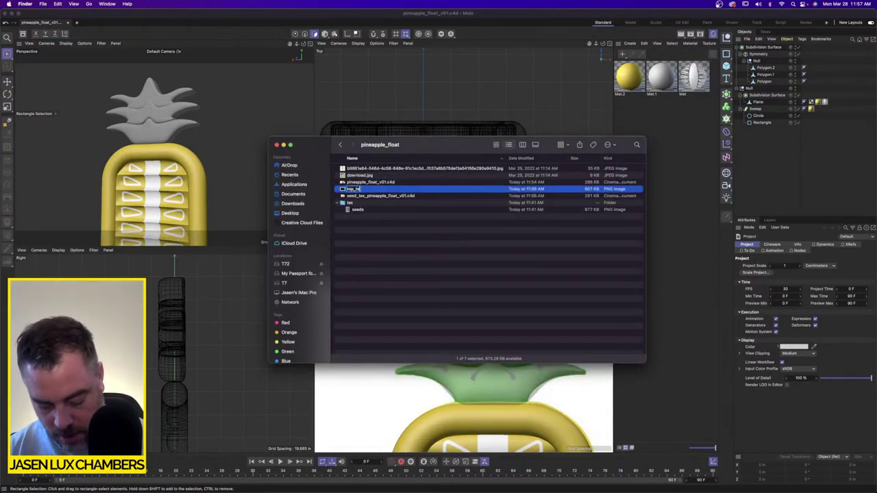
key(Return)
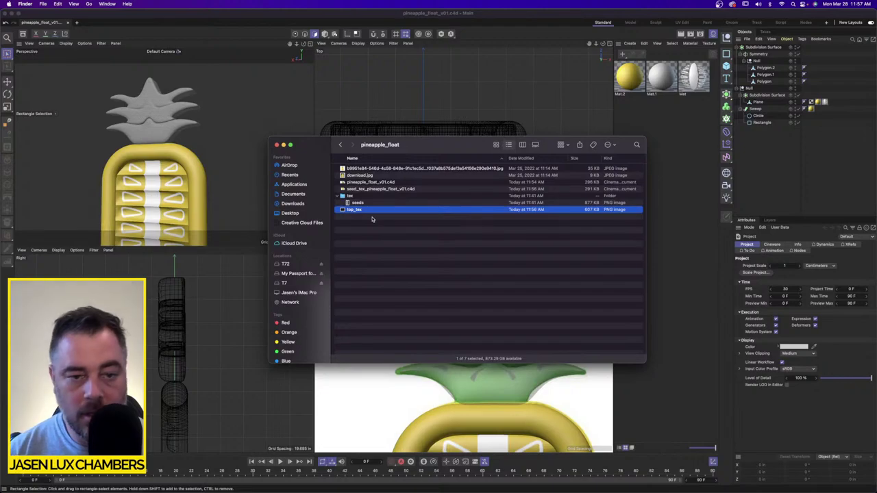
drag(356, 209, 349, 197)
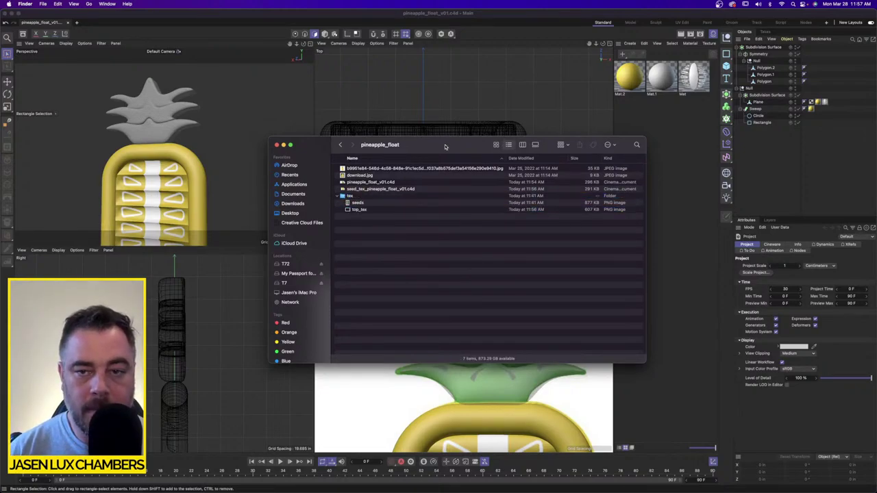
drag(445, 147, 308, 137)
Step: Duplicate the white seed material in Cinema 4D and load top_tex.png as the copy's alpha texture
click(695, 83)
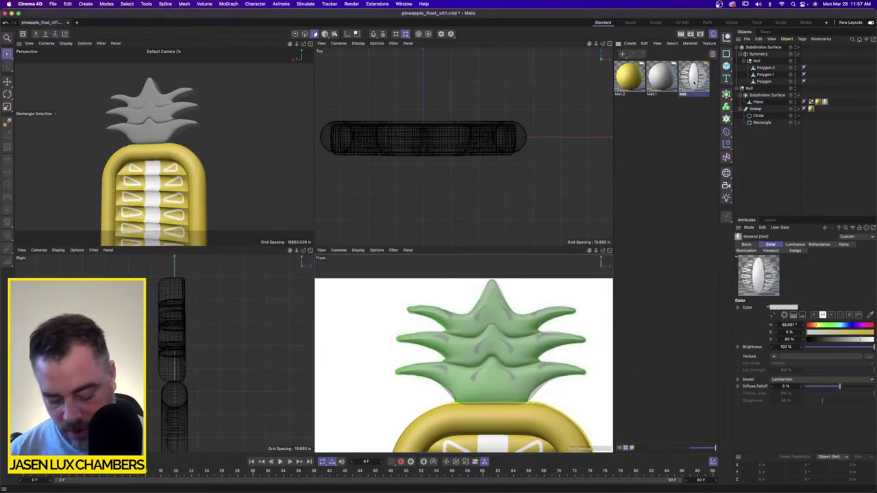
key(super+c)
key(super+v)
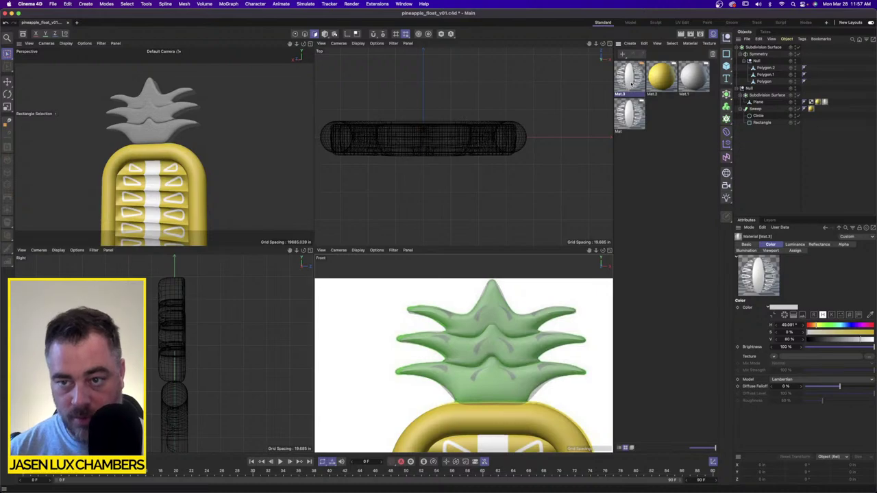
double_click(632, 83)
click(648, 213)
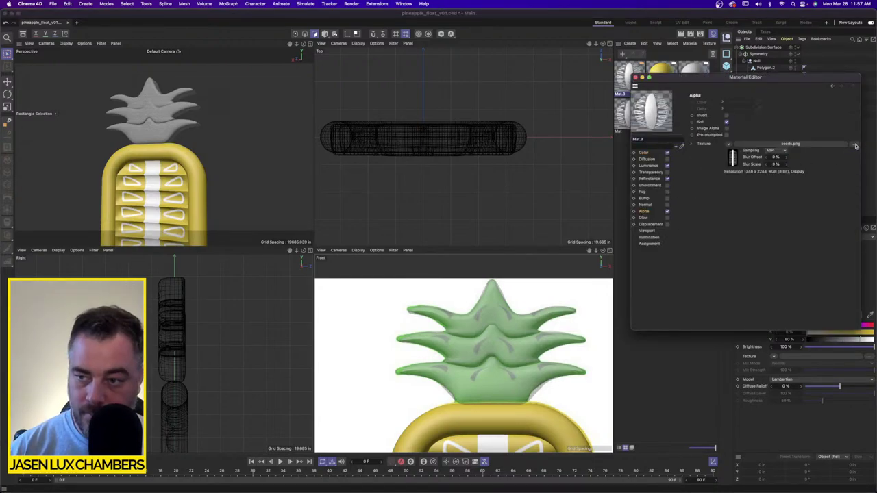
click(856, 146)
click(329, 121)
click(598, 262)
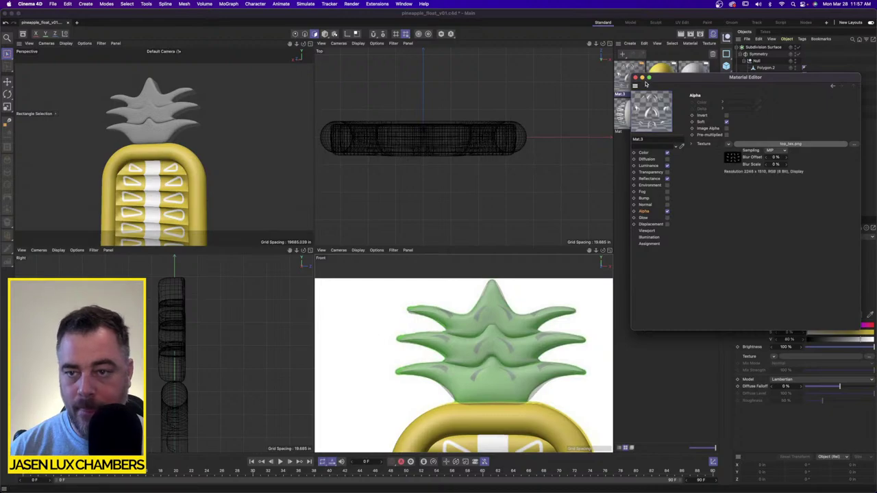
click(635, 77)
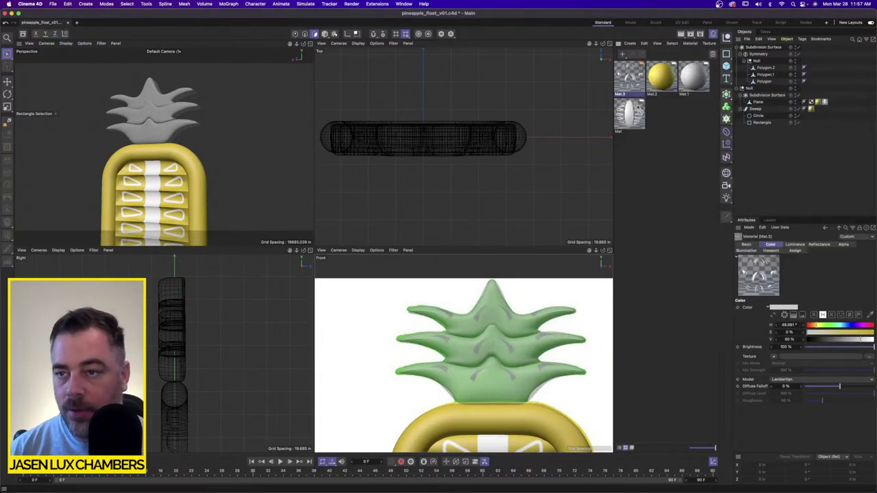
Step: Apply the original seed material to the leaf crown's Subdivision Surface and set its projection to Flat
drag(638, 108, 762, 48)
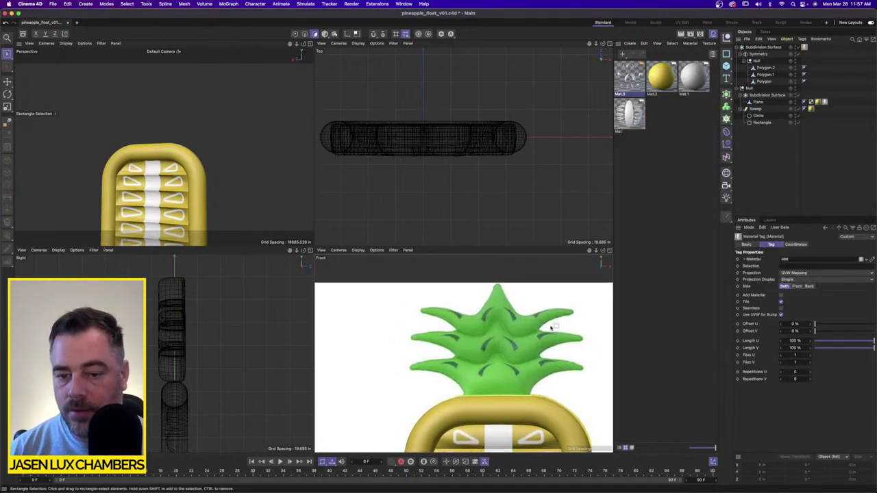
click(803, 39)
click(803, 39)
click(825, 274)
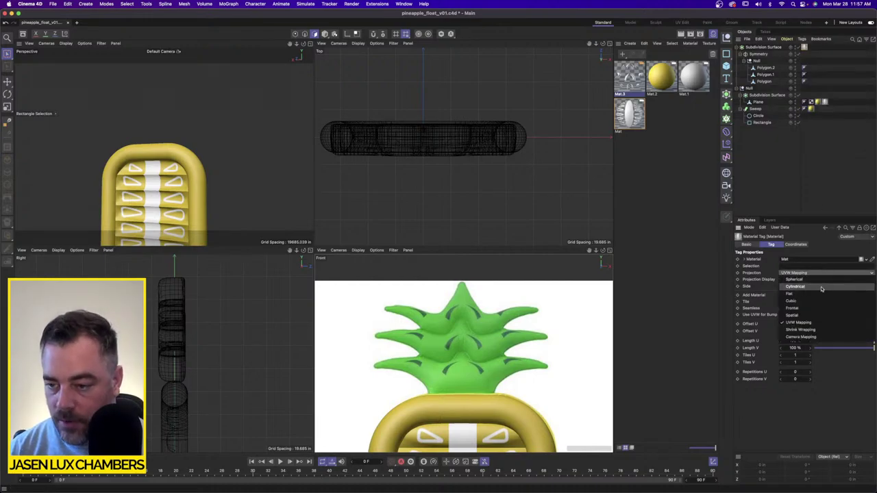
click(821, 293)
Step: Fit the crown's texture projection to a region framed around the leaves in the front view
click(801, 39)
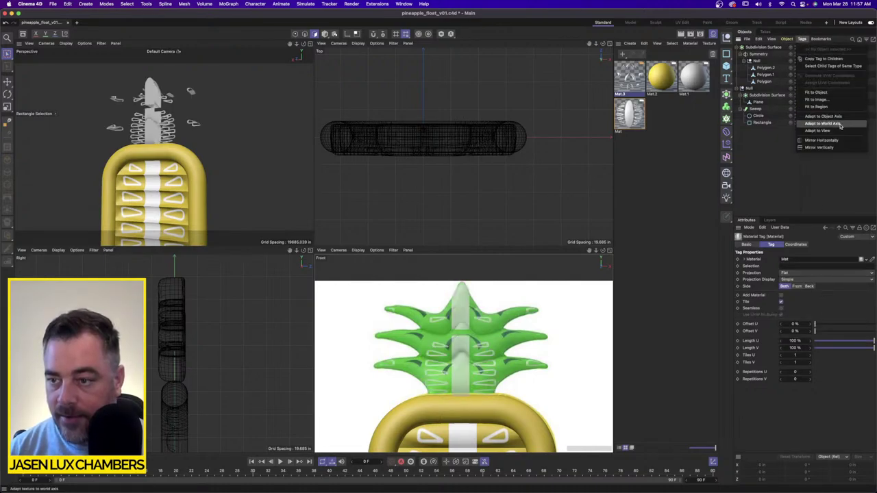
click(841, 107)
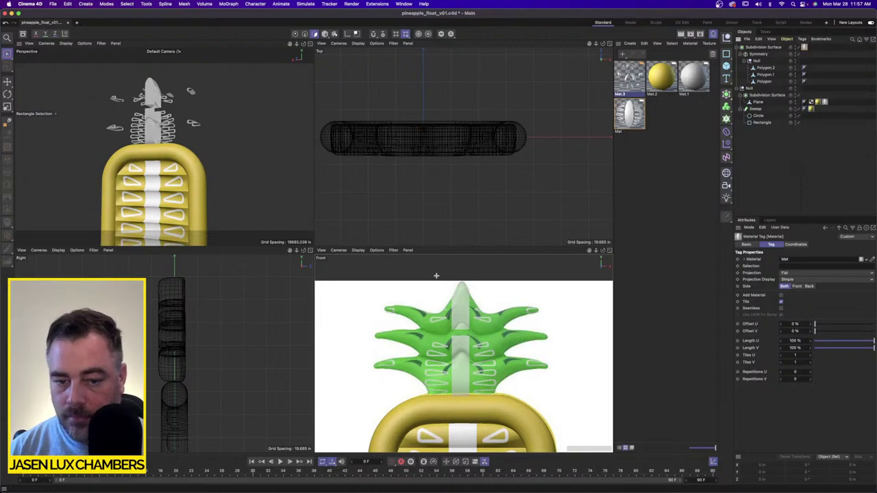
drag(359, 280, 564, 416)
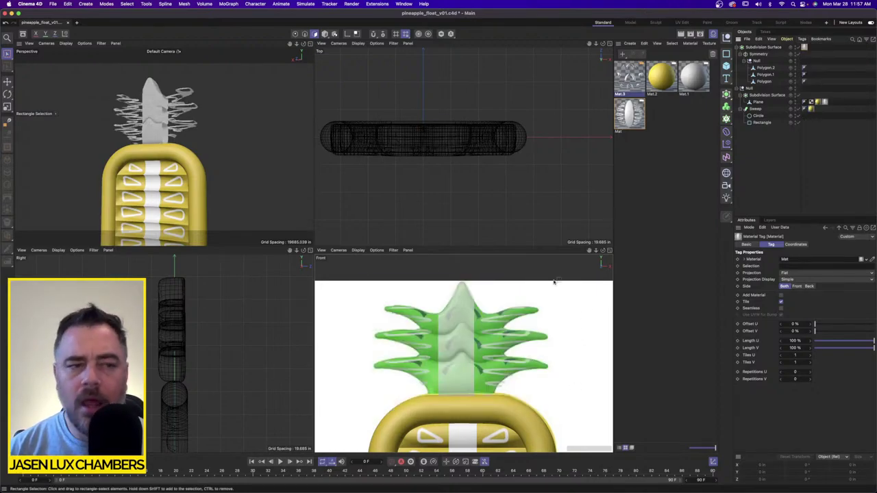
Step: Replace the material on the crown's material tag with the copy that uses the top_tex alpha
mouse_move(163, 100)
alt+mouse_down()
mouse_move(213, 113)
mouse_move(160, 114)
alt+mouse_up()
scroll(160, 114, up, 5)
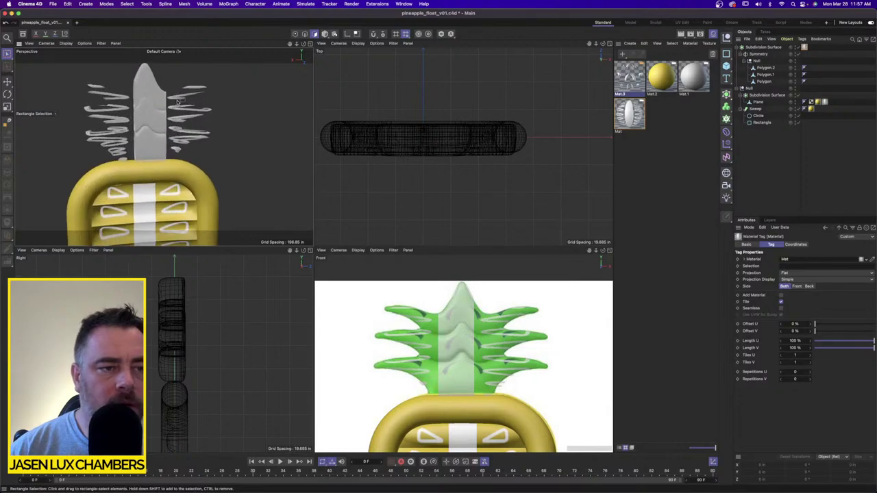
click(630, 91)
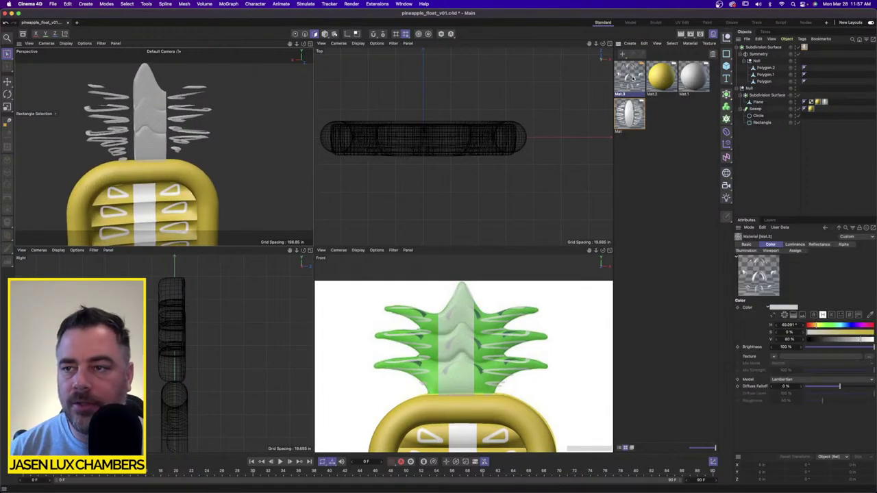
drag(632, 77, 805, 49)
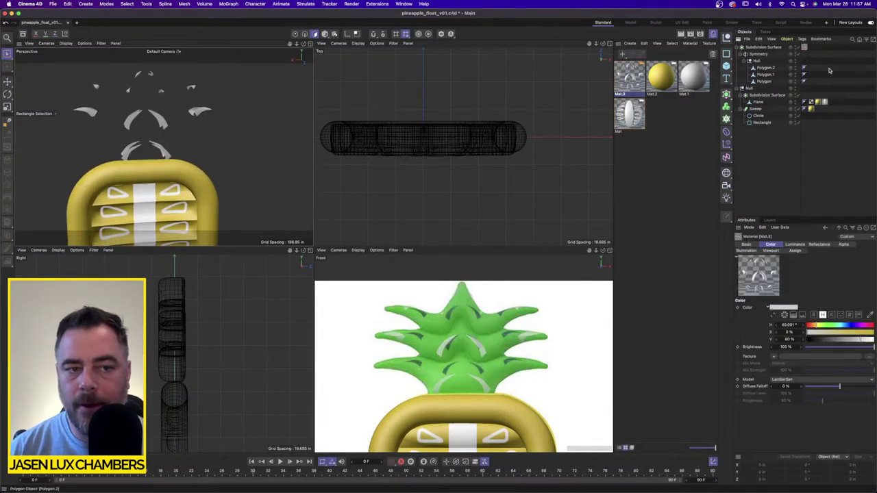
Step: Make a green copy of the yellow material using the leaf color sampled from the front reference, and apply it beneath the crown's markings material
click(667, 84)
key(super+c)
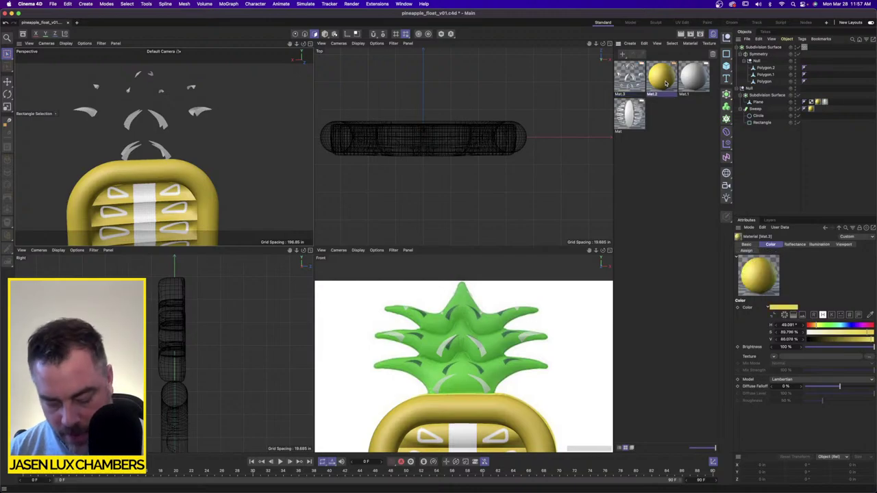
key(super+v)
double_click(625, 78)
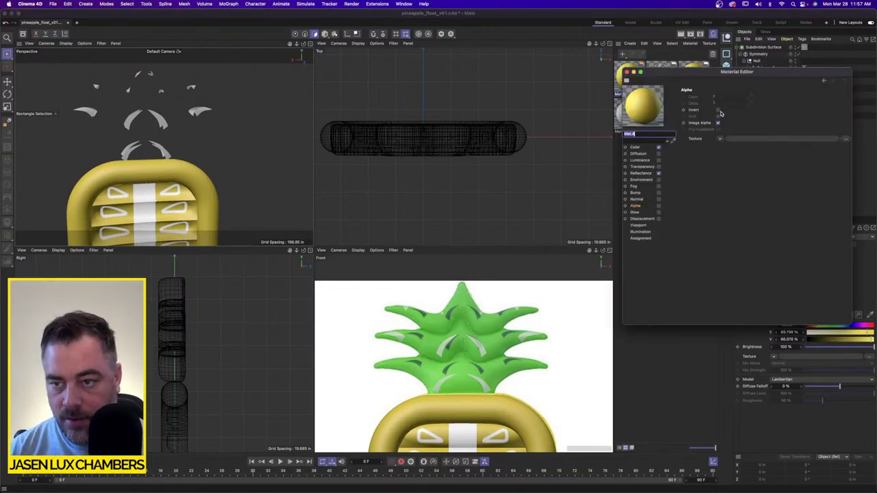
click(641, 148)
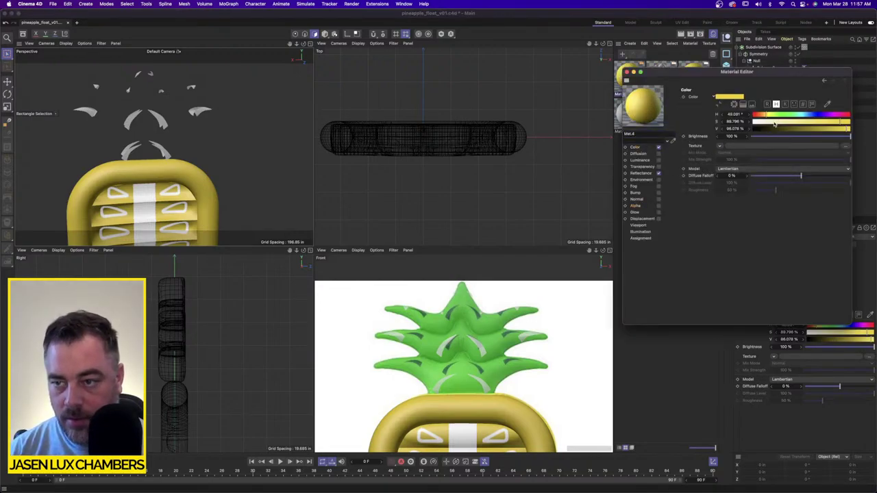
click(487, 323)
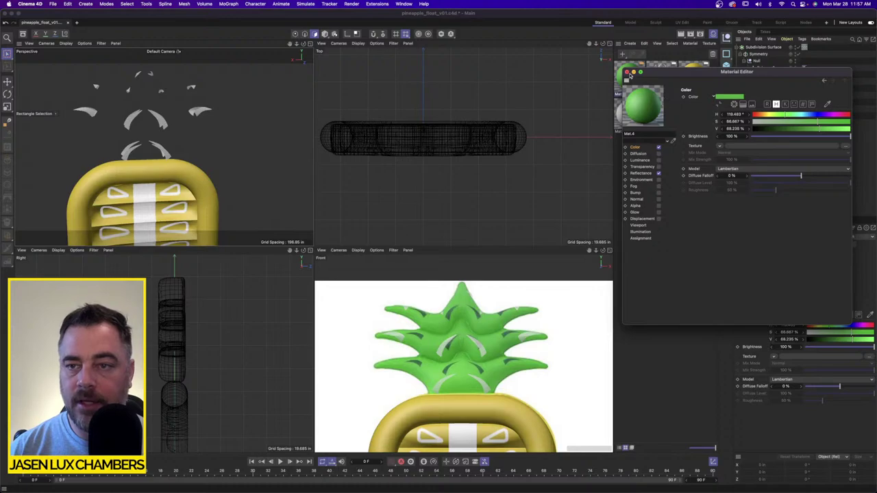
click(627, 72)
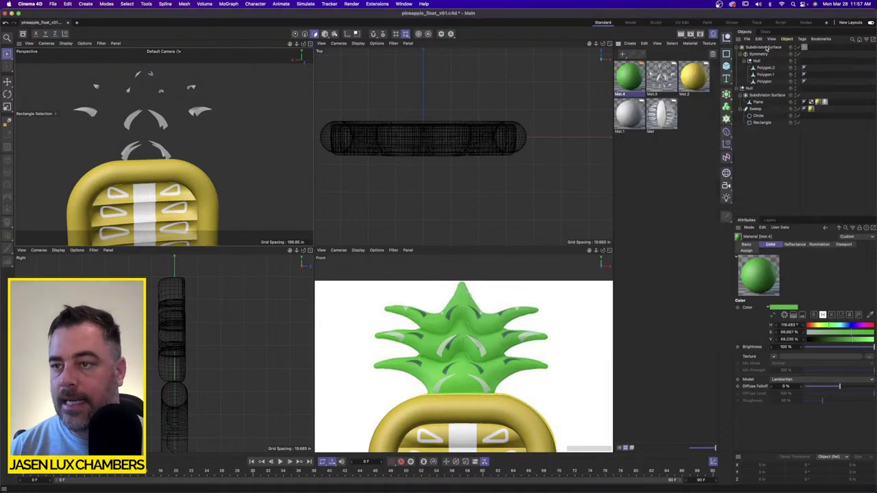
drag(766, 48, 768, 48)
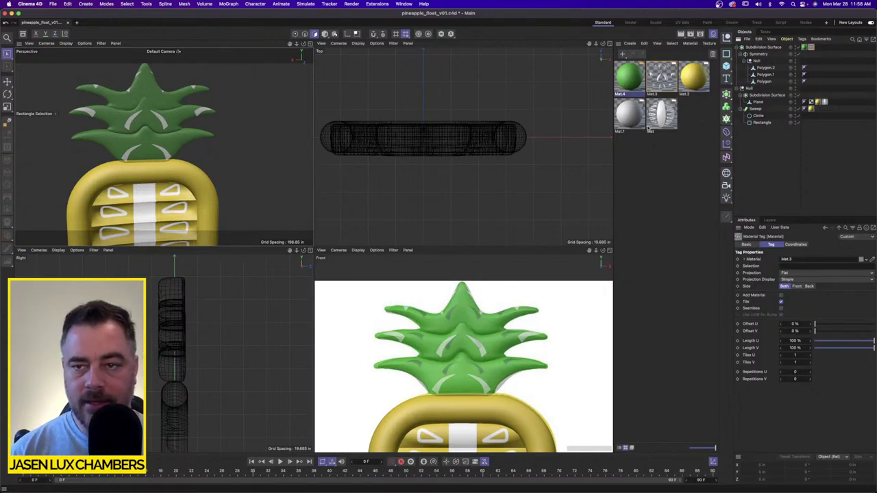
Step: Set the leaf markings material's color to black by lowering its value to 0%
double_click(656, 80)
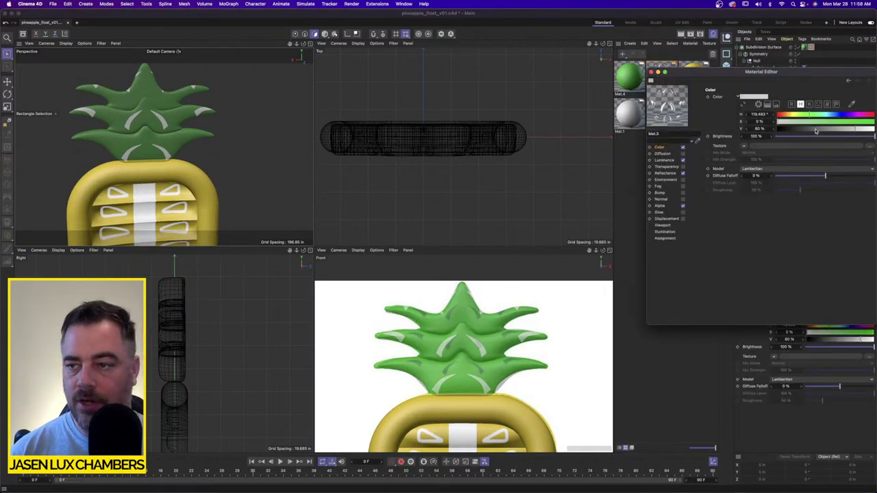
drag(817, 129, 734, 127)
click(671, 161)
key(super+w)
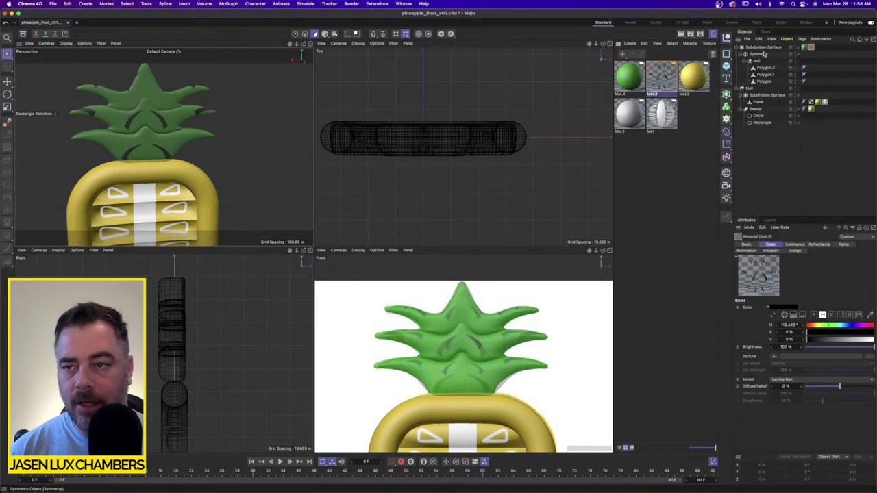
Step: Move the leaf markings' texture projection on the crown vertically to about Y 109.35 in
click(811, 47)
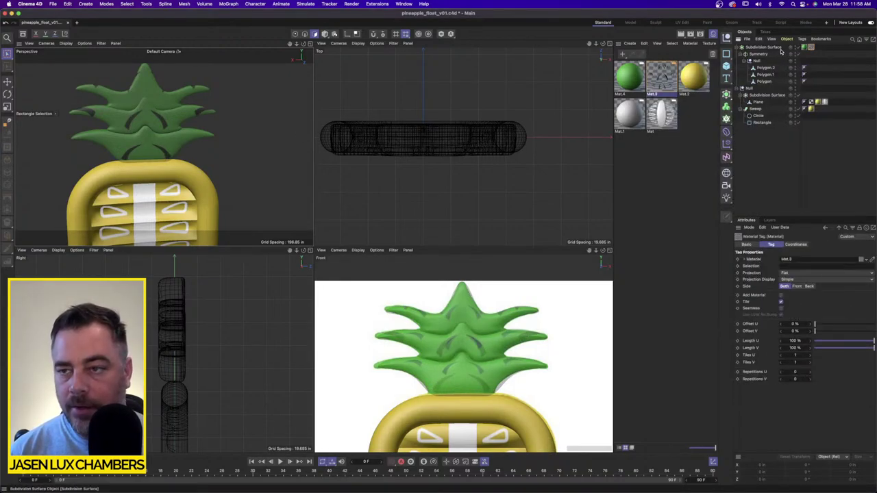
click(779, 49)
click(812, 48)
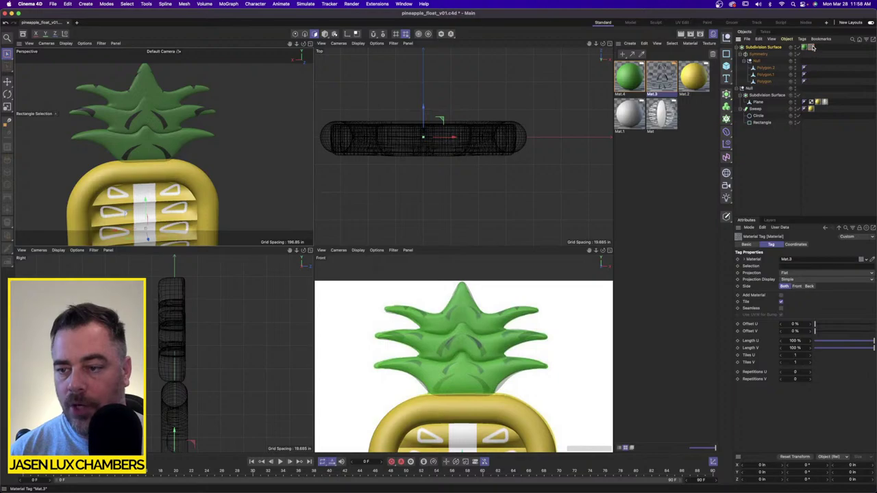
click(335, 34)
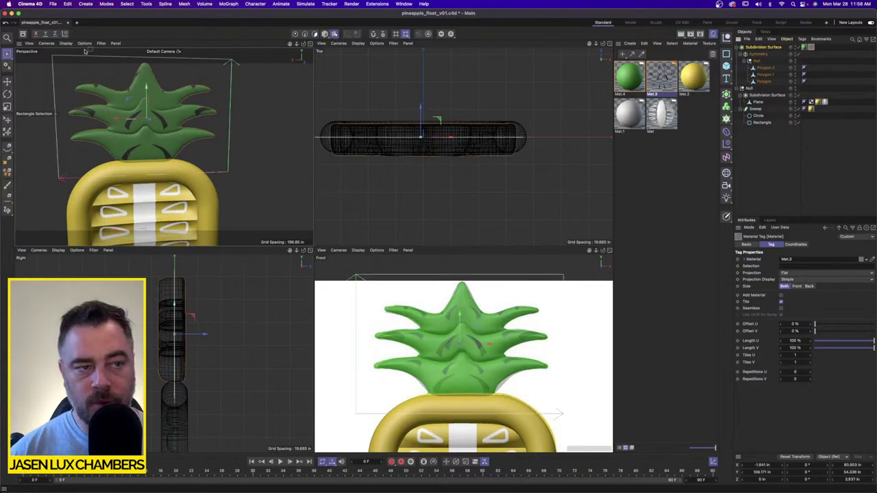
key(e)
alt+drag(192, 141, 186, 139)
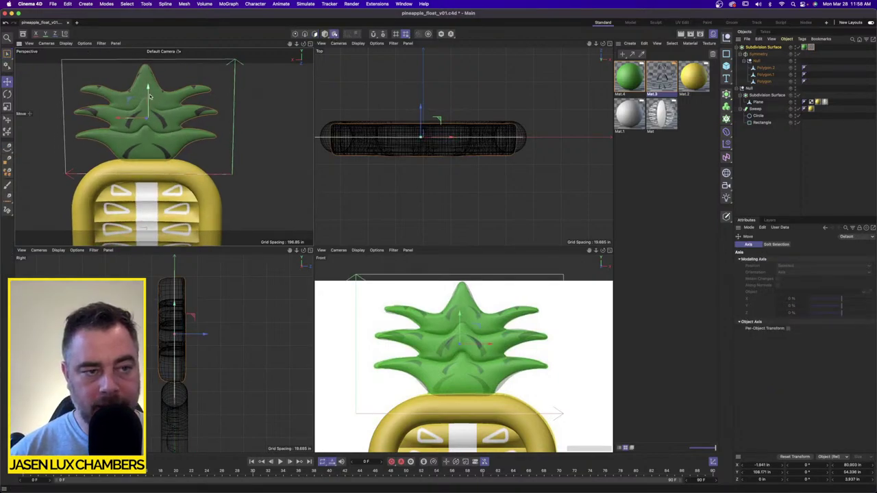
drag(149, 93, 150, 94)
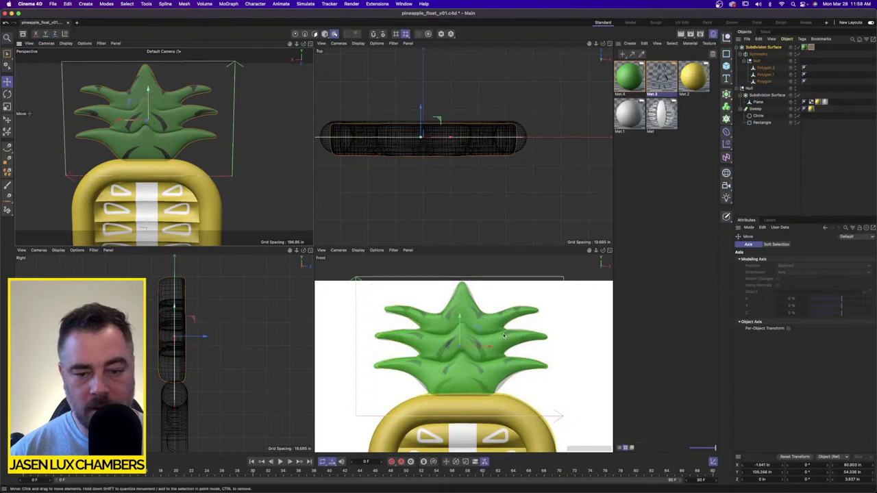
drag(460, 321, 459, 317)
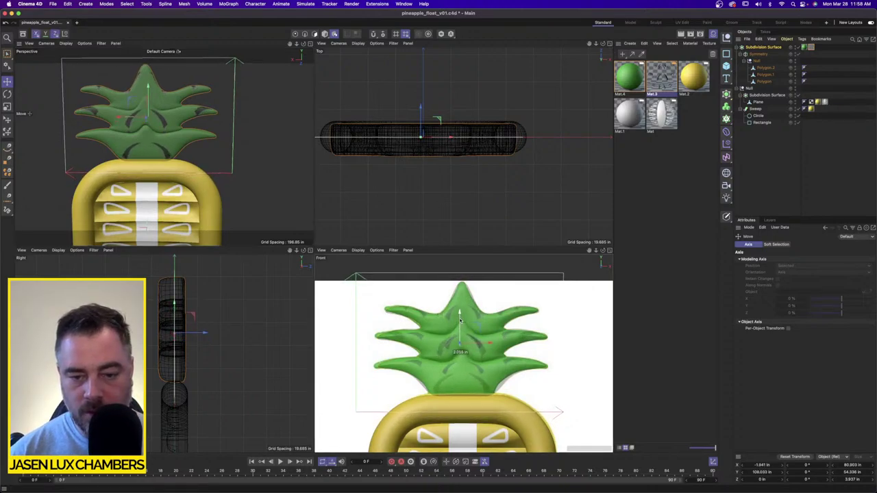
Step: Turn off X-Ray for the crown's Subdivision Surface and scale the markings projection to about 54.5 in wide and 36.9 in high
click(764, 47)
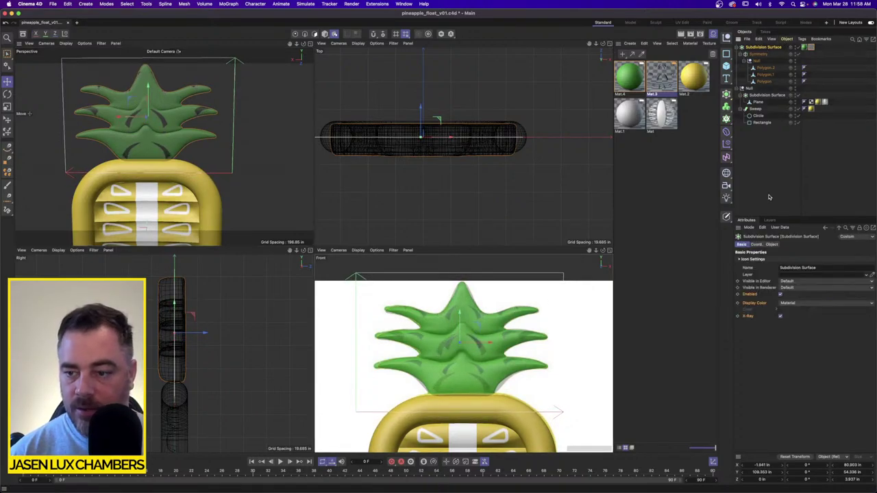
click(780, 317)
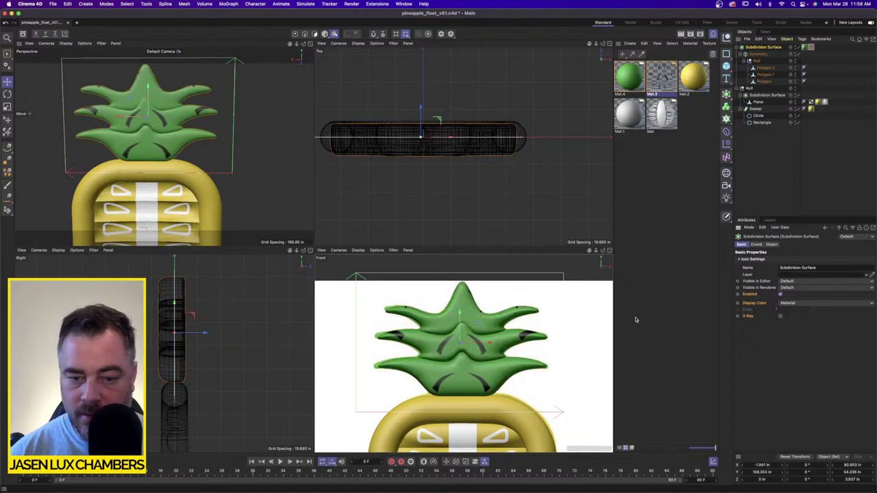
click(812, 47)
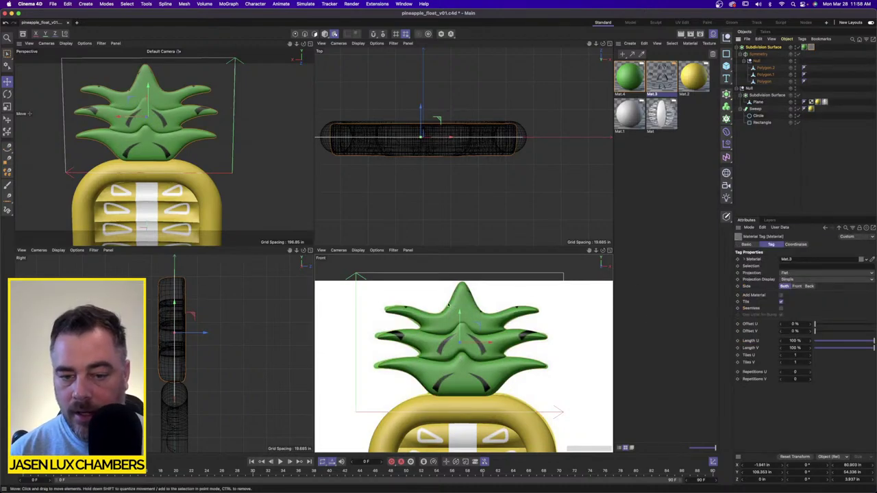
key(t)
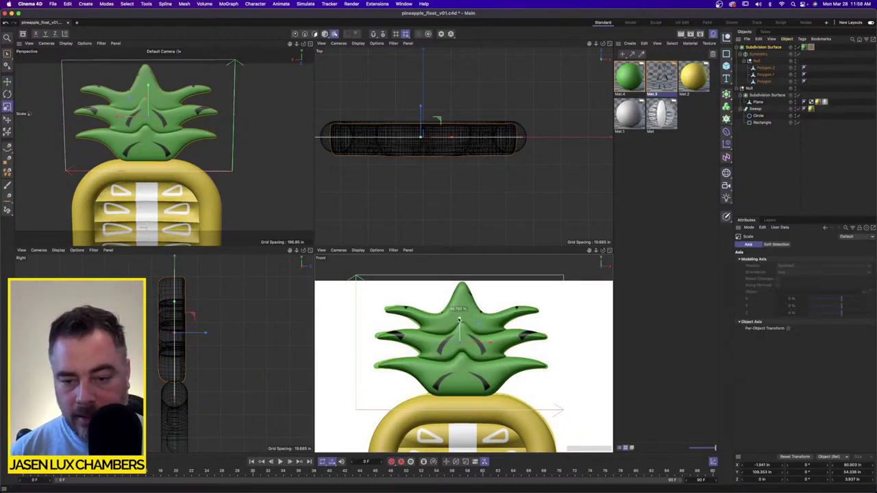
drag(459, 319, 459, 328)
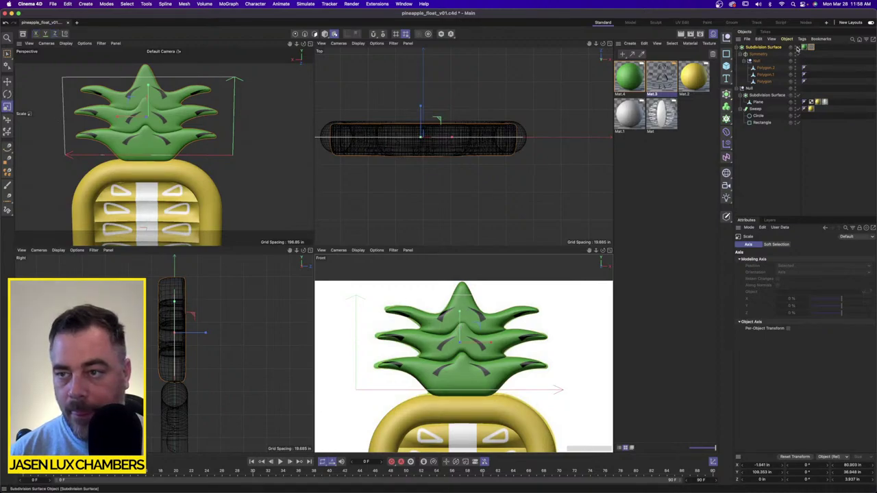
click(796, 47)
click(796, 47)
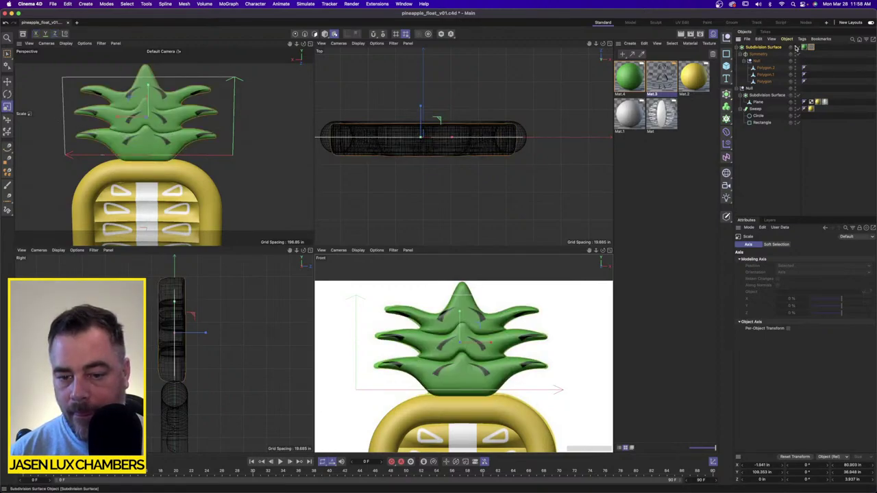
drag(489, 343, 478, 342)
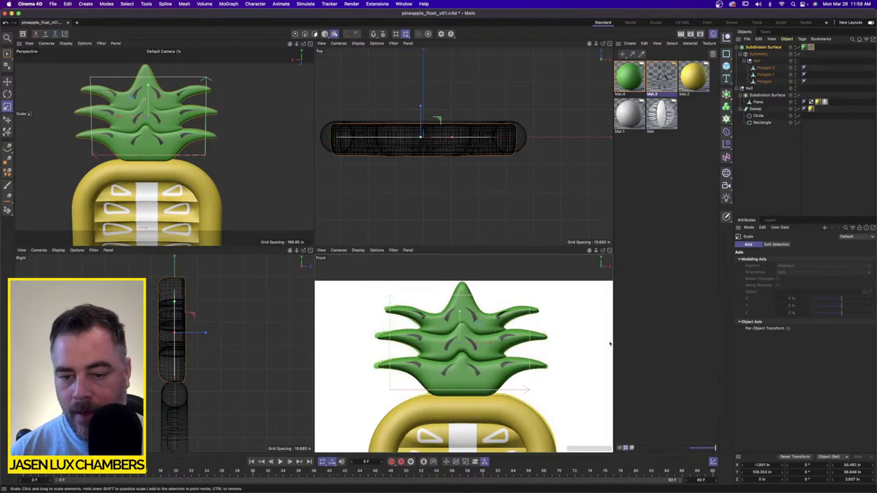
click(766, 176)
Step: Move the crown's three polygon objects together in the right view to about Y -3.67 in and Z 3.04 in
alt+drag(150, 129, 177, 118)
scroll(165, 124, down, 5)
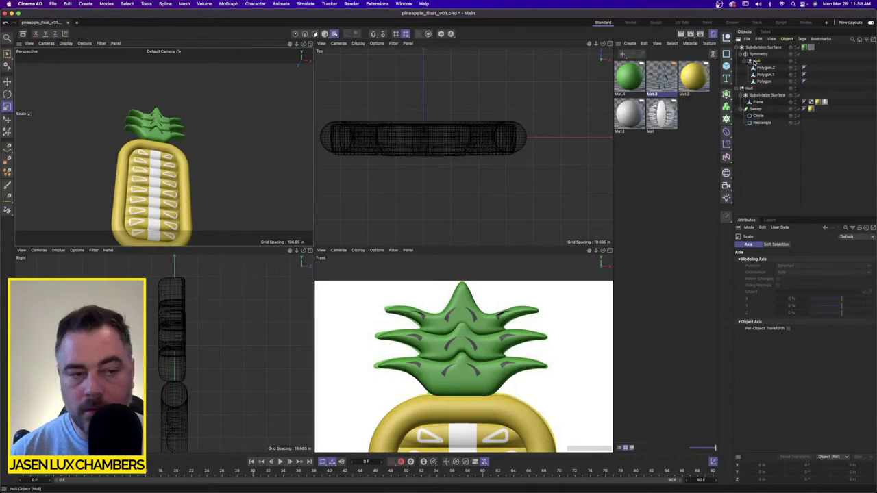
key(e)
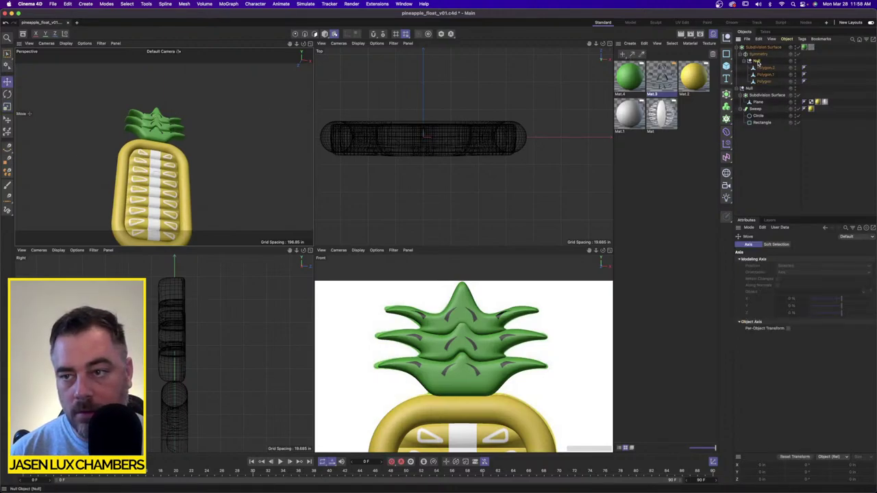
click(757, 62)
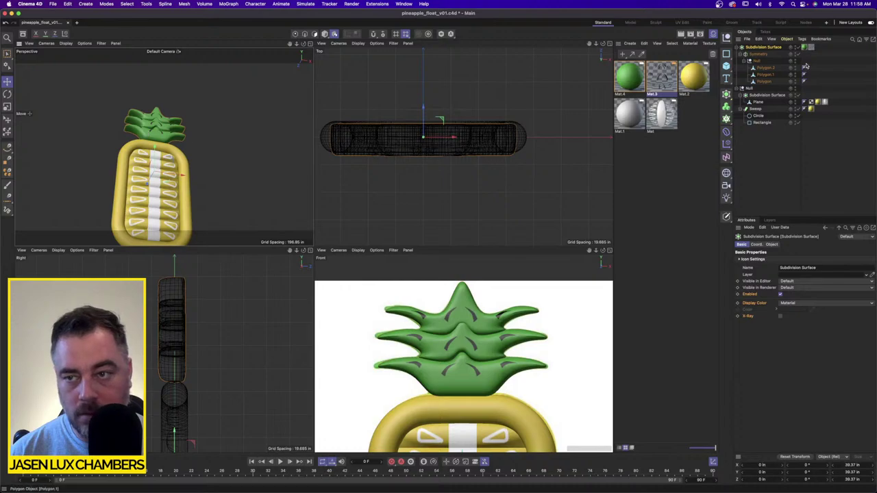
scroll(228, 363, down, 10)
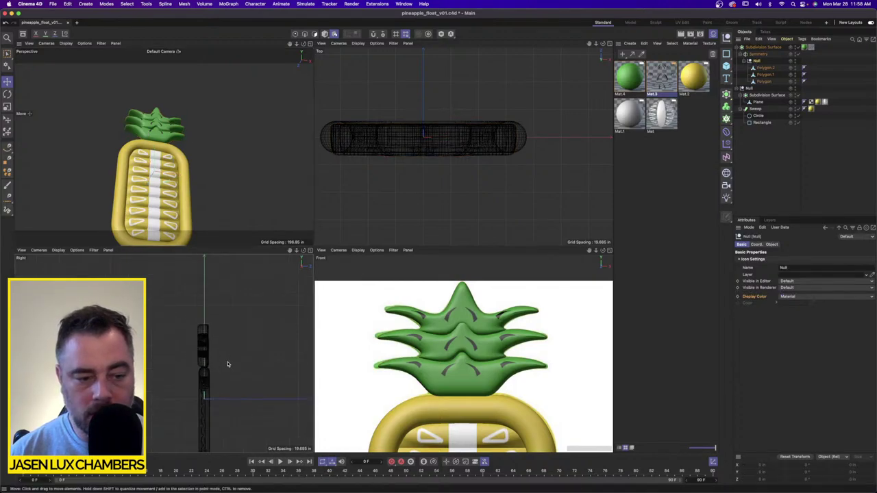
alt+middle_drag(187, 399, 162, 352)
click(762, 69)
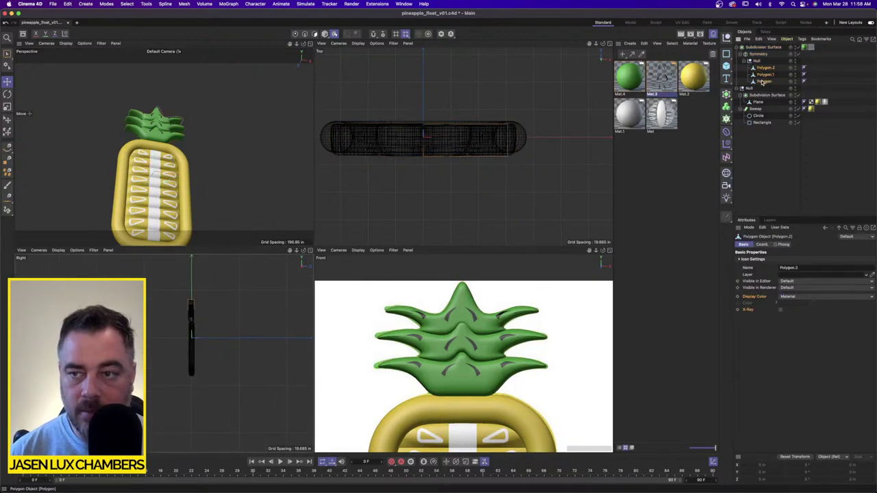
shift+click(764, 81)
alt+right_drag(179, 305, 251, 308)
alt+middle_drag(251, 308, 189, 297)
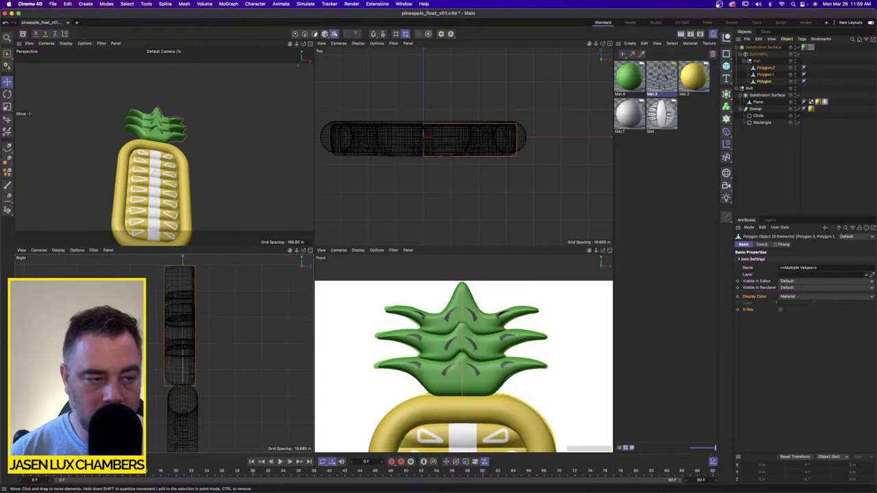
click(325, 33)
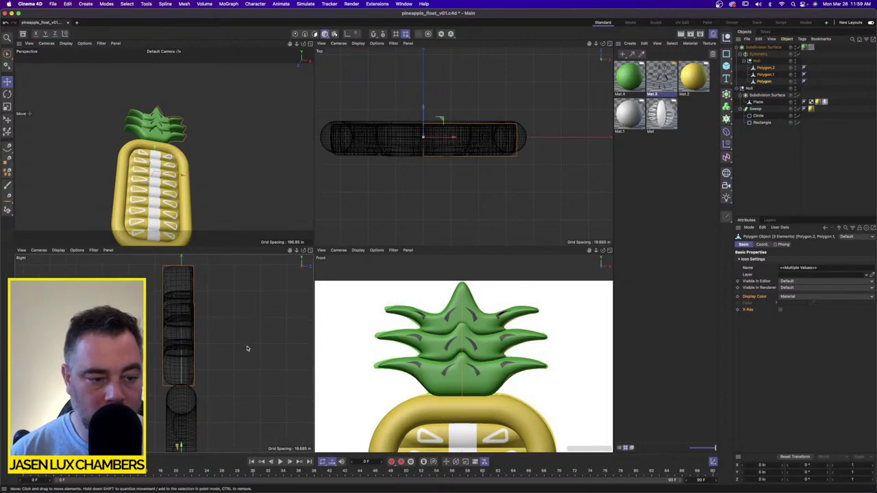
drag(242, 351, 244, 355)
alt+drag(220, 192, 218, 149)
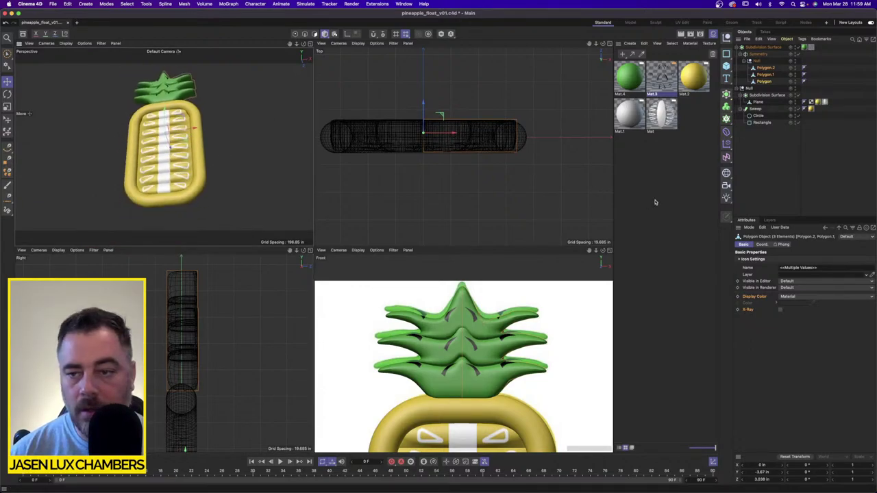
click(583, 172)
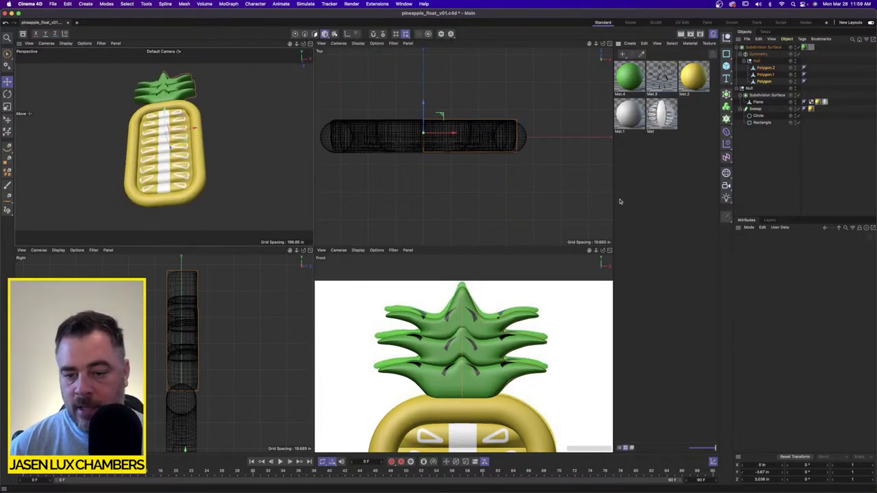
Step: Set the front view's background picture Offset X to 500 so the reference sits beside the float model
scroll(514, 301, down, 5)
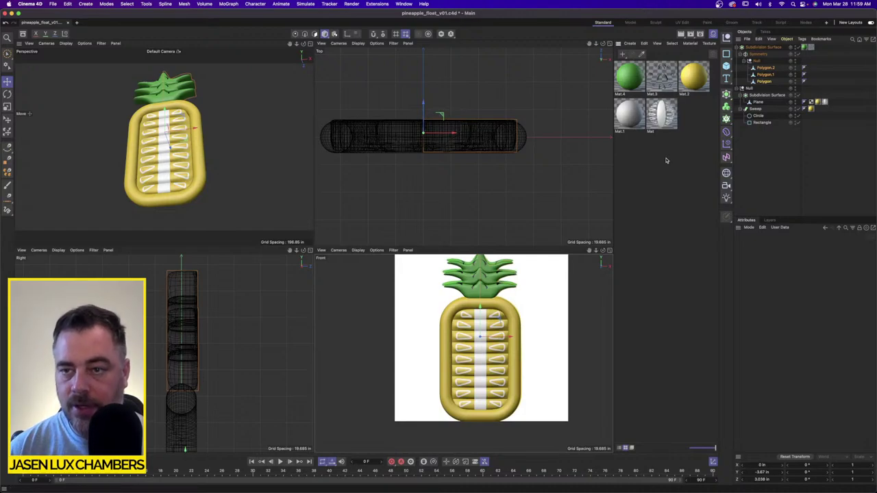
scroll(443, 327, down, 3)
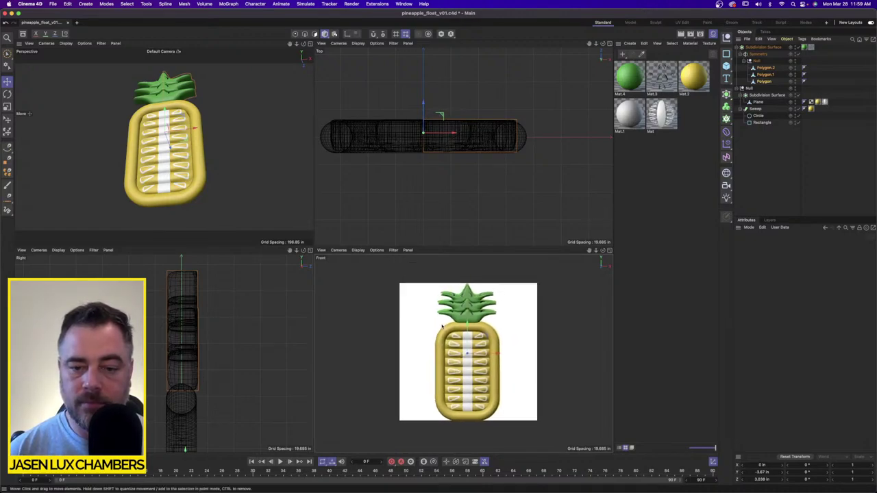
click(321, 251)
click(339, 382)
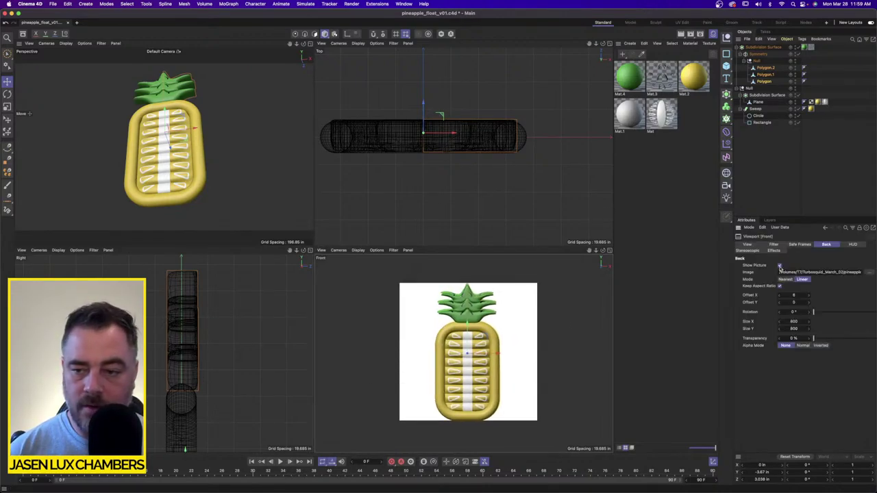
drag(780, 298, 788, 295)
text(500)
key(Return)
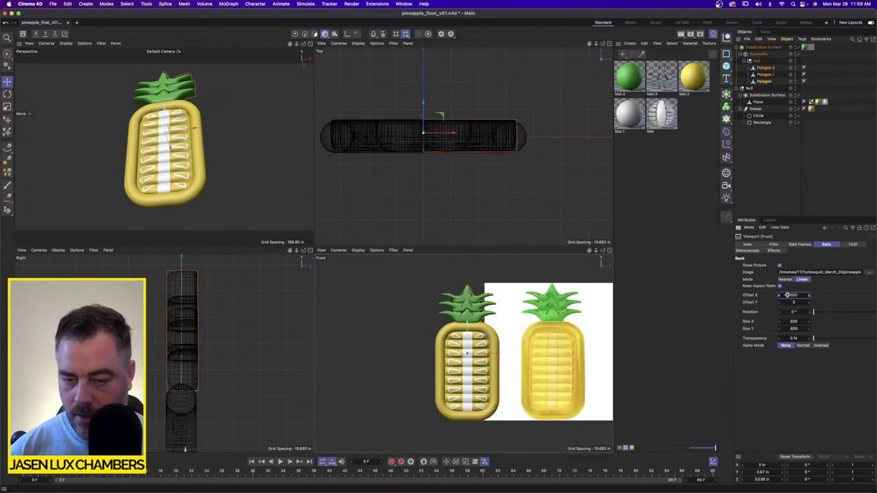
scroll(507, 311, up, 2)
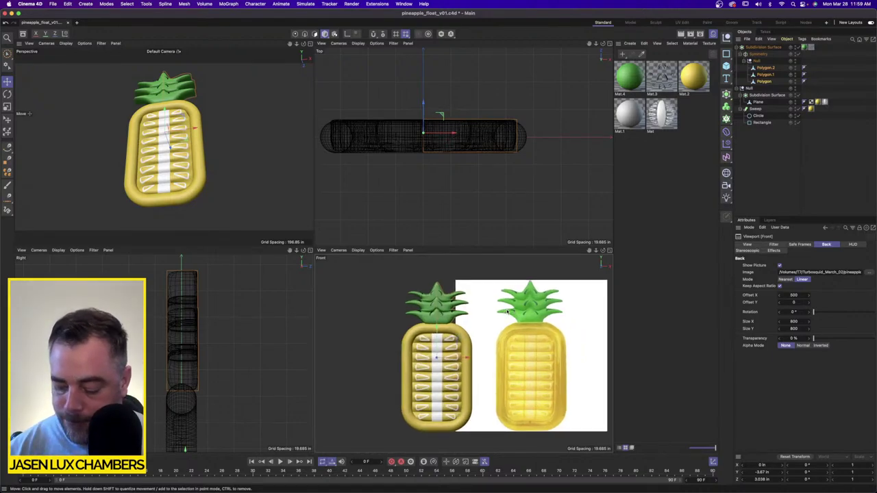
Step: Enable transparency on the yellow body material Mat.2 and set its refraction preset to PET
double_click(687, 87)
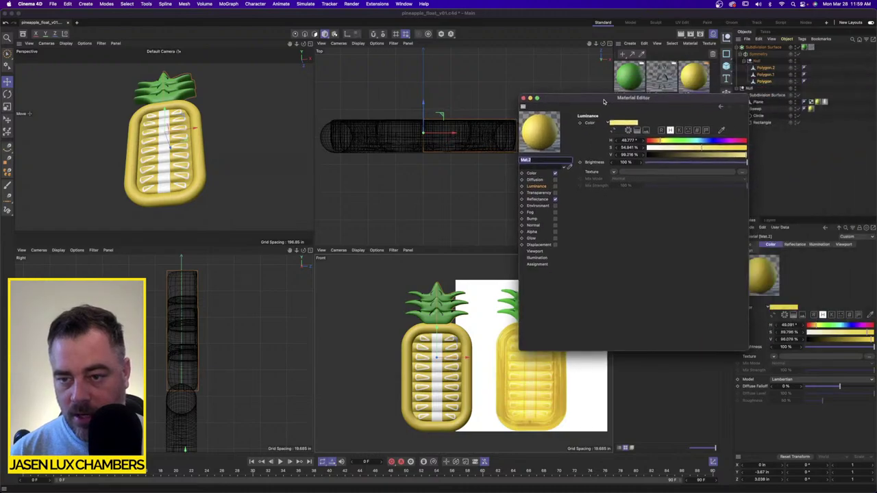
click(555, 193)
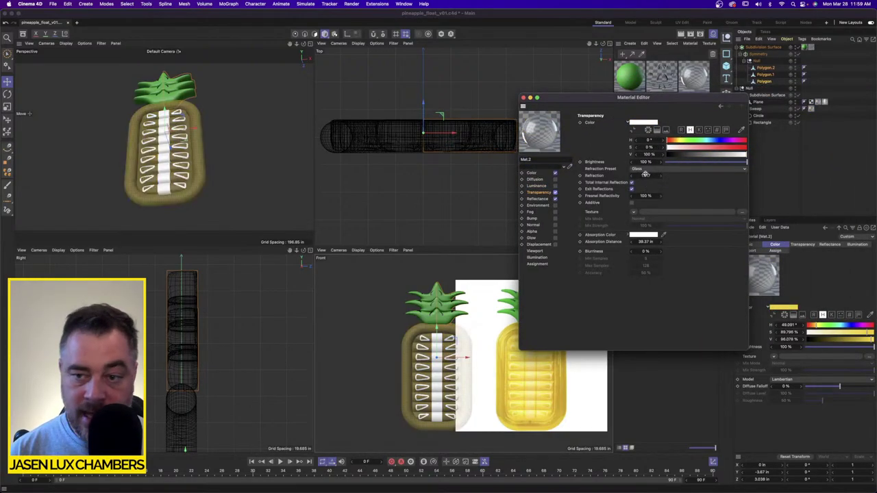
click(645, 172)
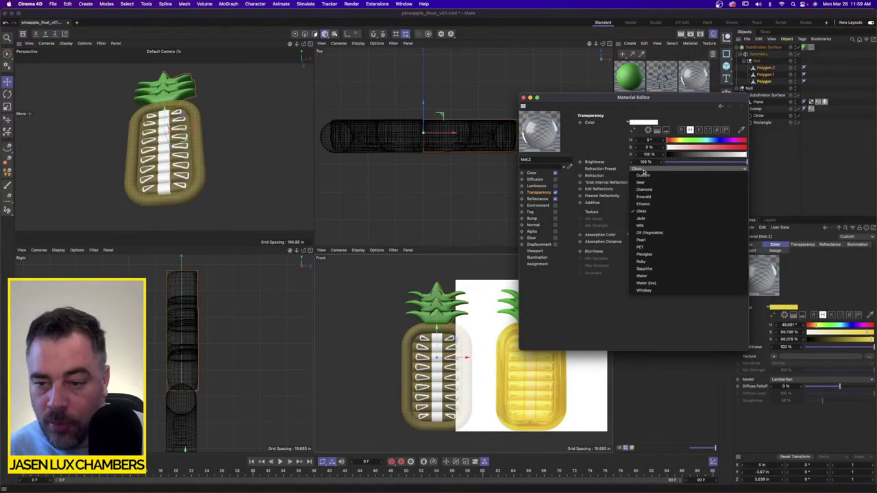
click(661, 250)
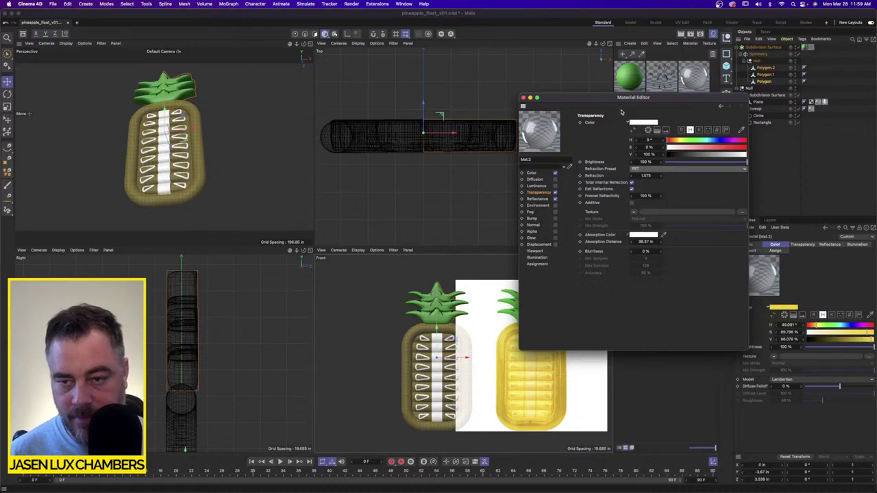
drag(609, 103, 661, 101)
Step: Copy Mat.2's yellow base color into its transparency absorption color
click(589, 171)
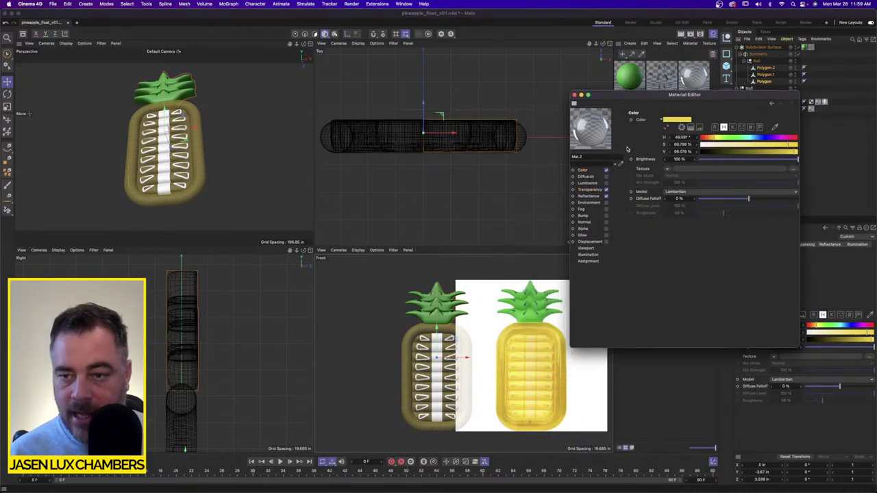
right_click(675, 120)
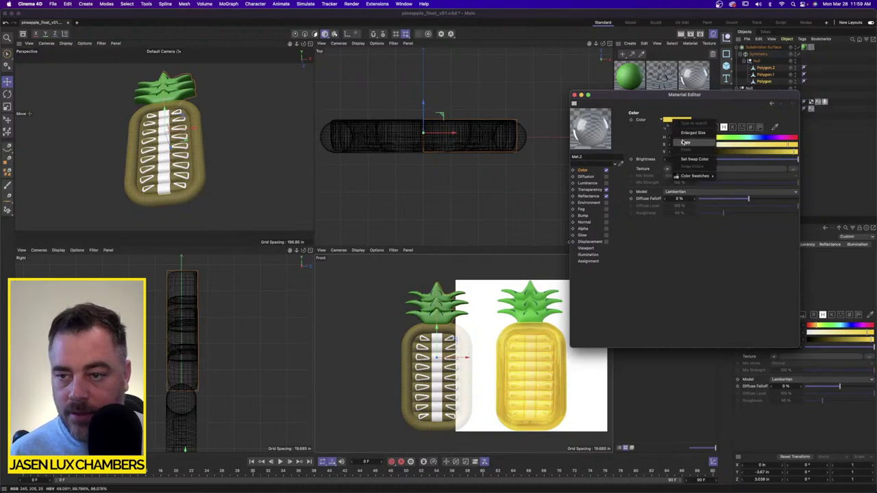
click(676, 142)
click(591, 190)
right_click(690, 234)
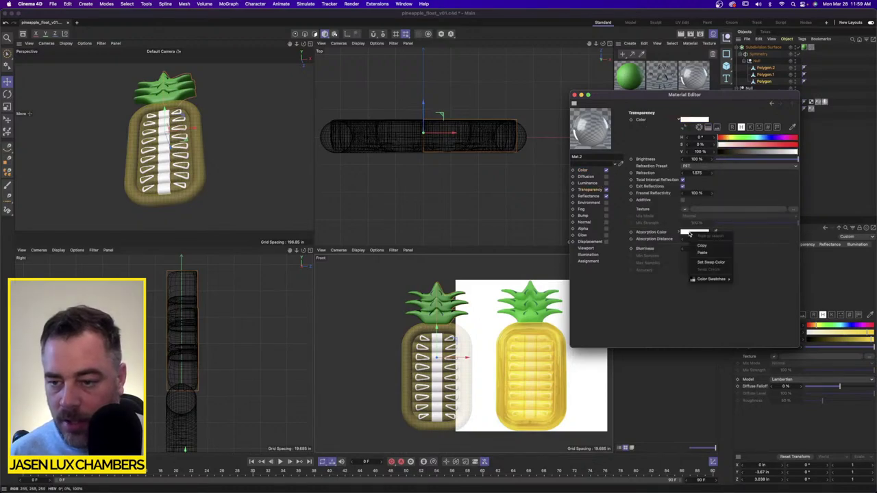
click(703, 252)
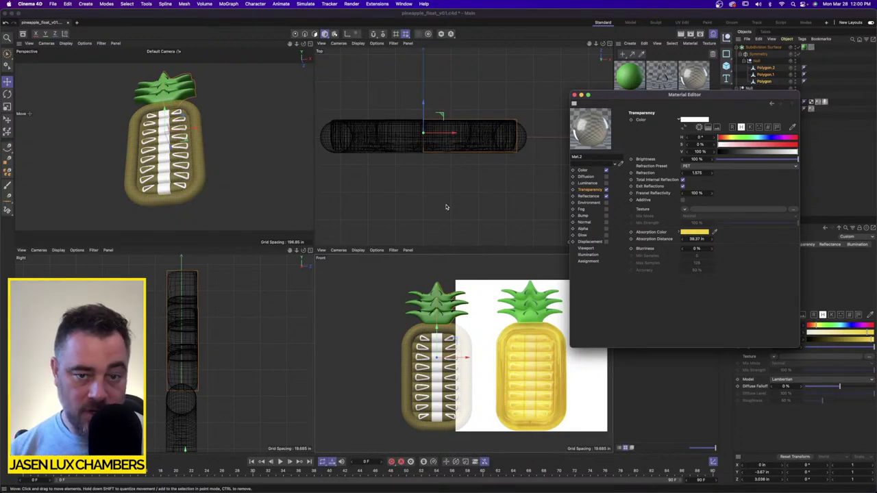
Step: Switch to Finder, open lego_wheel_v03.c4d from the lego_wheel folder on T7, and close the empty Material Editor
key(super+Tab)
key(super+Tab)
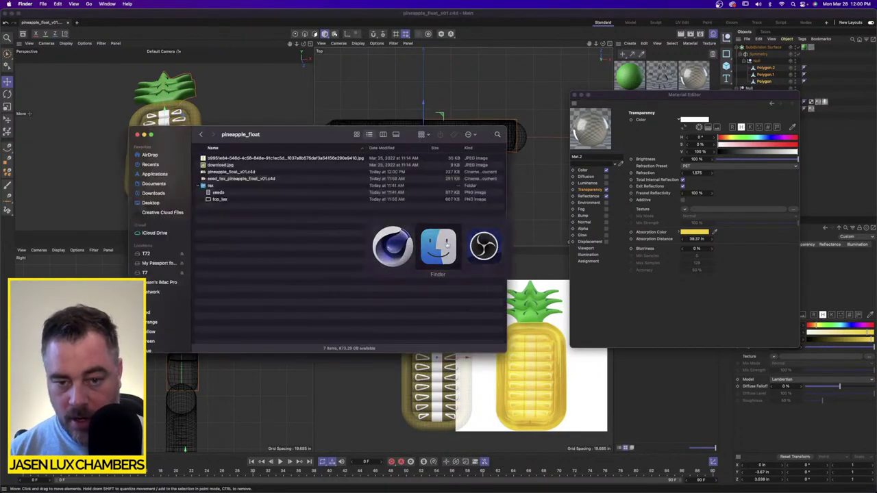
drag(318, 131, 449, 136)
click(338, 139)
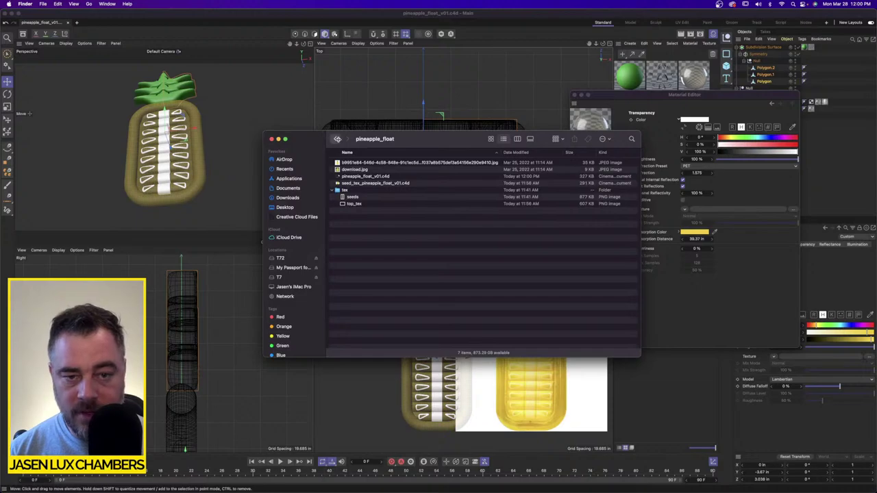
click(337, 140)
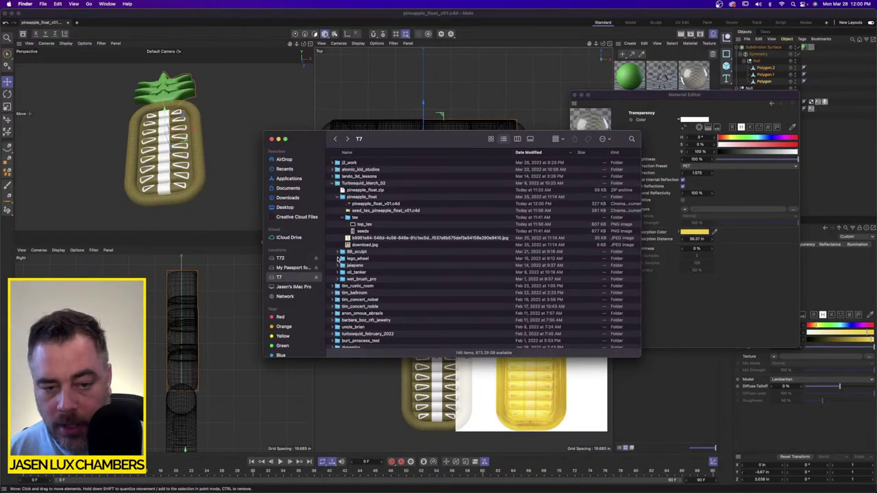
click(338, 258)
click(366, 265)
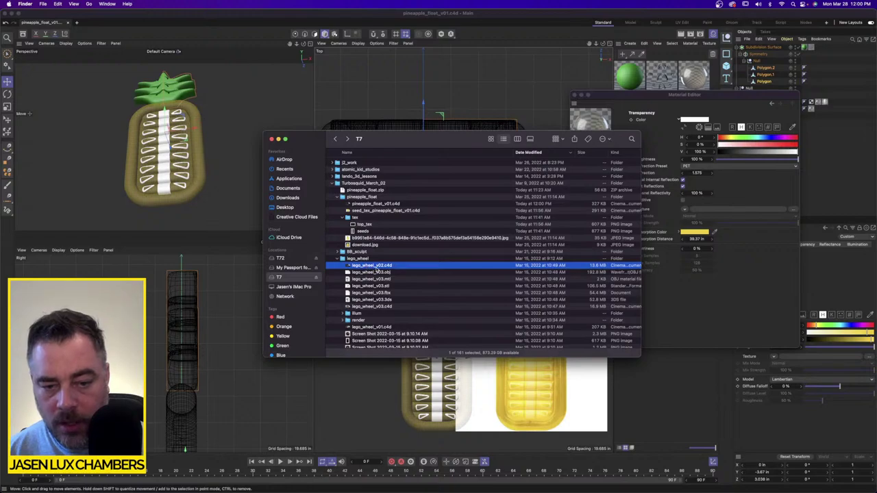
scroll(378, 275, down, 1)
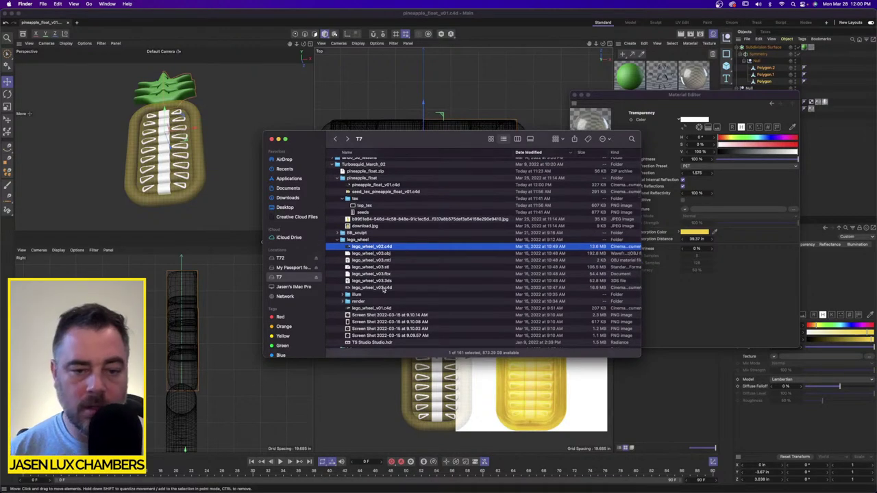
double_click(384, 289)
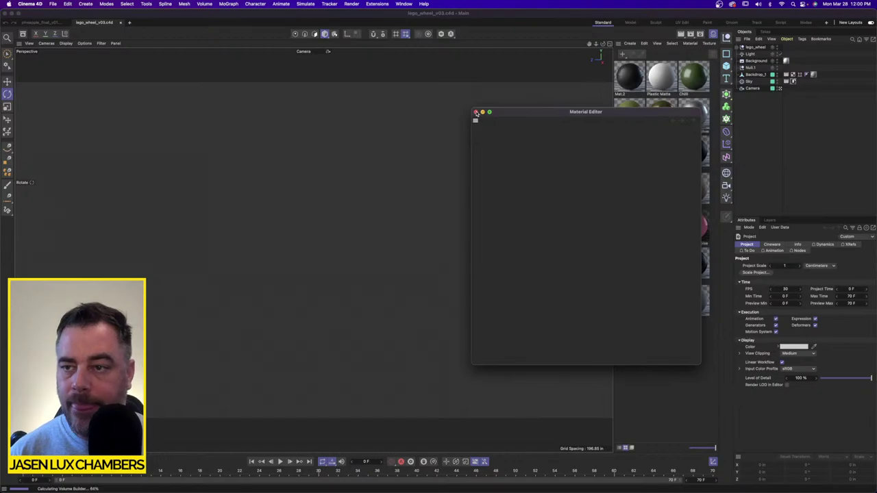
click(477, 112)
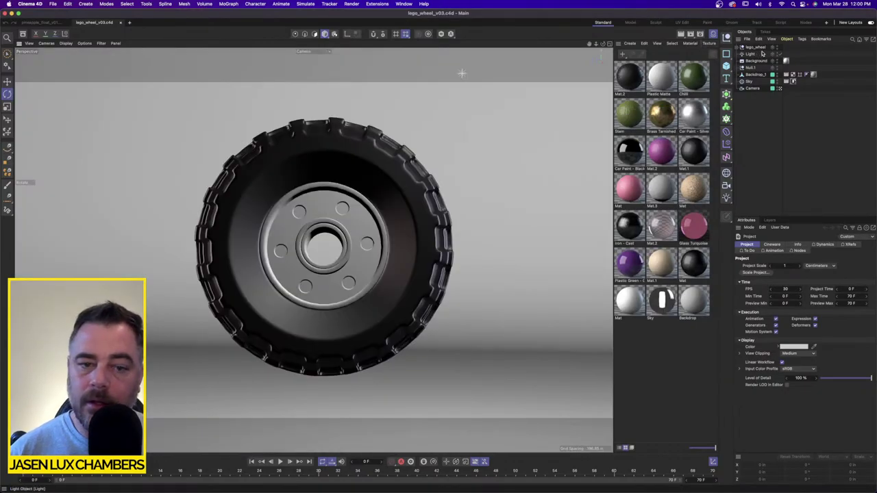
Step: Delete the lego_wheel object from the studio scene and remove all unused materials
click(758, 47)
key(Delete)
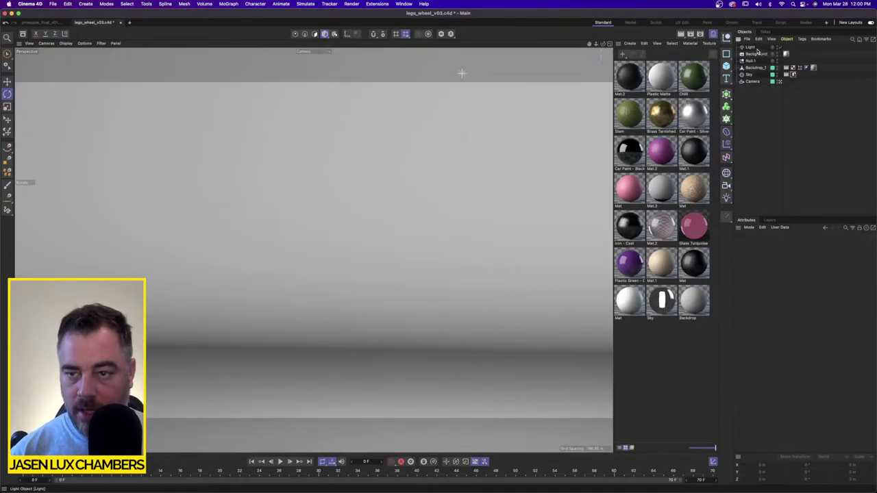
click(648, 43)
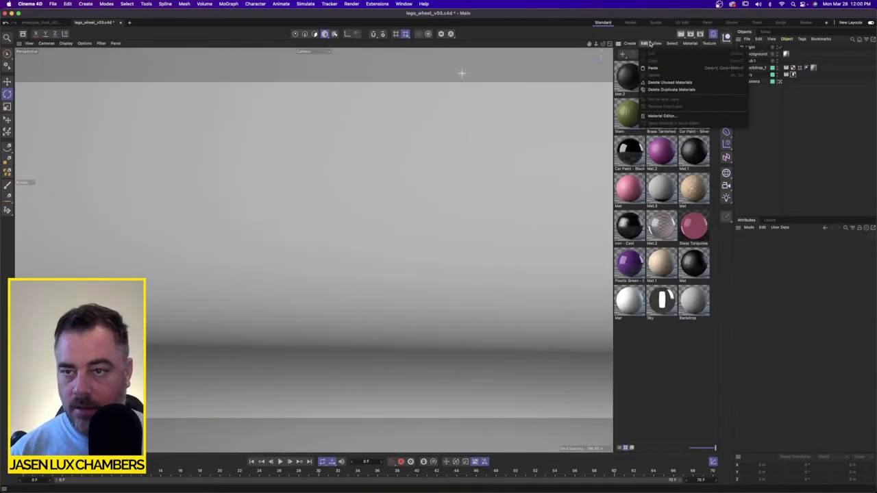
click(661, 82)
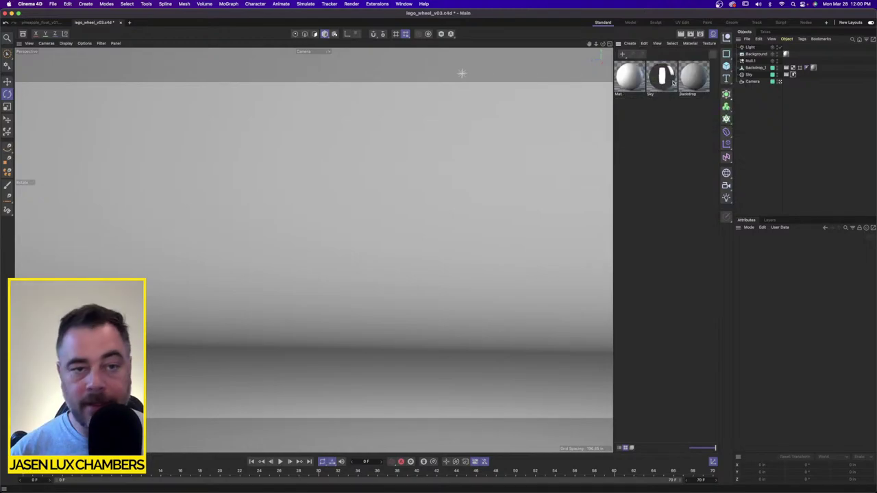
Step: In pineapple_float_v01.c4d, move the crown's Subdivision Surface into the body's Null and copy the complete Null
click(403, 3)
click(425, 242)
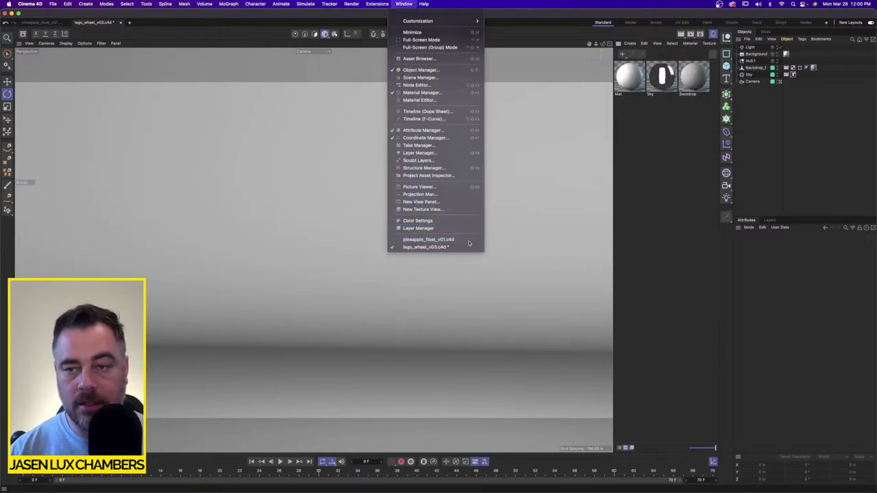
click(737, 48)
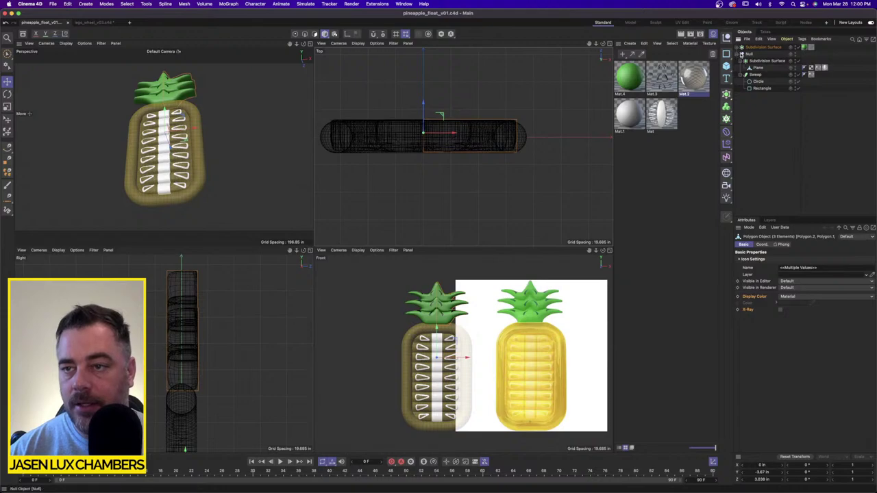
drag(754, 47, 750, 54)
click(750, 47)
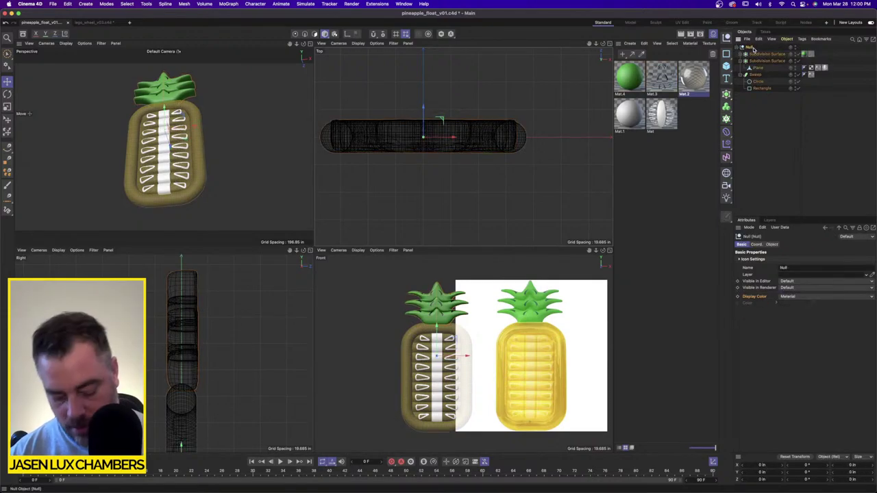
Step: Paste the pineapple float Null into the lego_wheel_v03.c4d studio scene, changing its texture paths to absolute
click(404, 4)
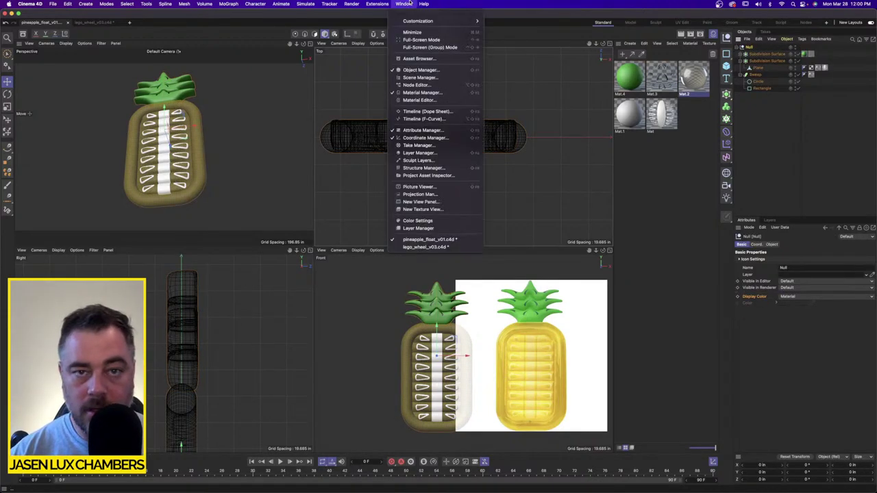
click(438, 249)
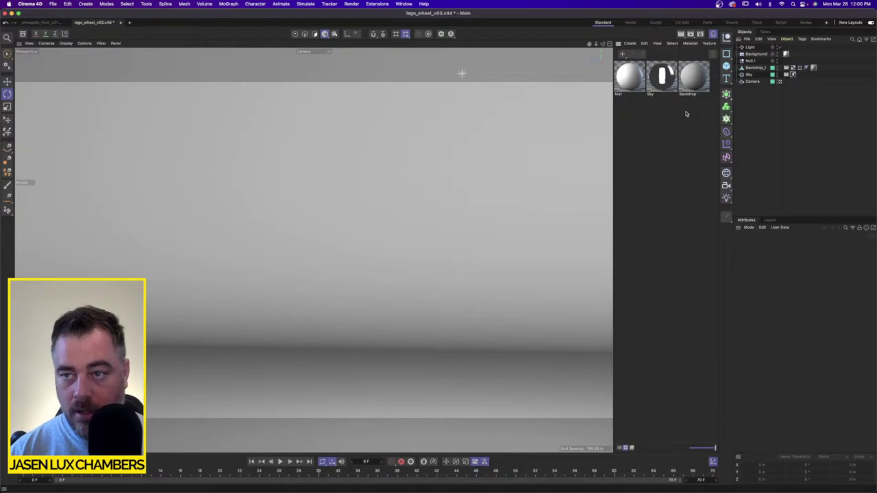
key(super+v)
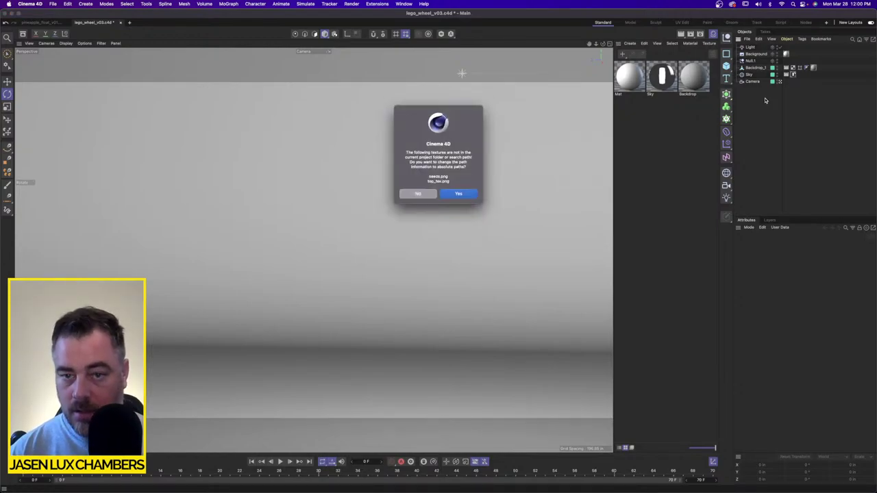
click(471, 194)
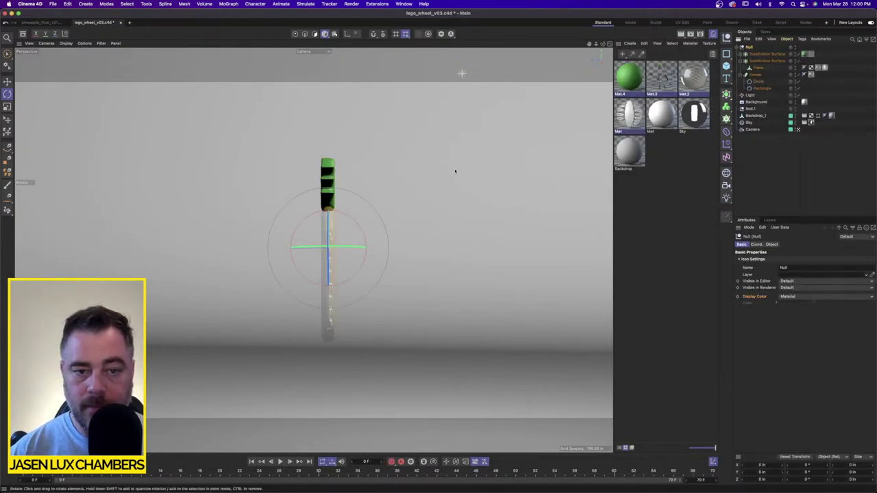
Step: Save the studio scene as pineapple_float_v02.c4d in the pineapple_float folder
click(54, 4)
click(76, 89)
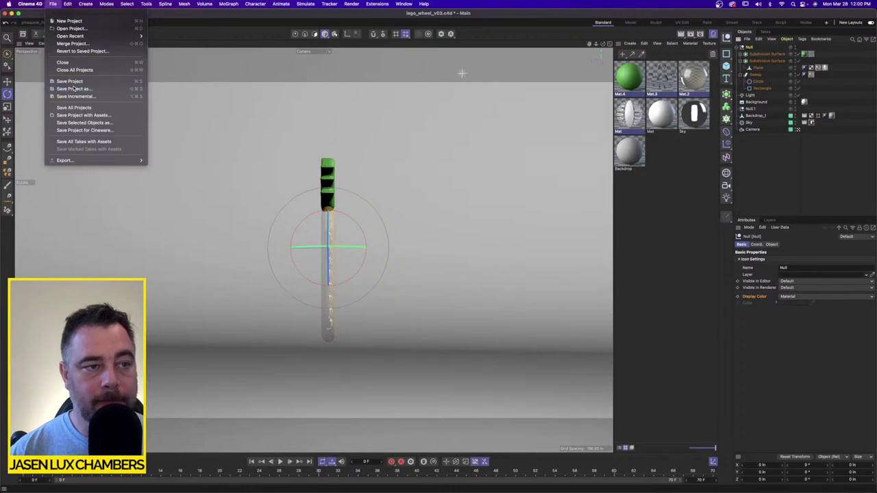
click(452, 114)
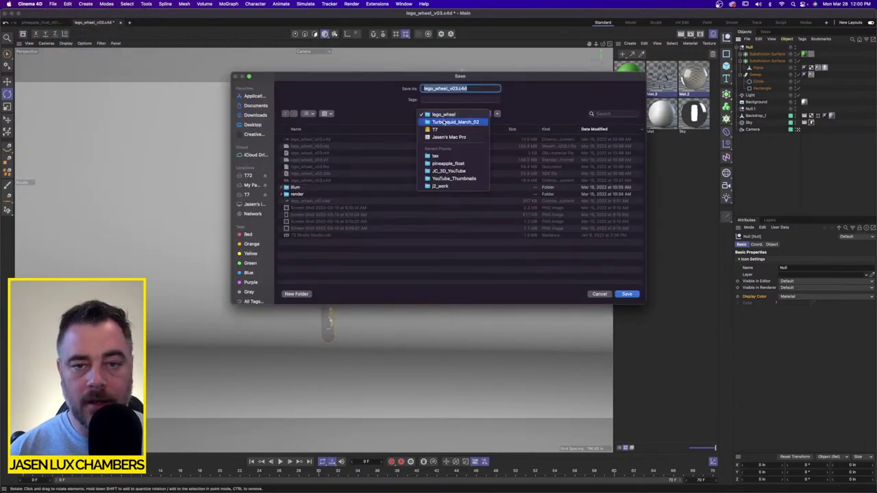
click(448, 163)
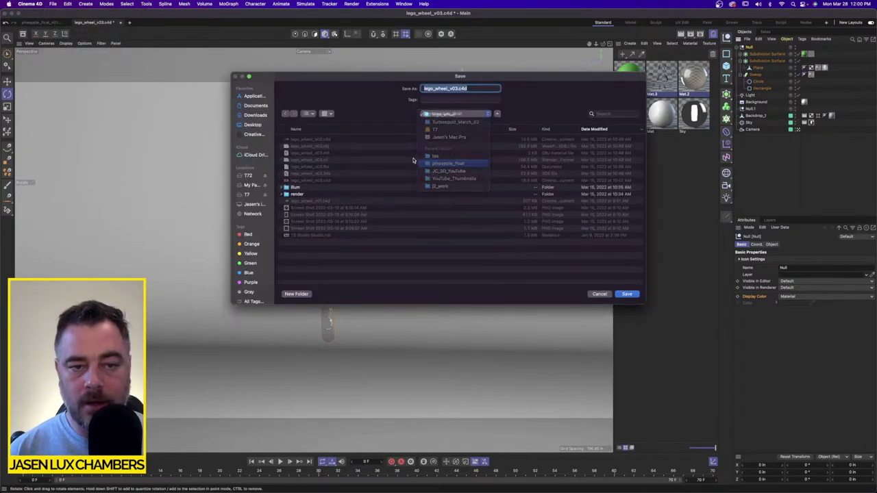
click(317, 140)
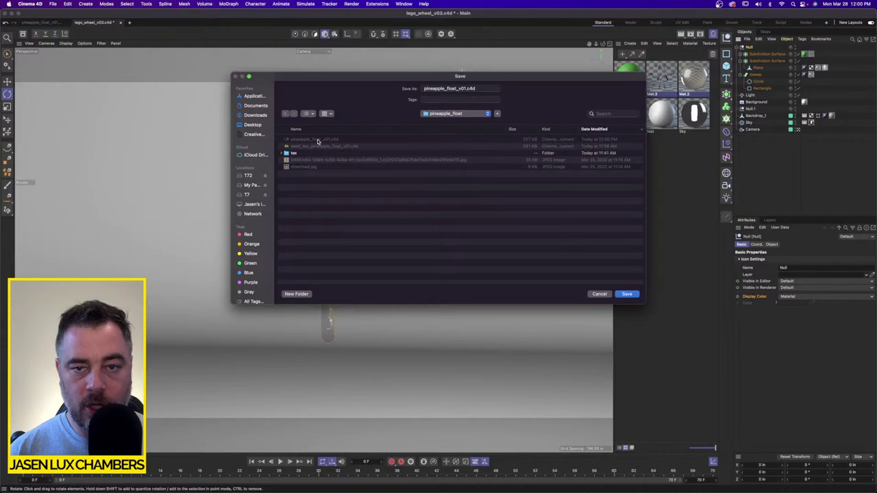
click(463, 88)
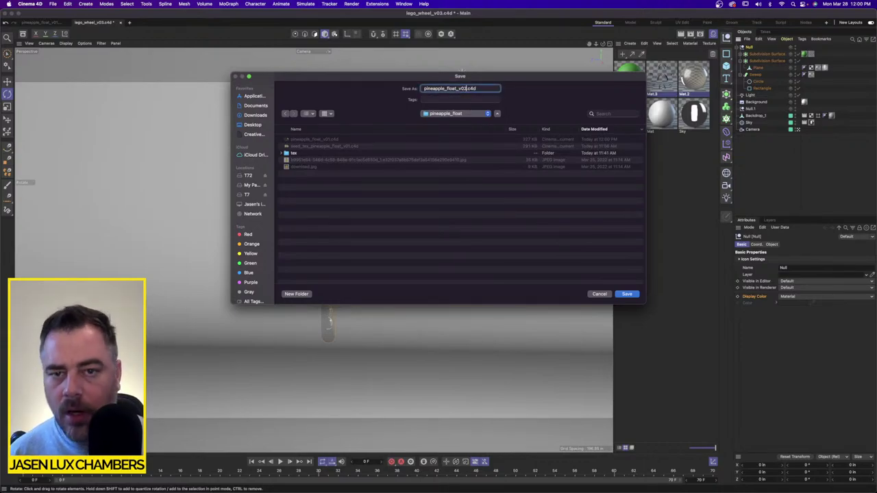
text(2)
key(Return)
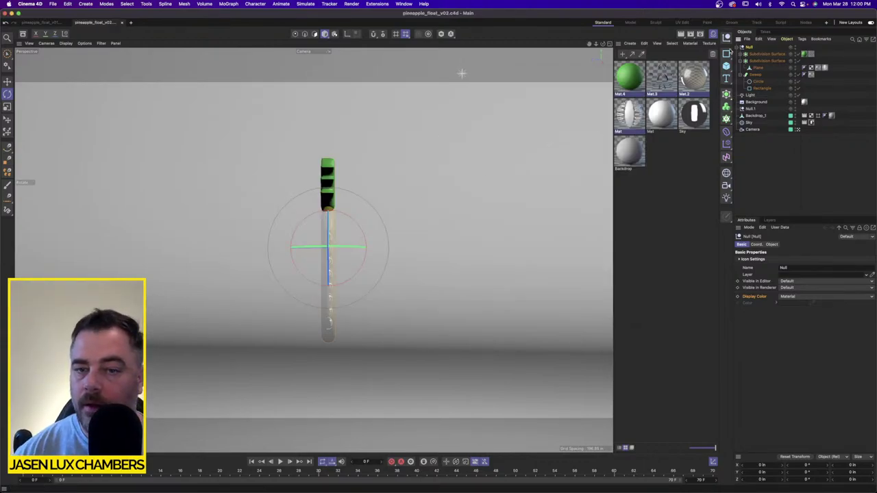
Step: Rotate the float's Null to about H -80.8°, P -53.5° and B -33.7° so it lies tilted with its front toward the camera
key(e)
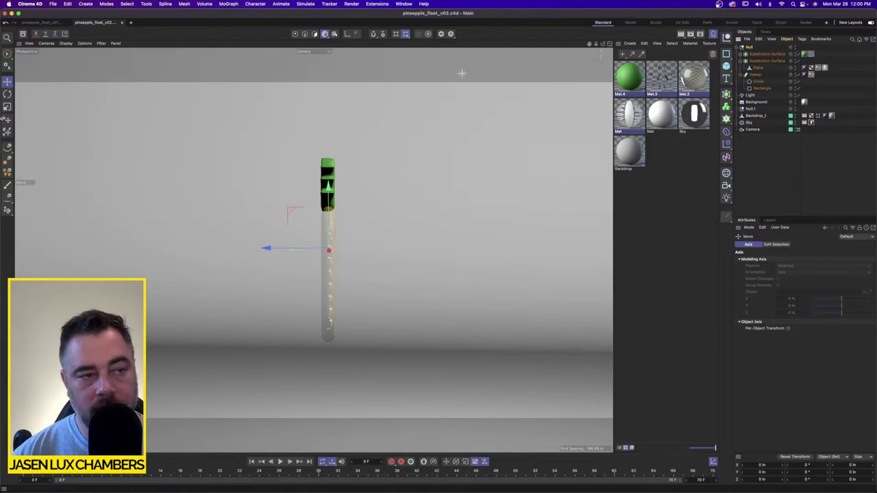
key(r)
drag(341, 206, 284, 223)
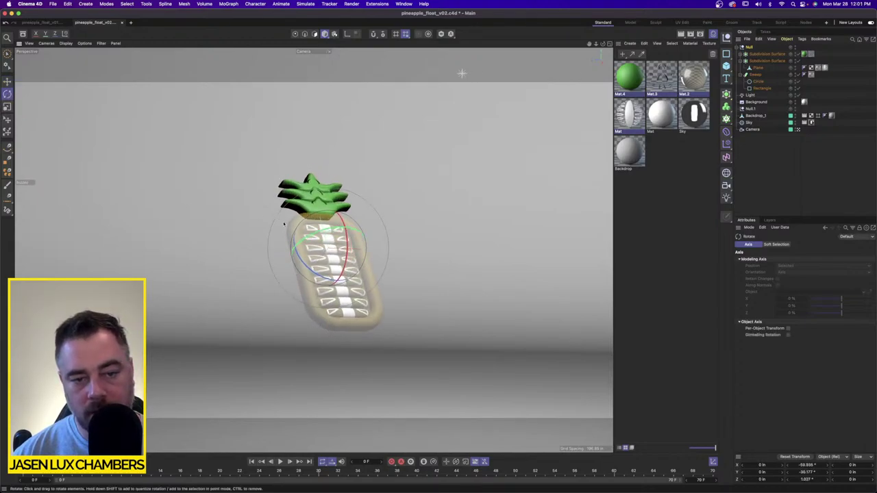
drag(339, 274, 322, 253)
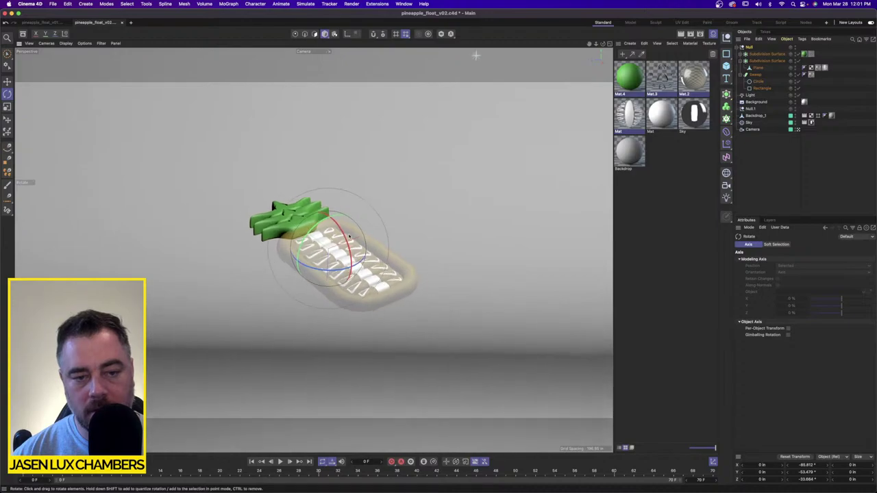
scroll(469, 205, up, 5)
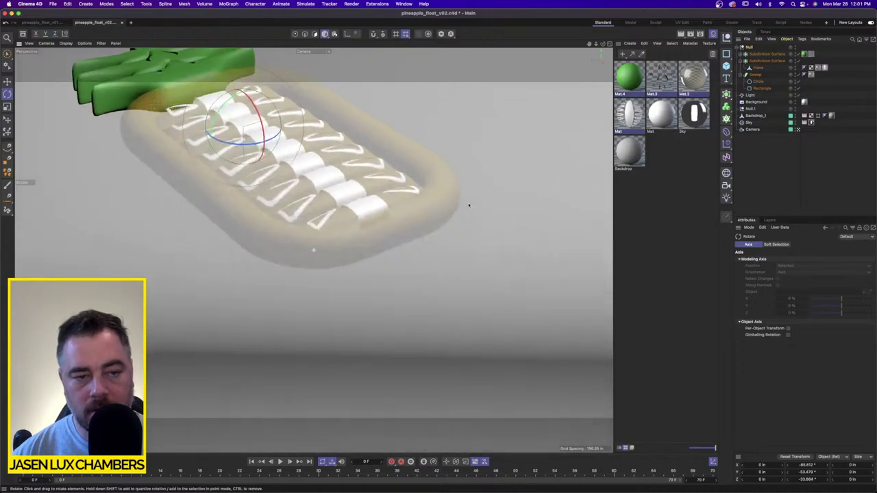
Step: Set the renderer to Physical and enable Global Illumination in the render settings
scroll(468, 205, down, 8)
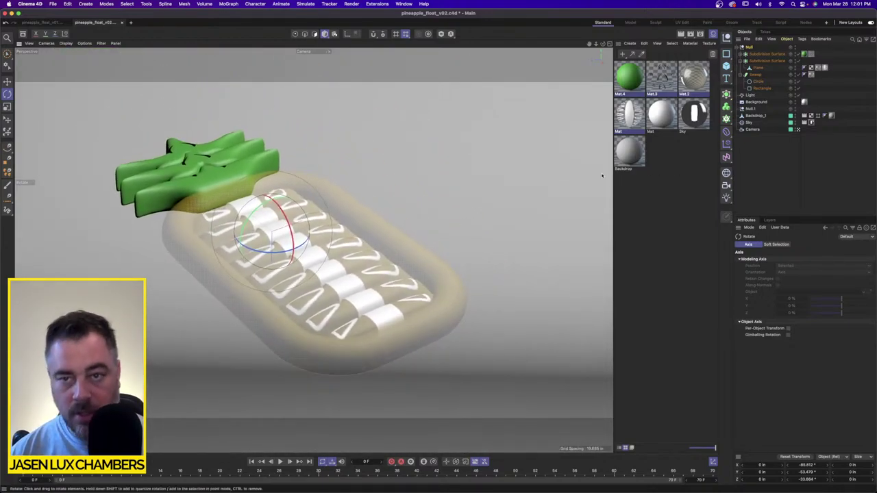
click(701, 35)
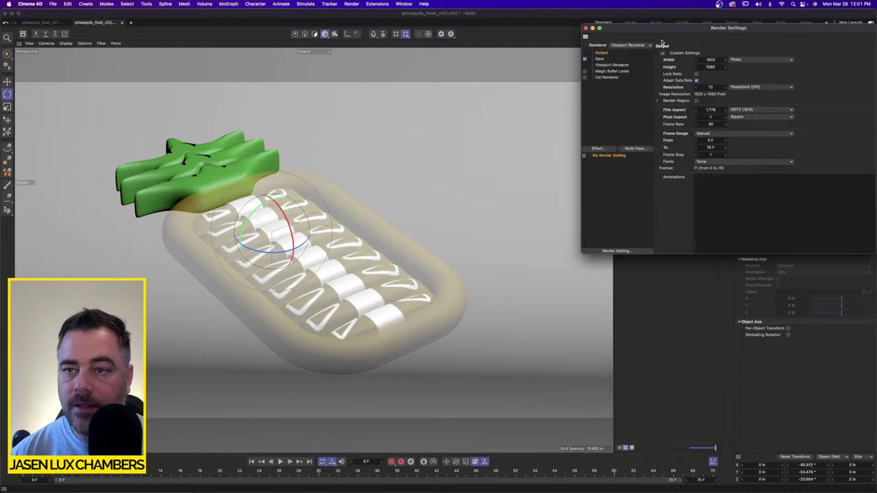
click(629, 45)
click(625, 59)
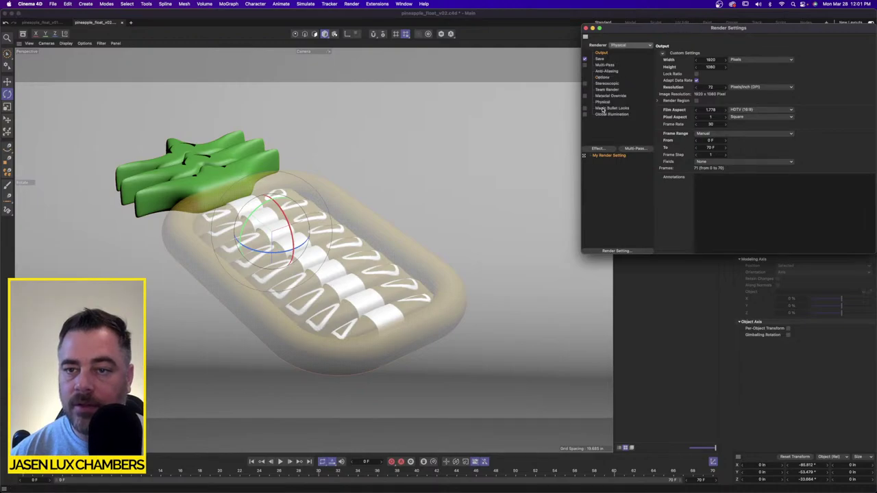
click(586, 115)
click(604, 115)
drag(655, 31, 632, 33)
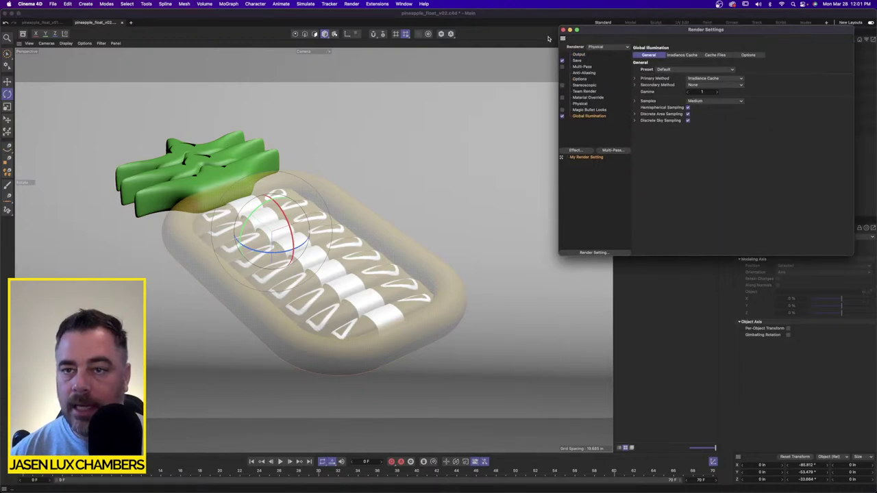
click(564, 30)
Step: In Finder, copy the TS Studio Studio.hdr file from the lego_wheel folder into the pineapple_float folder
key(super+Tab)
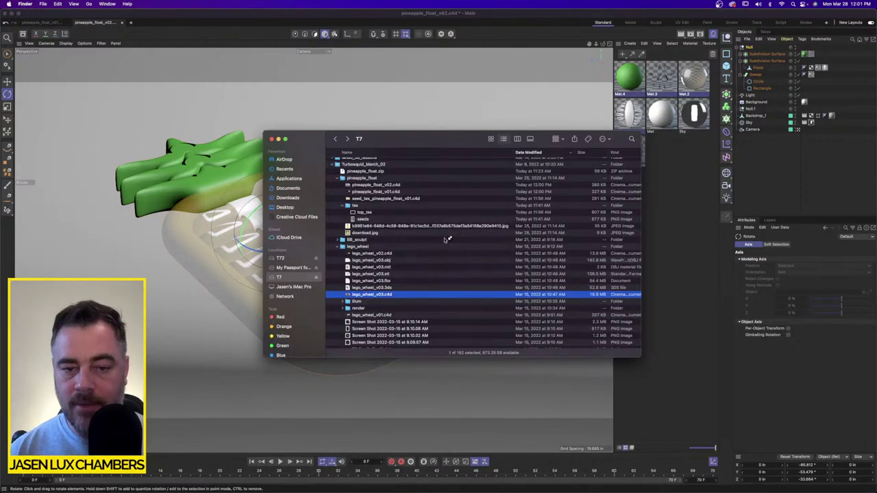
scroll(429, 251, down, 2)
scroll(425, 261, down, 1)
right_click(381, 318)
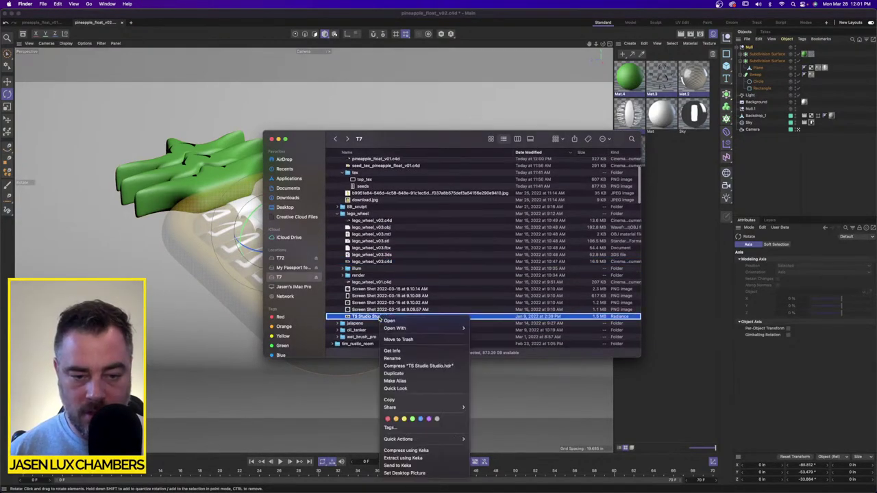
click(407, 399)
scroll(384, 226, up, 5)
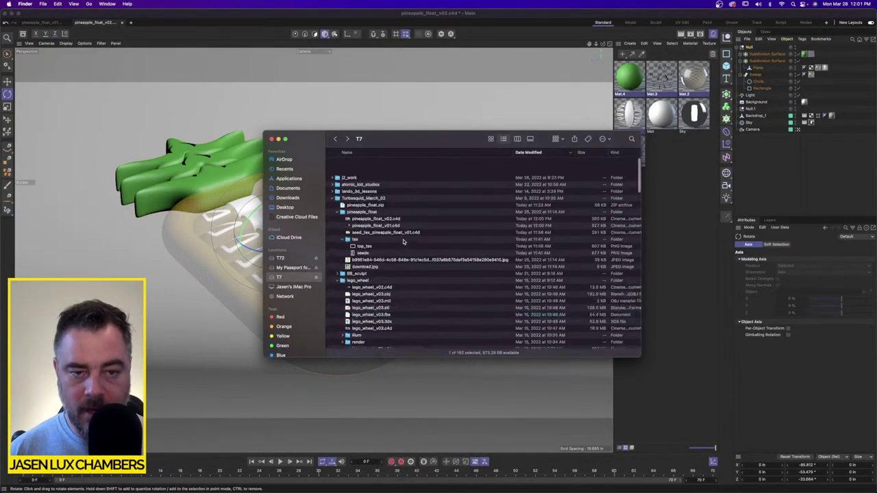
double_click(363, 197)
right_click(372, 245)
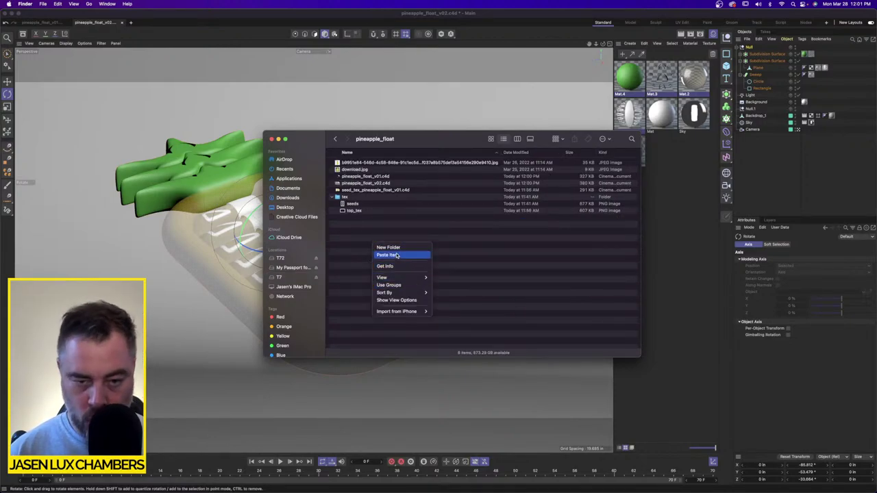
click(396, 256)
Step: Return to Cinema 4D and render the active view of the studio scene to check the float's materials
key(super+Tab)
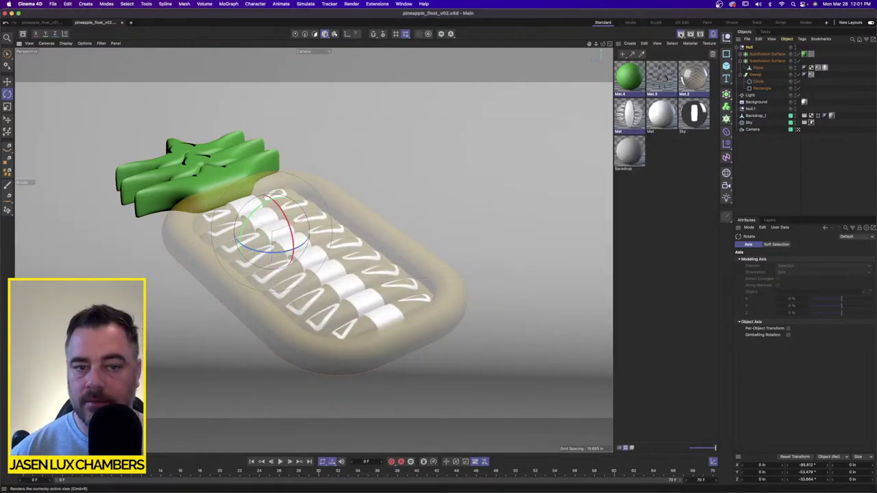
click(681, 34)
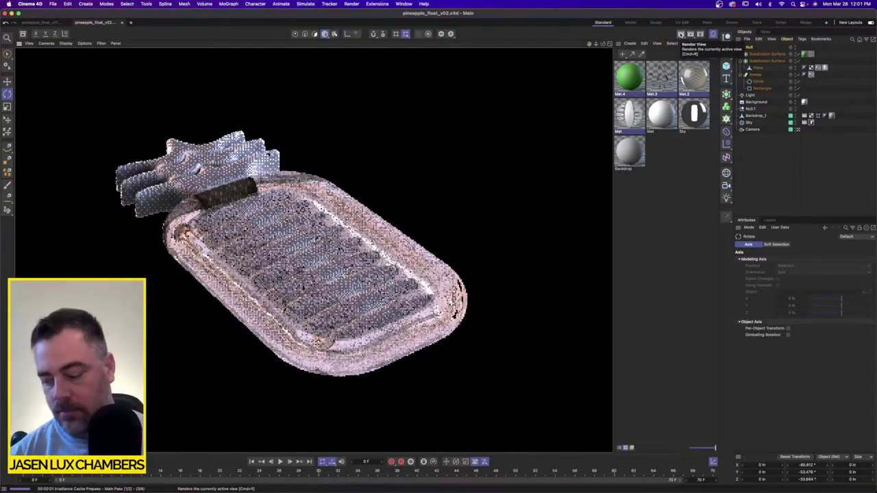
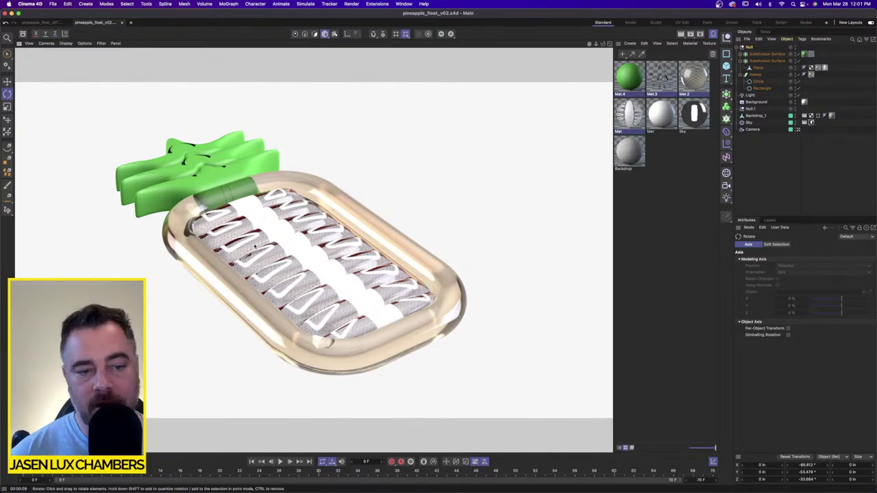
click(663, 176)
Step: Group the float body's Subdivision Surface under a new Null and paste that Null into a new project
click(768, 61)
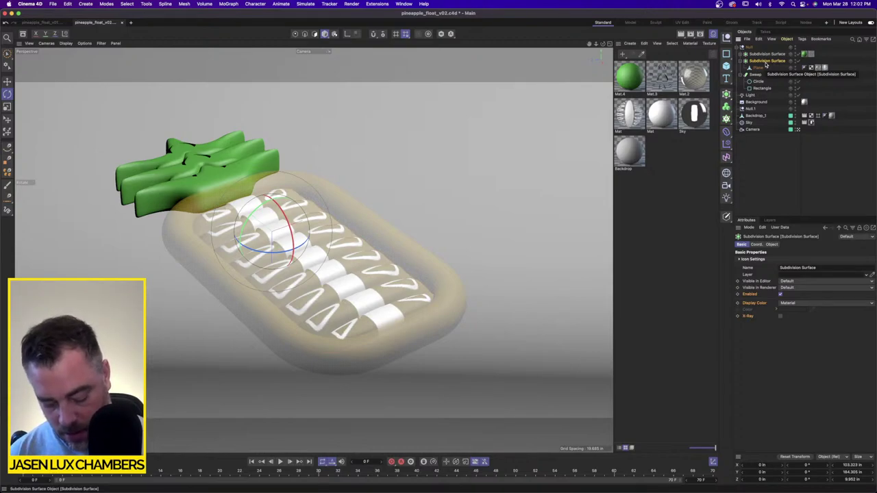
key(alt+g)
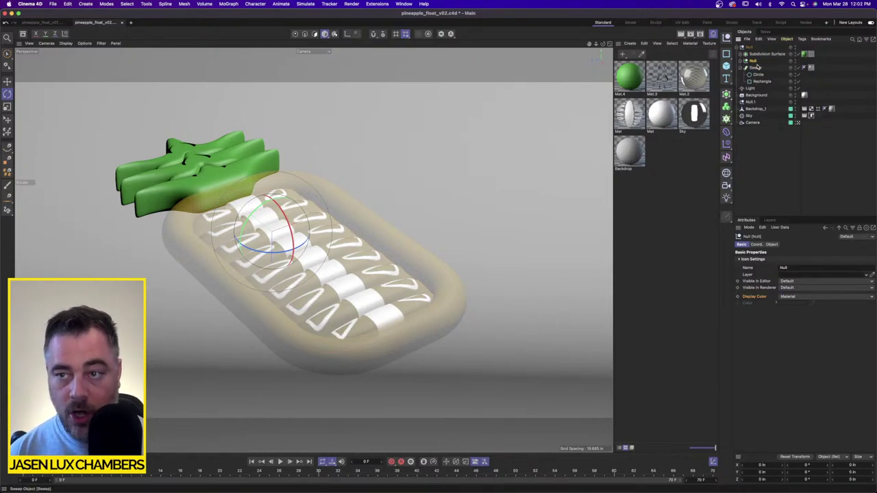
key(super+n)
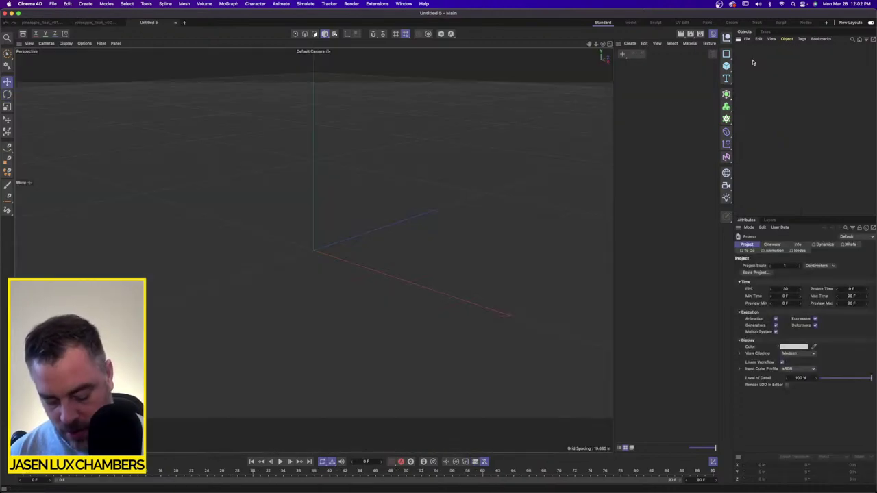
key(super+v)
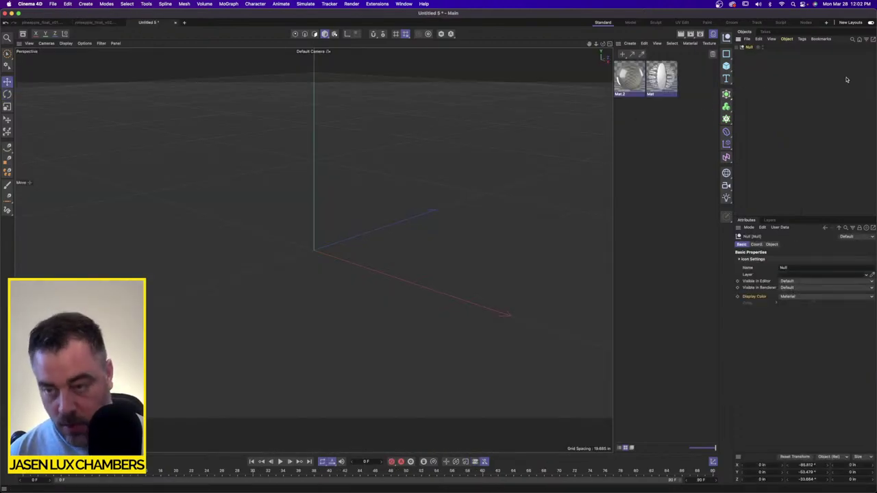
Step: Set the pasted Null's rotation to 0° on all three axes so the float body stands upright
double_click(802, 467)
text(0)
key(Tab)
text(0)
key(Tab)
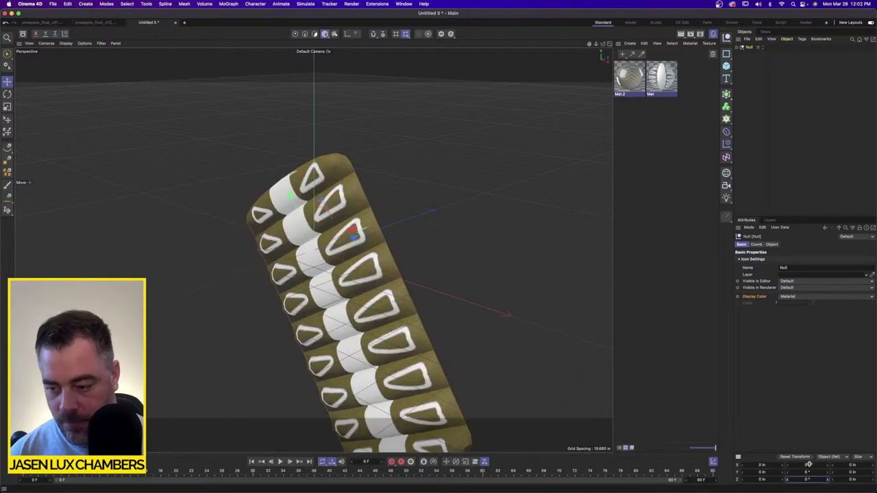
text(0)
key(Return)
scroll(462, 265, down, 5)
alt+drag(350, 236, 373, 228)
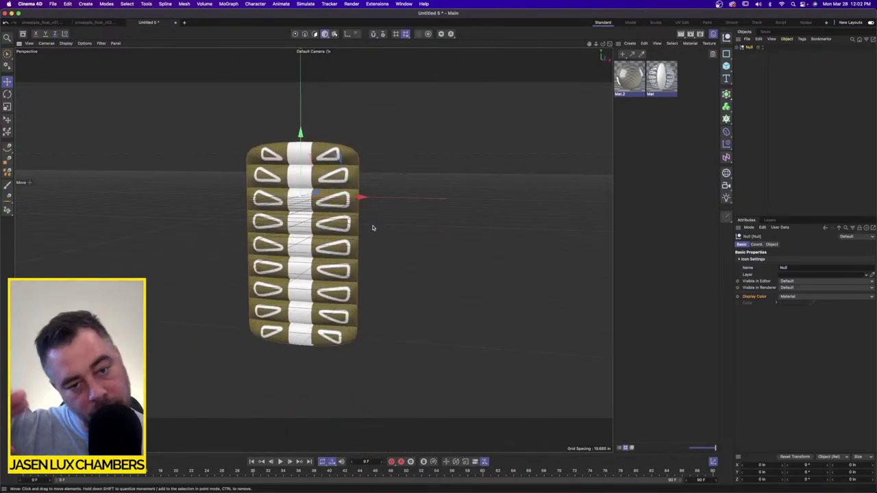
Step: Disable the Subdivision Surface and paste a duplicate of its Plane at the top level of the object hierarchy
click(741, 47)
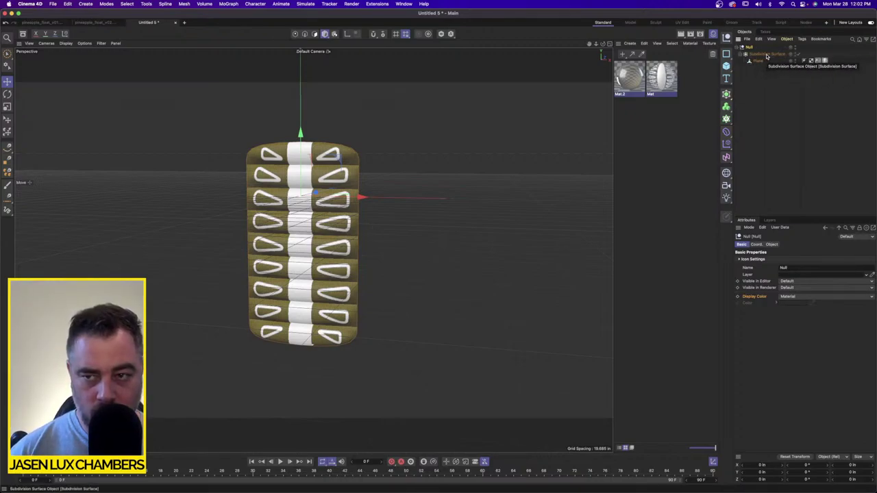
click(756, 61)
mouse_move(385, 148)
alt+mouse_down()
mouse_move(377, 158)
mouse_move(333, 153)
mouse_move(396, 148)
alt+mouse_up()
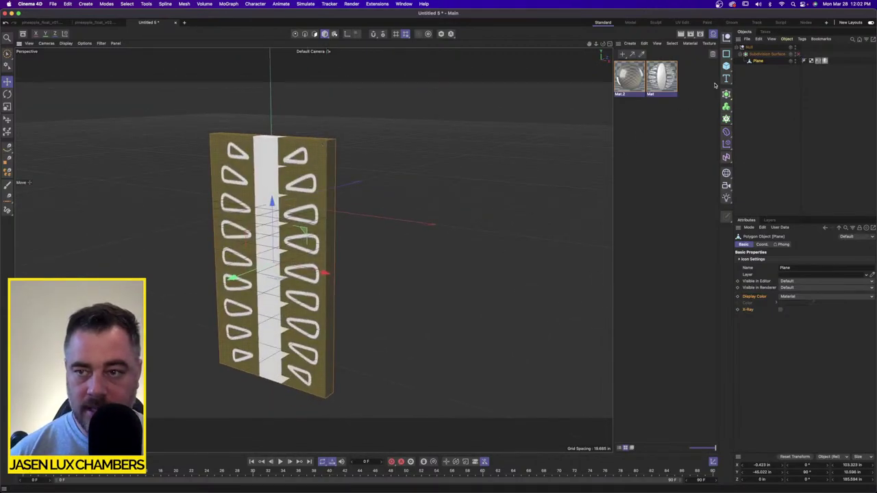
key(super+v)
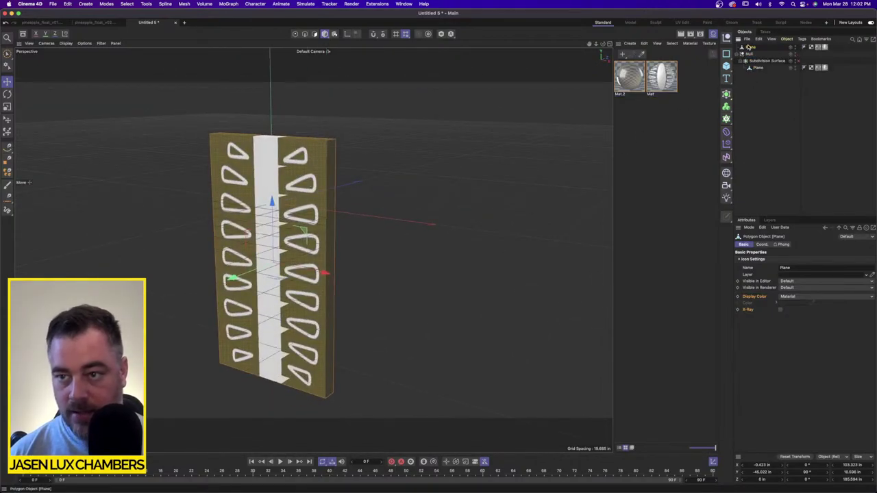
Step: Switch to the four-view layout with the materials area hidden and Rectangle Selection active
drag(6, 53, 41, 74)
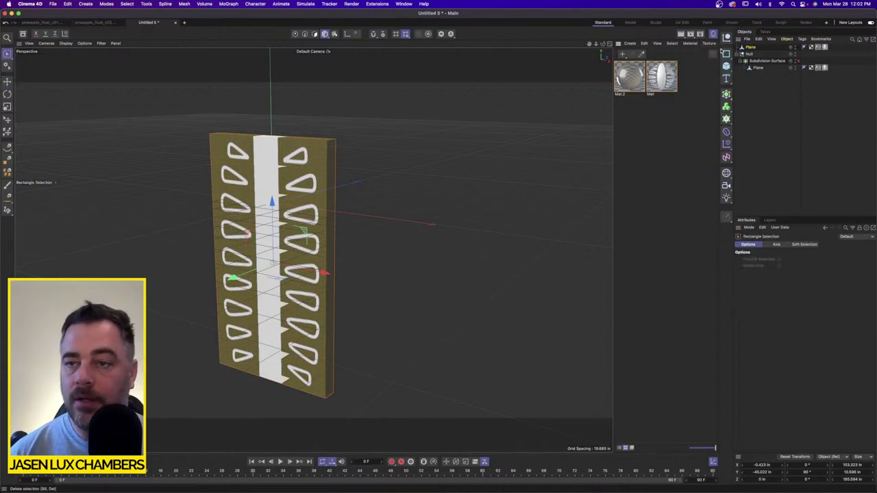
click(714, 34)
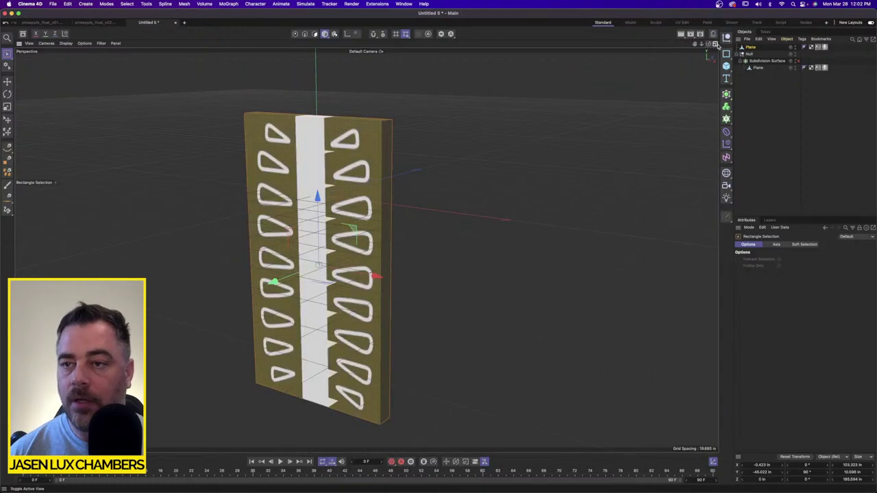
click(714, 43)
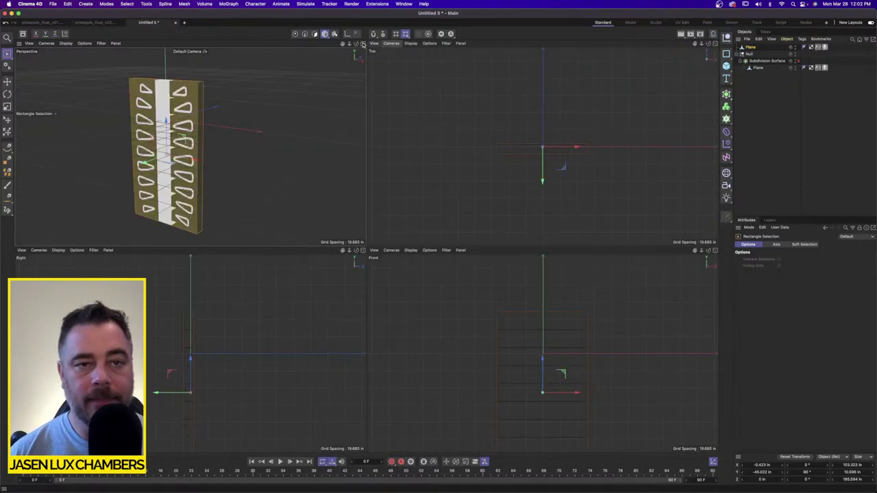
drag(8, 54, 47, 74)
scroll(543, 137, up, 2)
drag(477, 151, 630, 177)
alt+drag(187, 105, 137, 113)
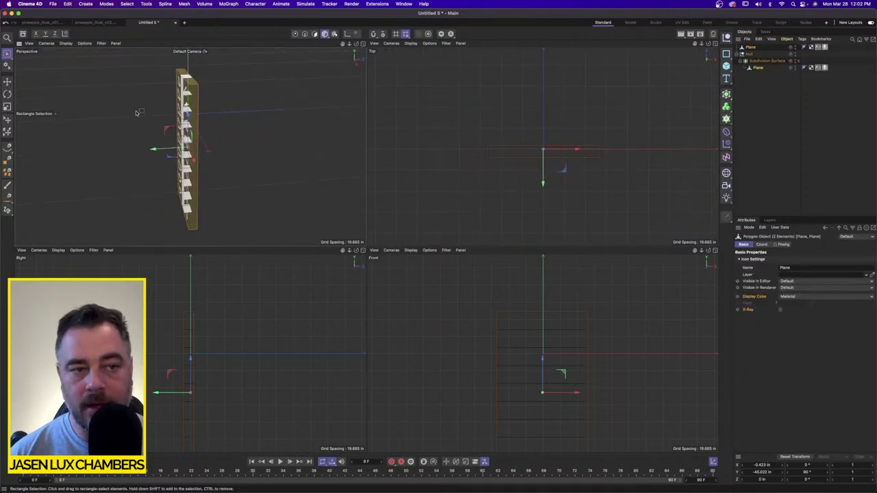
Step: Delete all polygons of the duplicate Plane except the nine on its front face
click(751, 48)
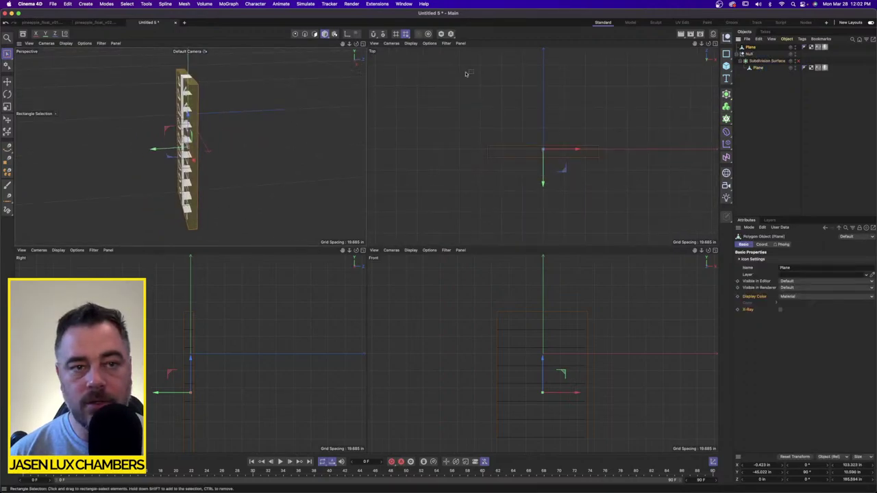
click(315, 35)
drag(447, 199, 674, 152)
click(106, 3)
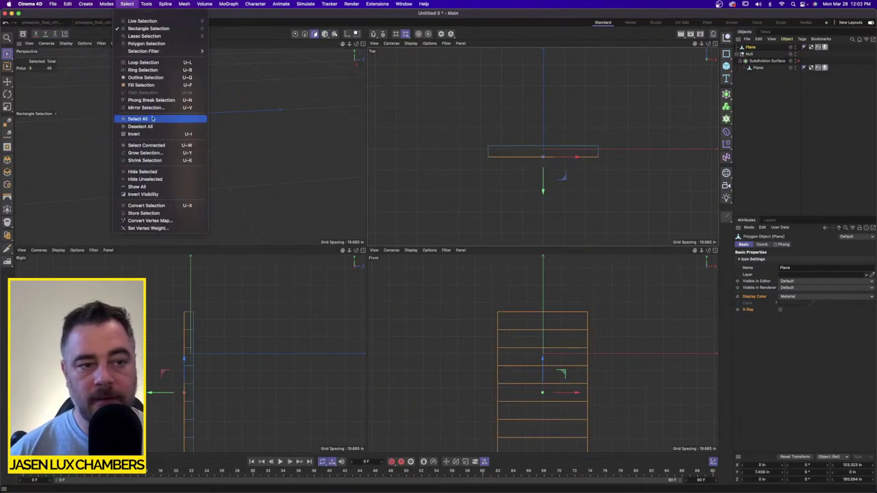
click(158, 136)
key(Delete)
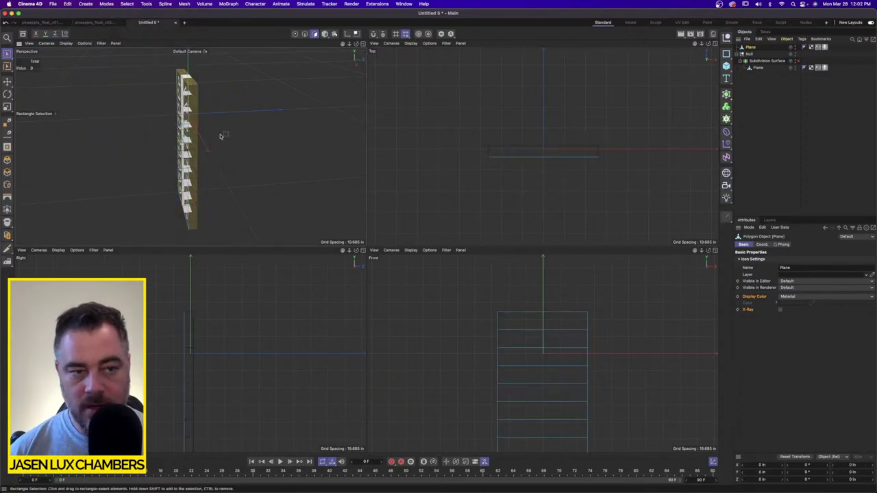
Step: Select all remaining polygons of the duplicate Plane and remove its two material tags
alt+drag(227, 120, 226, 115)
key(super+a)
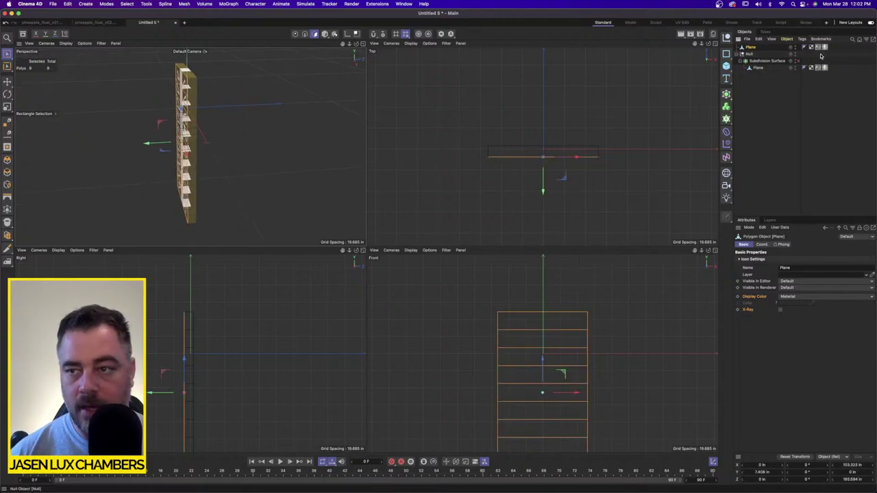
drag(822, 53, 833, 48)
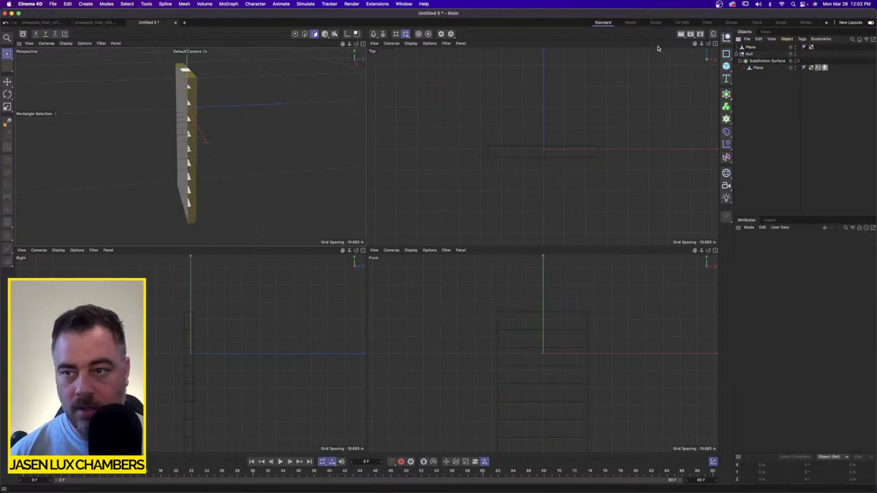
Step: Move the duplicate Plane's nine polygons along Y to about -3.2 in, at the back face of the float body
click(751, 47)
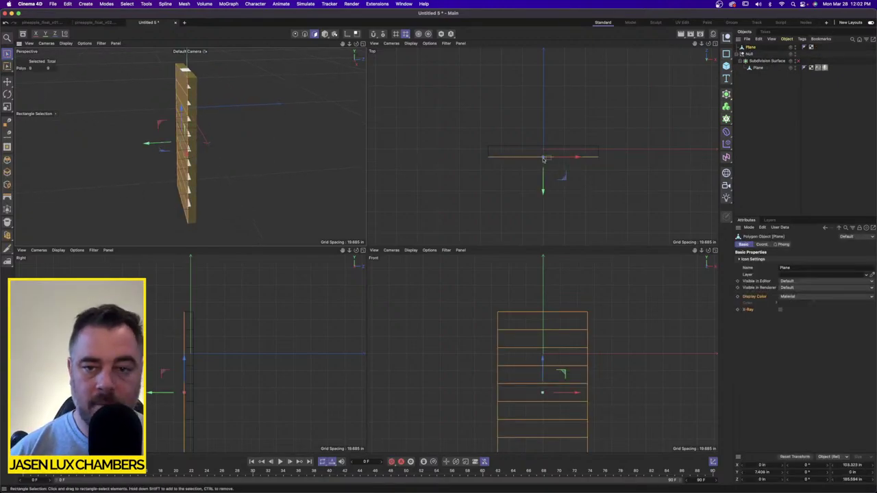
scroll(543, 159, up, 5)
drag(544, 188, 545, 164)
scroll(545, 147, up, 3)
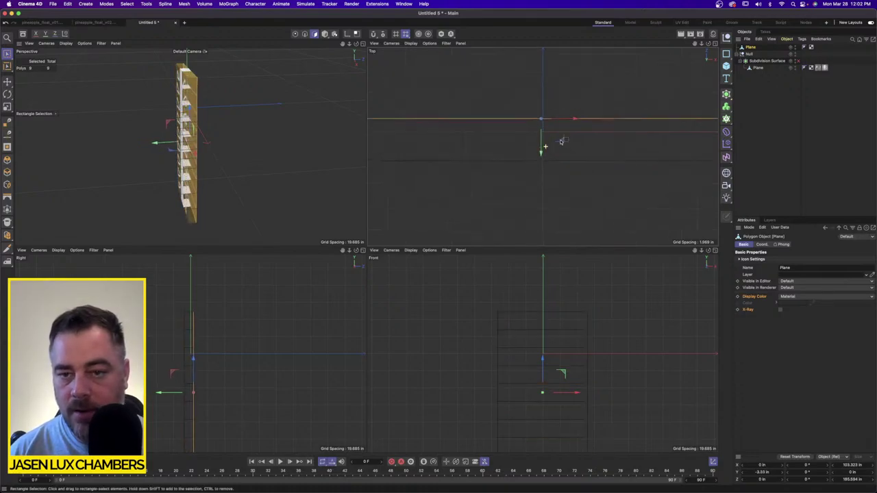
alt+right_drag(562, 142, 592, 138)
alt+middle_drag(528, 114, 564, 164)
drag(573, 169, 572, 171)
click(363, 44)
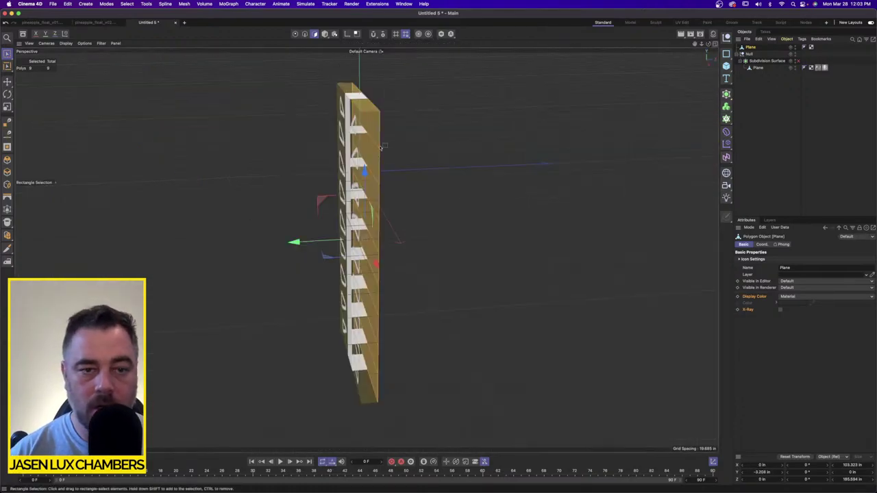
Step: Try to extrude the duplicate Plane's nine polygons by about 16.6 in, and undo the extrusion
alt+drag(381, 148, 324, 151)
alt+middle_drag(481, 129, 395, 132)
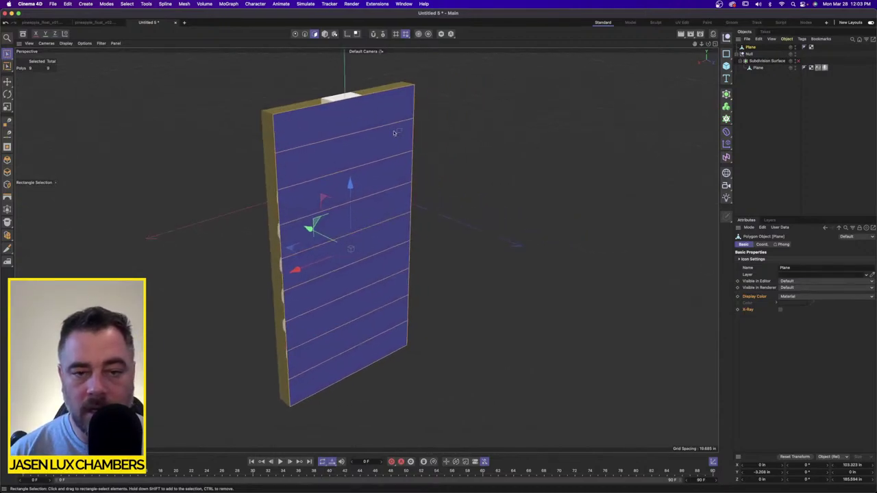
alt+drag(394, 133, 395, 142)
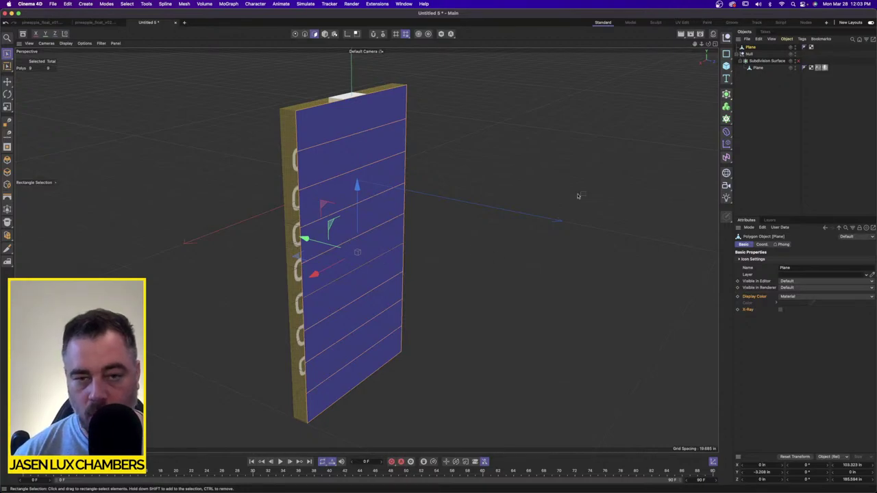
key(d)
drag(495, 166, 525, 166)
key(super+z)
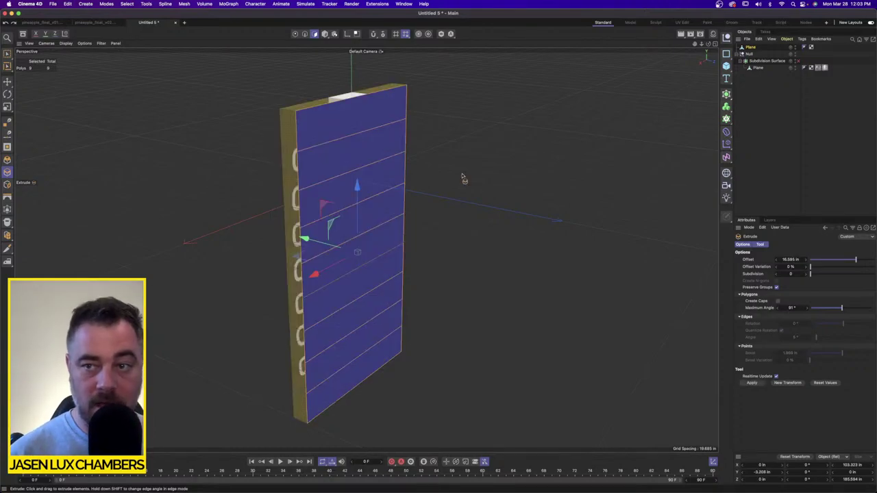
Step: Optimize the duplicate Plane's nine polygons with a 0.1 in tolerance, and undo a trial extrusion of about 65.1 in
click(185, 4)
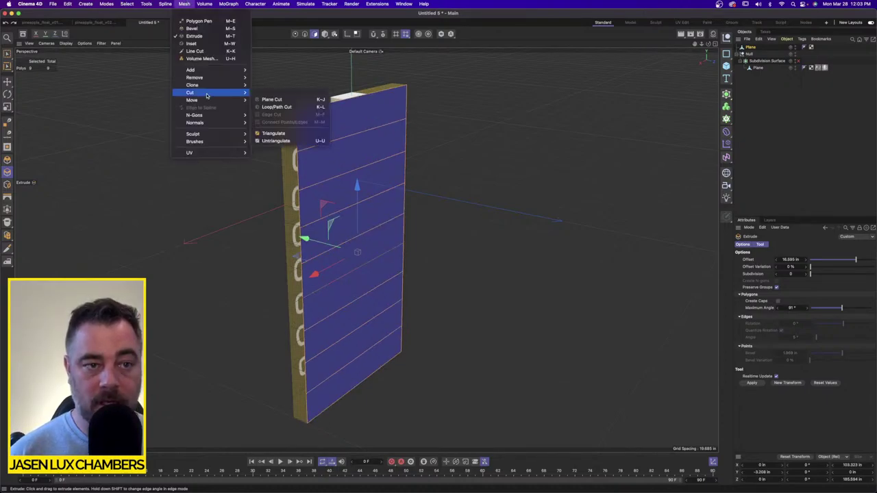
mouse_move(199, 77)
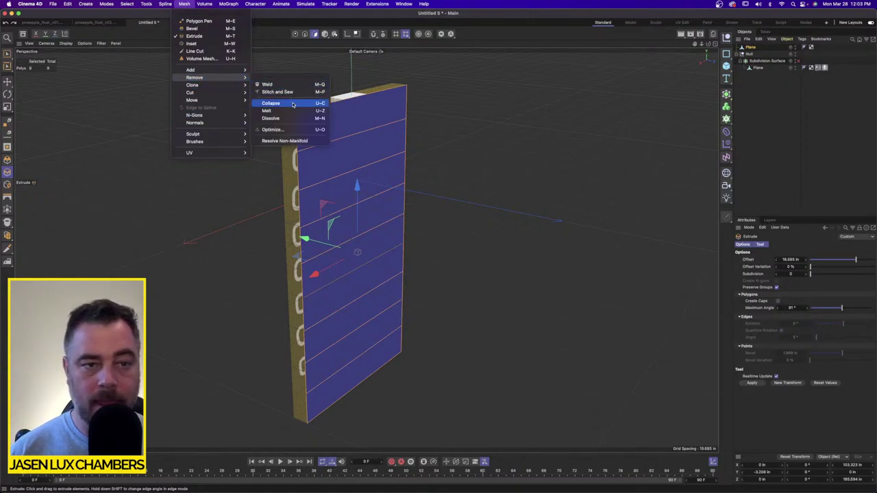
click(292, 130)
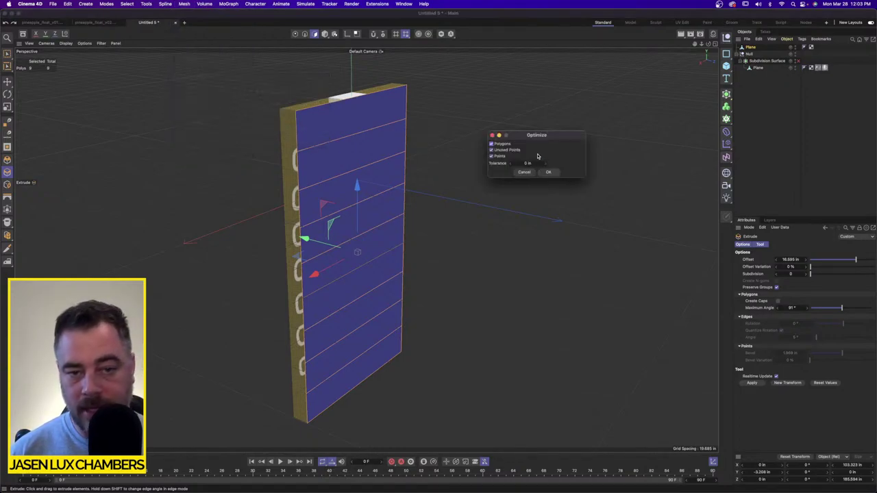
click(538, 164)
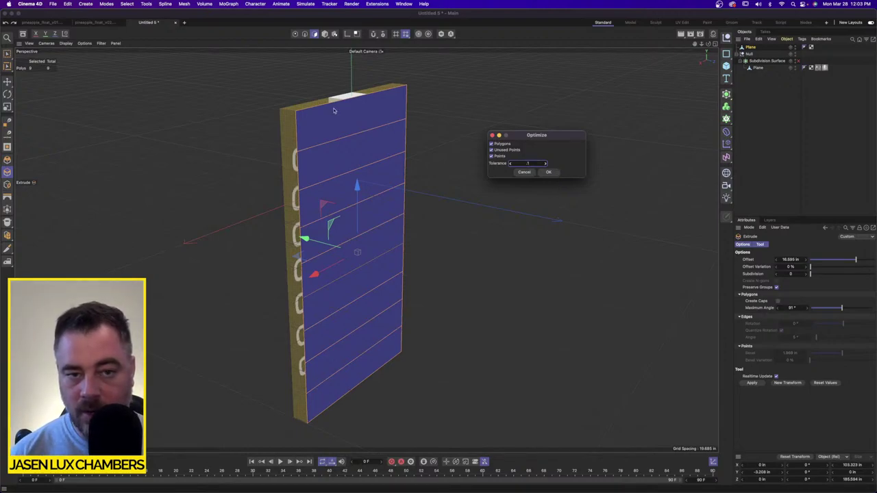
click(551, 172)
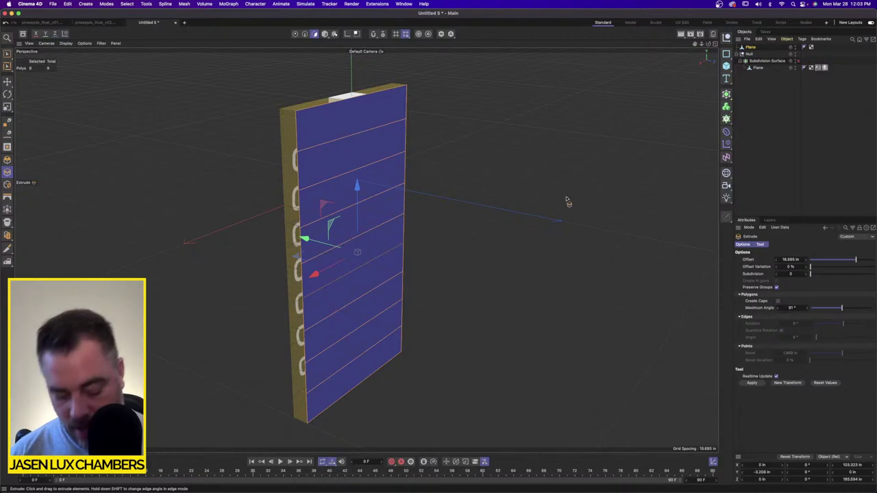
mouse_move(572, 200)
mouse_down()
mouse_move(658, 200)
mouse_move(580, 199)
mouse_up()
key(super+z)
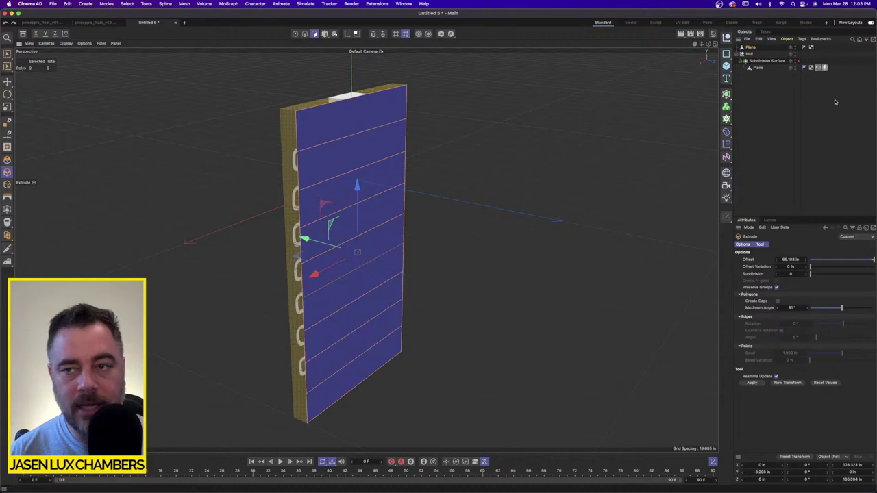
Step: Select all points of the duplicate Plane and optimize them with a 0.5 in tolerance
click(294, 34)
key(ctrl+a)
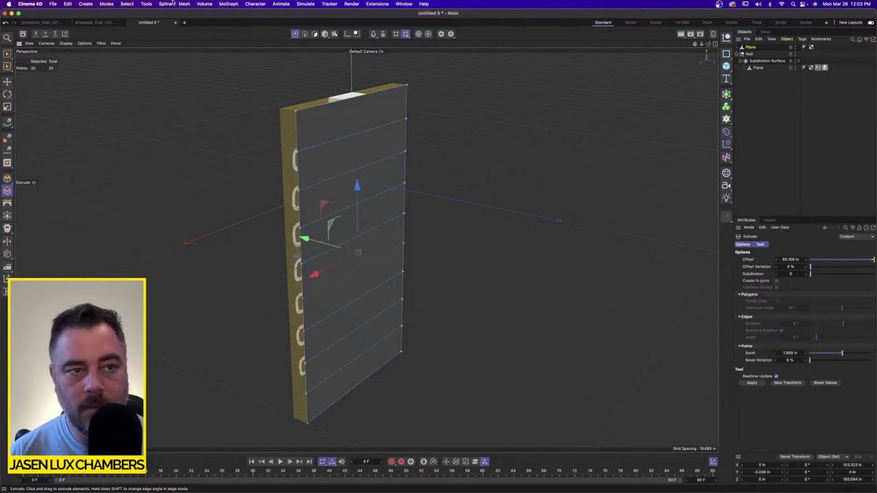
click(182, 4)
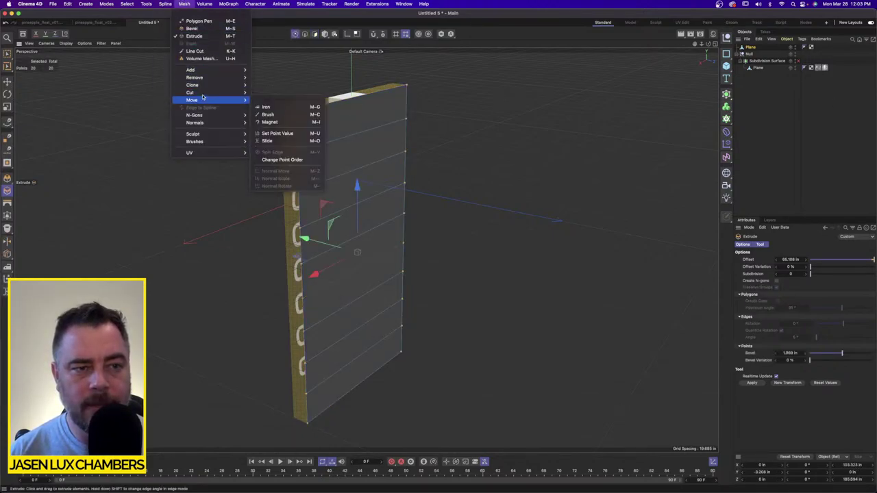
mouse_move(211, 77)
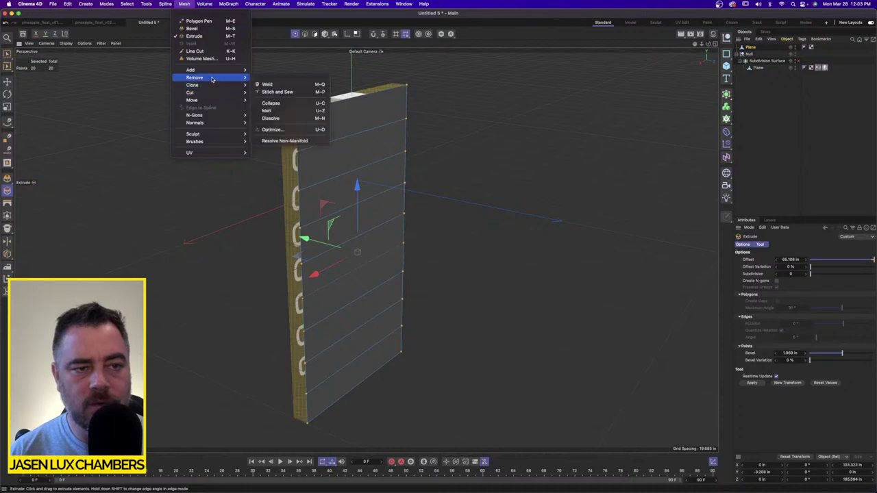
click(293, 130)
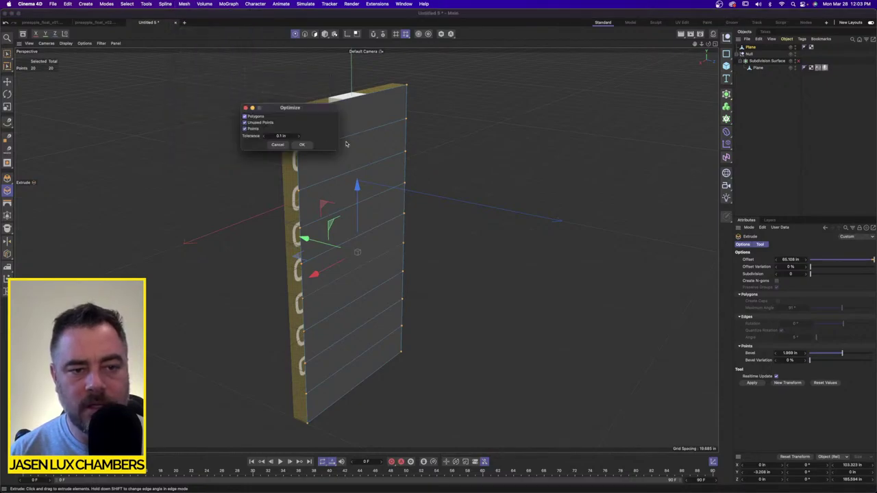
click(290, 137)
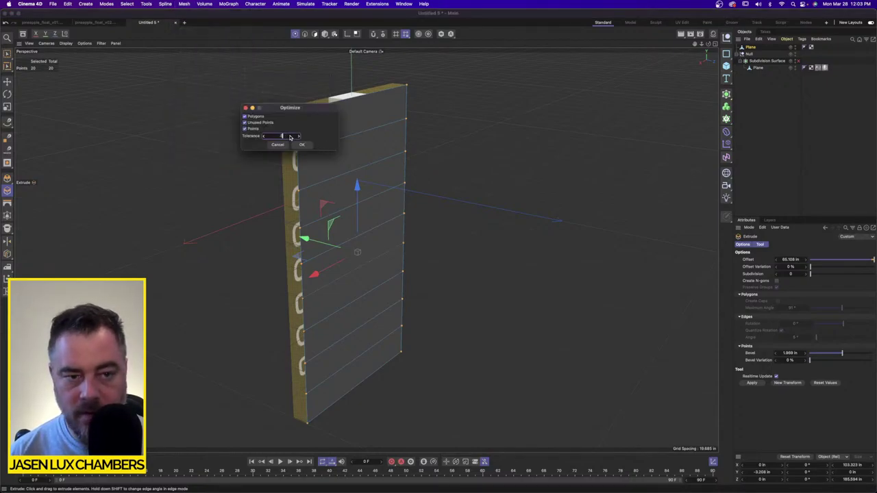
key(Return)
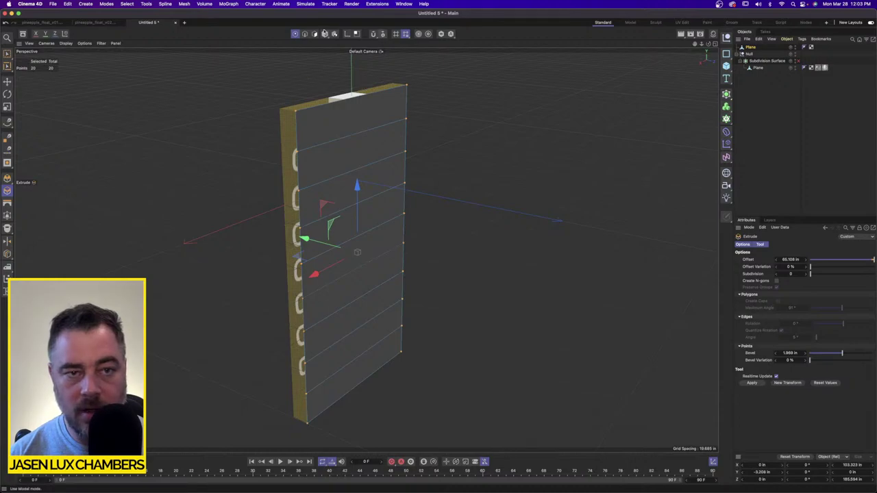
Step: Try to extrude the duplicate Plane's nine polygons by about 90.5 in, and undo the extrusion
click(316, 34)
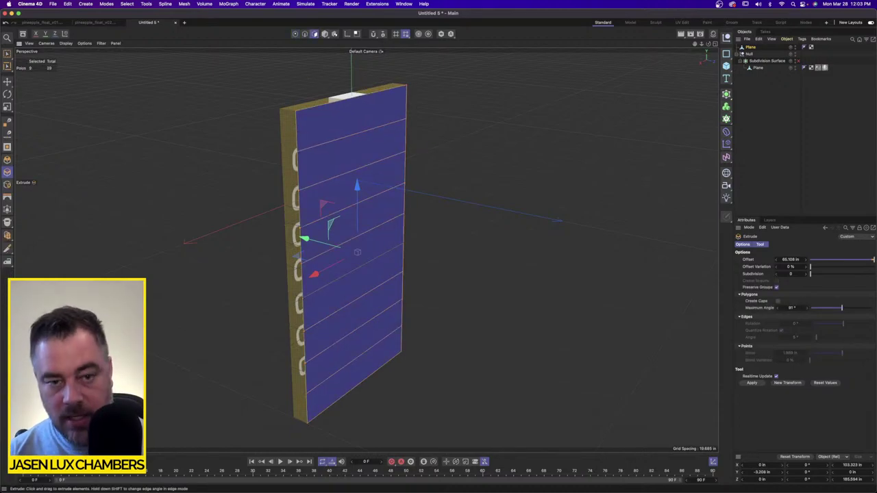
drag(452, 145, 382, 145)
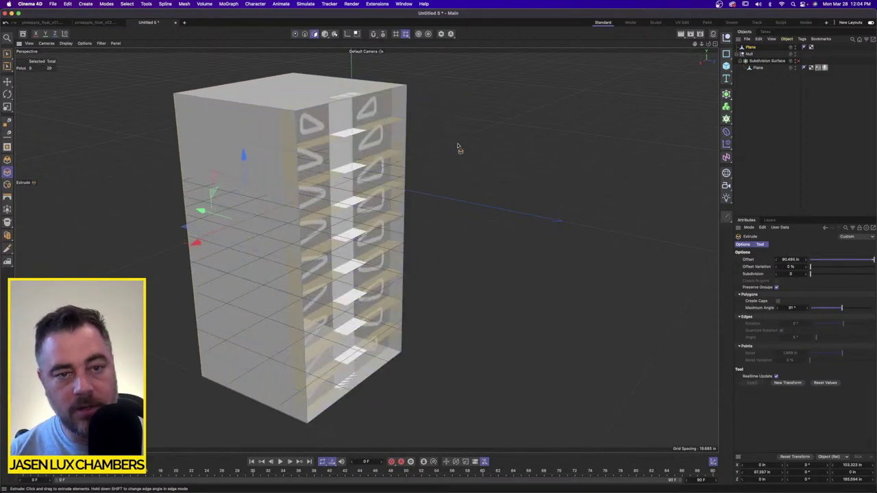
key(super+z)
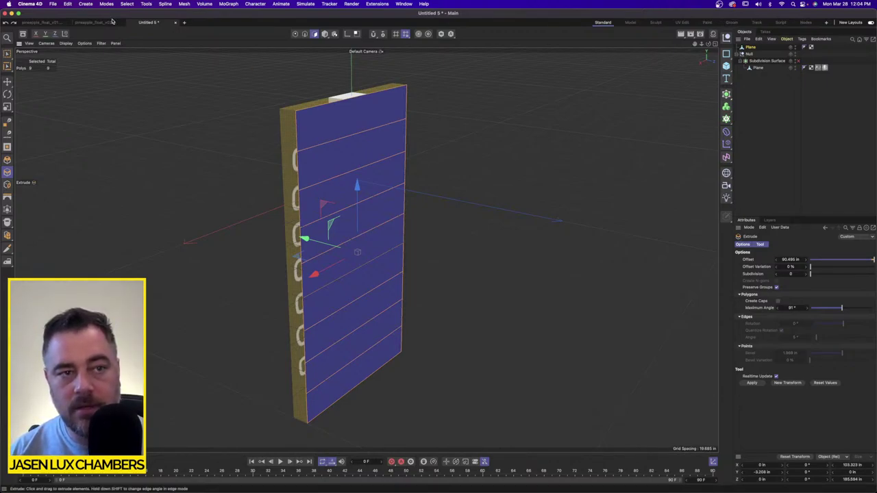
Step: Optimize only the duplicate Plane's points with a 0.5 in tolerance, and undo another trial extrusion of its nine polygons
click(185, 4)
mouse_move(204, 87)
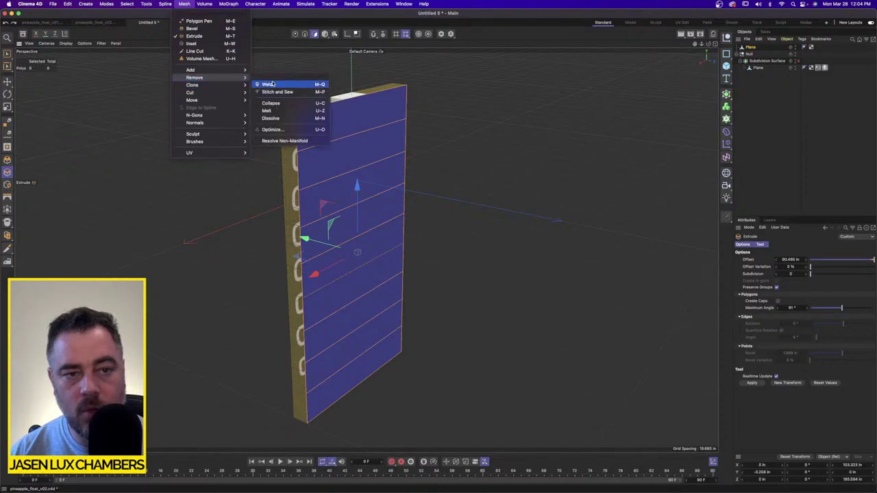
click(282, 129)
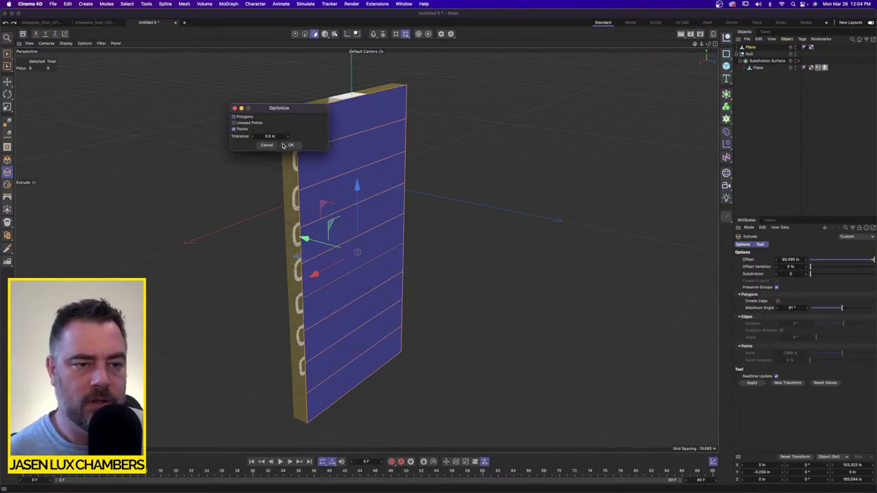
click(295, 145)
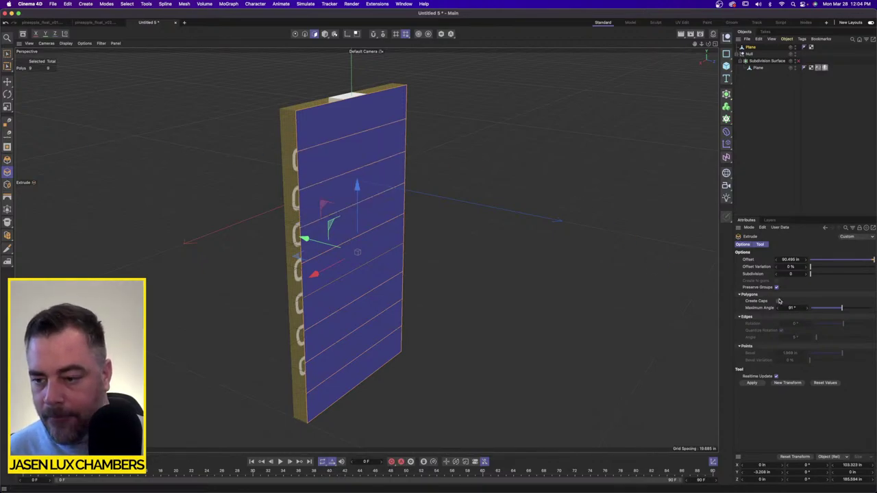
drag(566, 218, 430, 241)
key(super+z)
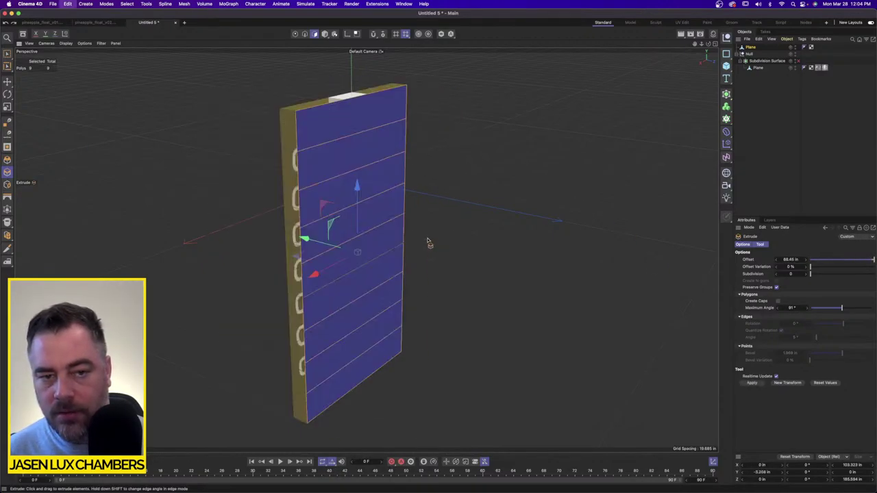
Step: Place the duplicate Plane under the Subdivision Surface and merge it with the original Plane using Connect Objects + Delete
click(851, 90)
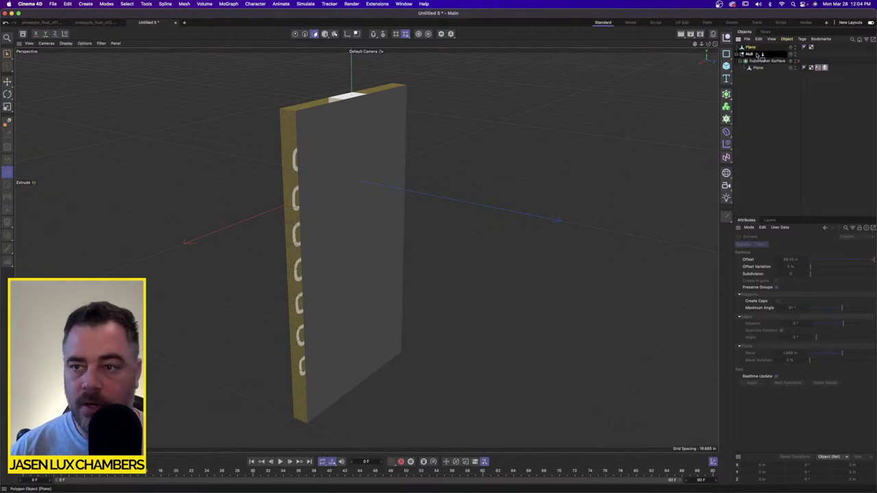
drag(764, 68, 764, 69)
key(super+z)
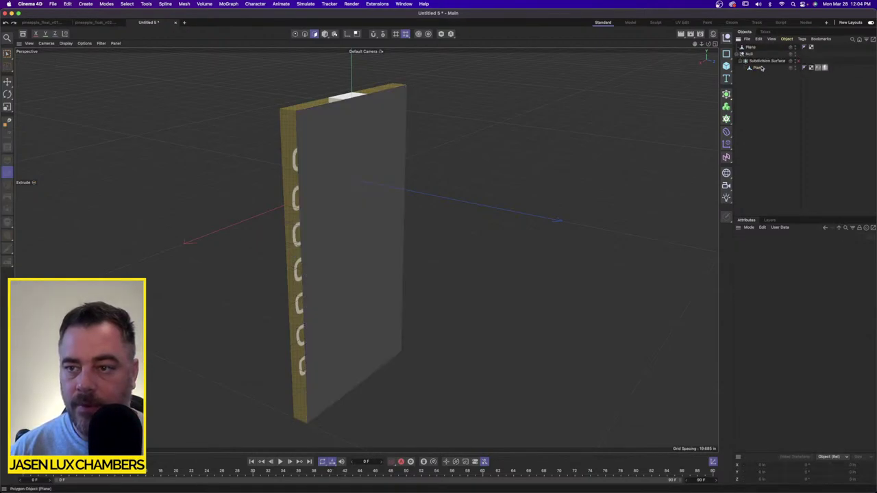
right_click(759, 61)
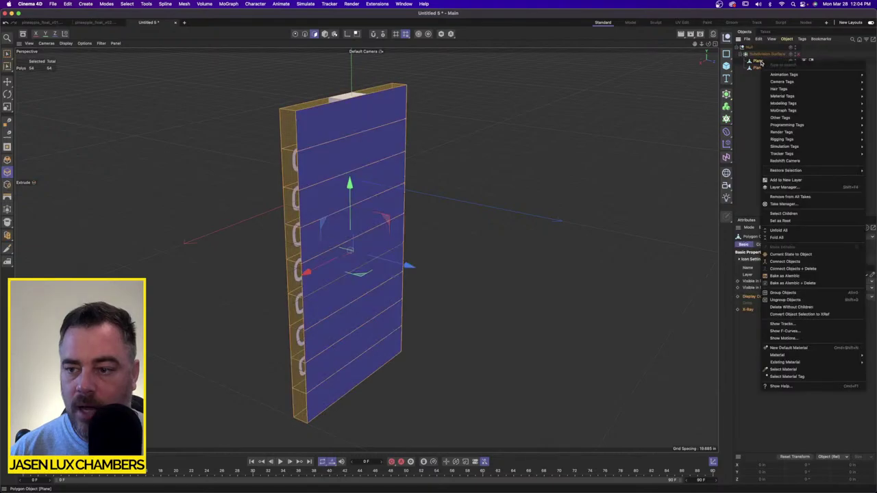
click(793, 269)
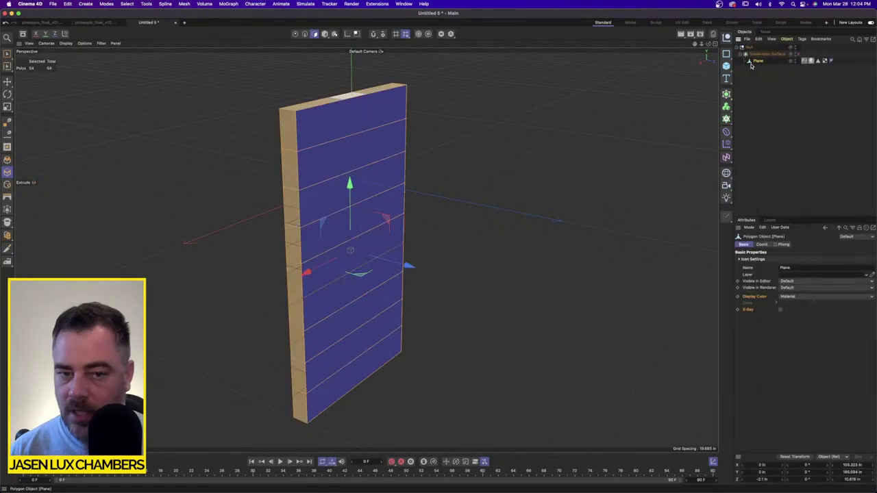
Step: Select all points of the merged Plane, and undo the merge and the duplicate's move under the Subdivision Surface
mouse_move(411, 180)
alt+mouse_down()
mouse_move(465, 179)
mouse_move(422, 180)
alt+mouse_up()
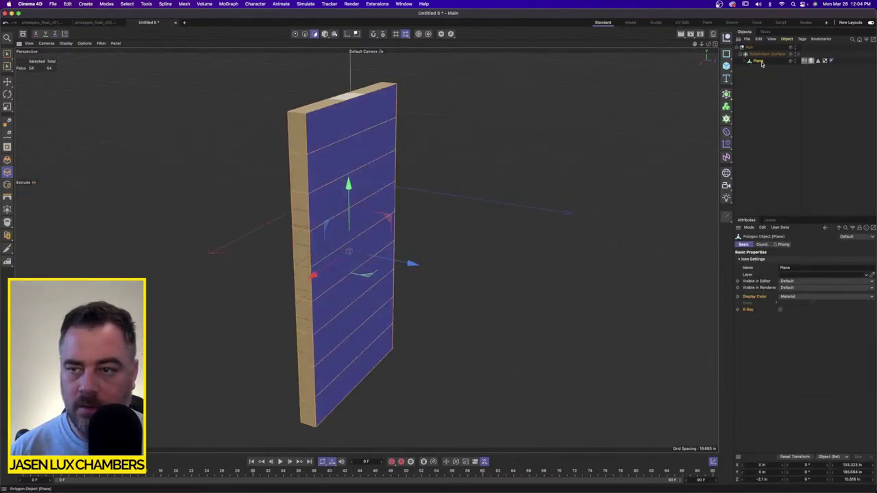
click(295, 33)
key(super+a)
click(203, 3)
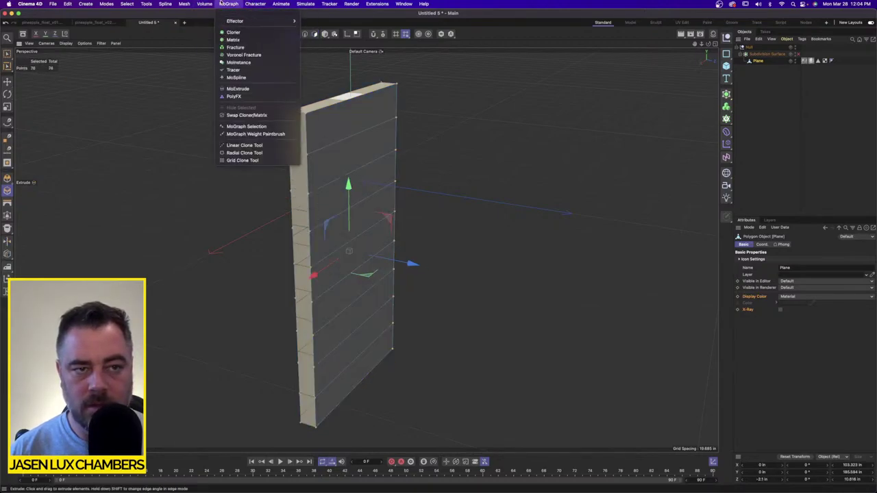
click(221, 2)
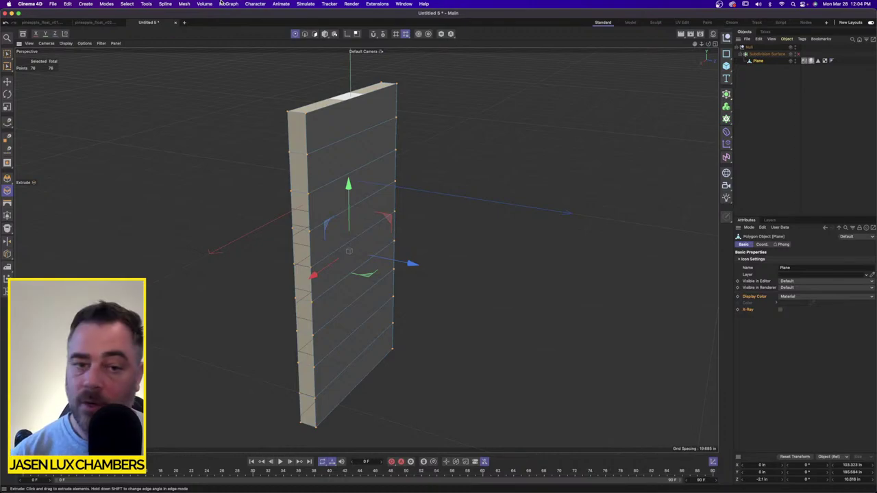
key(super+z)
key(super+z)
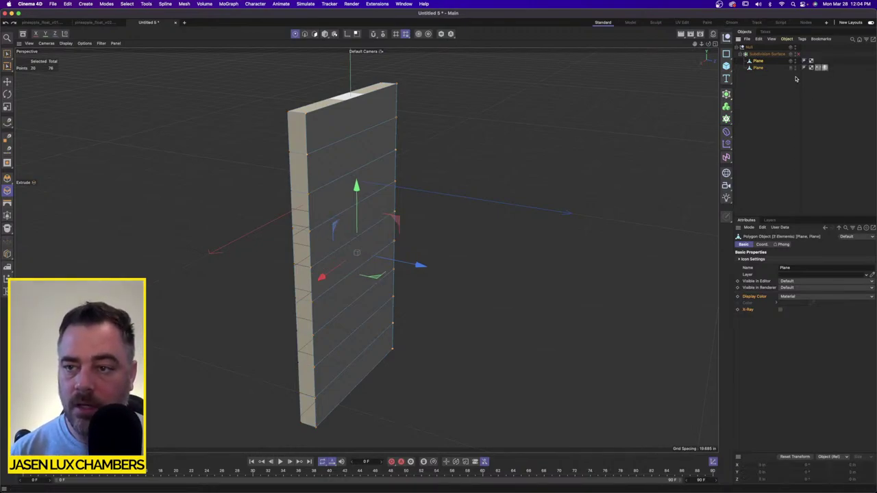
key(super+z)
key(super+z)
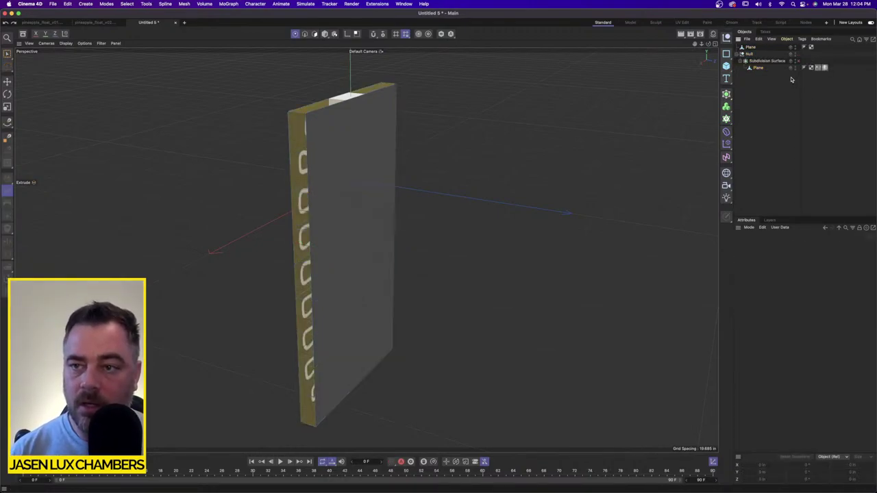
Step: Delete the duplicate Plane and select the original Plane under the Subdivision Surface
click(755, 48)
key(Delete)
click(758, 61)
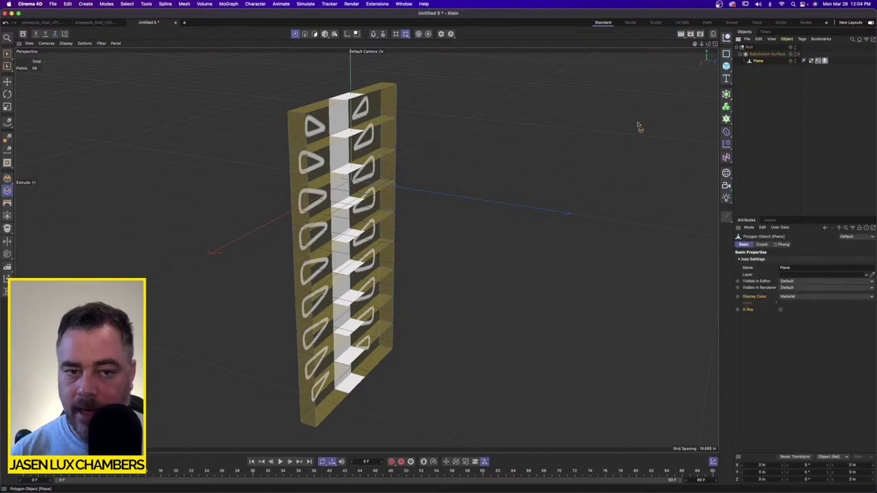
Step: Bridge the two side edges of the topmost opening on the Plane's open face with a new polygon, using 0 subdivisions
scroll(301, 141, up, 1)
alt+middle_drag(359, 139, 349, 153)
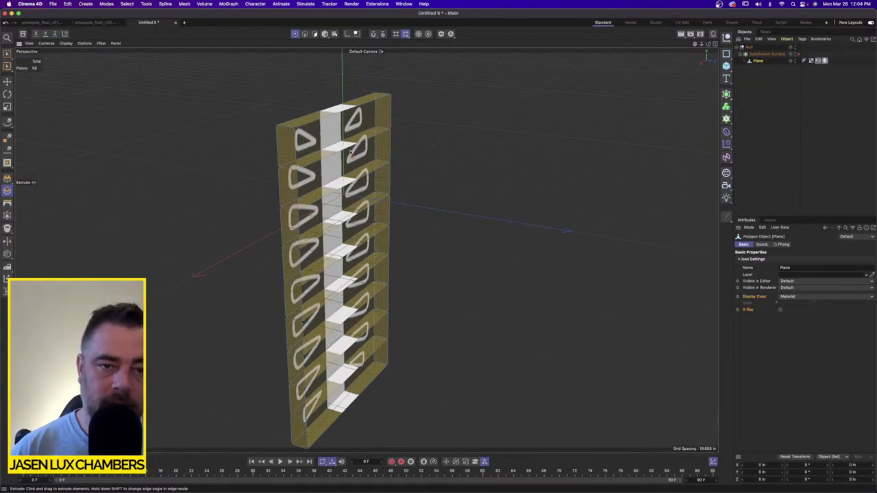
alt+drag(351, 152, 351, 135)
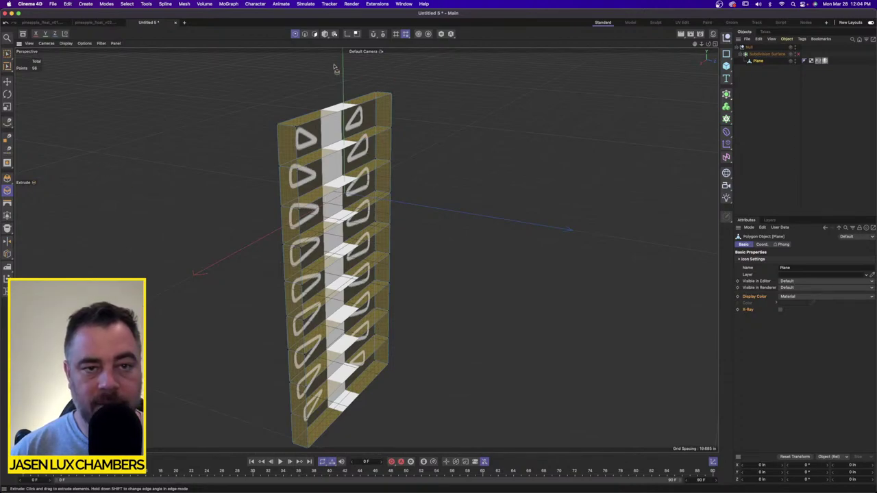
click(305, 34)
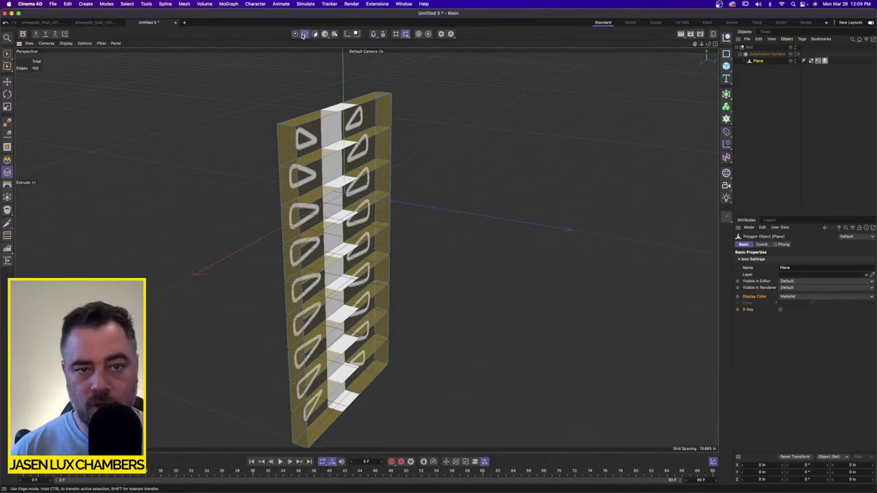
click(184, 3)
mouse_move(192, 70)
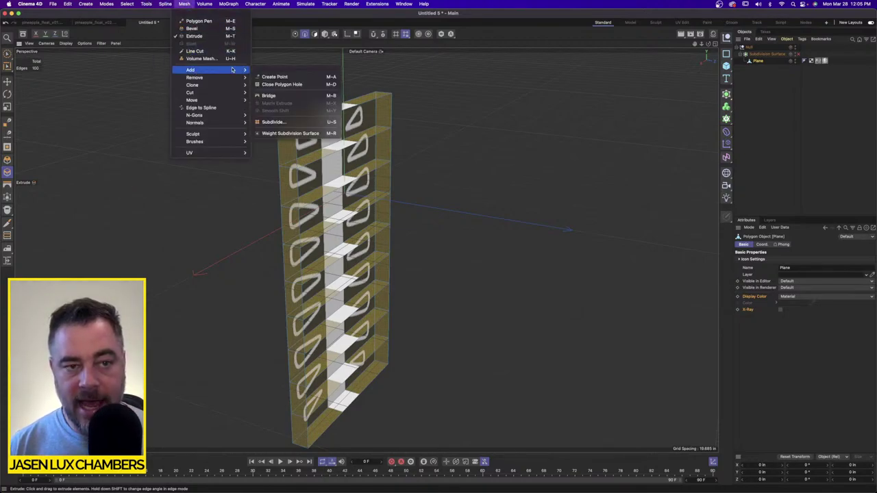
click(268, 96)
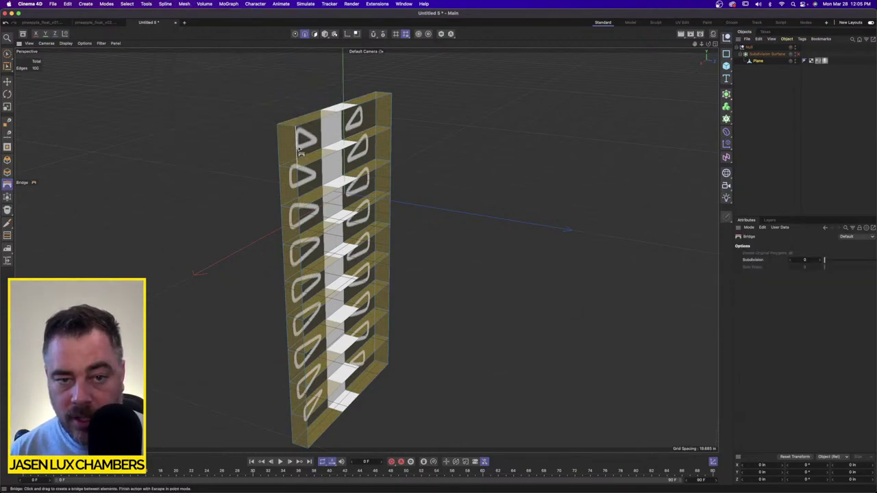
drag(298, 147, 394, 107)
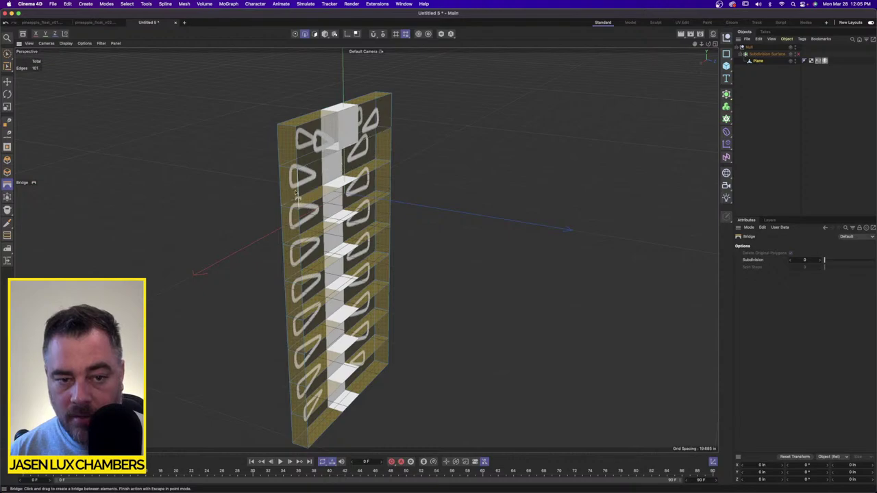
Step: Bridge the side edges of the remaining openings on the Plane's open face, working from the second opening down to the lowest
drag(299, 189, 394, 146)
drag(301, 229, 392, 181)
drag(302, 272, 396, 211)
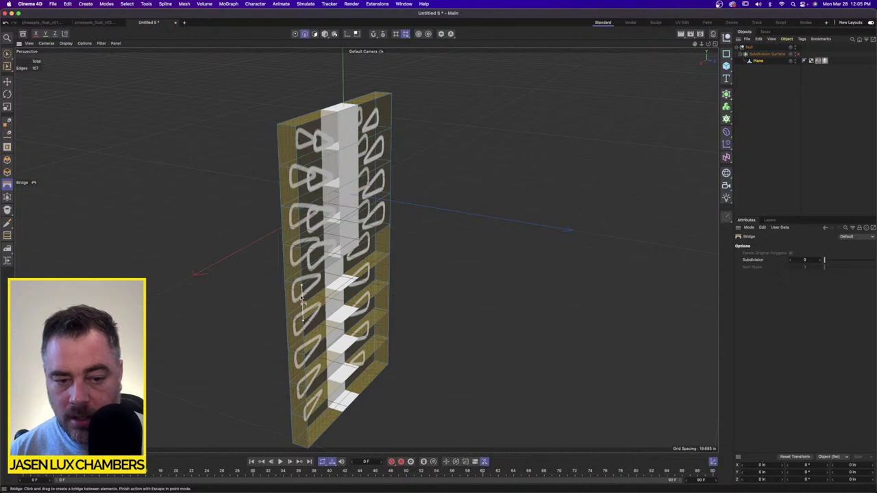
drag(301, 298, 391, 244)
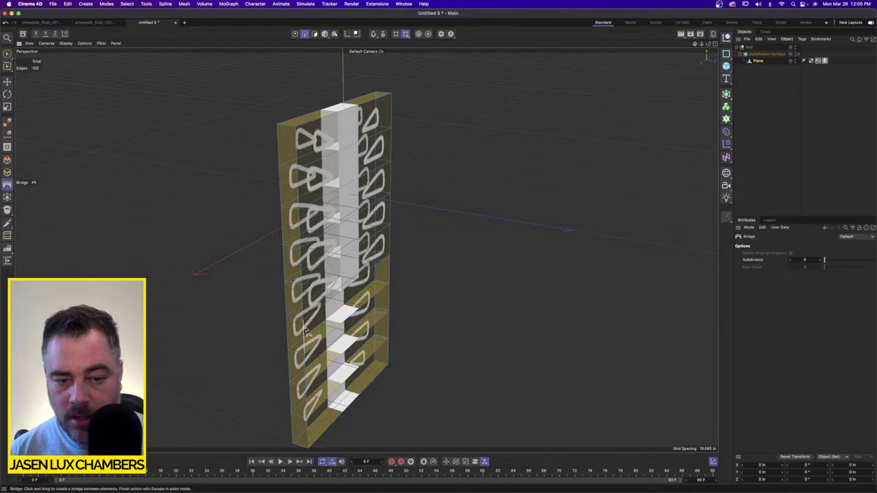
drag(306, 332, 394, 273)
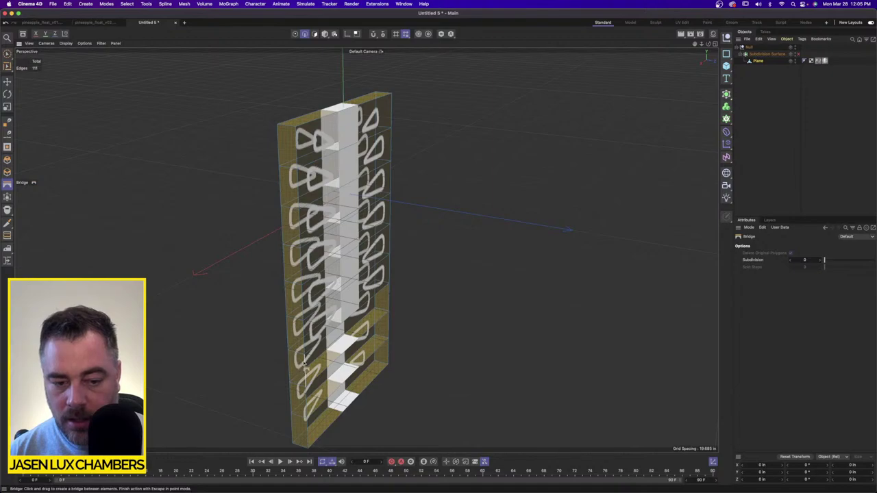
drag(304, 365, 391, 308)
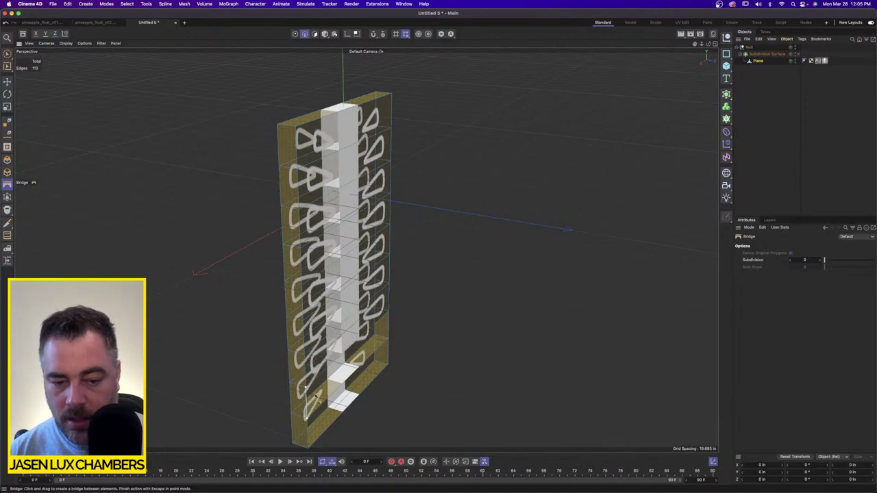
drag(315, 397, 391, 333)
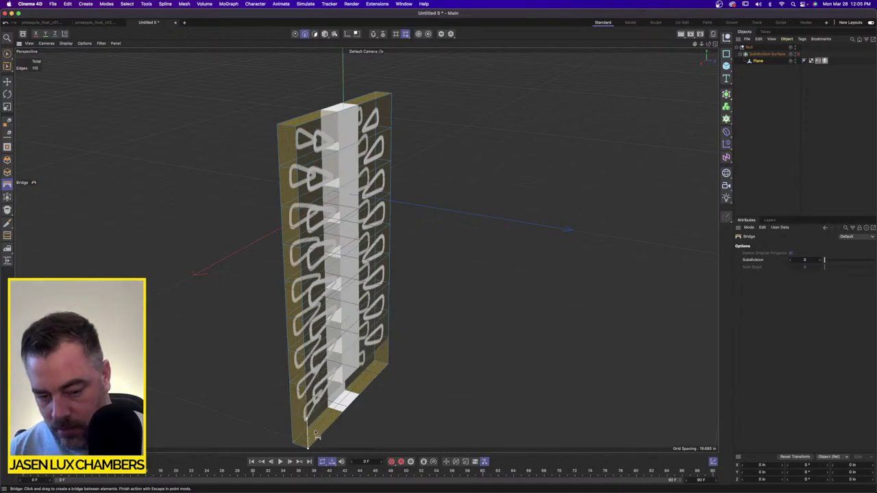
drag(315, 433, 384, 358)
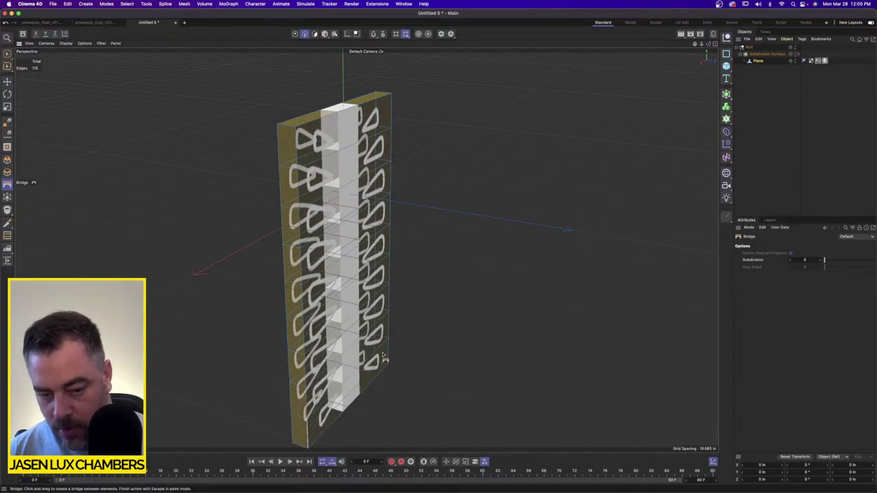
Step: Turn on the Subdivision Surface and inspect the smoothed float with its bridged face
click(799, 54)
click(788, 79)
alt+drag(391, 164, 545, 151)
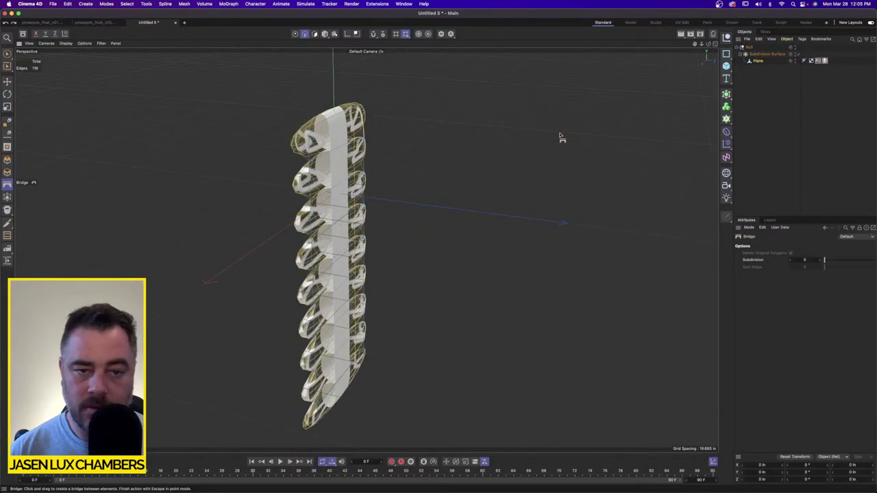
Step: Undo the Subdivision Surface activation and all the bridges across the Plane's open face
key(super+z)
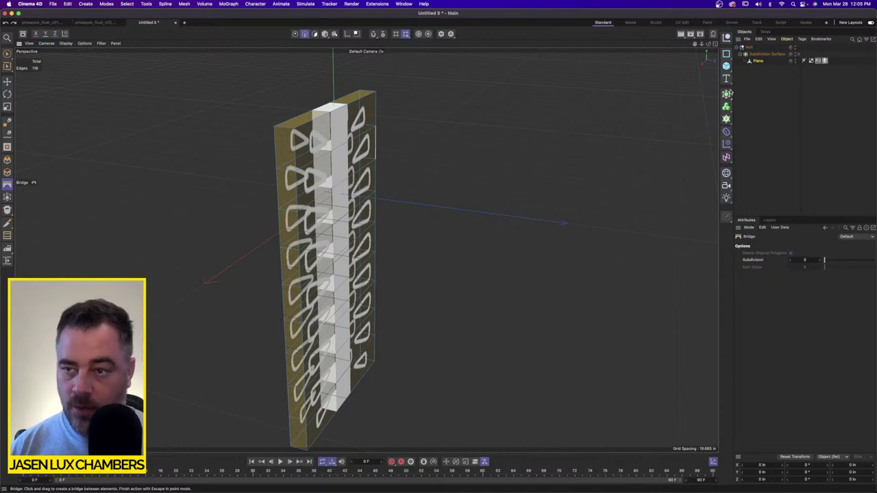
key(super+z)
key(super+z)
key(super+z)
key(super+z)
key(super+z)
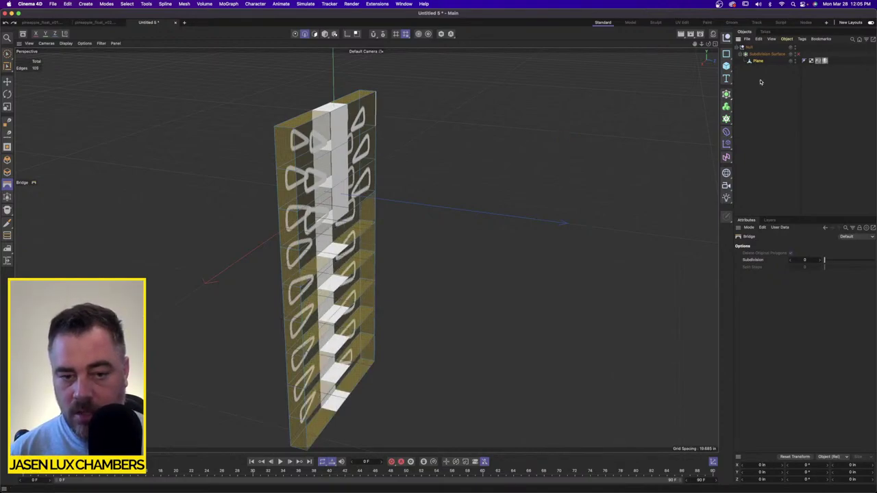
key(super+z)
key(super+z)
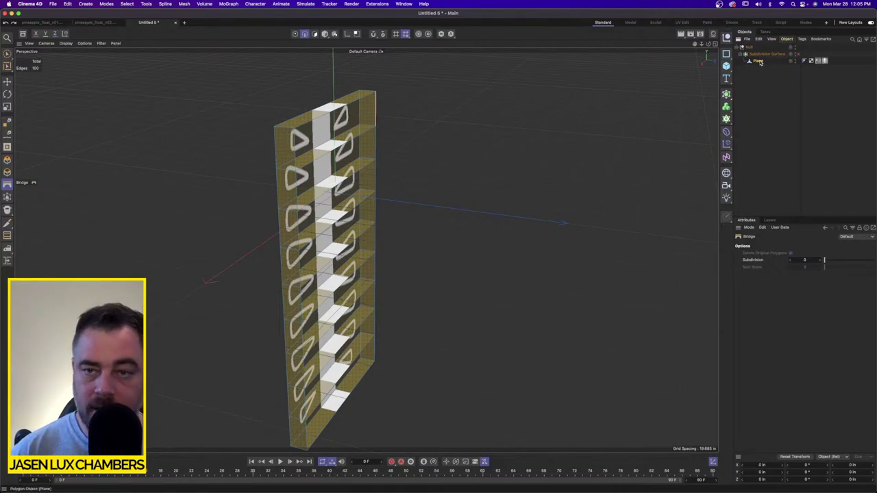
Step: Loop-select the border edges around the Plane's open face
click(127, 4)
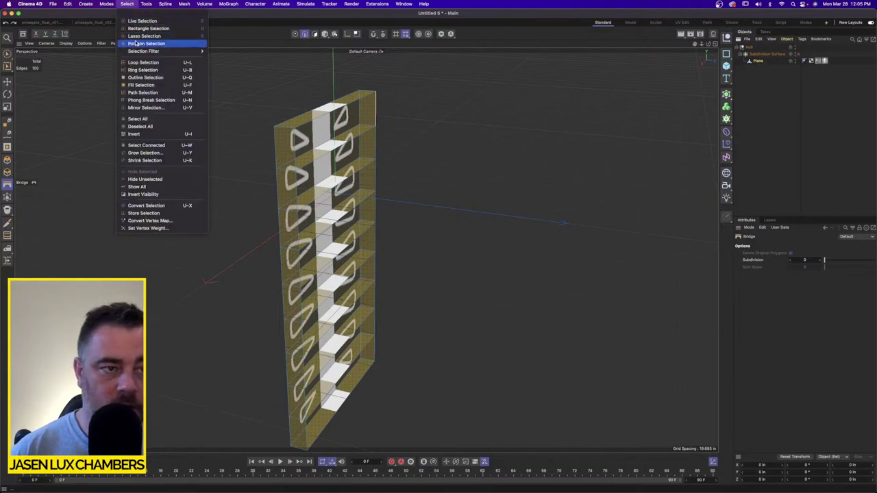
click(144, 61)
click(307, 127)
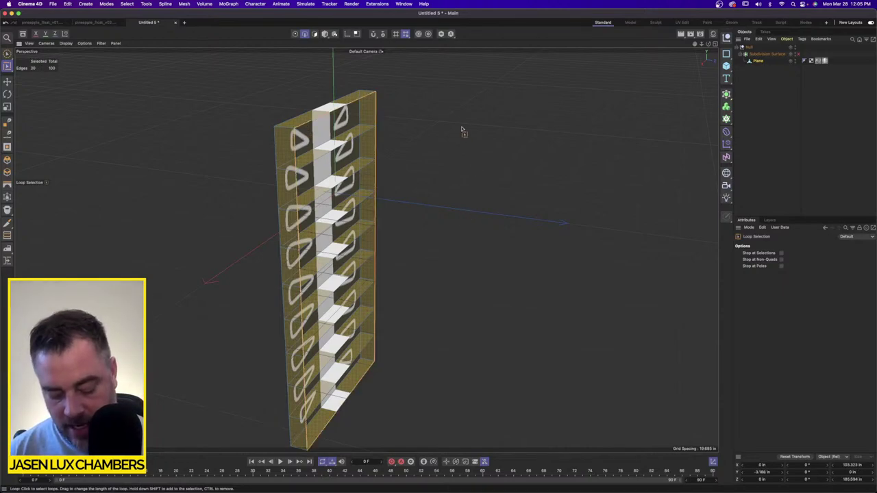
alt+middle_drag(440, 137, 442, 140)
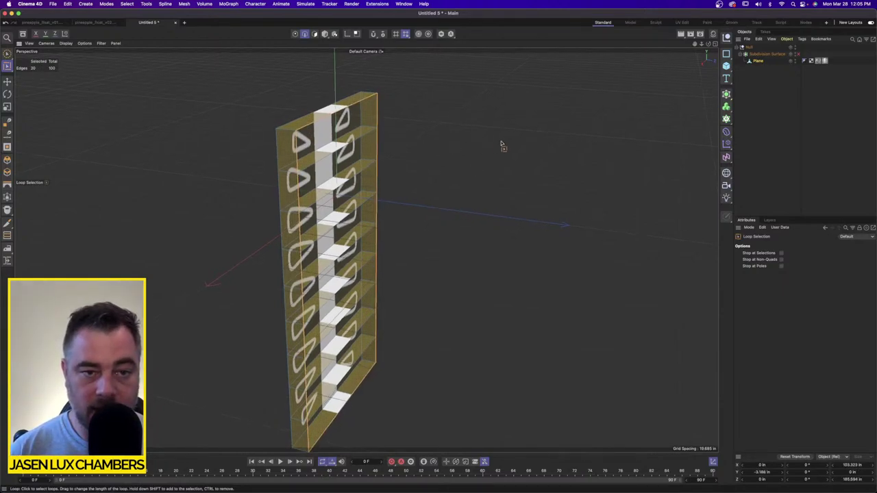
click(462, 160)
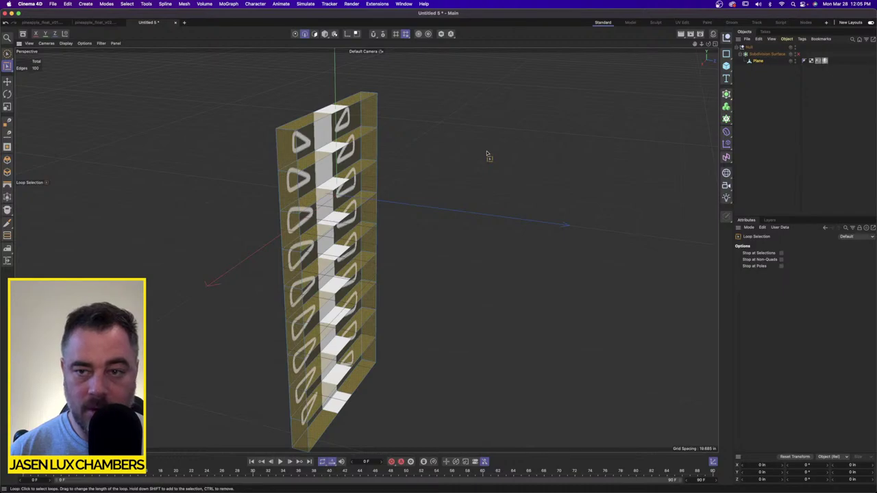
key(super+z)
alt+middle_drag(487, 153, 491, 152)
Step: Extrude the selected border edges by about -0.097 in, and extrude them again outward by about 21.8 in
key(d)
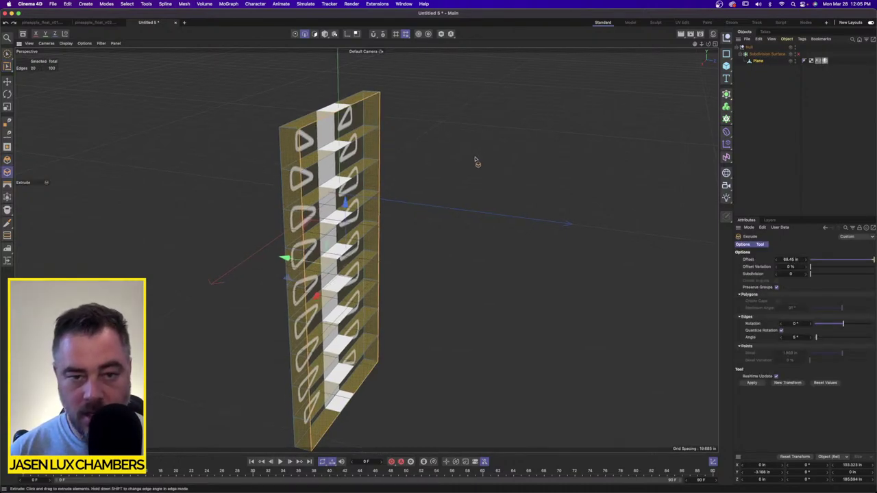
drag(475, 160, 469, 163)
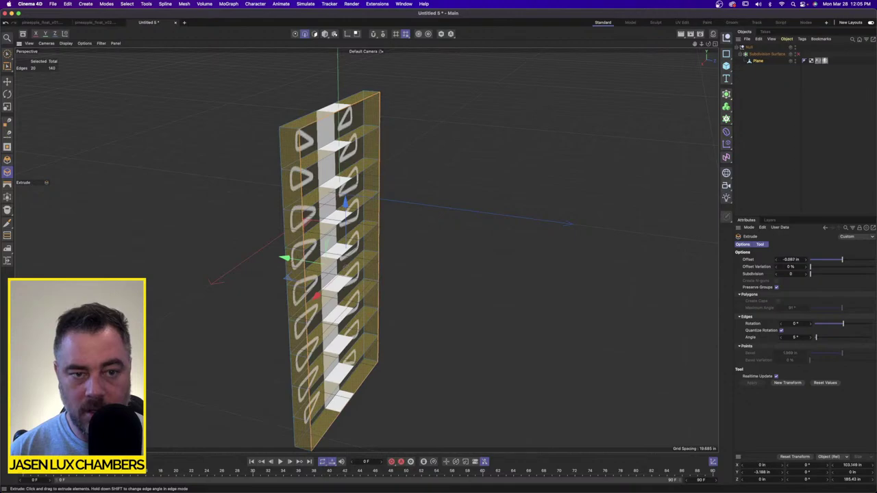
drag(291, 257, 328, 263)
mouse_move(353, 166)
alt+mouse_down()
mouse_move(322, 176)
mouse_move(353, 177)
alt+mouse_up()
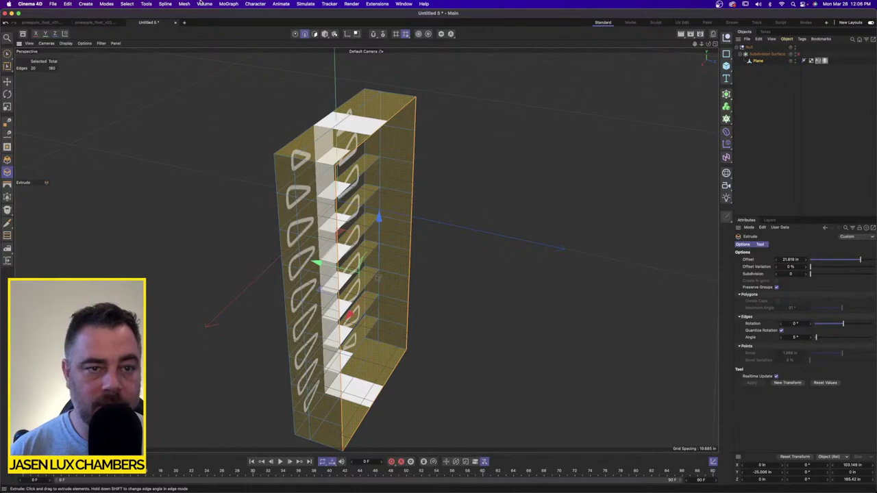
Step: Close the Plane's extruded opening with Close Polygon Hole as an N-gon, and turn on the Subdivision Surface
click(167, 4)
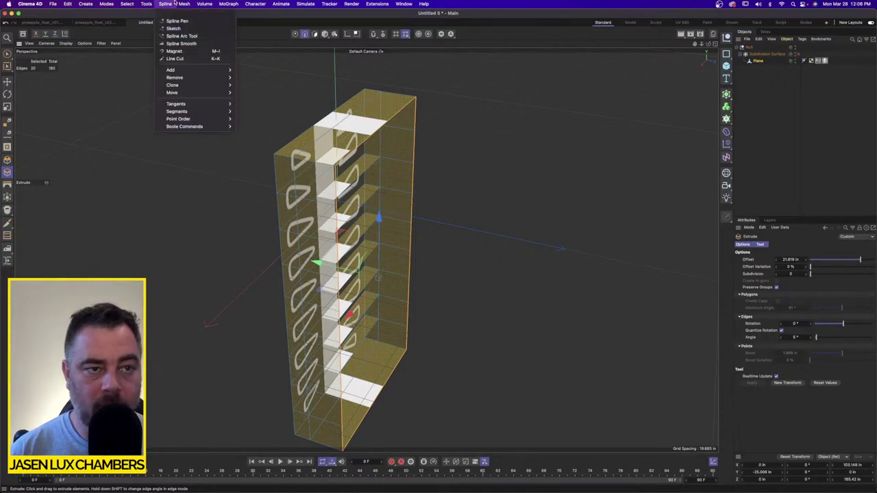
mouse_move(203, 101)
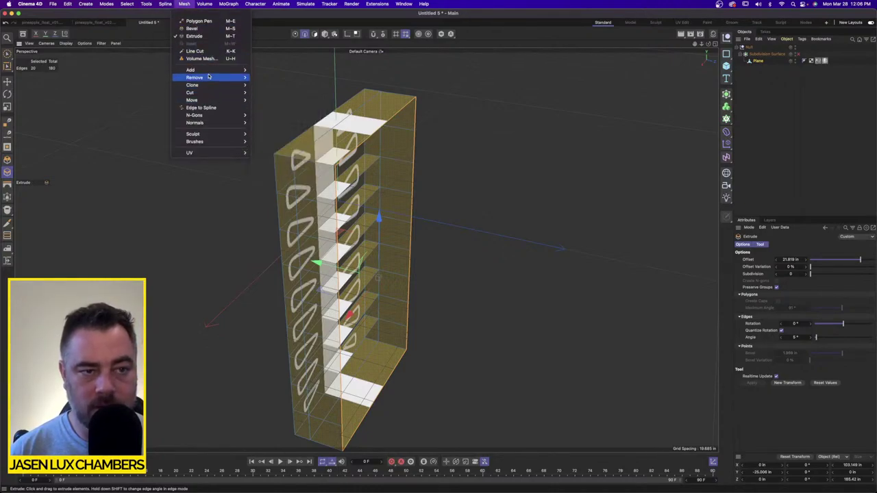
mouse_move(209, 72)
click(282, 85)
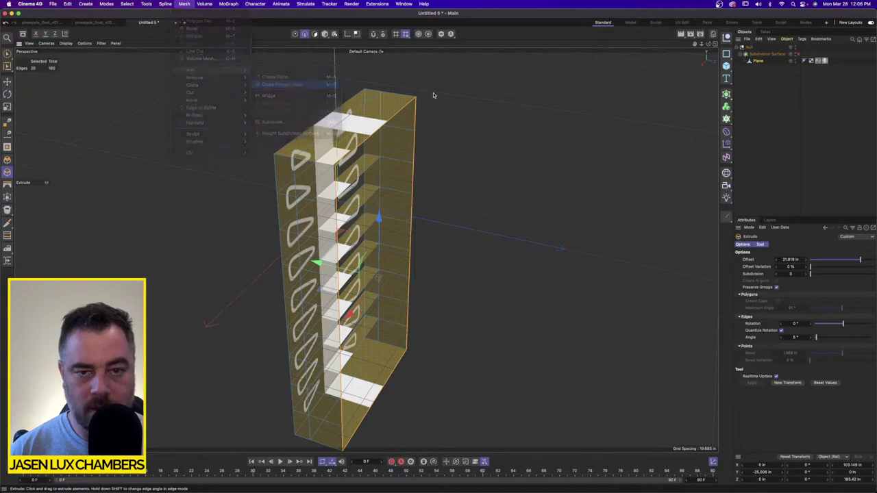
click(797, 54)
alt+drag(473, 152, 576, 143)
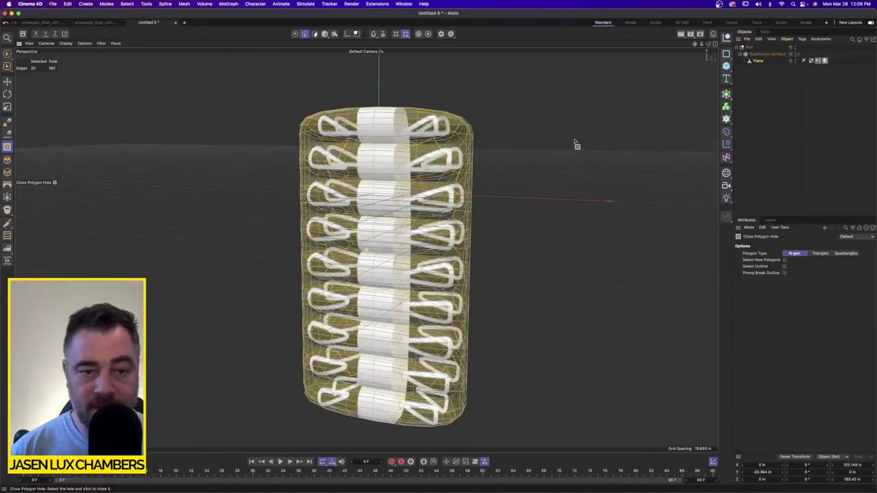
Step: Rectangle-select the edges on the seed-patterned side of the Plane, leaving out the far edges of the closed back
key(alt+g)
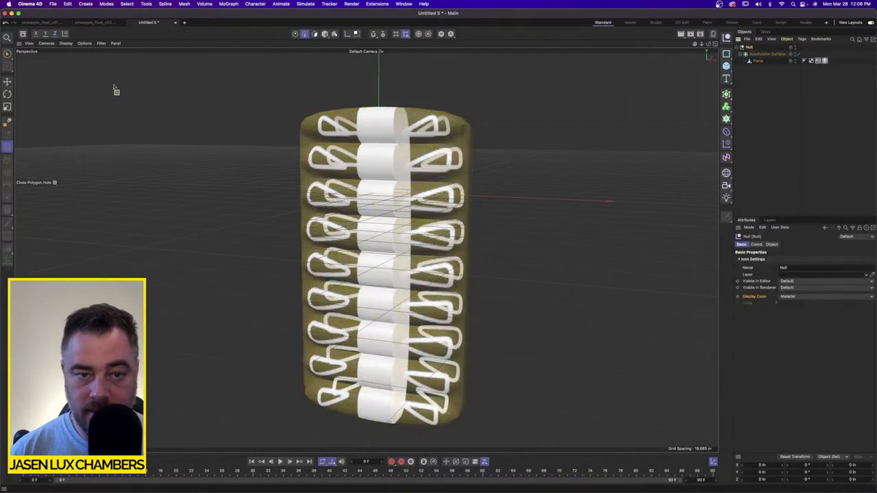
alt+drag(308, 115, 416, 210)
click(758, 61)
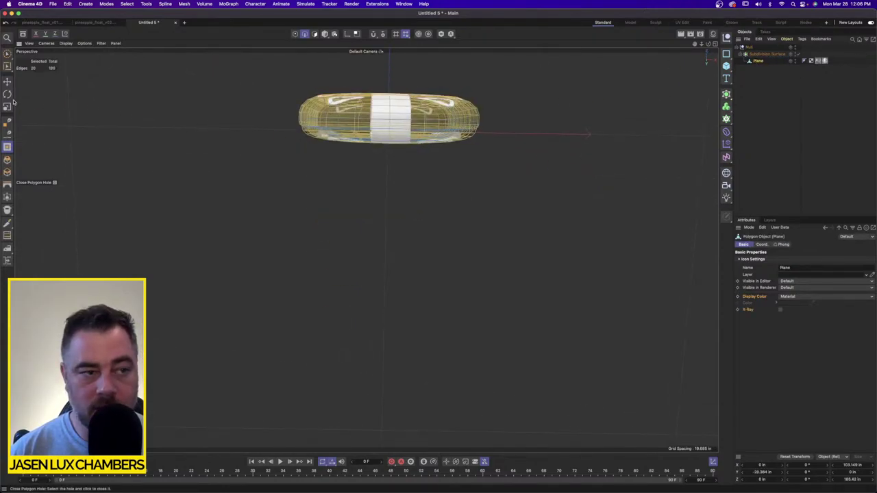
click(7, 54)
click(38, 73)
drag(219, 235, 572, 117)
alt+drag(454, 180, 504, 163)
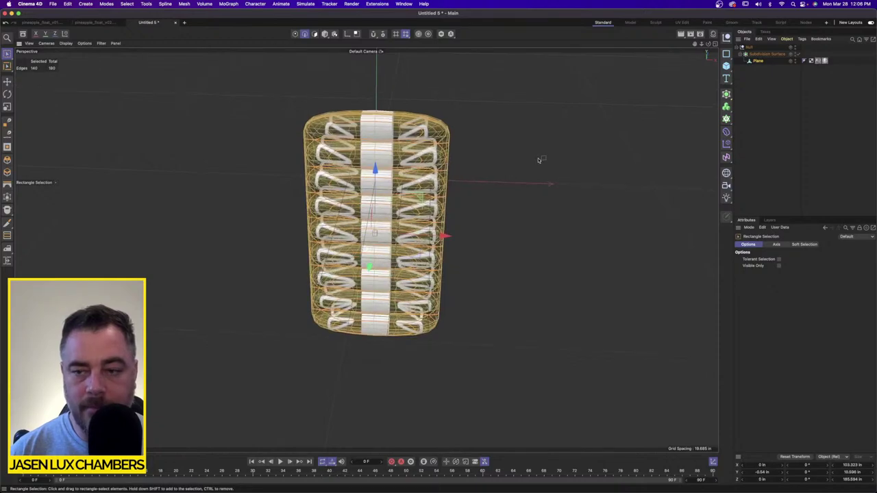
Step: Store the selected edges as a selection tag on the Plane and name it seeds
click(119, 3)
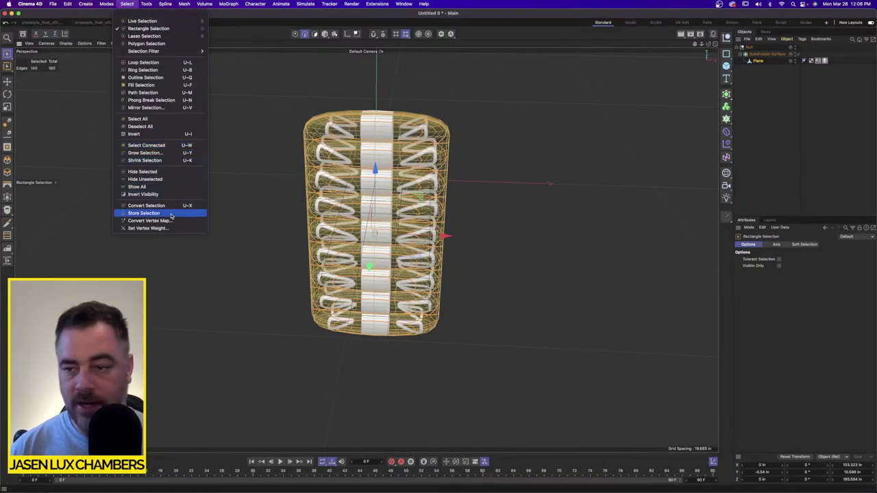
click(143, 213)
click(819, 267)
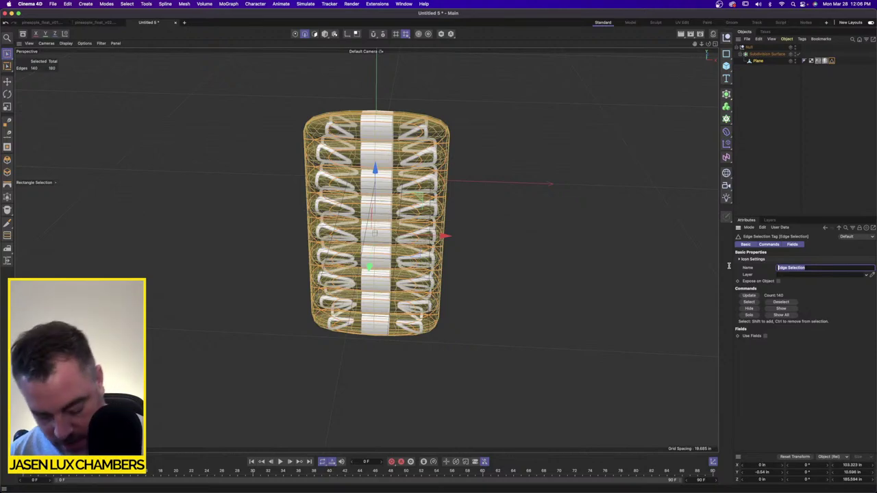
text(seeds)
key(Return)
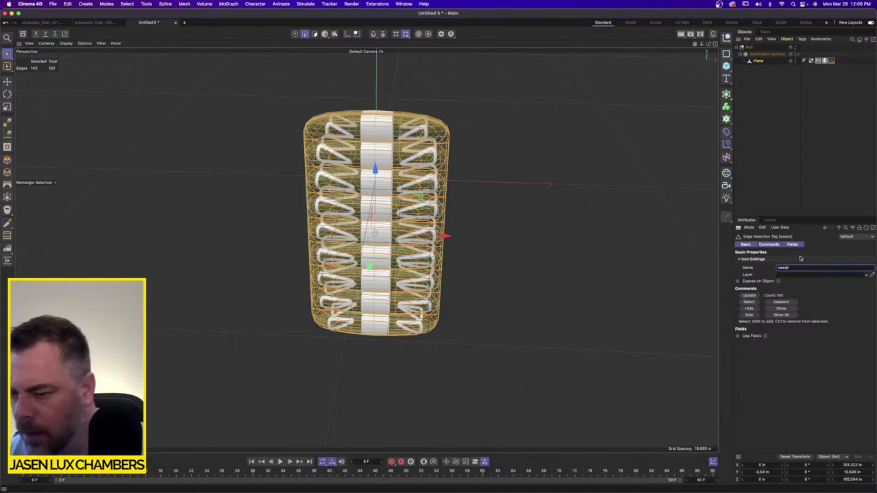
Step: Restrict the Plane's Mat material tag to the seeds selection and look at the float's ribbed side
click(824, 61)
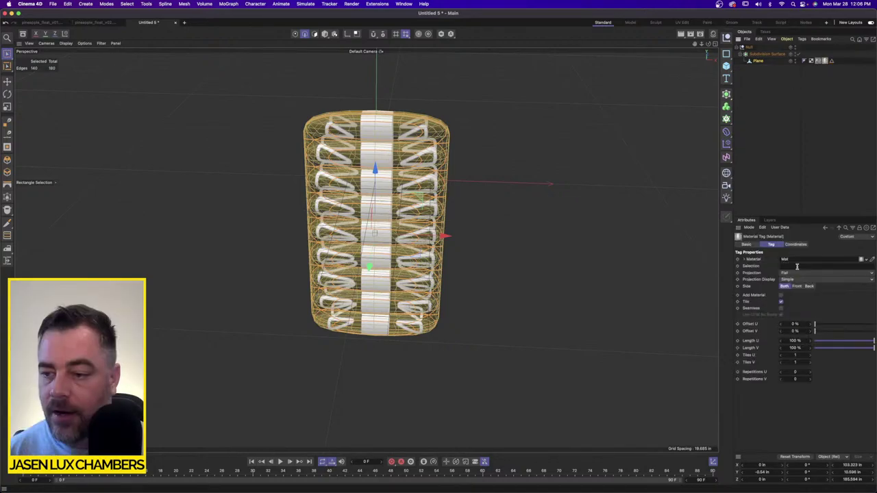
click(794, 266)
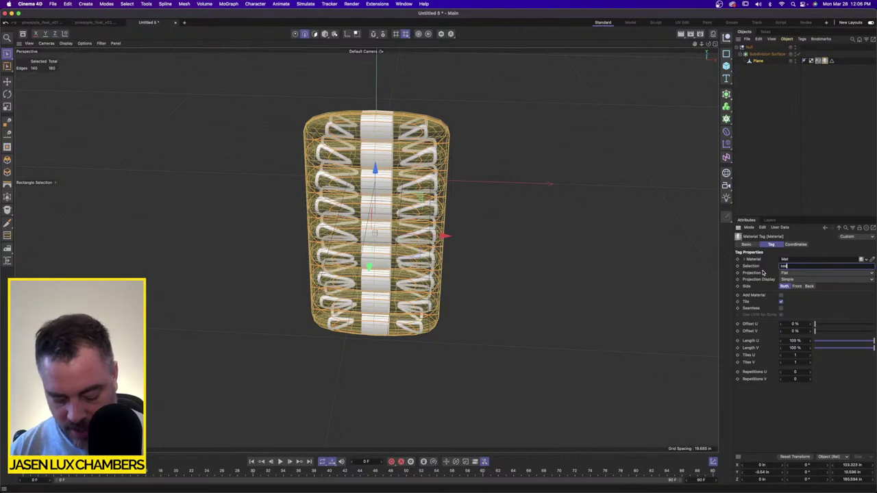
key(Return)
click(771, 118)
mouse_move(334, 149)
alt+mouse_down()
mouse_move(486, 135)
mouse_move(333, 152)
alt+mouse_up()
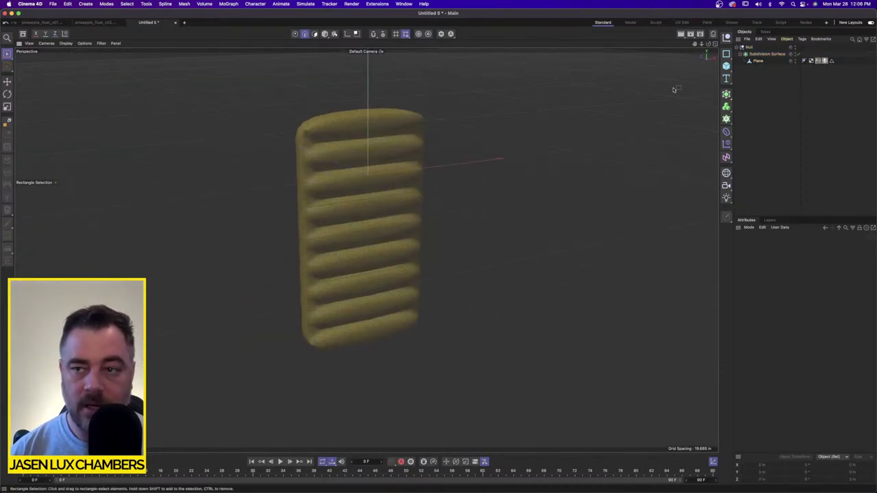
Step: Compare the edge selection tag's name with the Selection entered on the Plane's Mat material tag
click(832, 61)
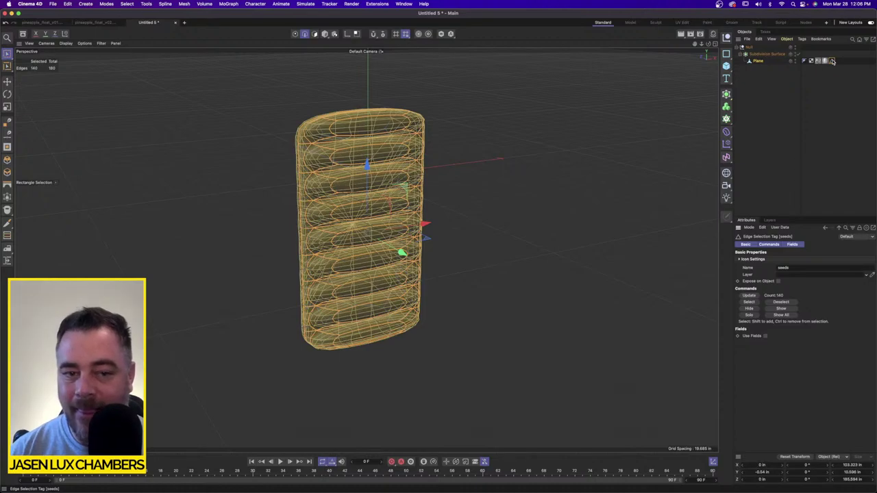
click(783, 268)
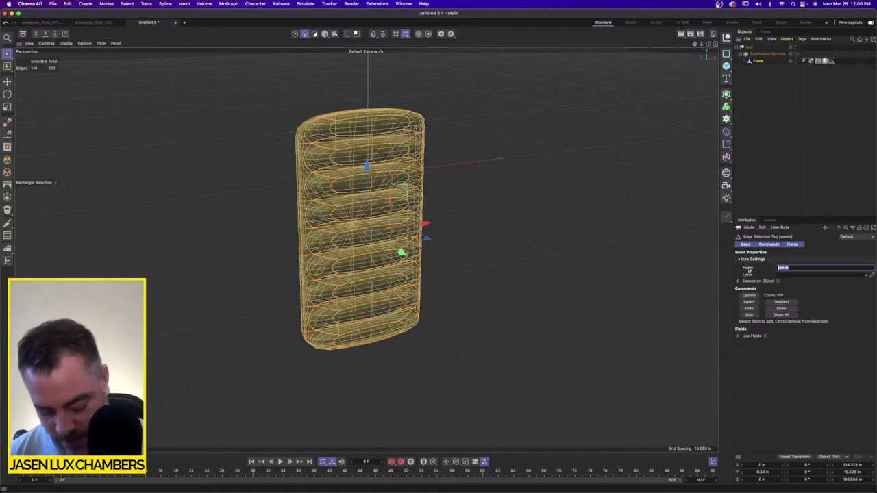
click(825, 61)
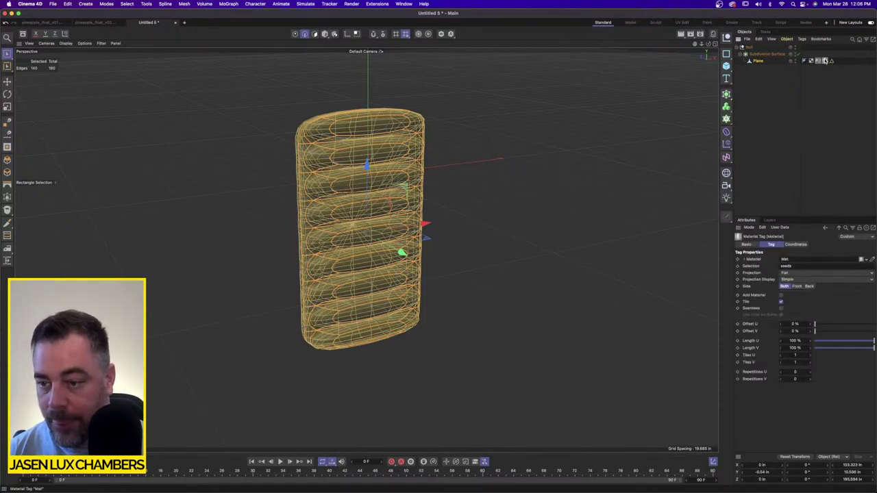
drag(803, 267, 746, 268)
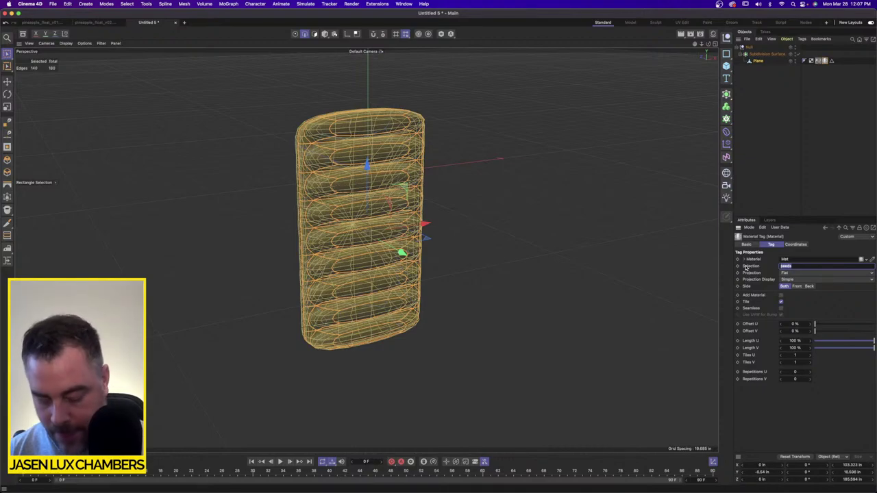
click(767, 187)
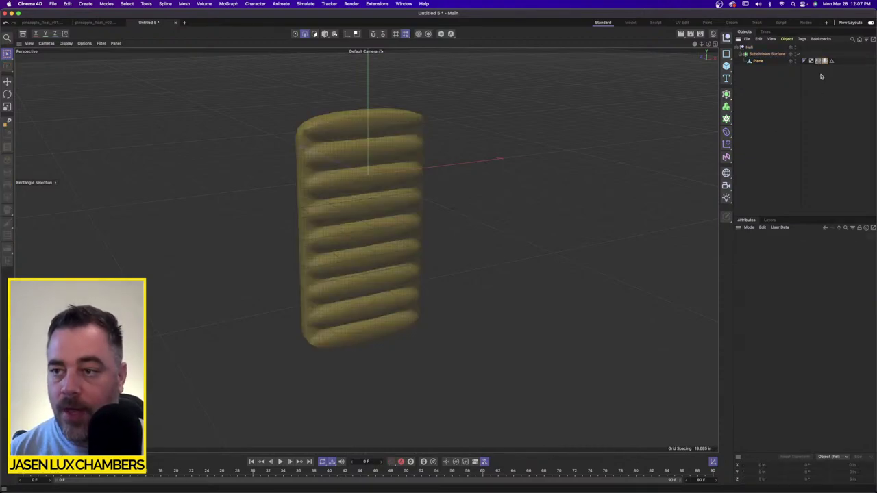
Step: Clear the seeds Selection on the Plane's Mat material tag and remove both that tag and the edge selection tag
click(714, 34)
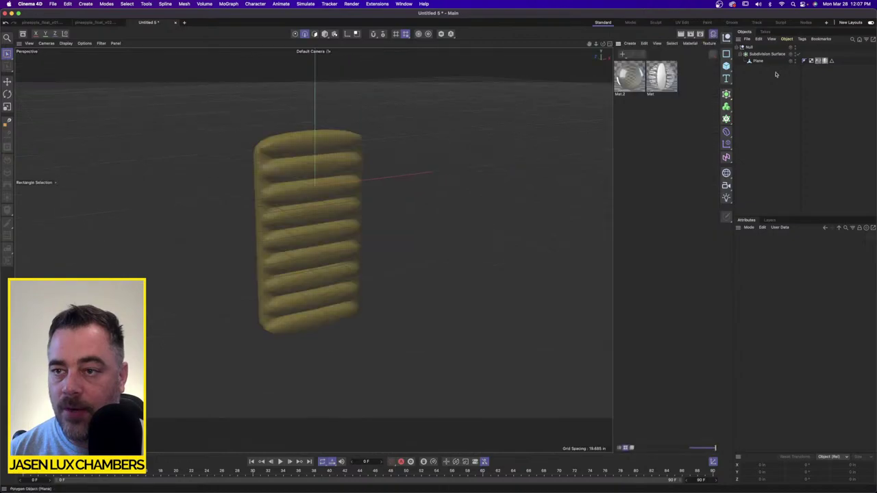
click(826, 61)
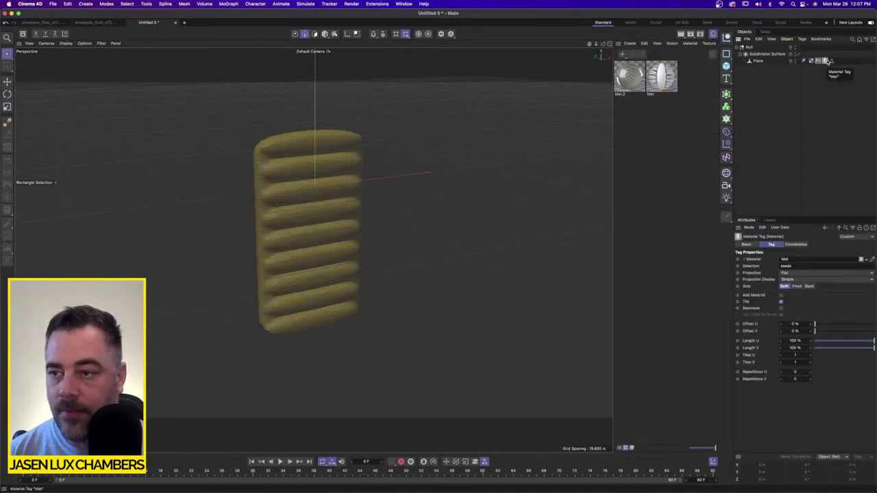
click(831, 61)
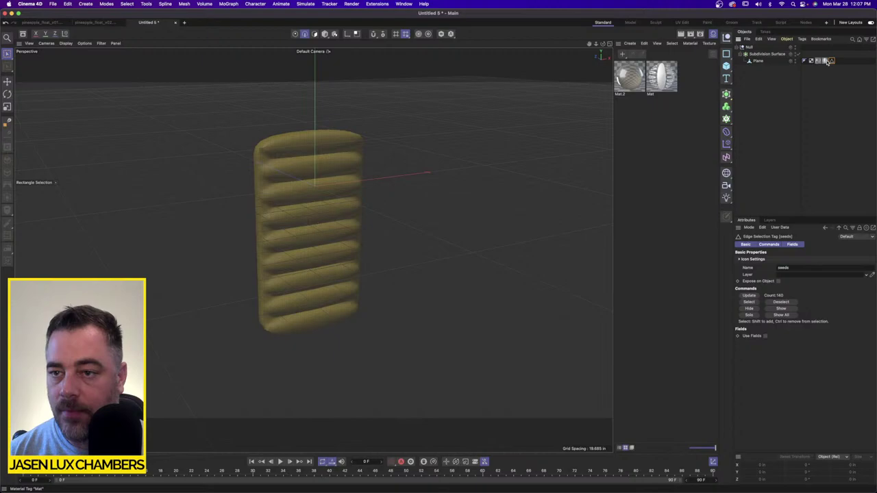
click(825, 61)
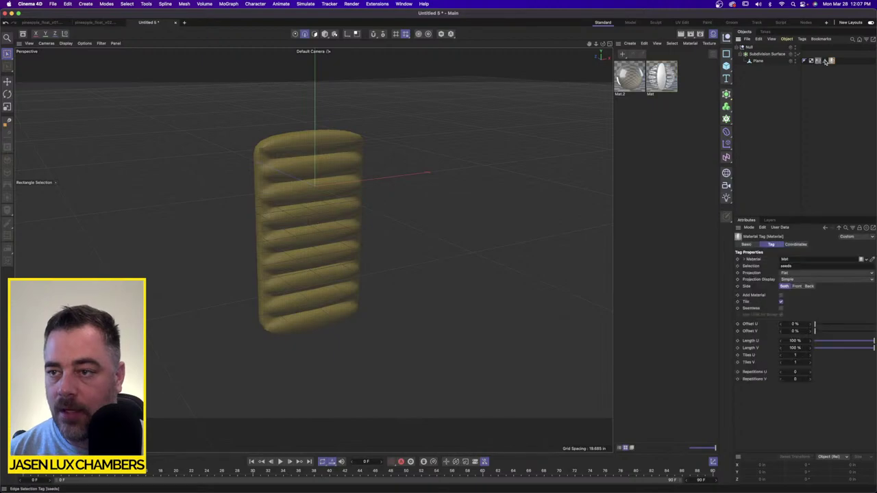
drag(796, 266, 698, 271)
key(BackSpace)
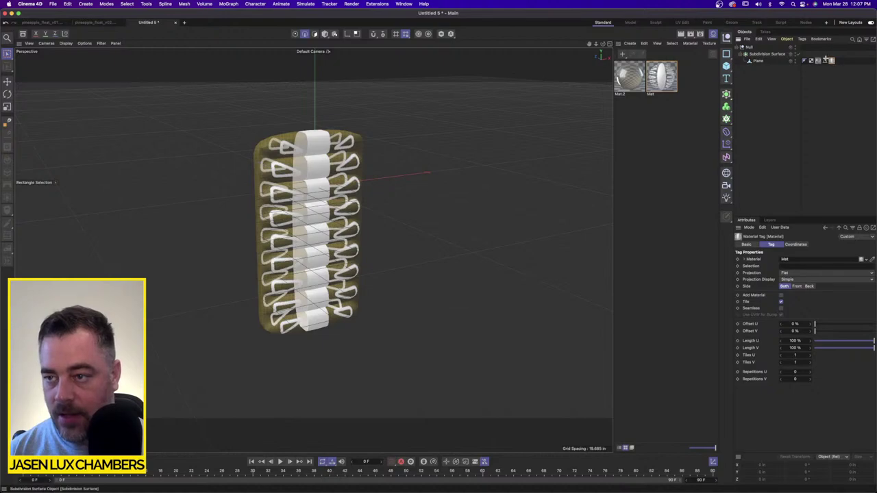
shift+click(831, 61)
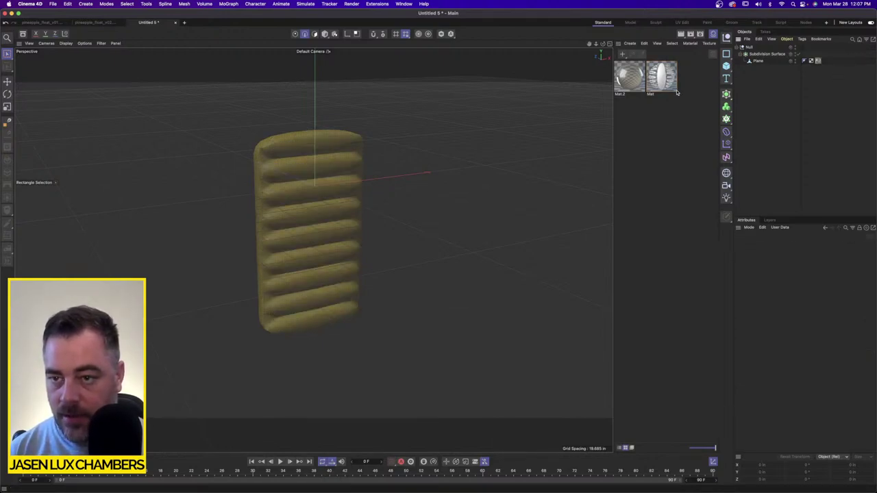
Step: Try to apply the Mat seed material to the Plane with its edges still selected, and remove the new tag
click(758, 61)
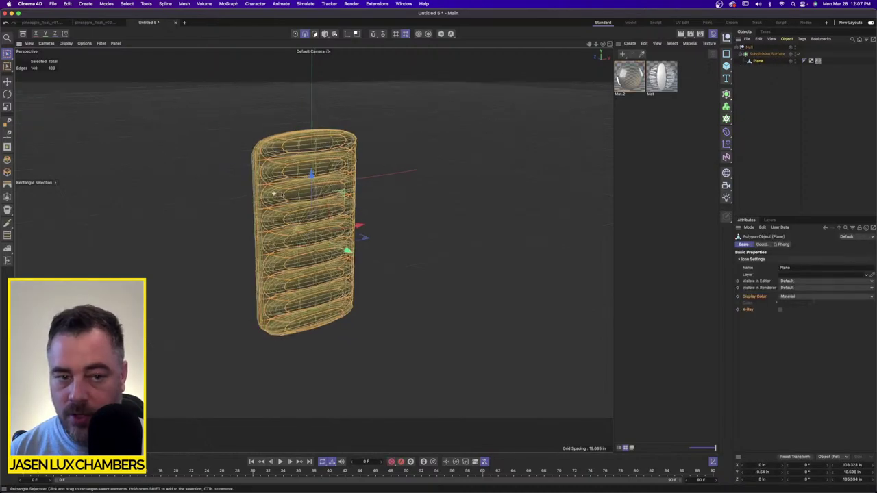
mouse_move(274, 194)
alt+mouse_down()
mouse_move(372, 183)
mouse_move(275, 199)
alt+mouse_up()
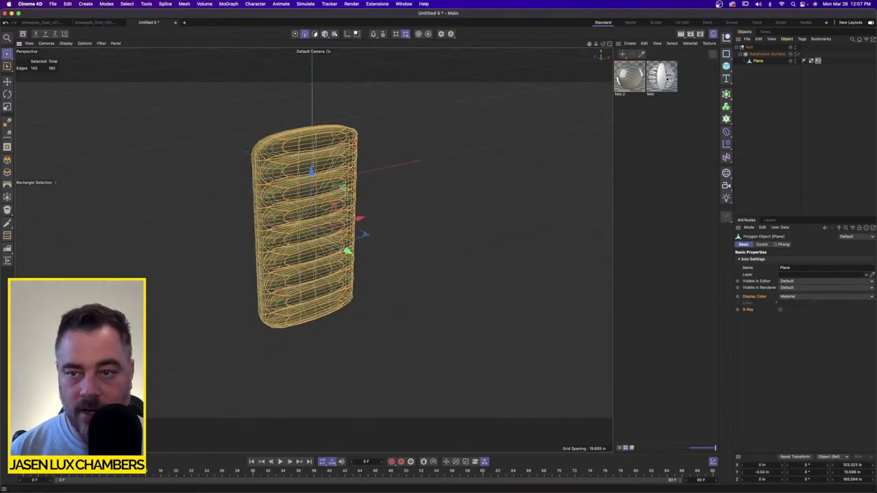
drag(667, 78, 296, 176)
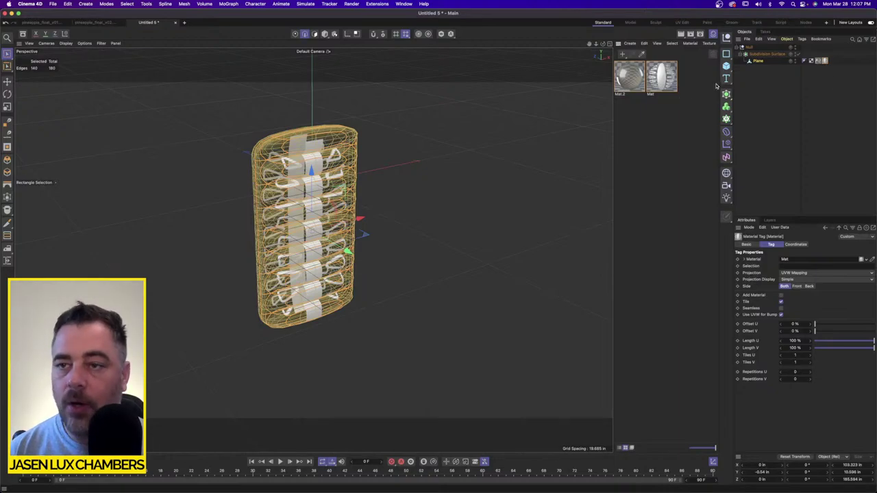
key(Delete)
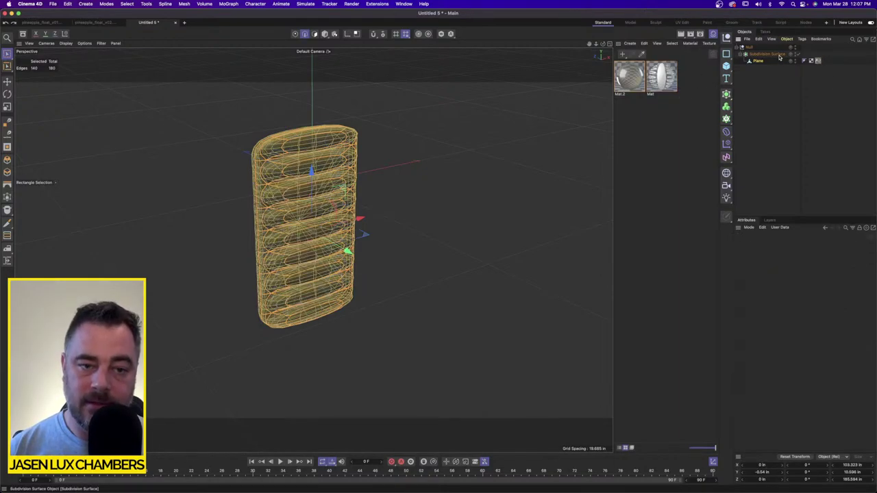
Step: Disable the Subdivision Surface, try the Mat seed material on the unsmoothed Plane, and remove the material tag
click(800, 55)
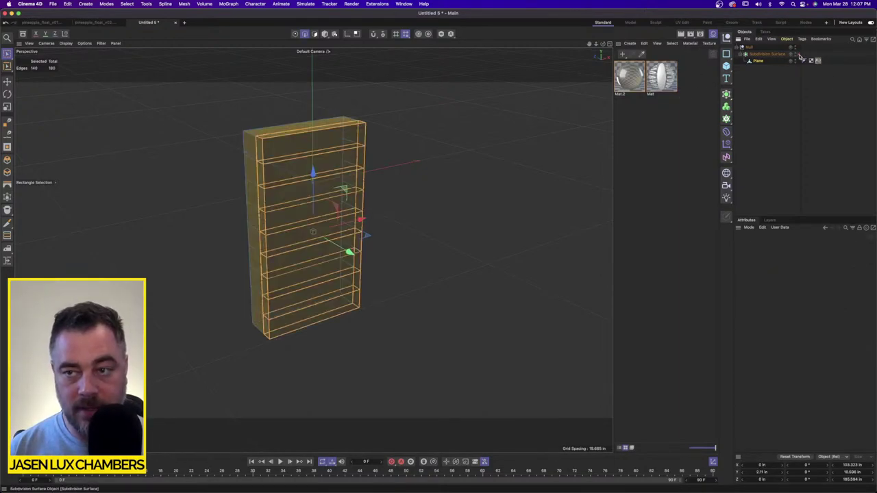
alt+drag(296, 176, 270, 170)
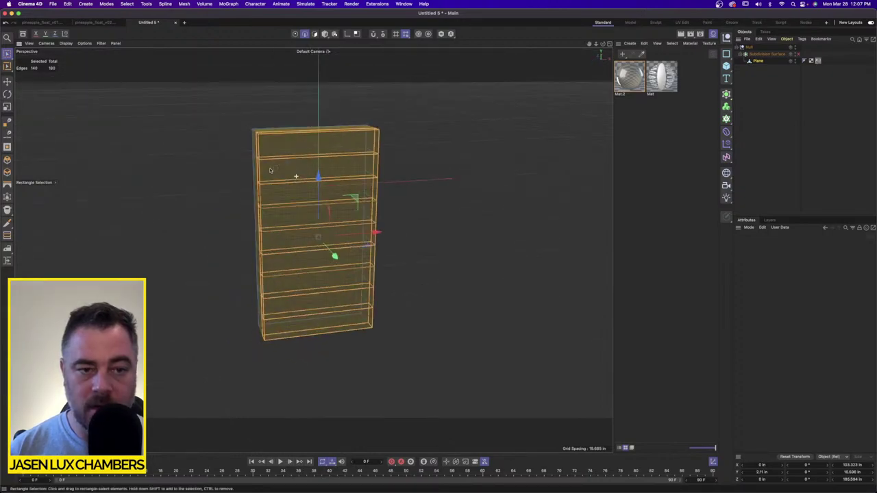
scroll(277, 165, up, 3)
drag(663, 78, 401, 173)
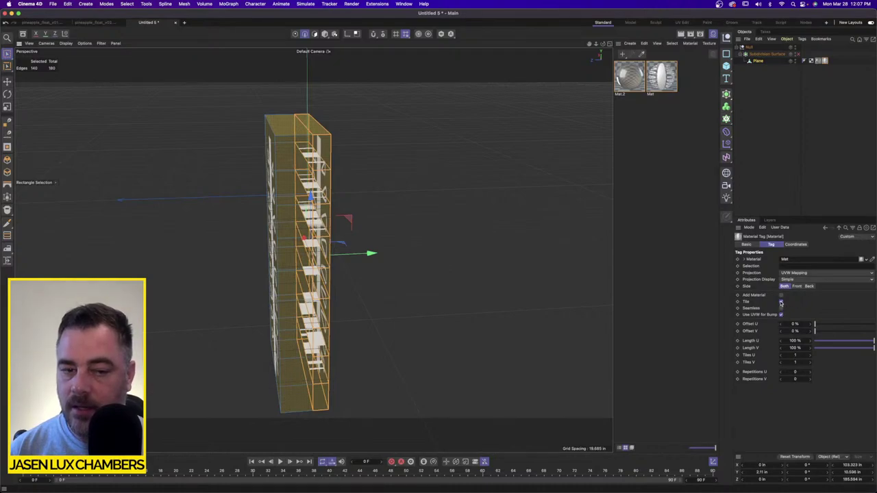
alt+drag(453, 162, 368, 142)
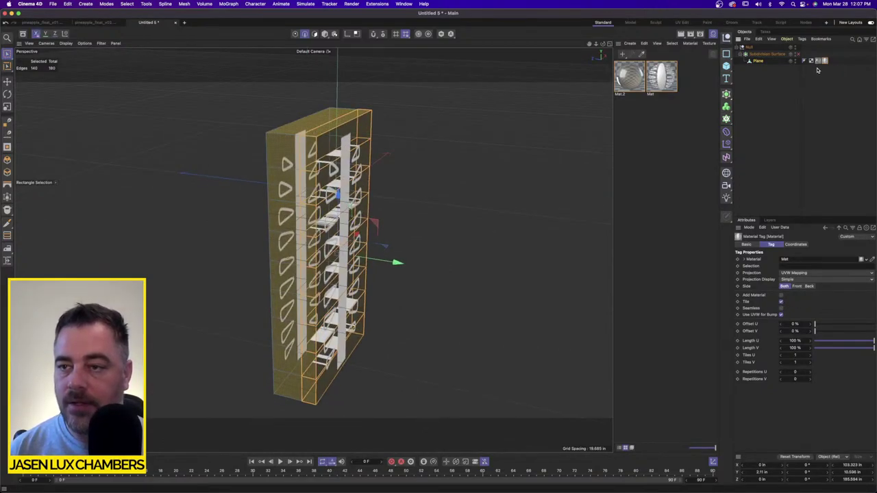
key(Delete)
Step: Apply the Mat seed material to the Plane and re-enable the Subdivision Surface
alt+drag(526, 132, 438, 167)
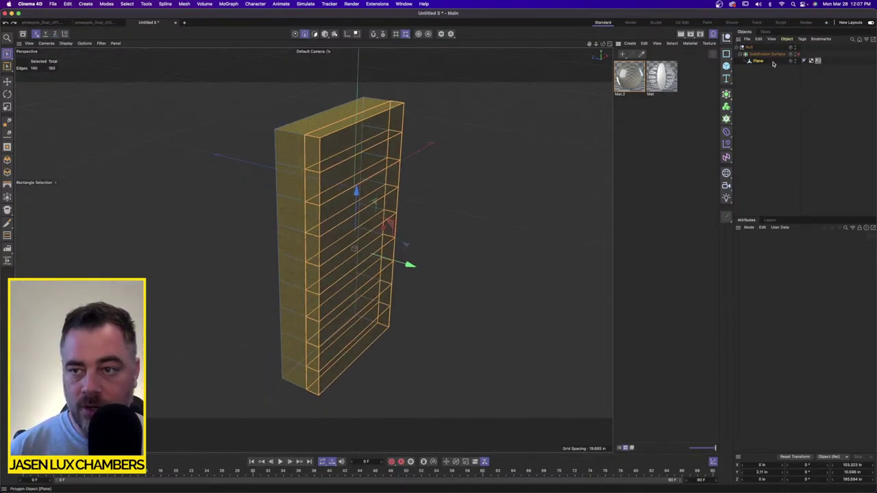
drag(662, 79, 336, 154)
alt+drag(414, 137, 375, 220)
alt+drag(329, 162, 291, 136)
click(708, 142)
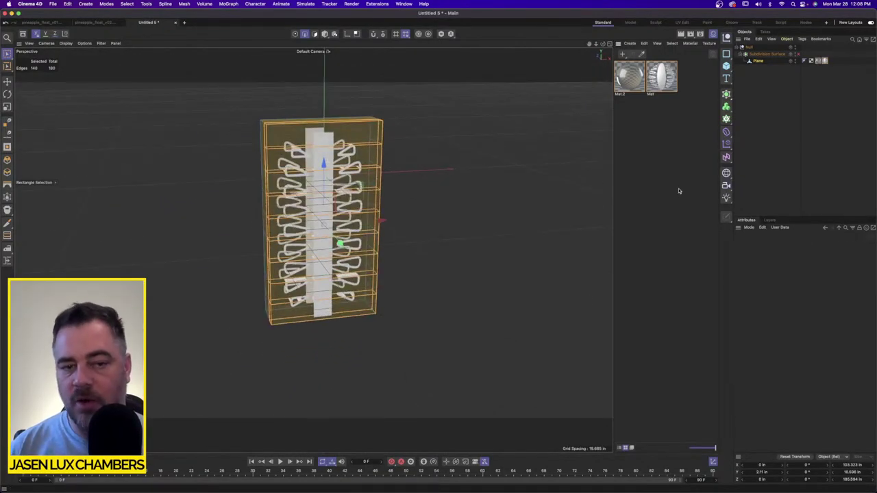
click(798, 53)
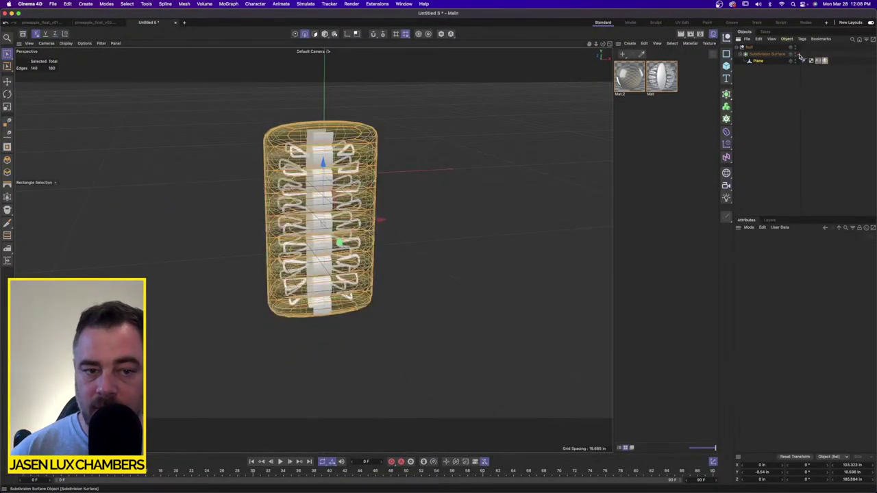
Step: Move the Null group from Untitled 5 into pineapple_float_v02.c4d, replacing the old ribbed body's Subdivision Surface
click(750, 47)
key(Delete)
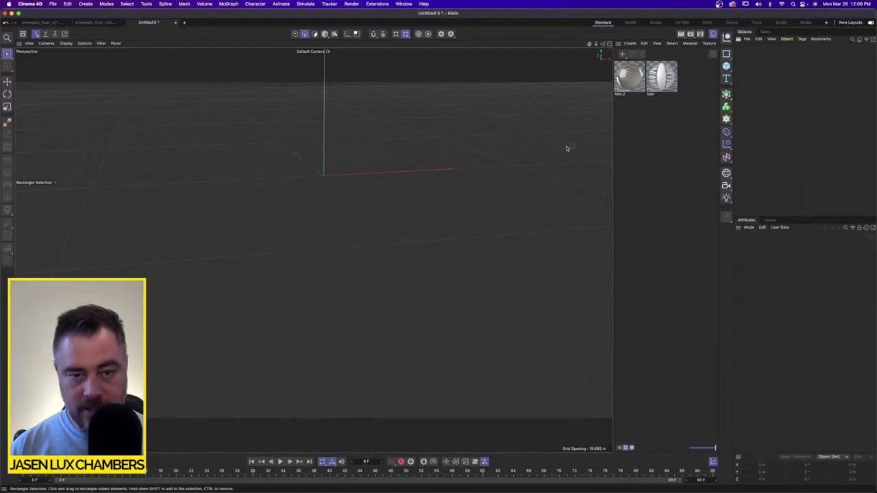
click(401, 3)
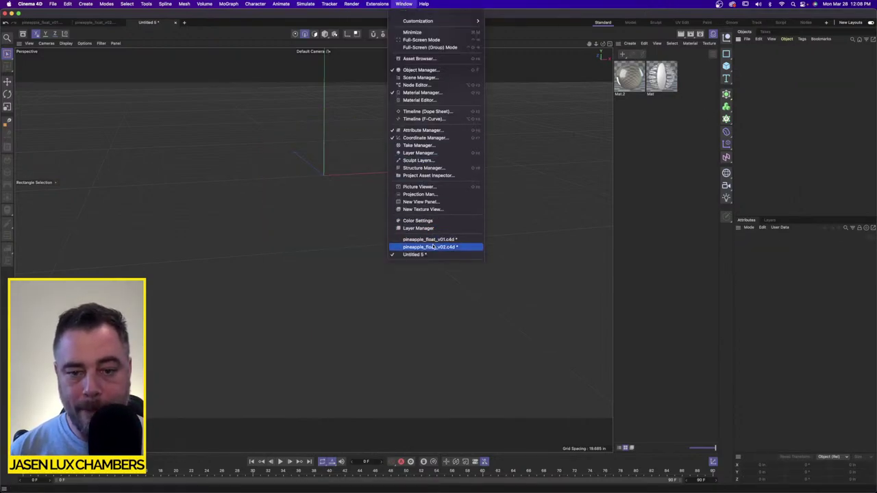
click(457, 248)
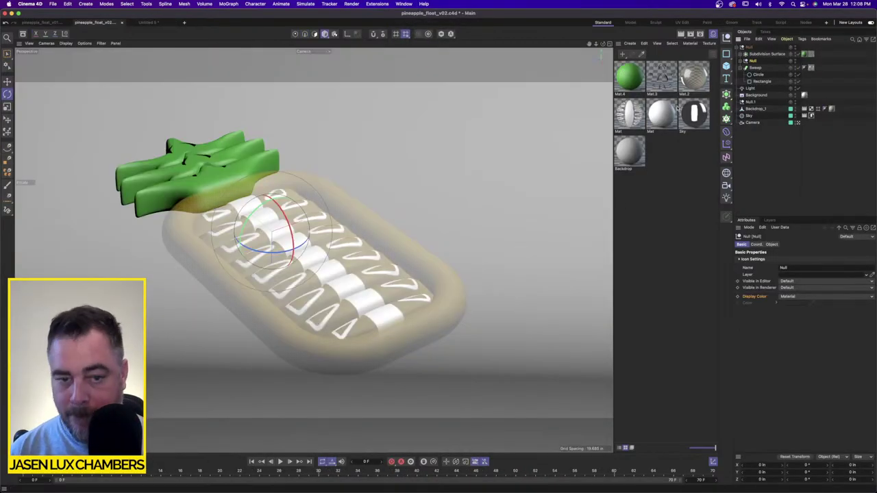
click(741, 61)
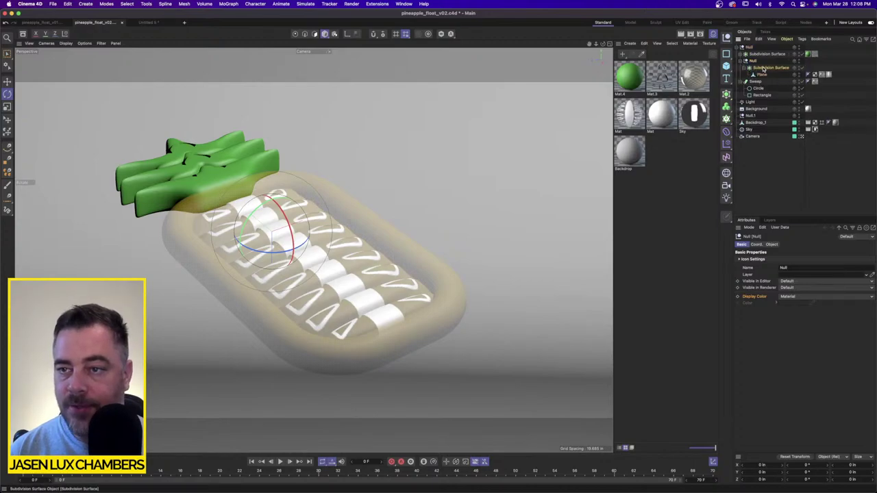
click(765, 68)
key(alt+g)
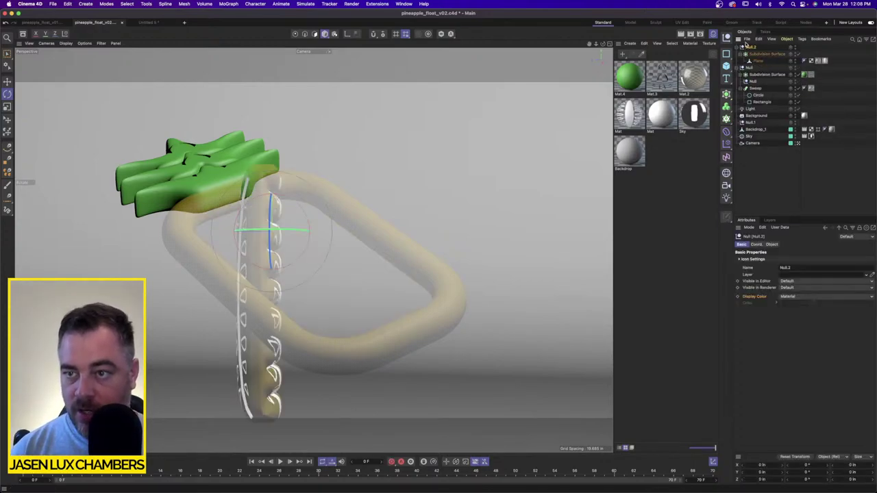
Step: Nest the pasted null under the float's top-level Null and set its X, Y and Z rotation to 0°
drag(756, 48, 754, 68)
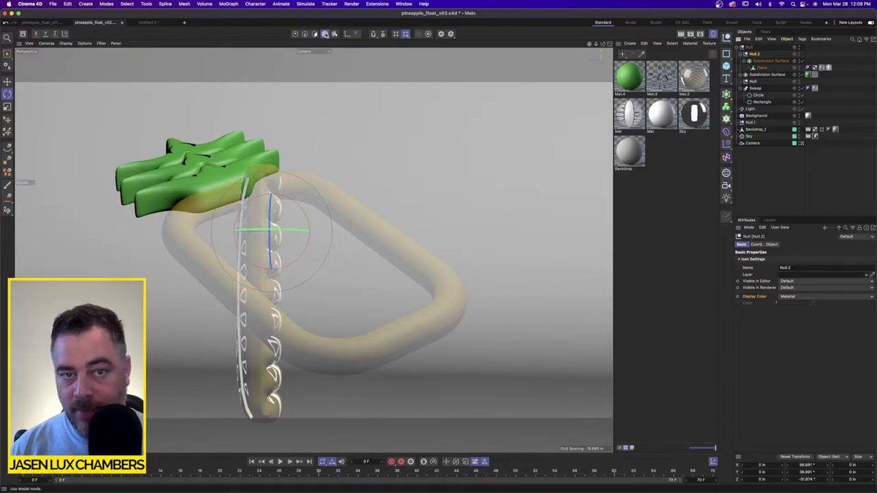
double_click(814, 466)
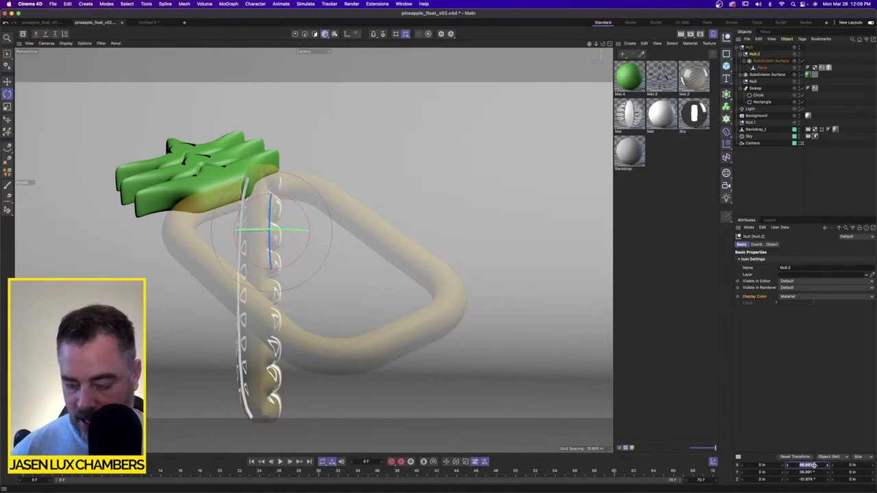
text(0)
key(Tab)
text(0)
key(Tab)
text(0)
key(Return)
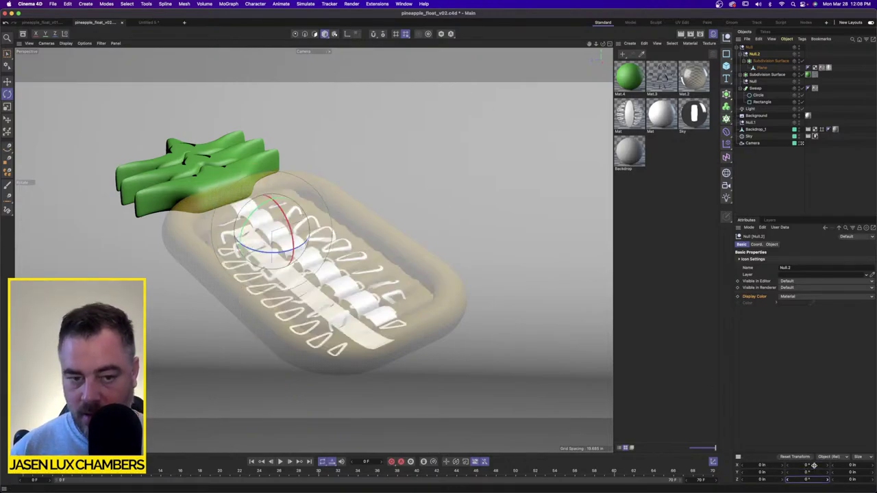
Step: Preview the float's render and set the Transparency Brightness of the Mat.2 material to 71 %
click(388, 183)
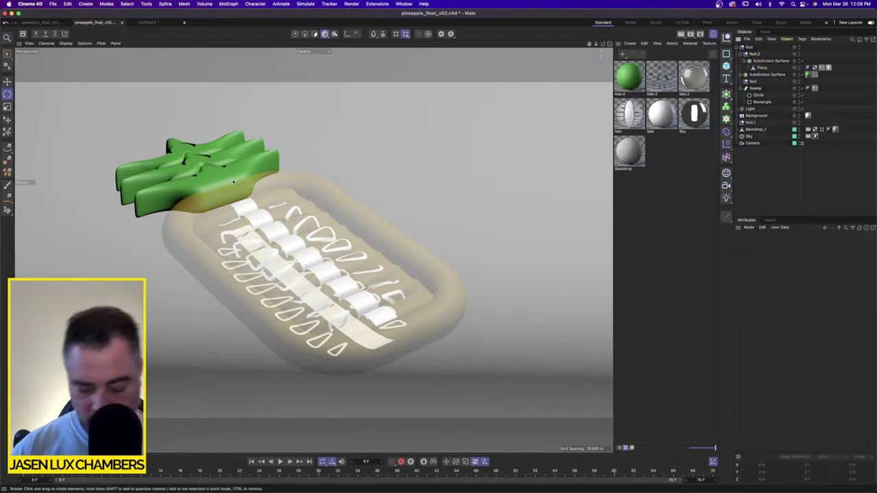
key(ctrl+r)
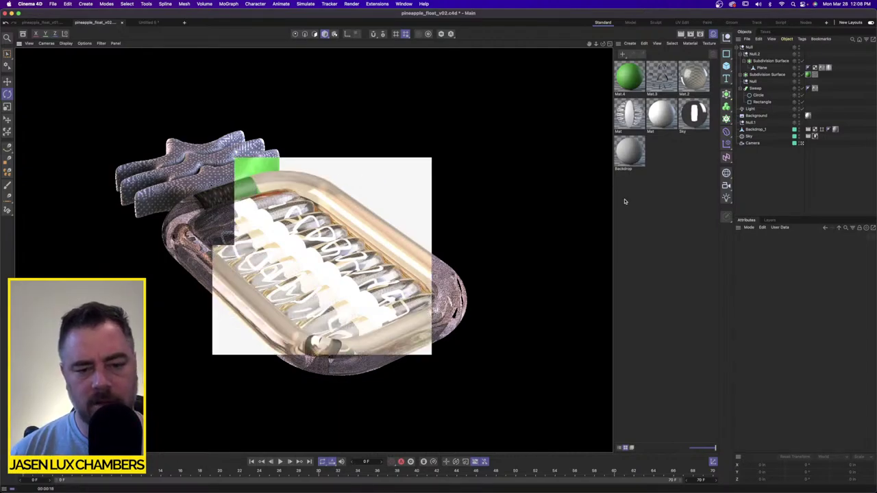
double_click(695, 75)
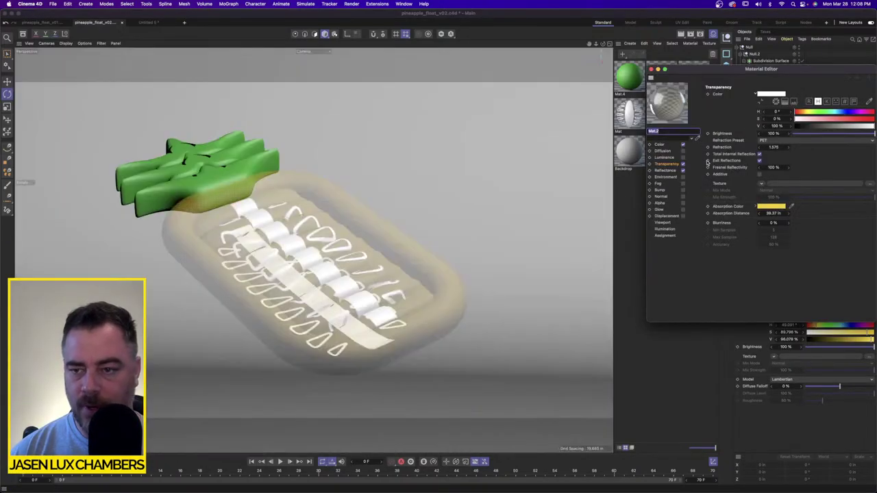
click(828, 135)
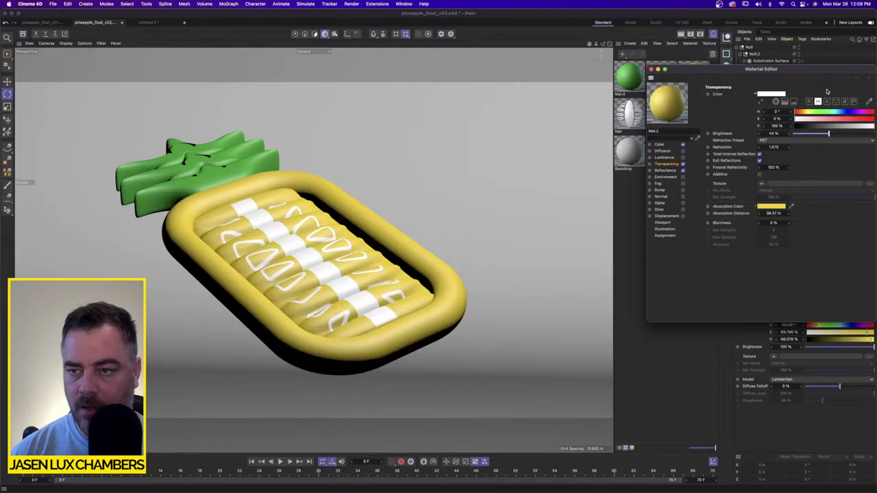
drag(807, 71, 677, 75)
click(722, 138)
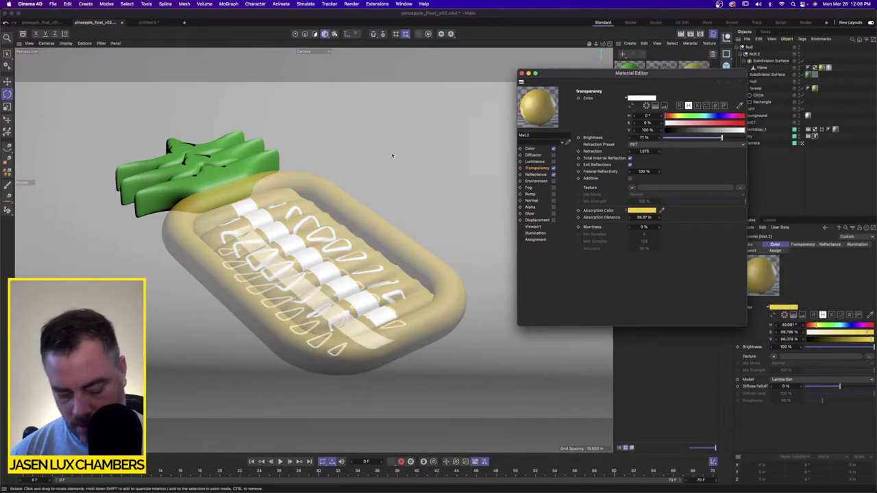
Step: Render the viewport again to check the yellow plastic and close the material's editor
click(393, 155)
key(super+r)
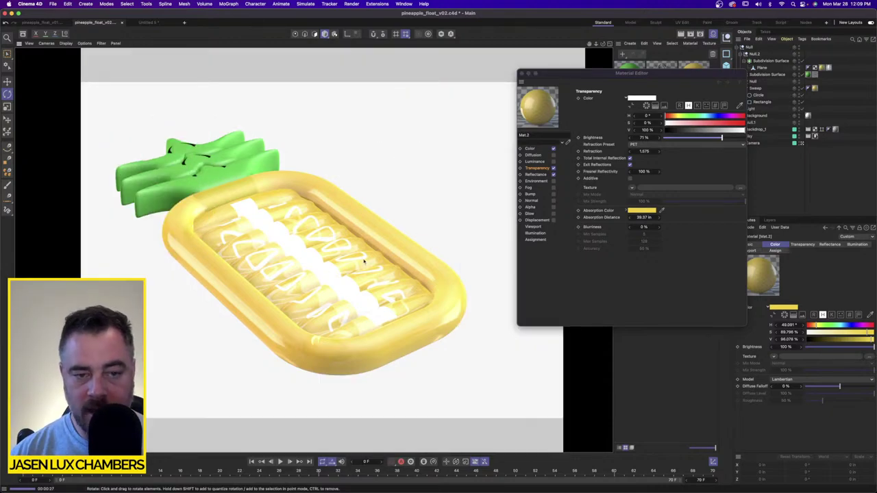
click(521, 72)
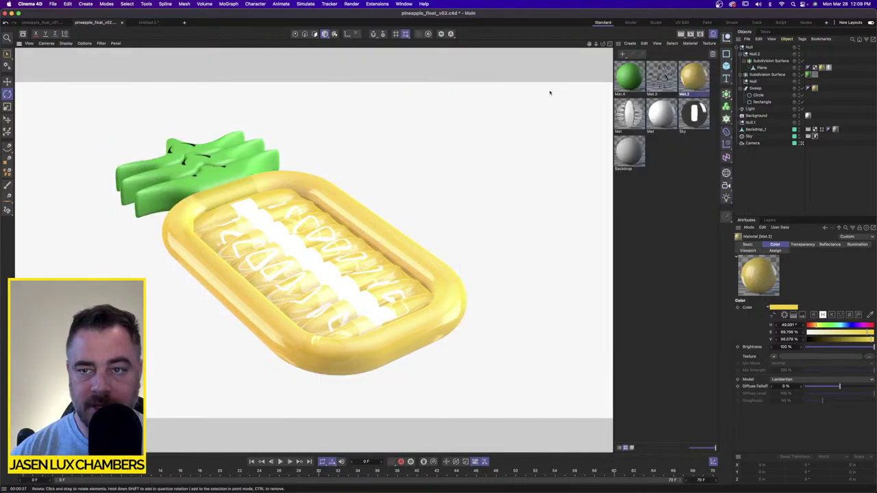
Step: Duplicate the yellow Mat.2 material and copy the green from the Color channel of the Mat.4 material
click(693, 80)
key(super+v)
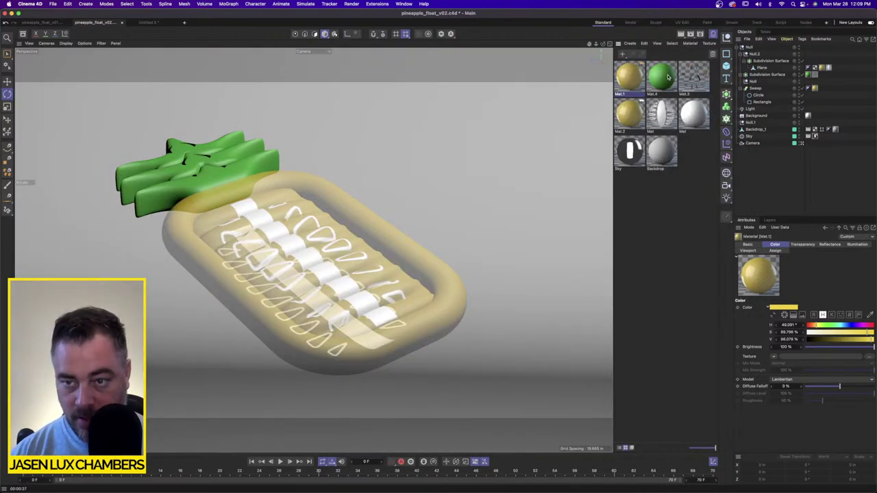
double_click(669, 77)
click(670, 146)
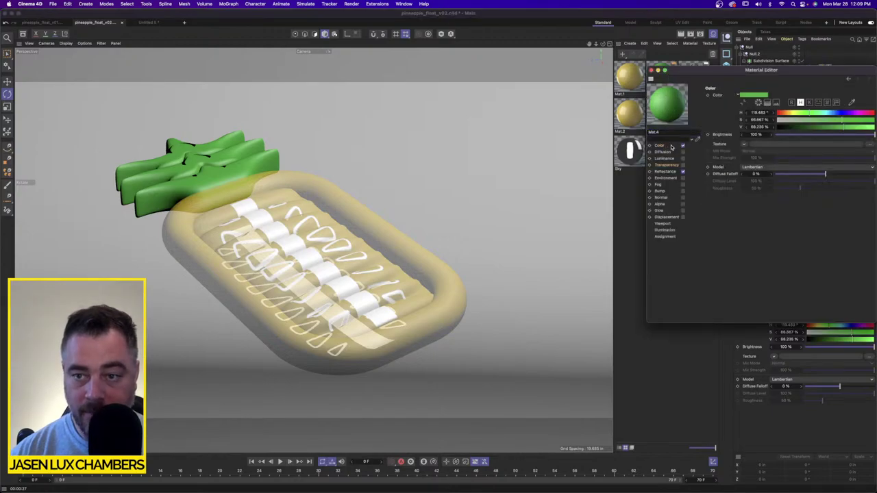
right_click(752, 91)
click(790, 80)
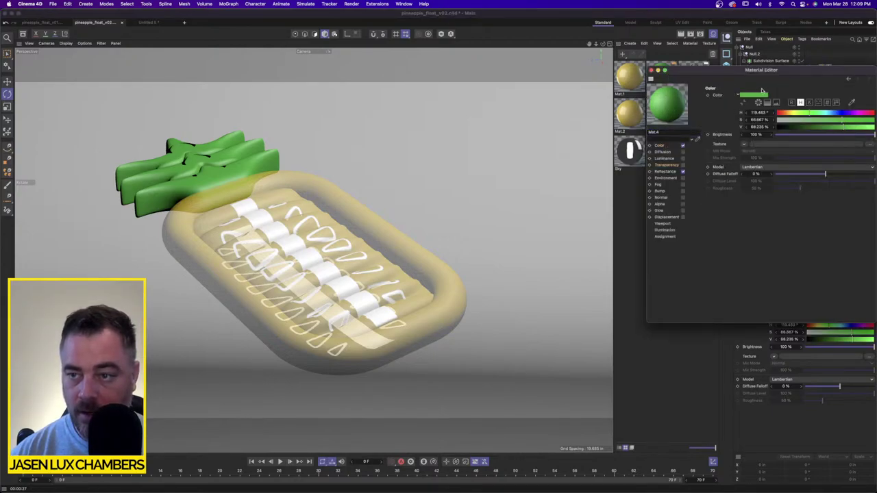
right_click(754, 94)
click(768, 119)
click(651, 71)
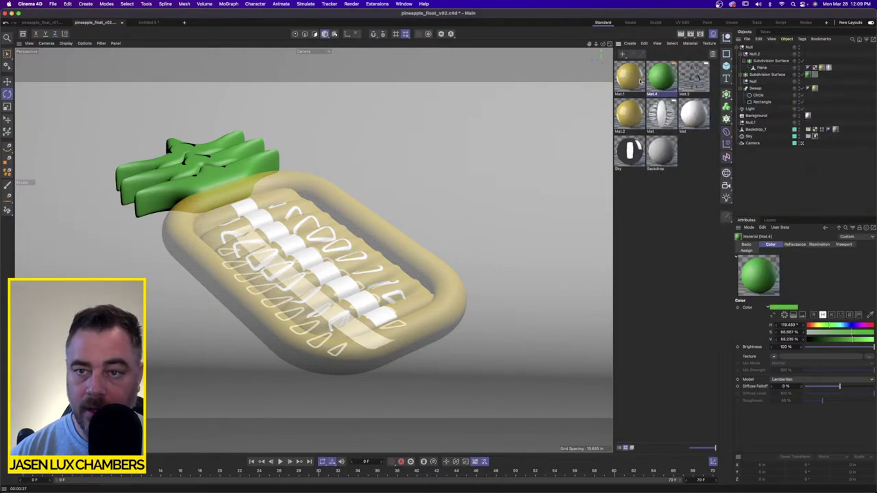
Step: Paste the copied green into the Color and the Transparency Absorption Color of the duplicated plastic material, Mat.1
double_click(640, 80)
right_click(741, 99)
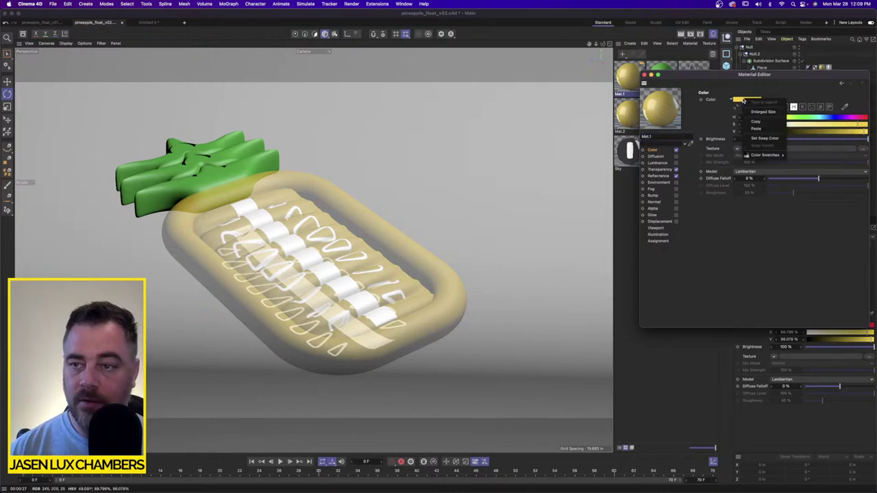
click(757, 125)
click(658, 169)
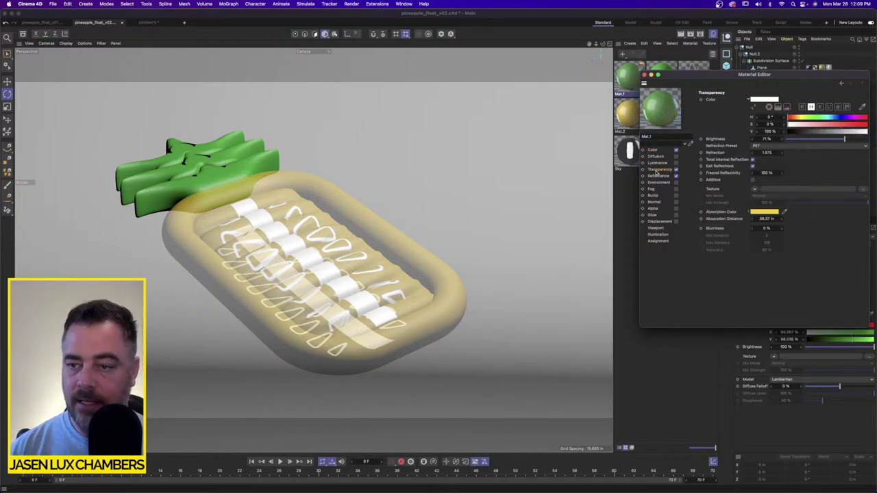
right_click(760, 210)
click(762, 233)
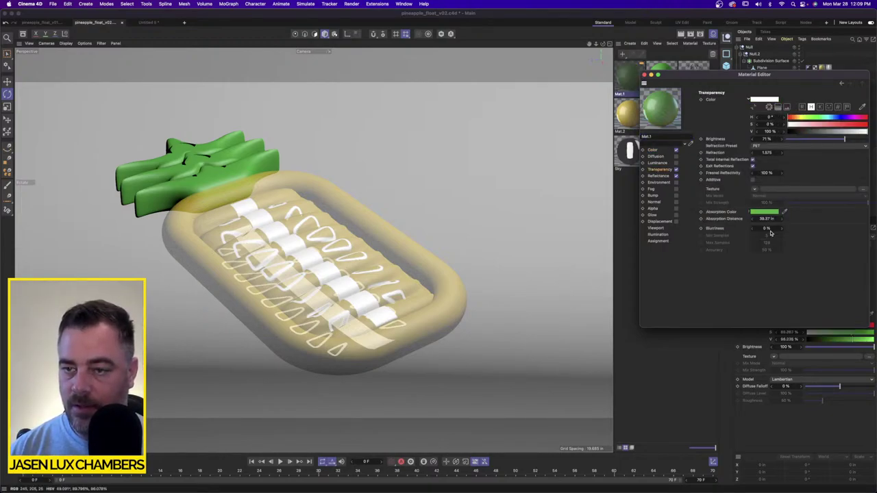
click(644, 76)
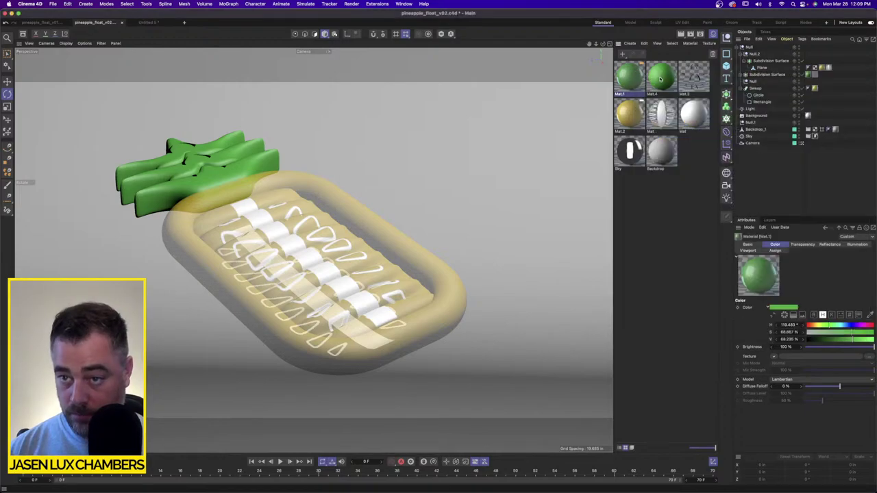
Step: Delete the Mat.4 material and apply the green plastic Mat.1 to the leaves' Subdivision Surface in its place
key(Delete)
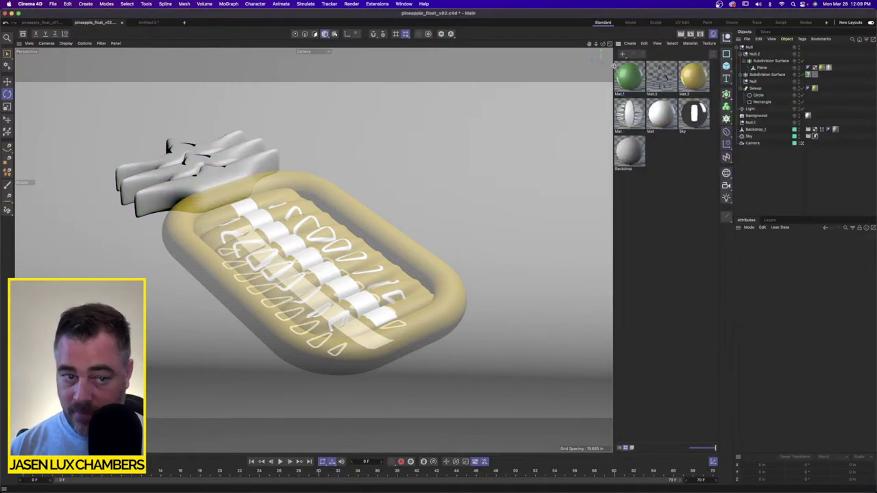
drag(637, 79, 811, 77)
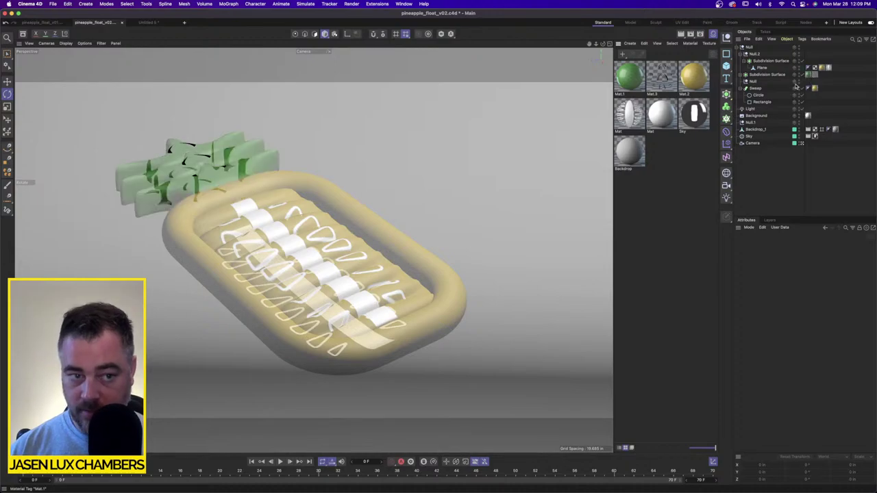
Step: Render the float from a new angle, turn off the Light object and render the viewport again
alt+drag(425, 187, 347, 229)
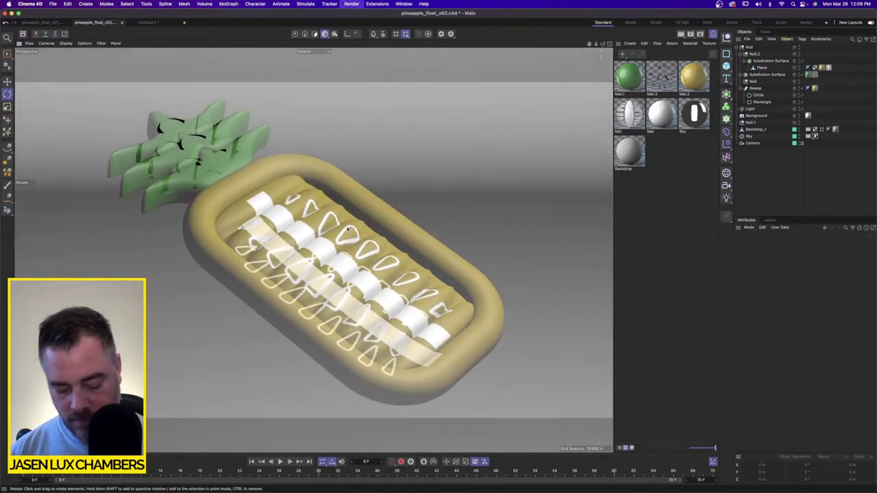
key(super+r)
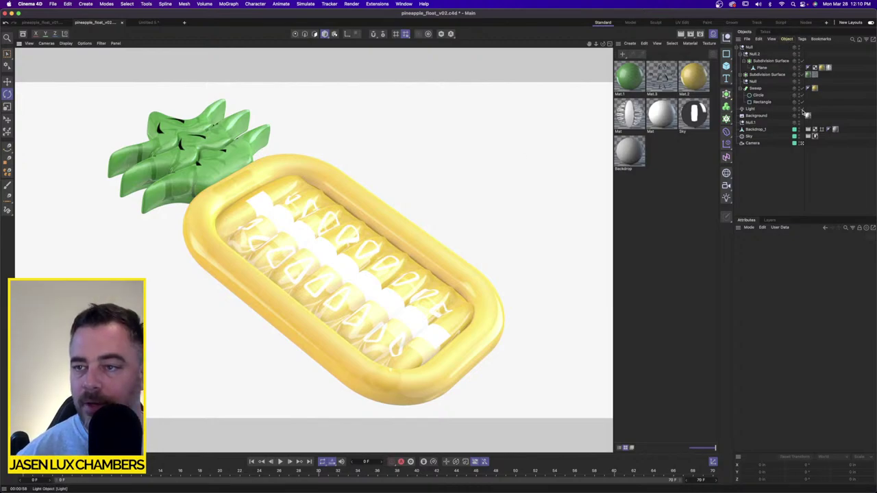
click(682, 35)
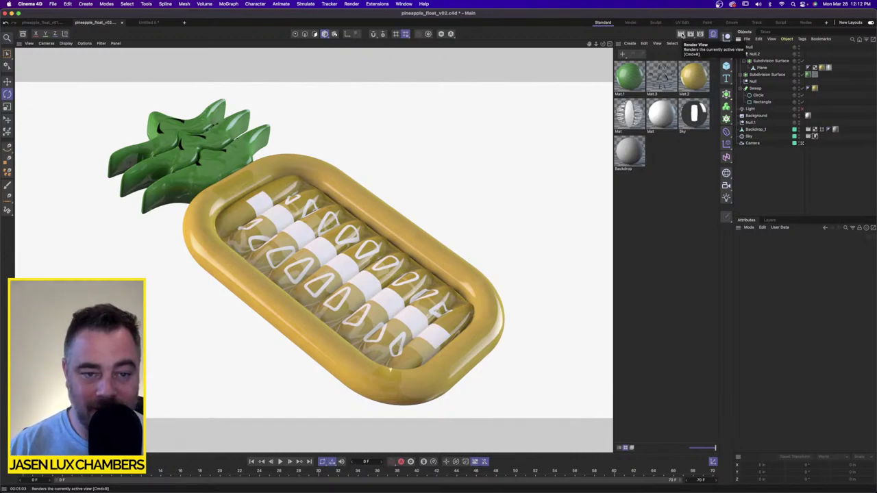
key(super+Tab)
key(super+Tab)
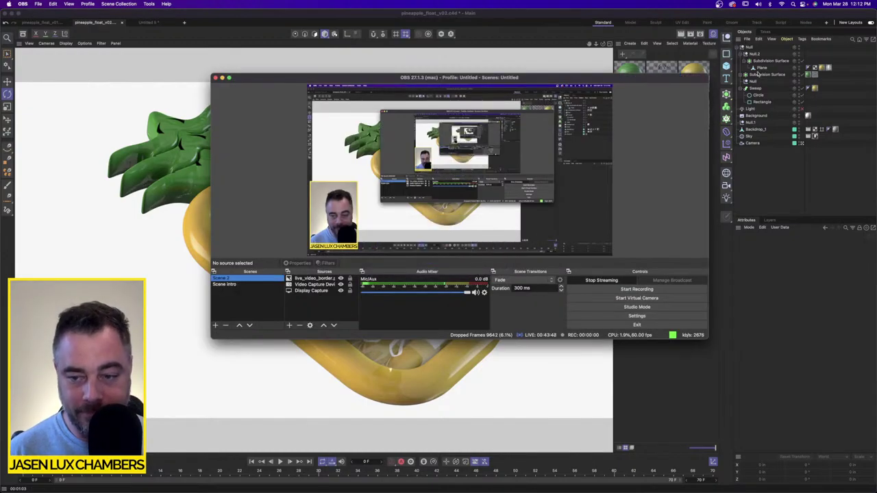